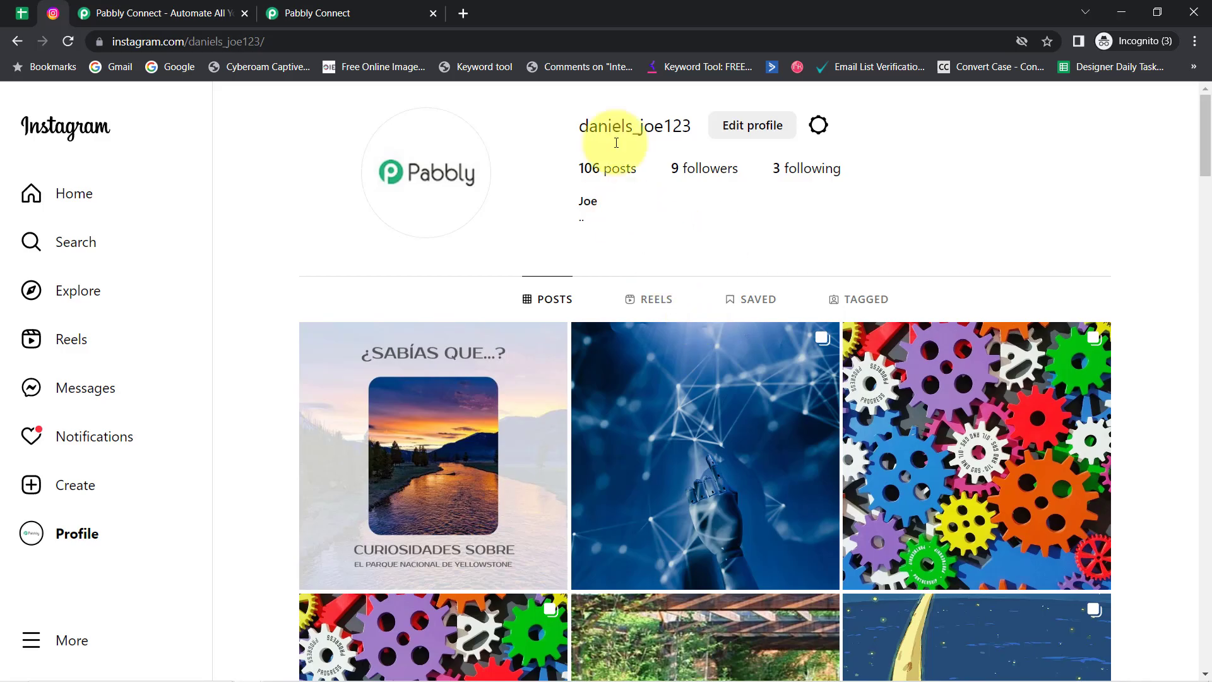
View the Instagram profile page and the Schedule Post for Instagram spreadsheet that supplies its posts
{"action": "left_click_drag", "start_coordinate": [1207, 134], "coordinate": [1183, 101]}
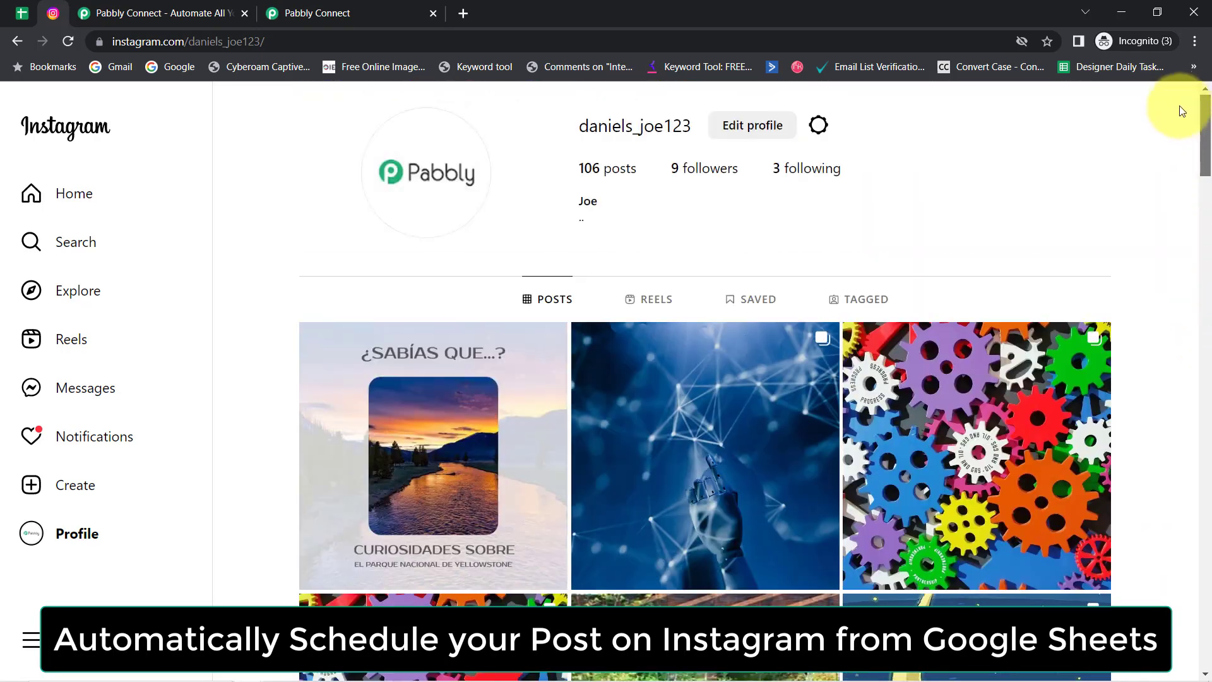
{"action": "left_click", "coordinate": [22, 12]}
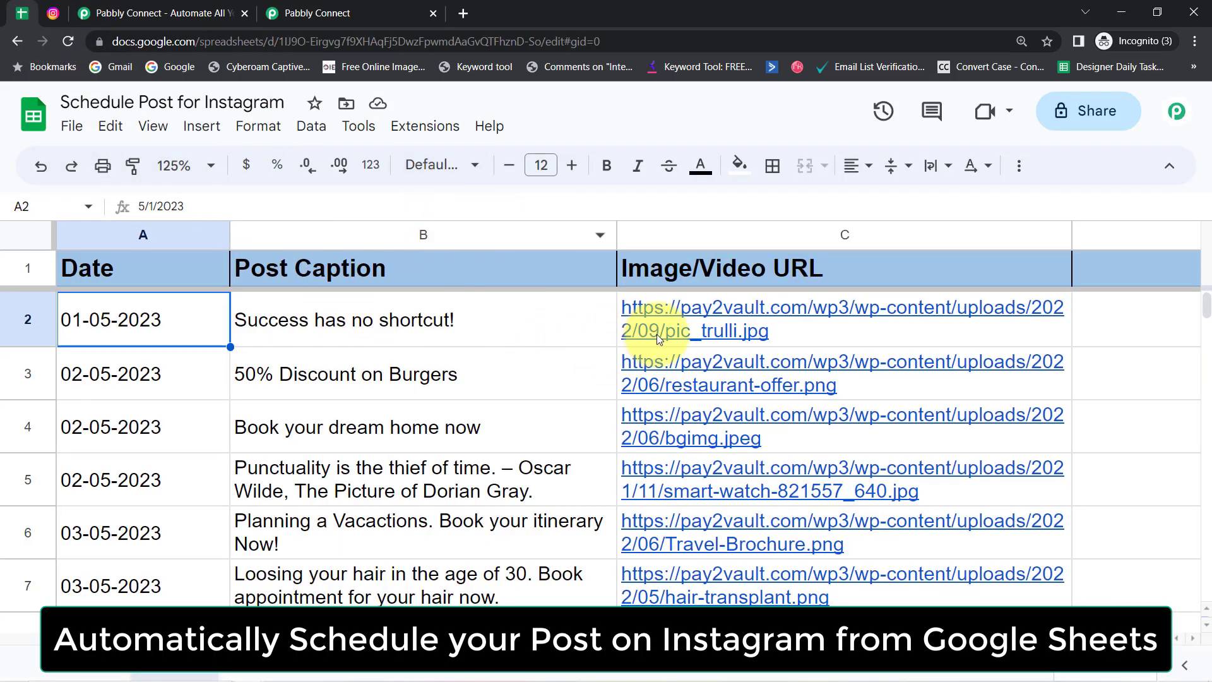
{"action": "mouse_move", "coordinate": [662, 331]}
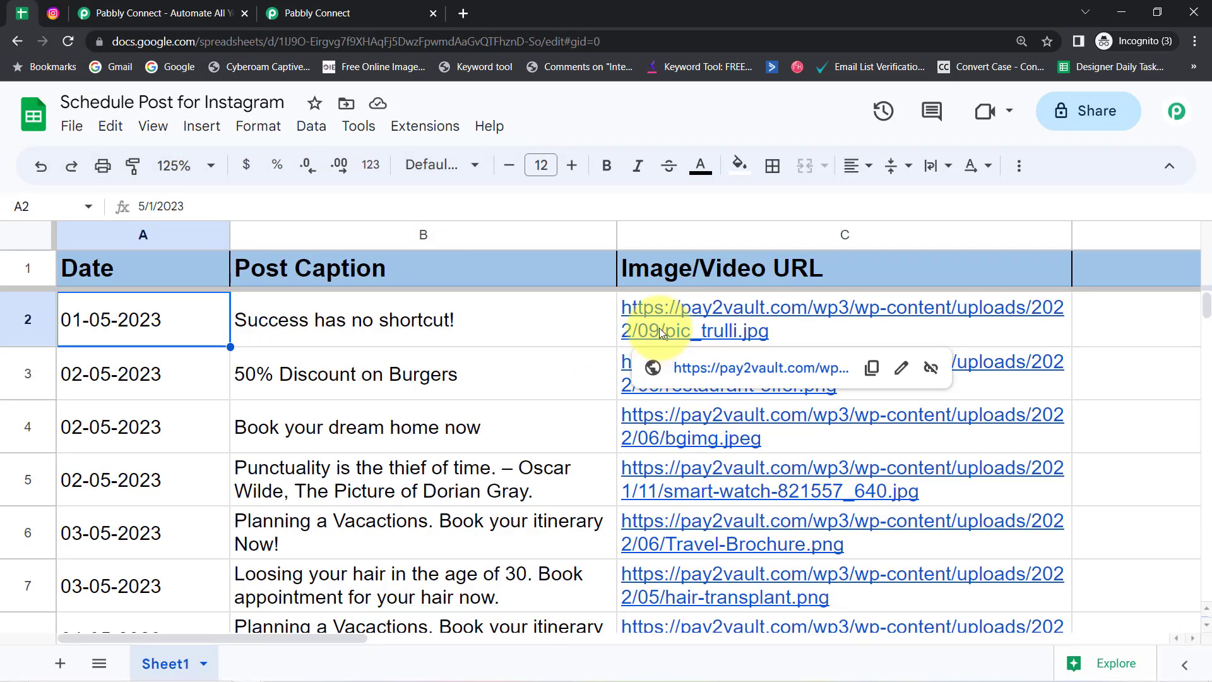
{"action": "left_click", "coordinate": [55, 13]}
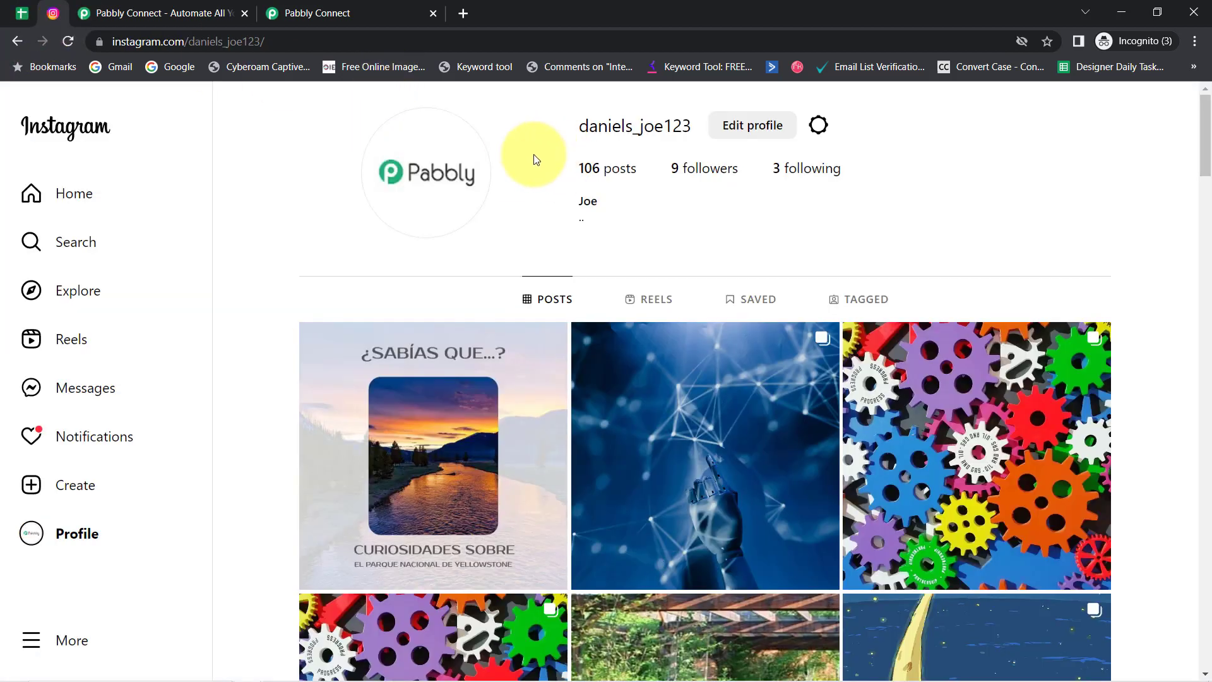
Examine the Date, Post Caption and Image/Video URL columns and the scheduled dates in the Schedule Post for Instagram sheet
{"action": "left_click", "coordinate": [21, 13]}
{"action": "left_click", "coordinate": [335, 229]}
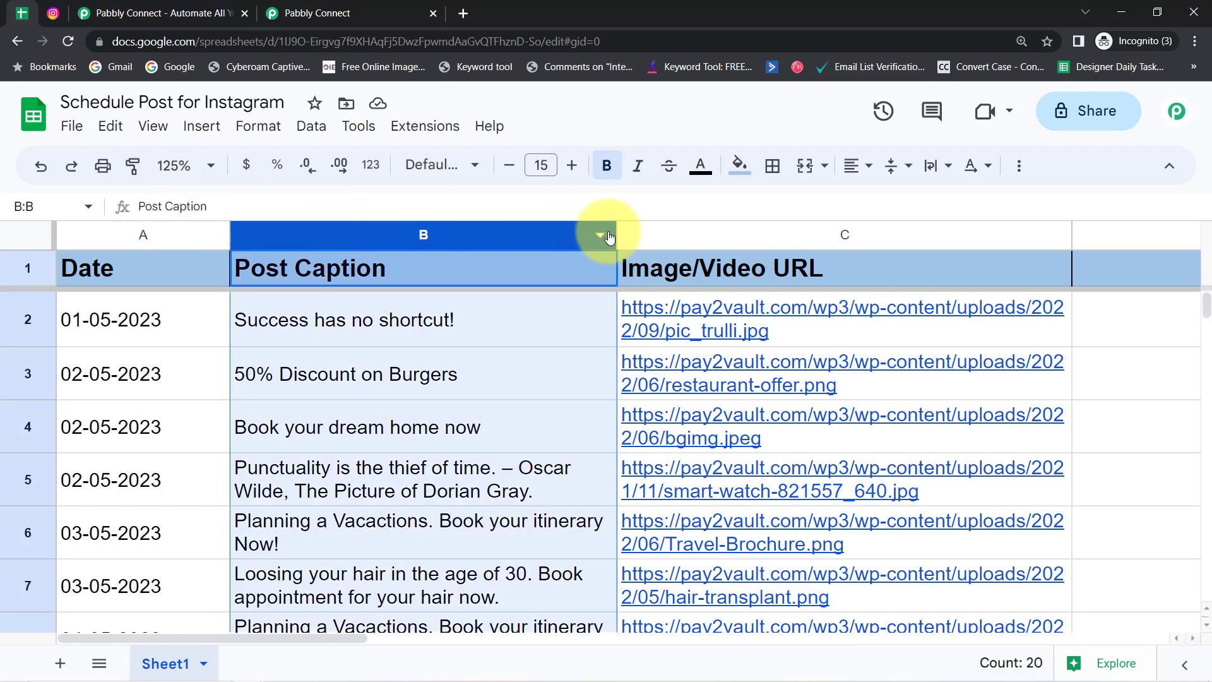
{"action": "left_click", "coordinate": [680, 241]}
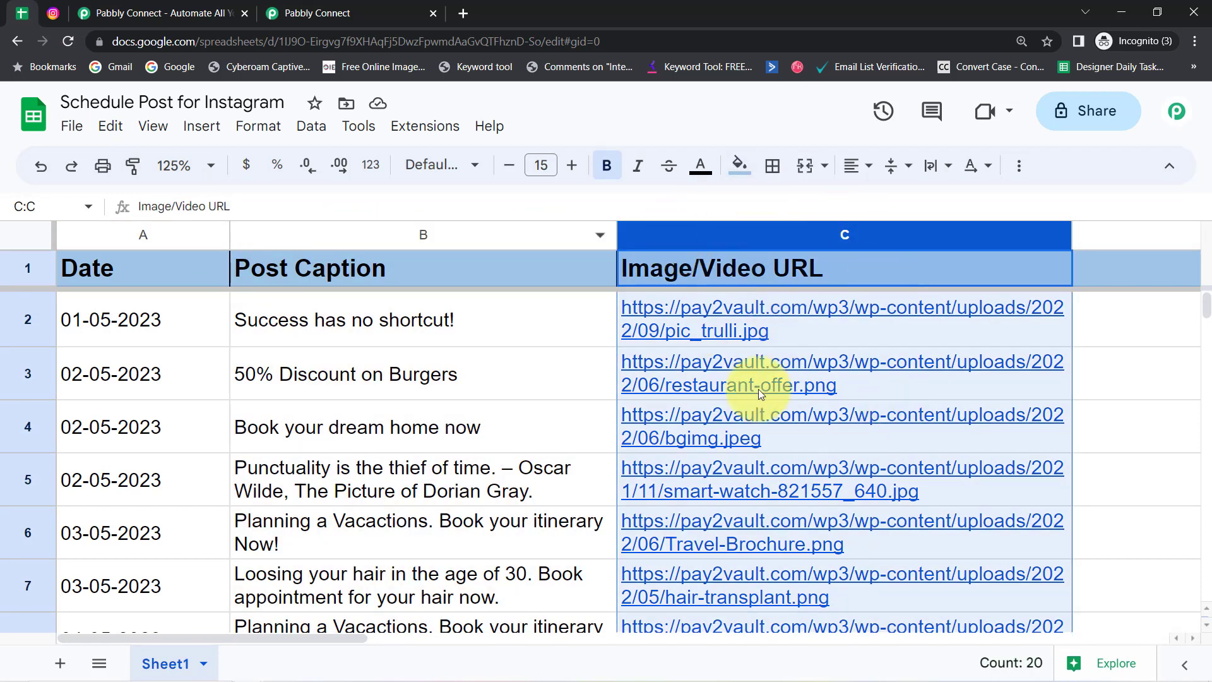
{"action": "left_click", "coordinate": [120, 320]}
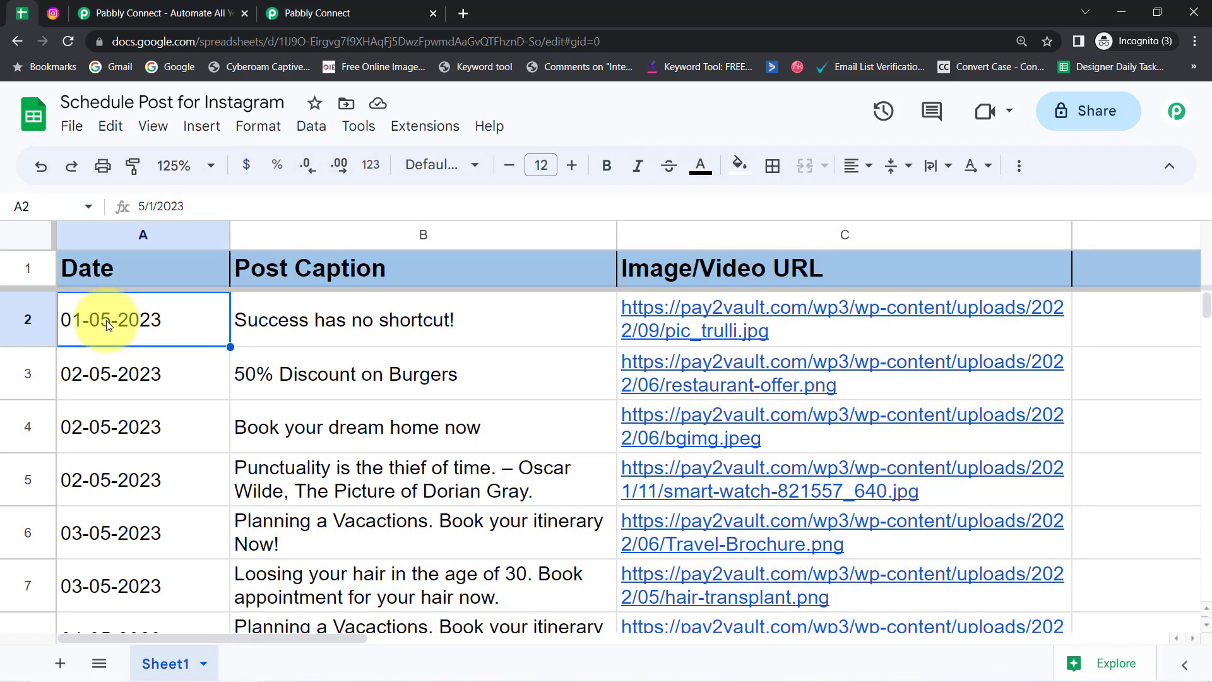
{"action": "left_click", "coordinate": [103, 373]}
{"action": "left_click", "coordinate": [93, 424]}
{"action": "left_click", "coordinate": [91, 486]}
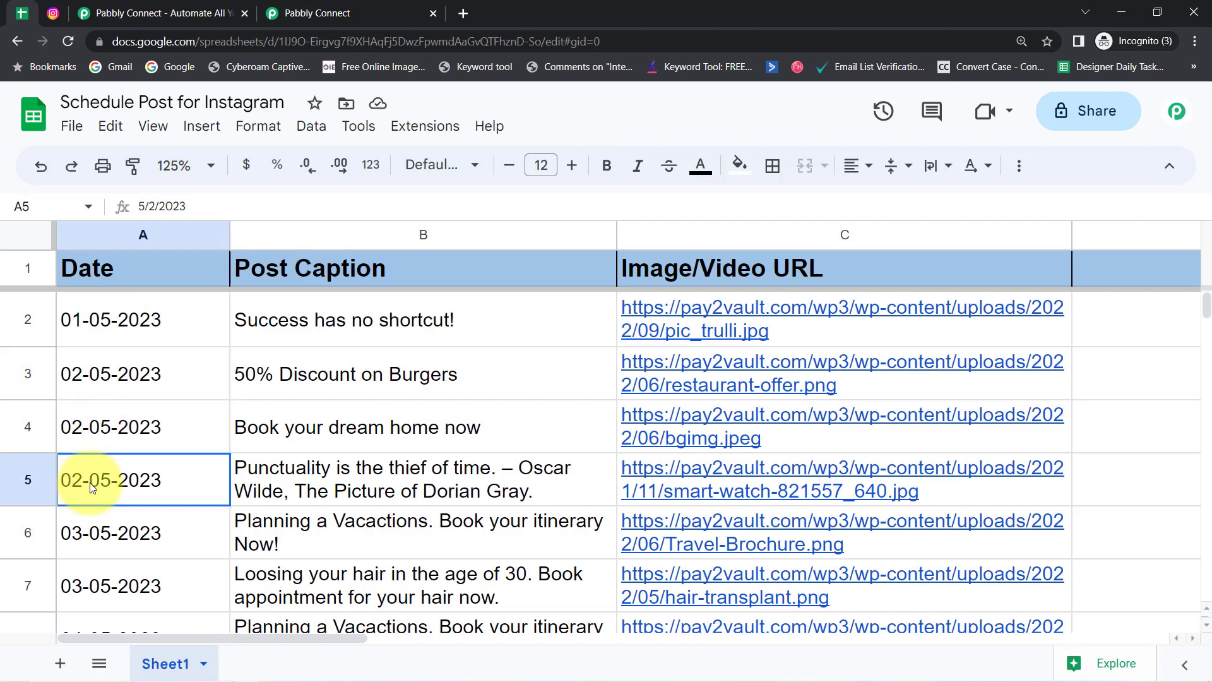
{"action": "left_click", "coordinate": [91, 527]}
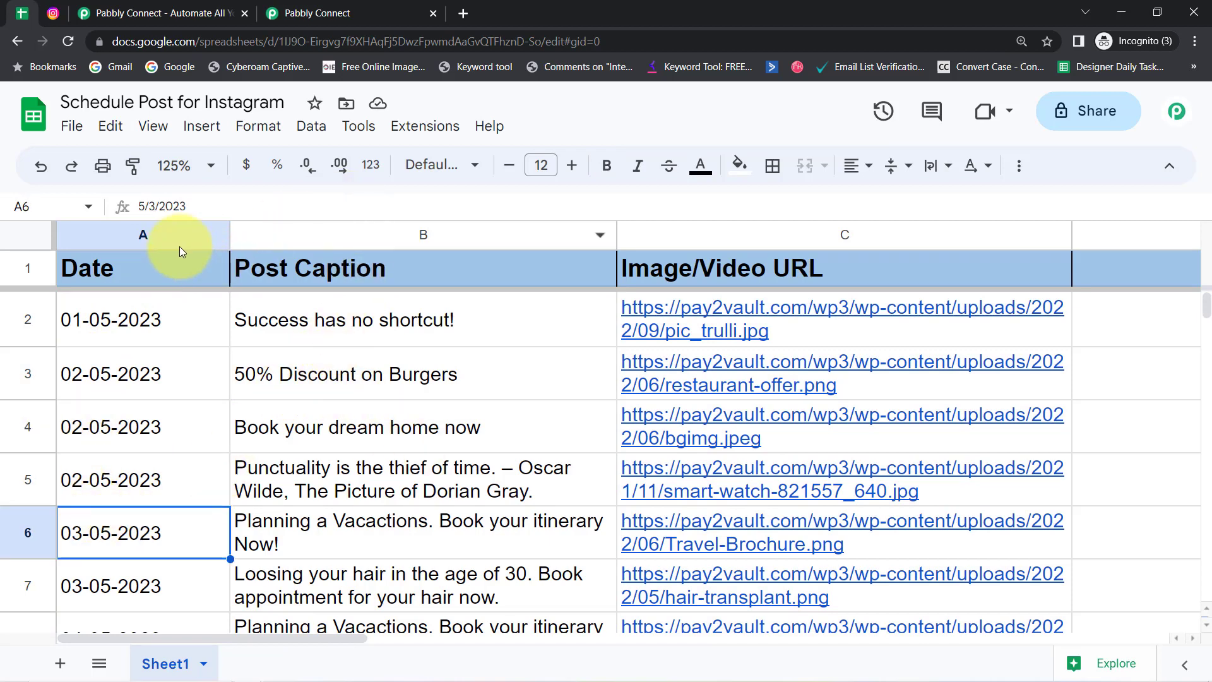
{"action": "left_click_drag", "start_coordinate": [244, 251], "coordinate": [832, 254]}
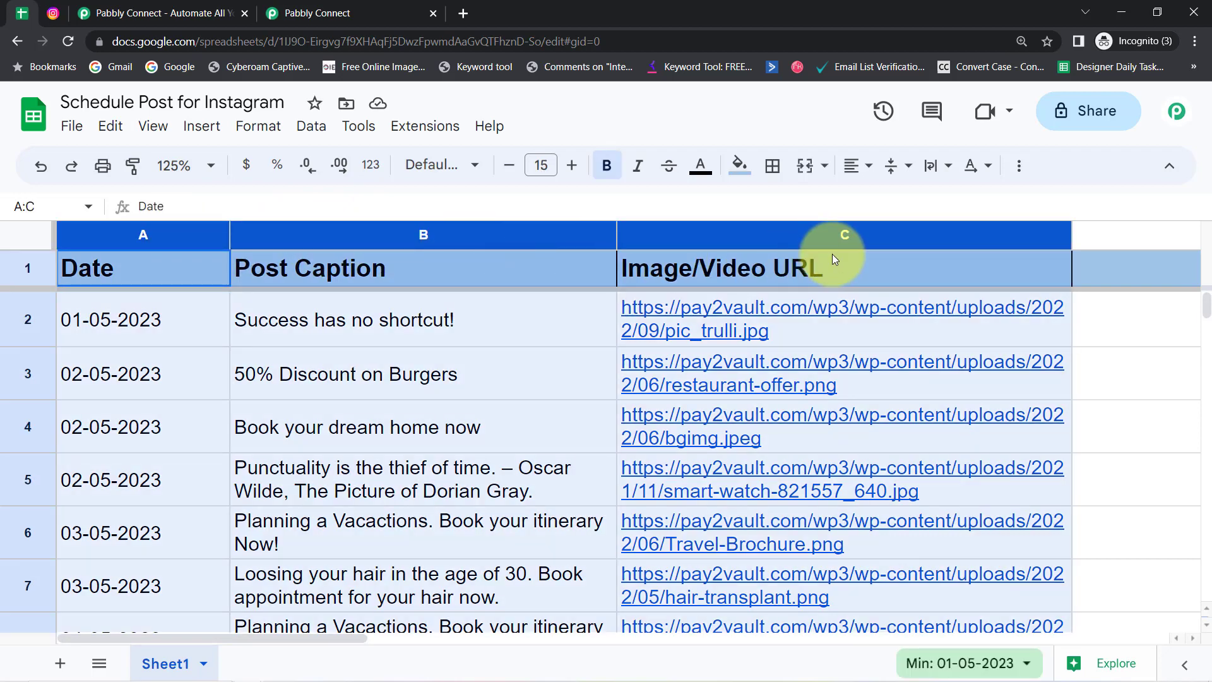
{"action": "left_click", "coordinate": [495, 378]}
{"action": "left_click", "coordinate": [177, 319]}
Review the Instagram account's username alongside the spreadsheet's date, caption and image URL columns
{"action": "left_click", "coordinate": [53, 12]}
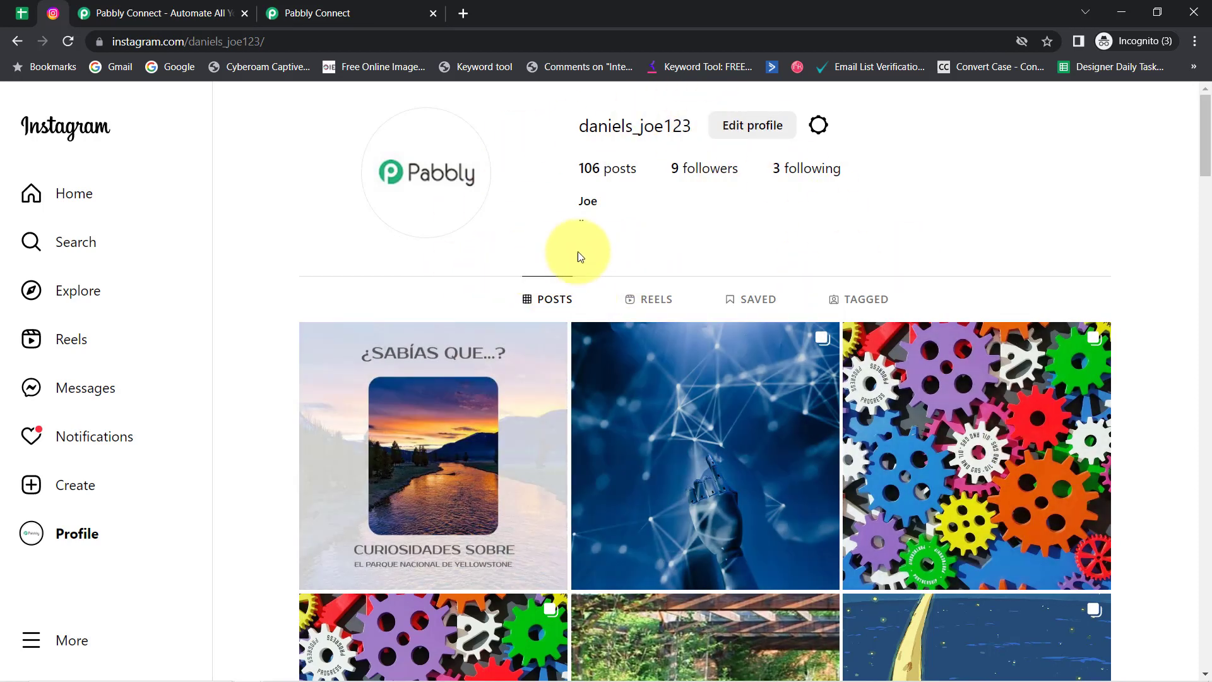
{"action": "left_click_drag", "start_coordinate": [589, 125], "coordinate": [681, 126]}
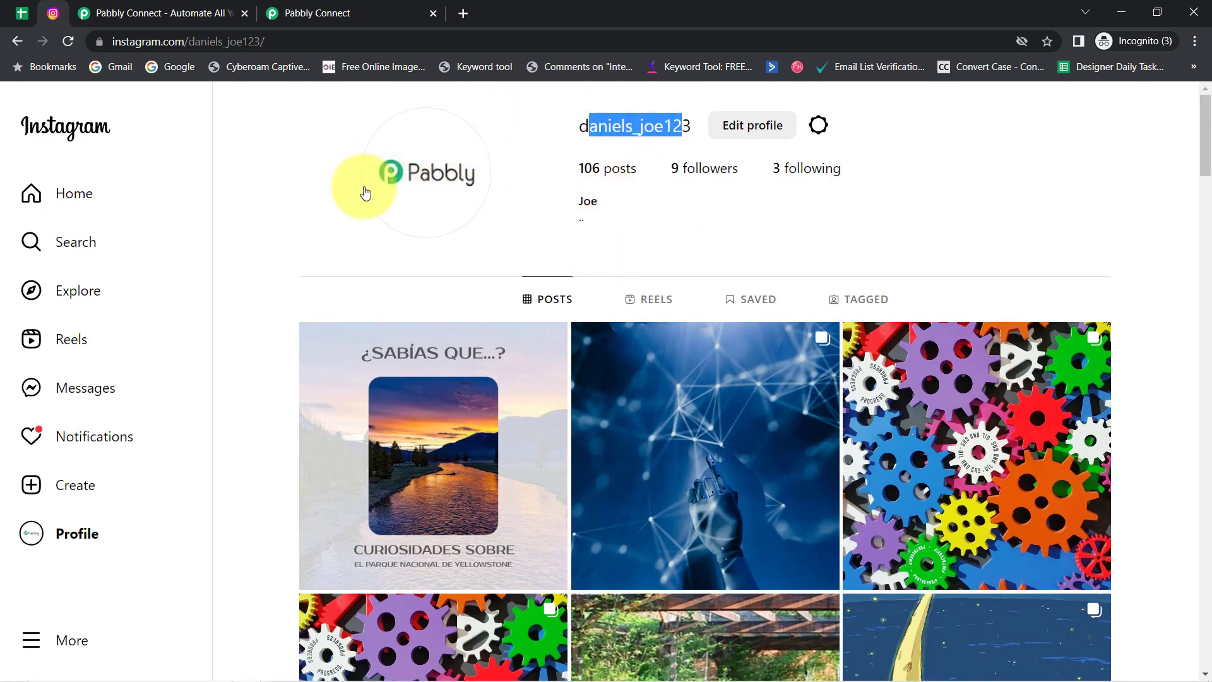
{"action": "left_click", "coordinate": [22, 13]}
{"action": "left_click", "coordinate": [259, 308]}
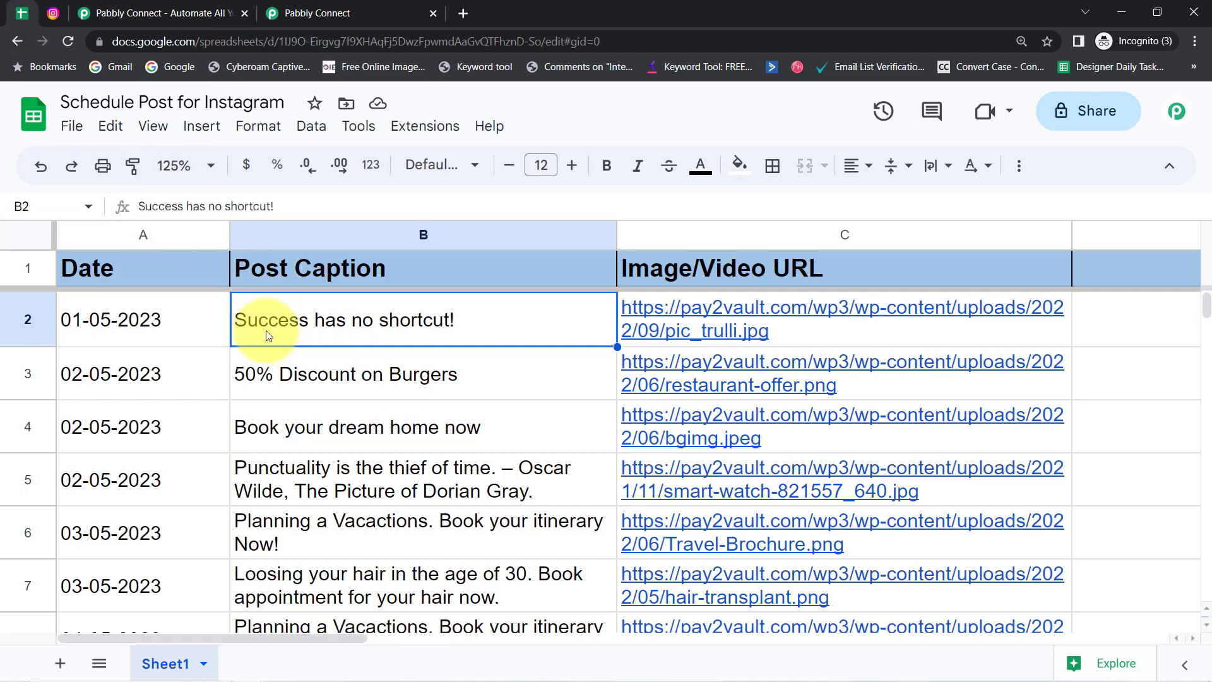
{"action": "left_click", "coordinate": [131, 238]}
{"action": "left_click", "coordinate": [266, 240], "text": "shift"}
{"action": "left_click", "coordinate": [760, 239], "text": "shift"}
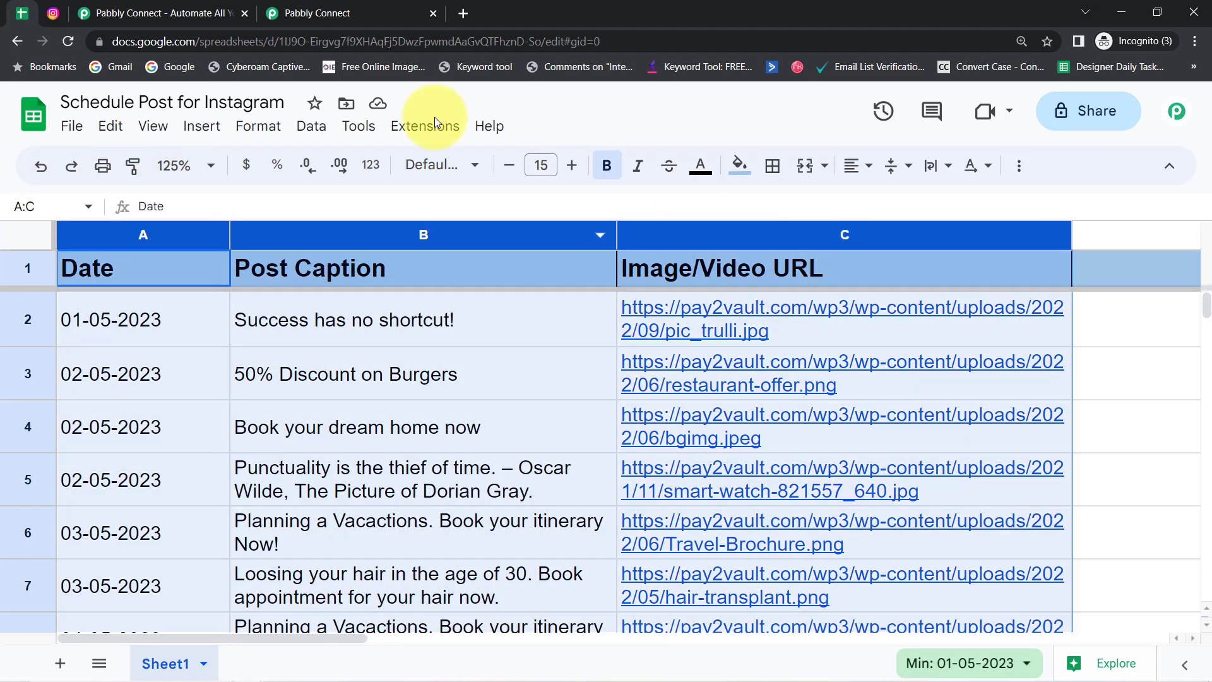
{"action": "left_click", "coordinate": [298, 336]}
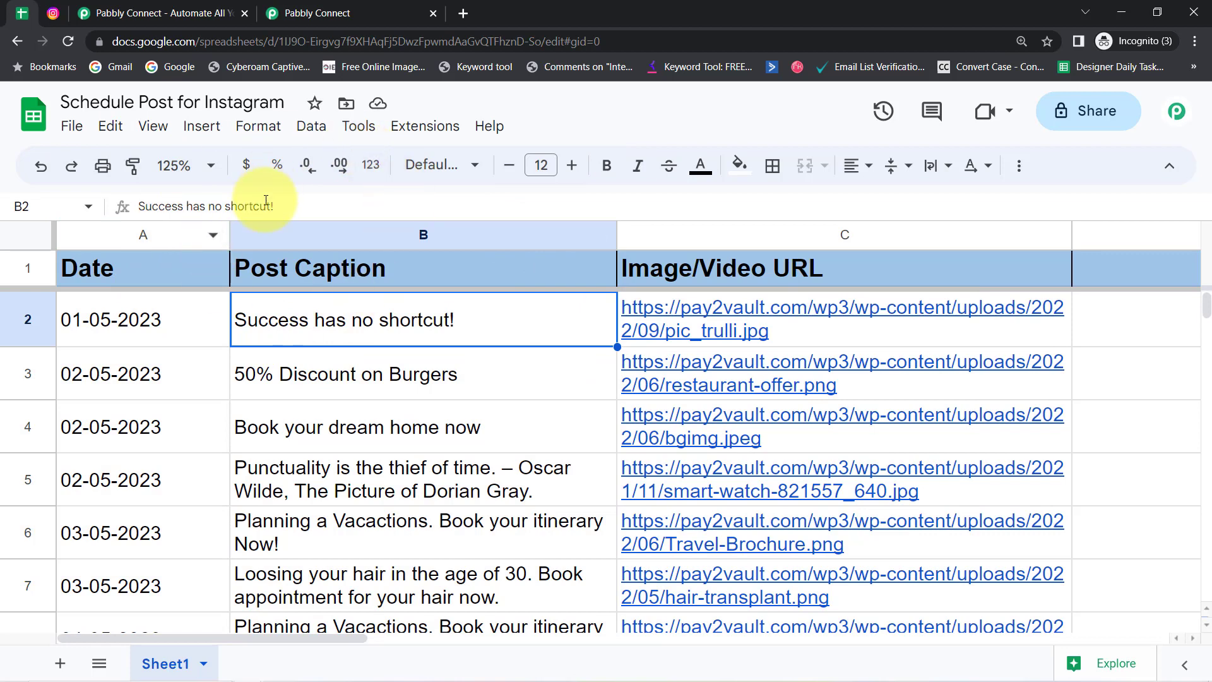
{"action": "left_click", "coordinate": [53, 12]}
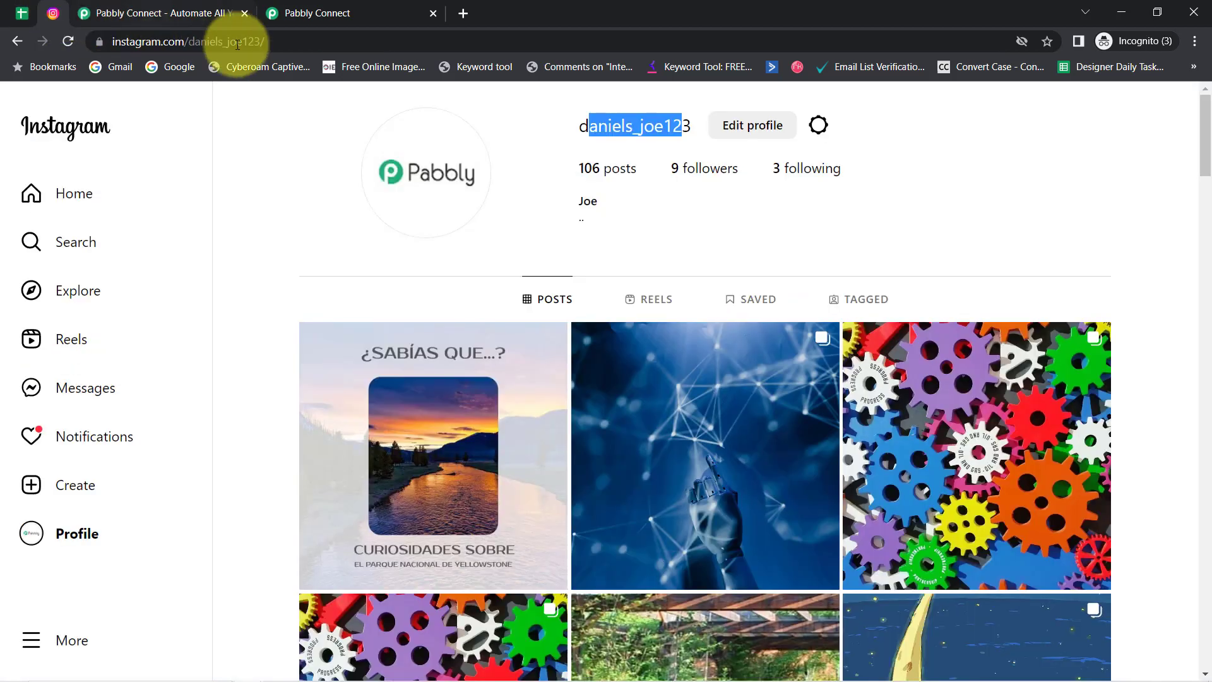
{"action": "left_click_drag", "start_coordinate": [621, 131], "coordinate": [599, 123]}
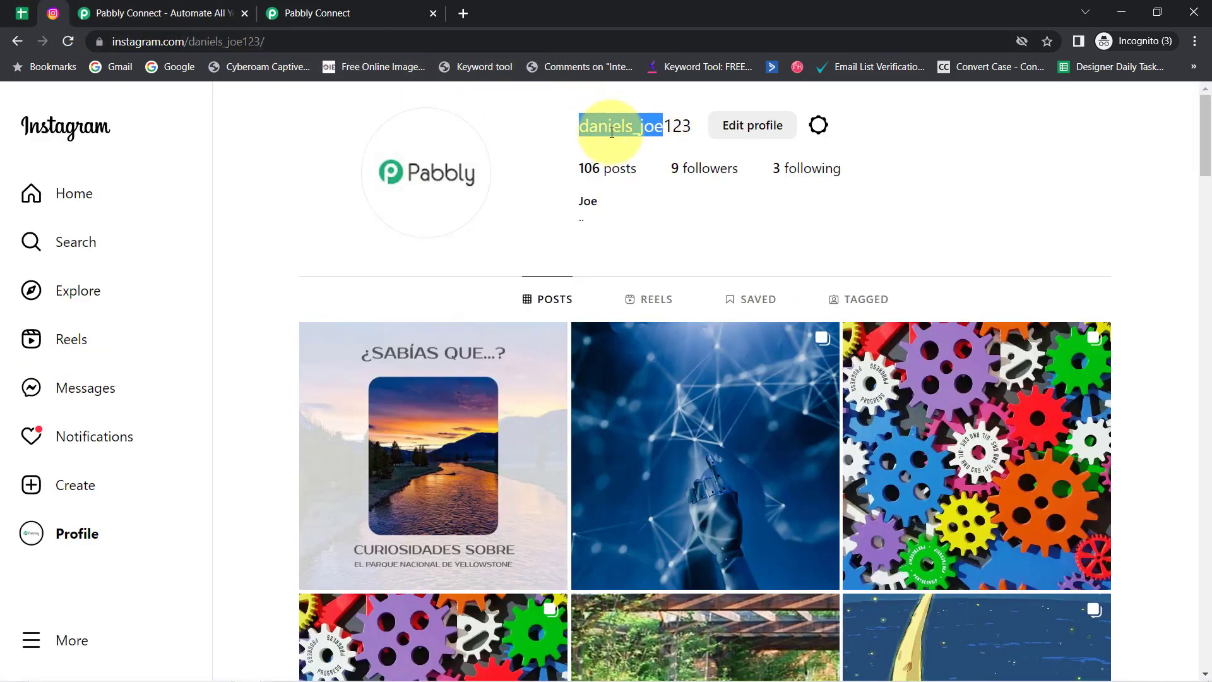
{"action": "left_click", "coordinate": [612, 133]}
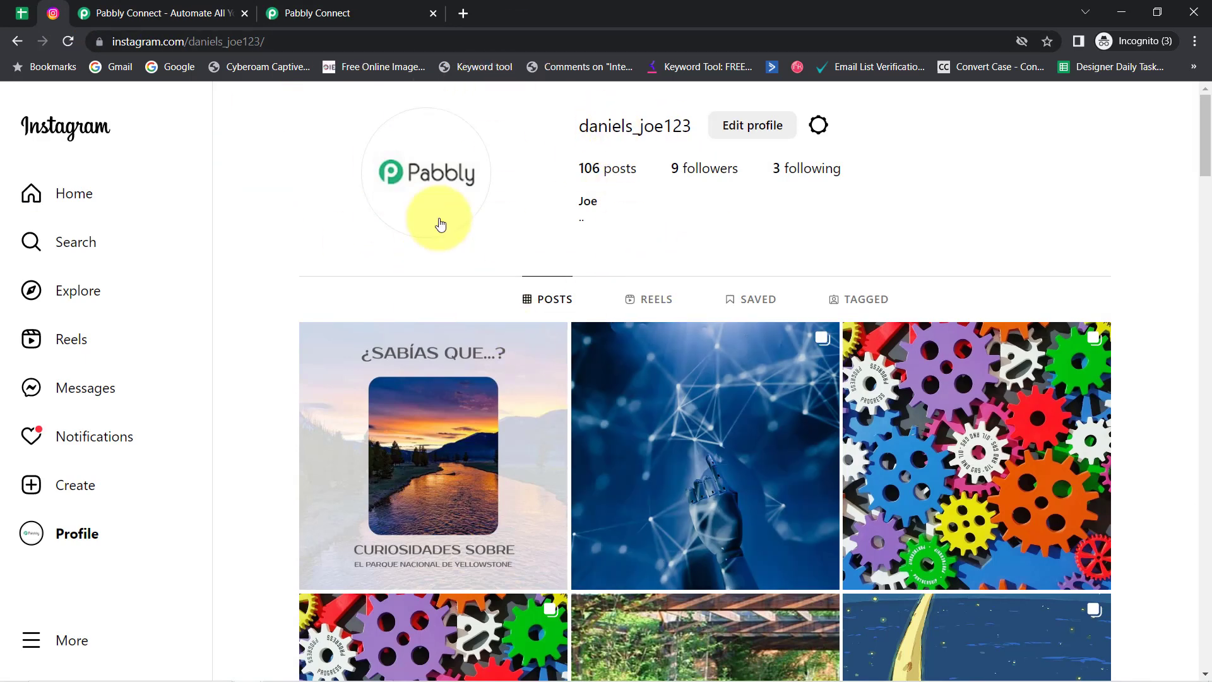
{"action": "left_click", "coordinate": [22, 12]}
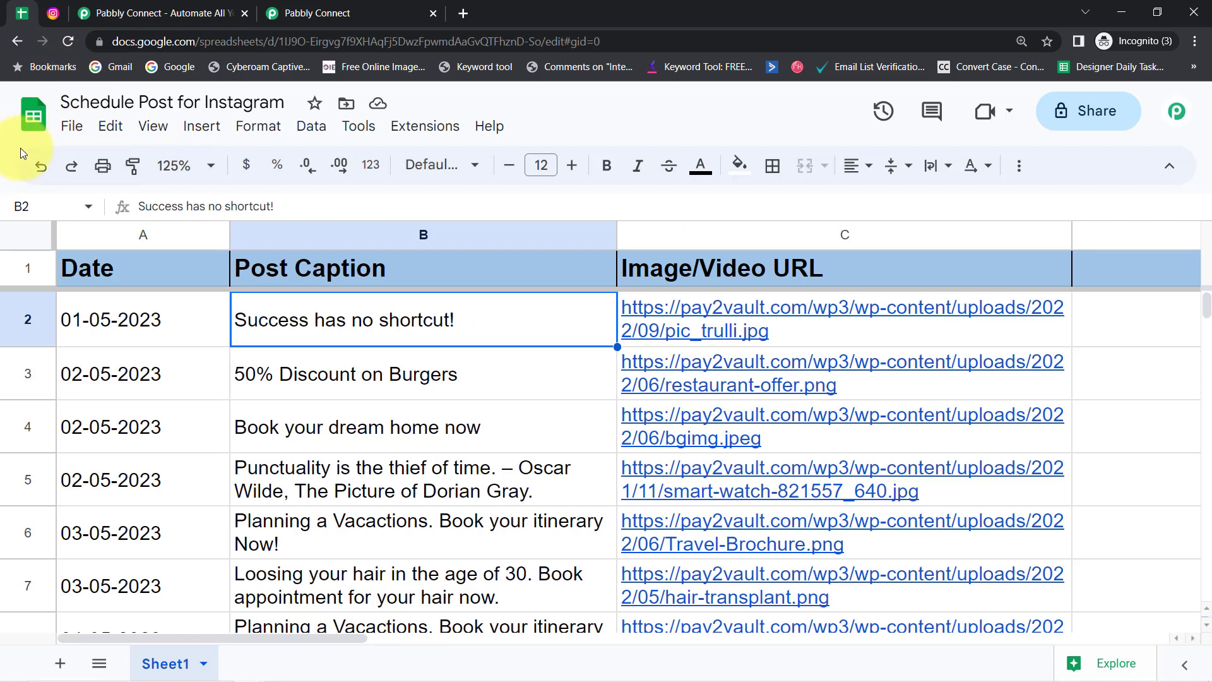
{"action": "left_click", "coordinate": [53, 13]}
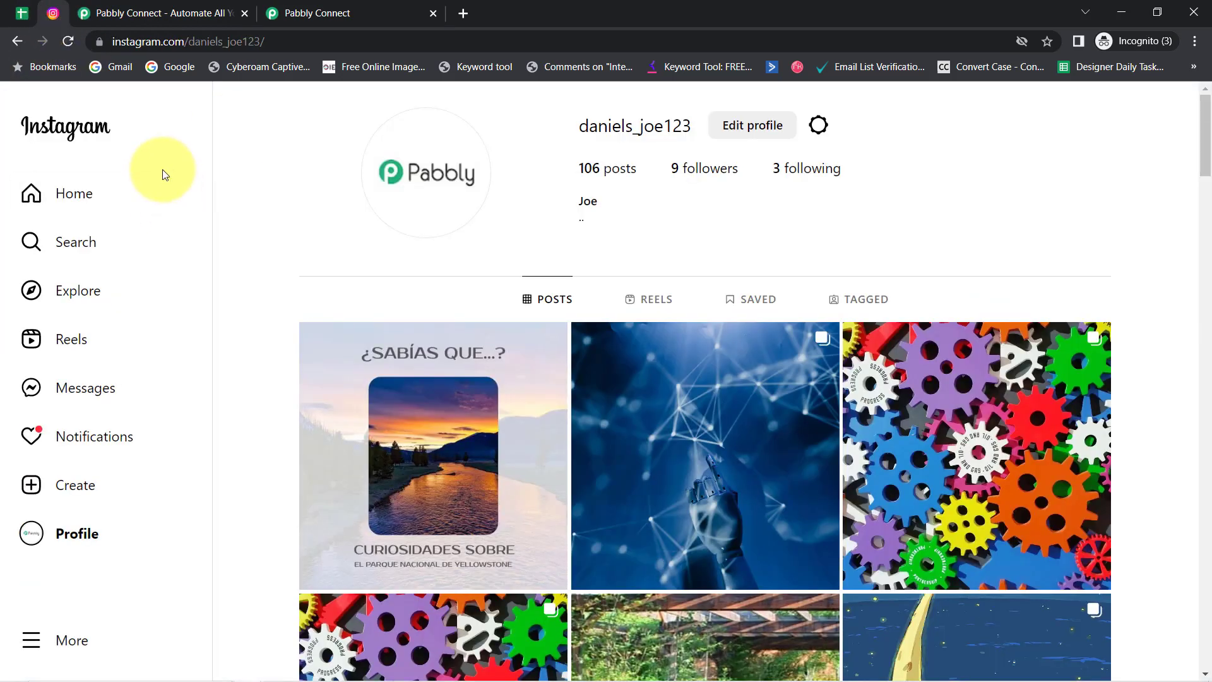
Switch to Pabbly Connect, view its website and bring up the account's Dashboard
{"action": "left_click", "coordinate": [110, 8]}
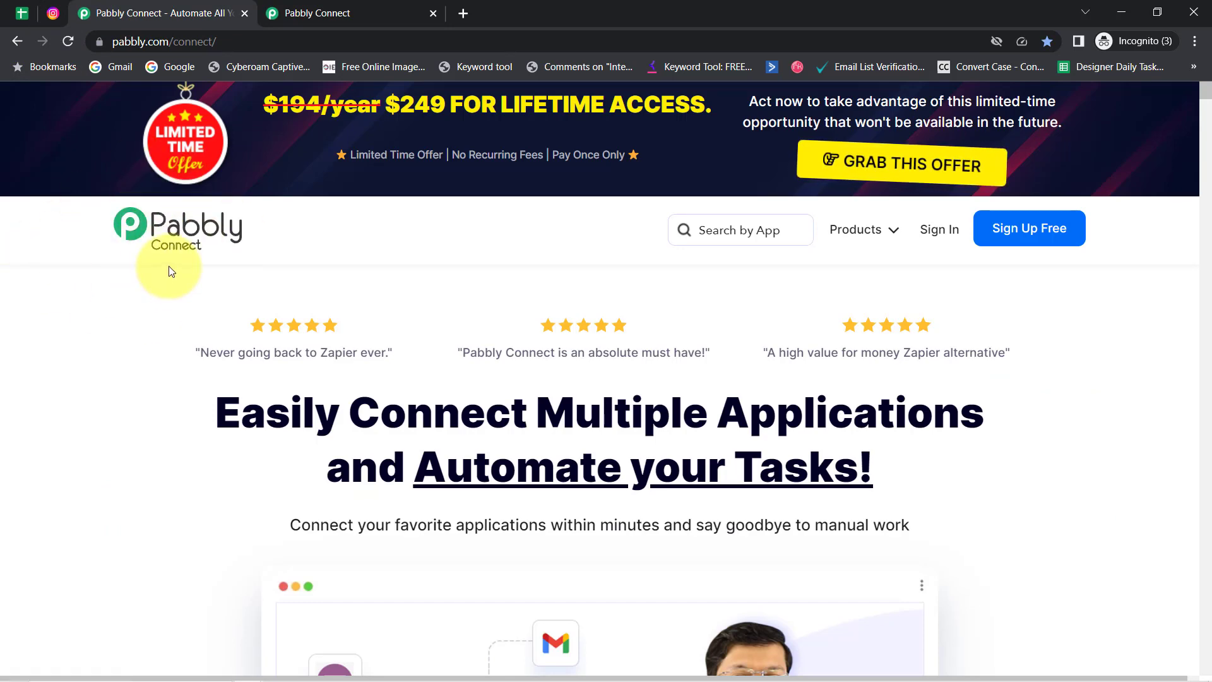
{"action": "left_click", "coordinate": [295, 13]}
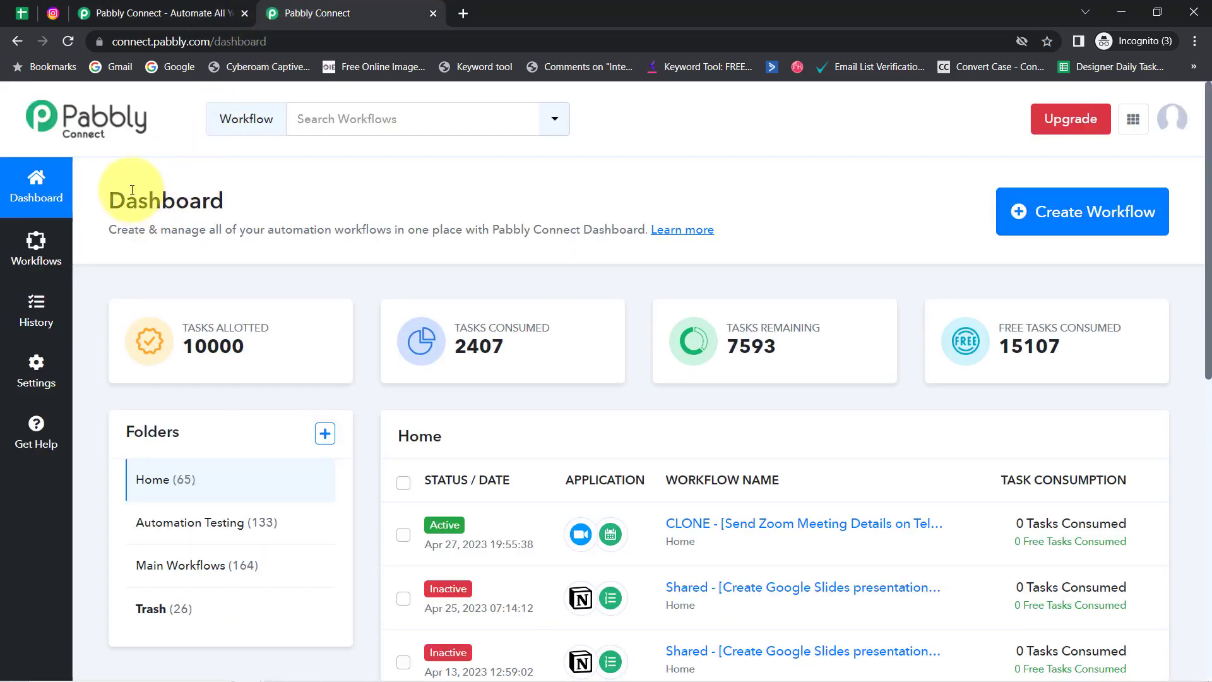
{"action": "left_click_drag", "start_coordinate": [147, 192], "coordinate": [570, 234]}
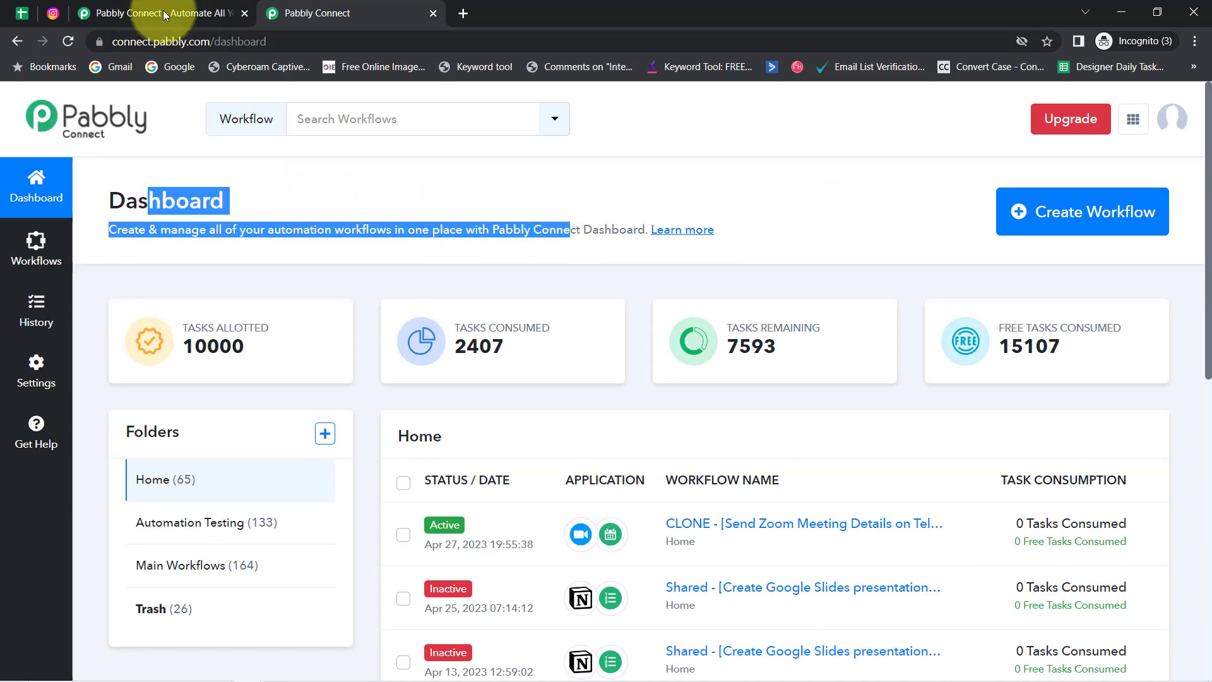
{"action": "left_click", "coordinate": [162, 11]}
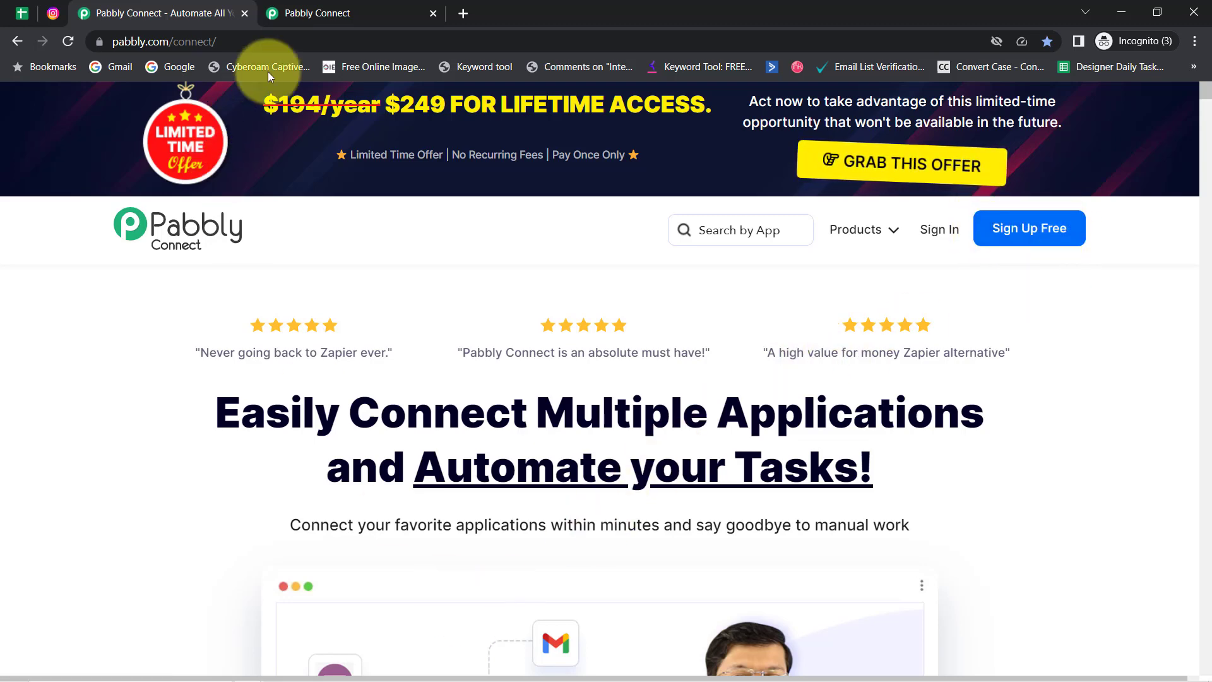
{"action": "left_click", "coordinate": [360, 7]}
{"action": "left_click", "coordinate": [187, 183]}
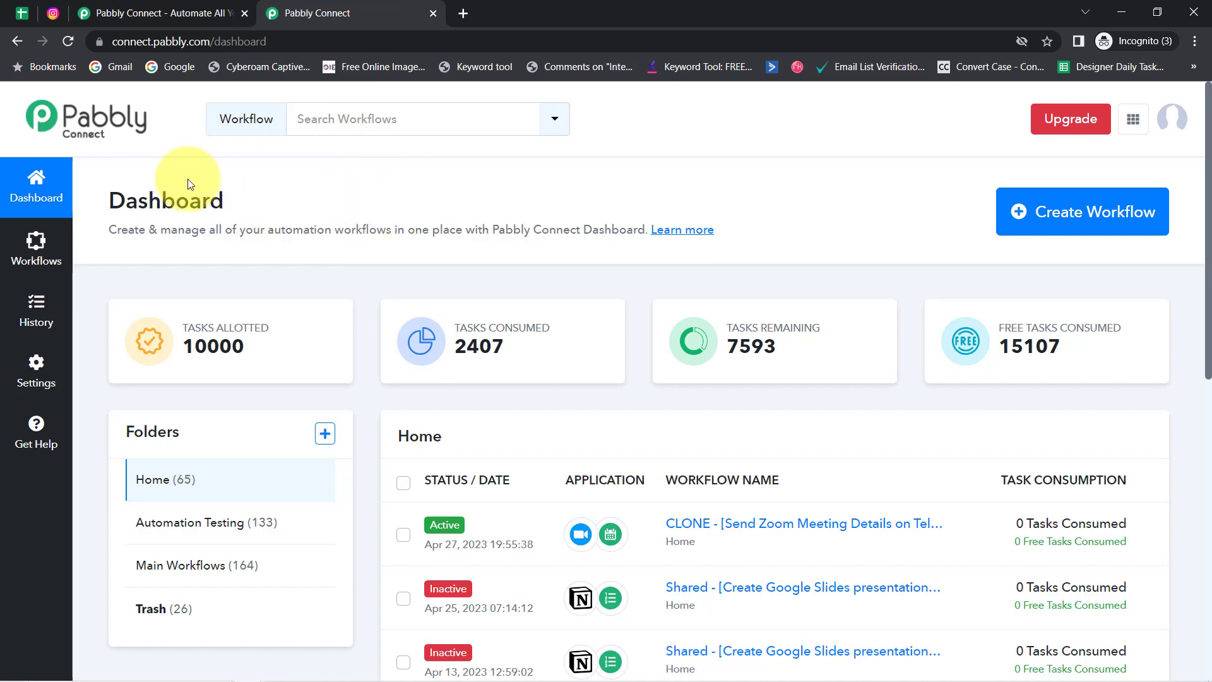
{"action": "double_click", "coordinate": [137, 198]}
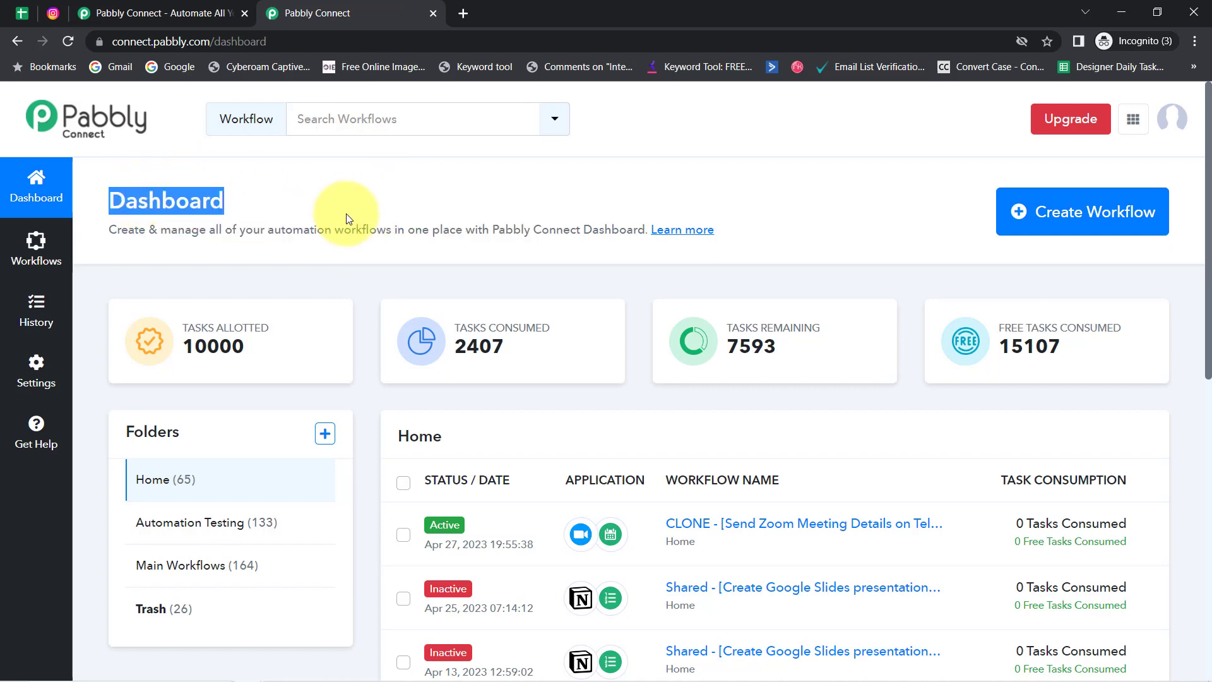
Create a new workflow named "Schedule Post in Instagram from Google Sheets", correcting the misspelled word Instagram
{"action": "left_click", "coordinate": [1060, 225]}
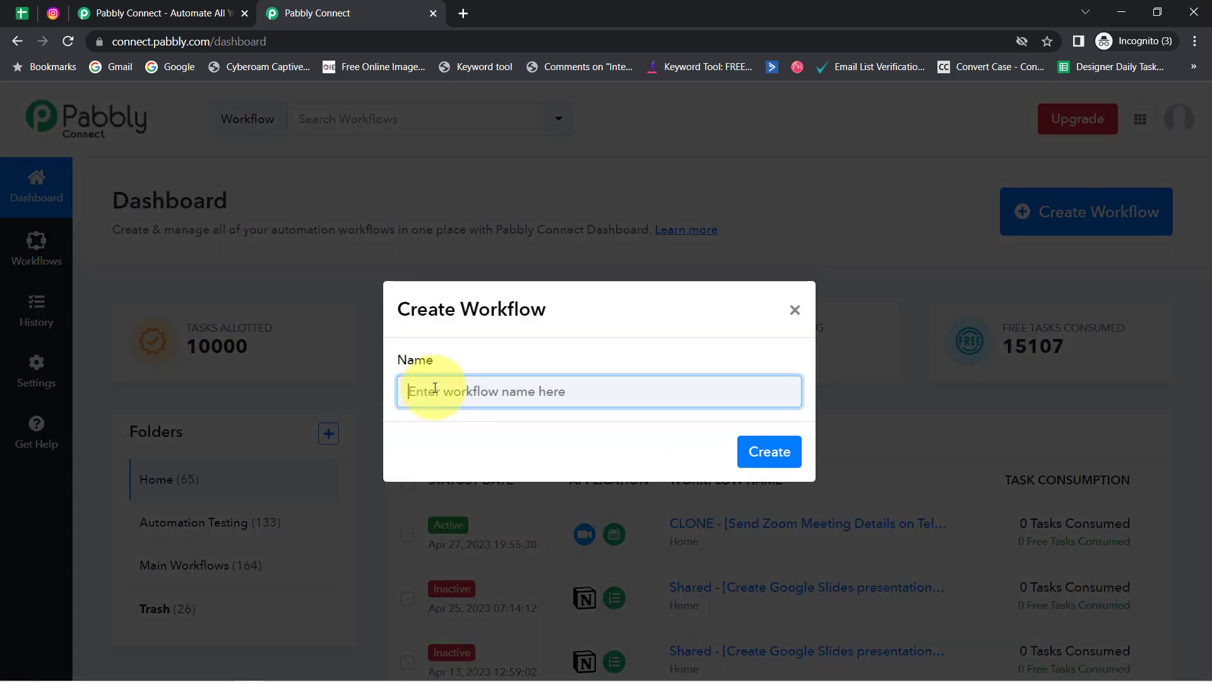
{"action": "type", "text": "Schedule Post in Insragram from Google Sheets"}
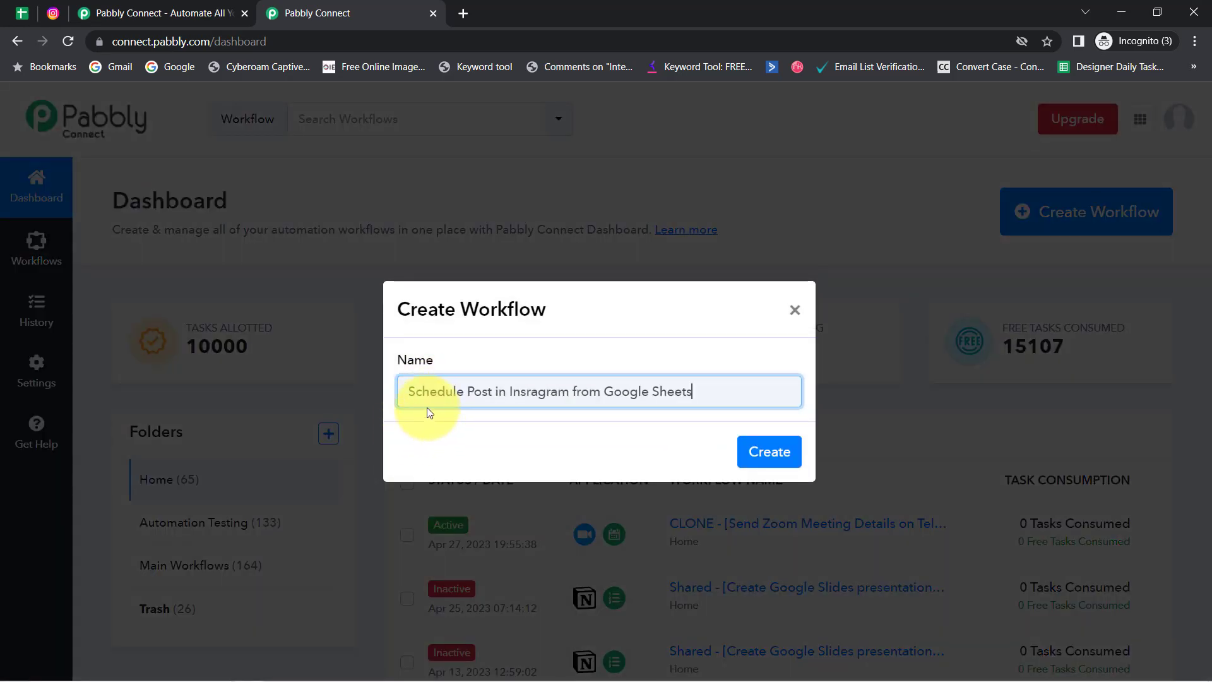
{"action": "right_click", "coordinate": [539, 391]}
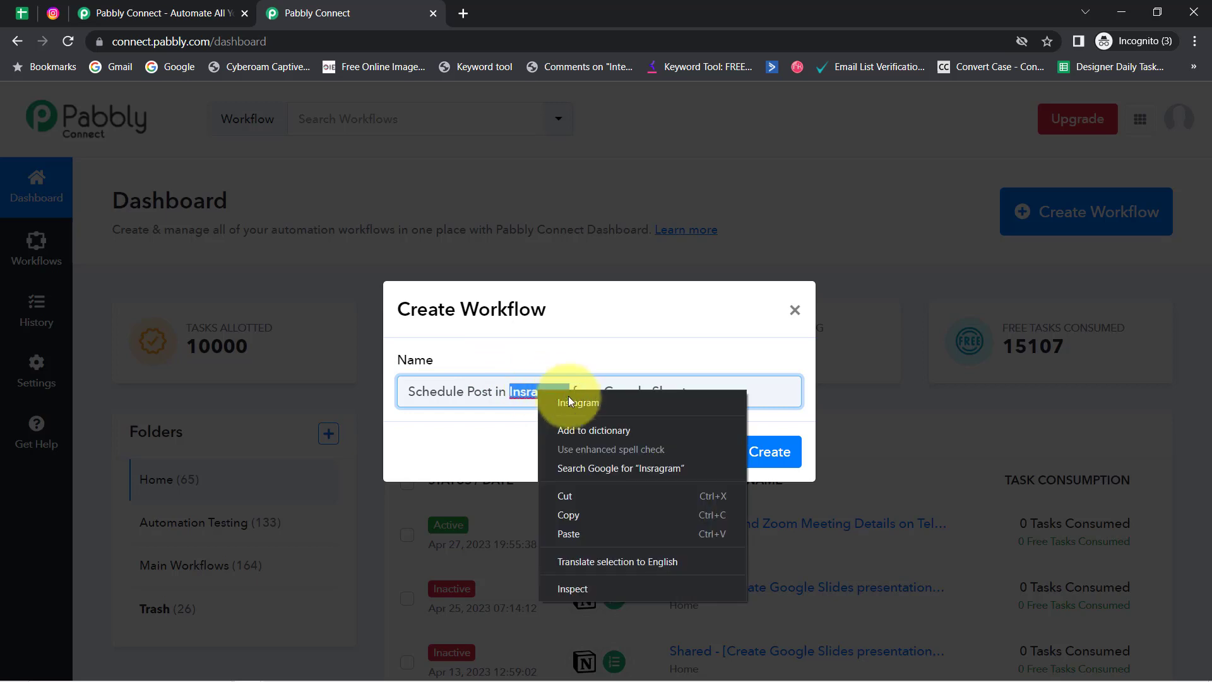
{"action": "left_click", "coordinate": [572, 402]}
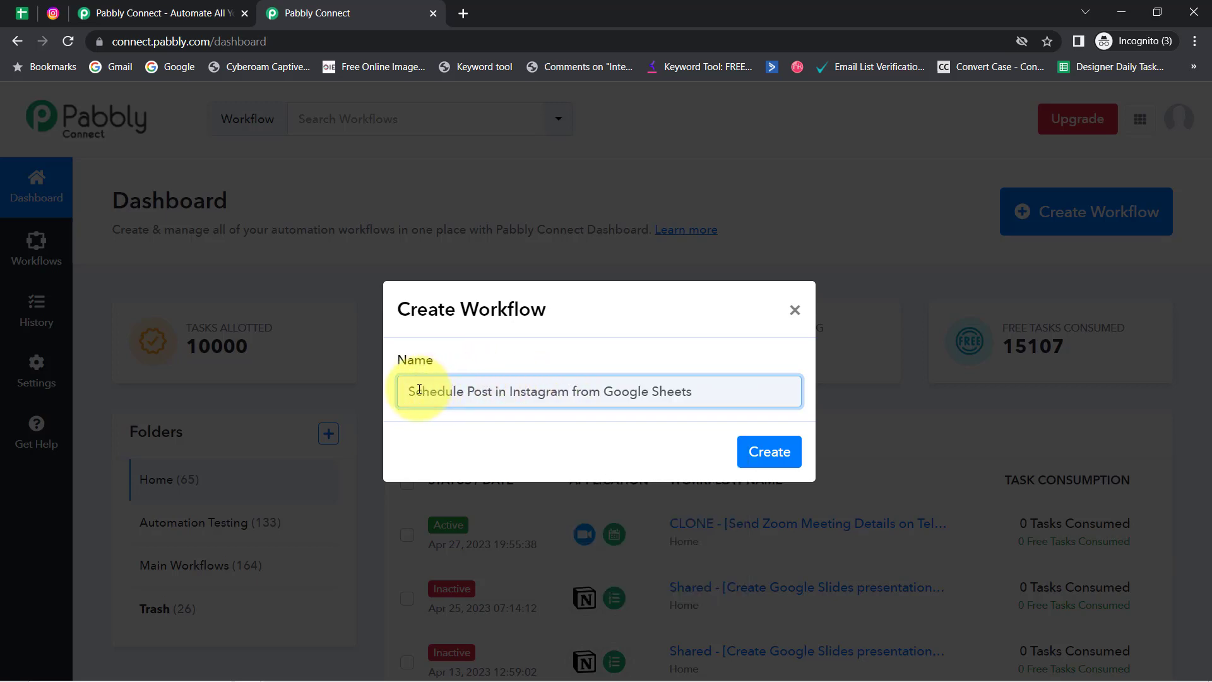
{"action": "left_click_drag", "start_coordinate": [443, 391], "coordinate": [531, 393]}
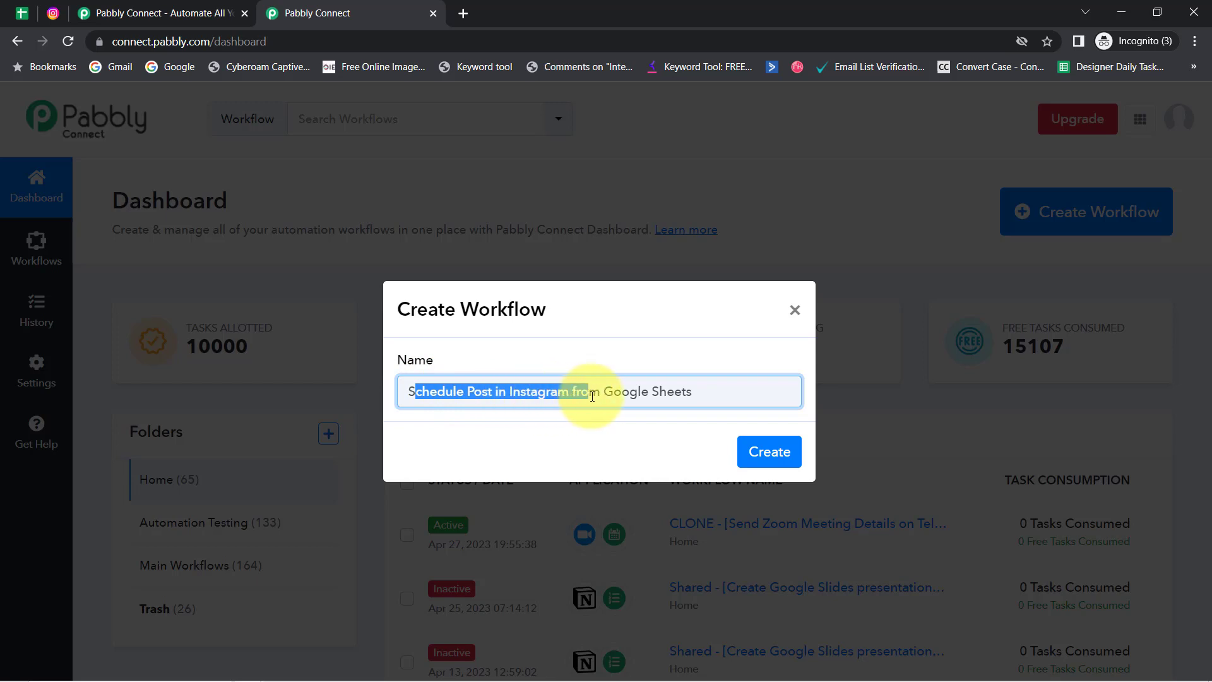
{"action": "left_click", "coordinate": [765, 449]}
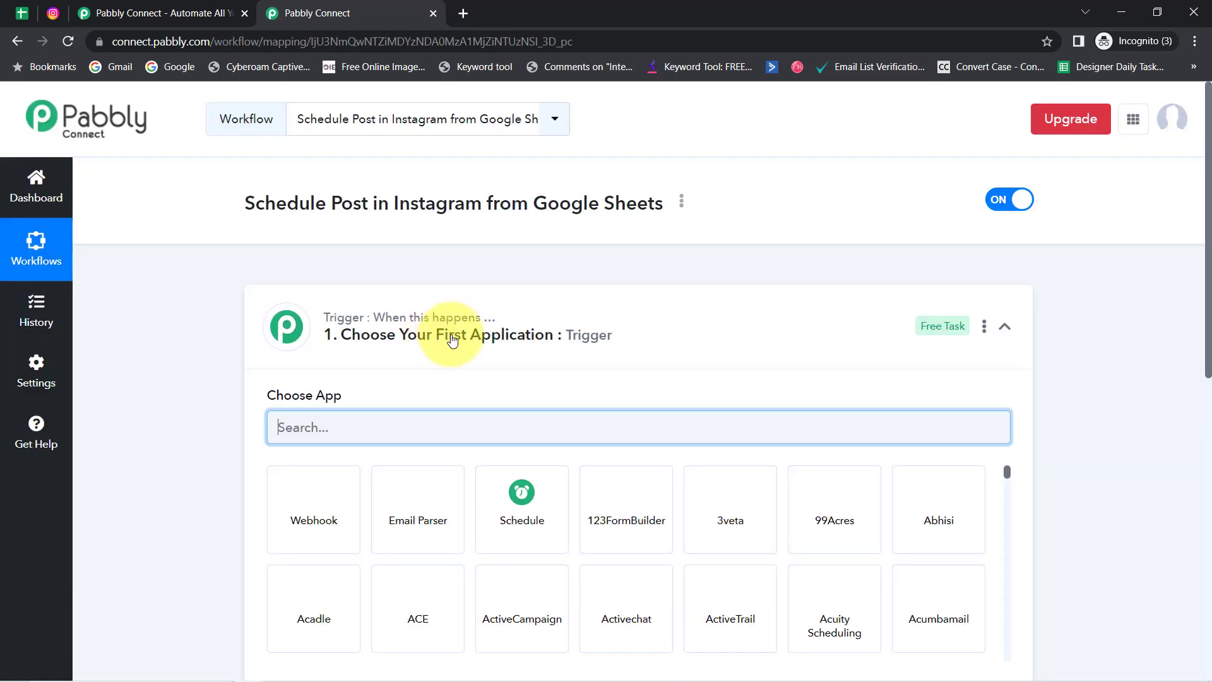
Collapse the trigger step to view the workflow's trigger and action, and reopen the trigger's app selection
{"action": "left_click", "coordinate": [445, 338]}
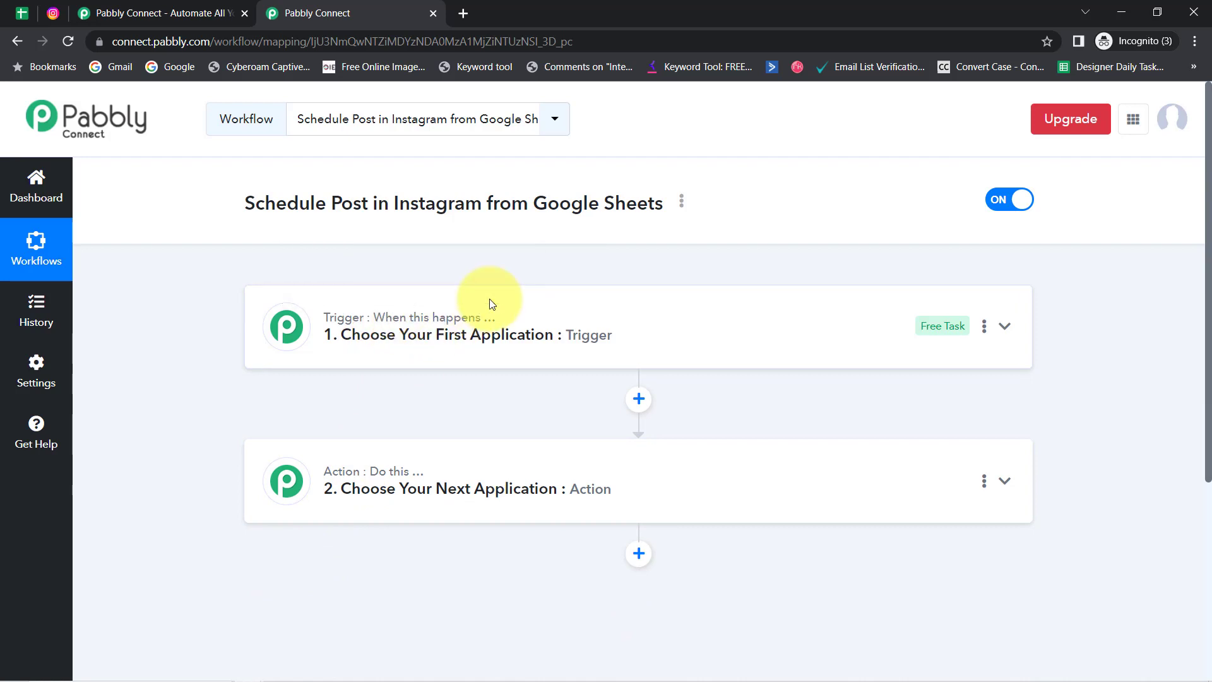
{"action": "mouse_move", "coordinate": [396, 477]}
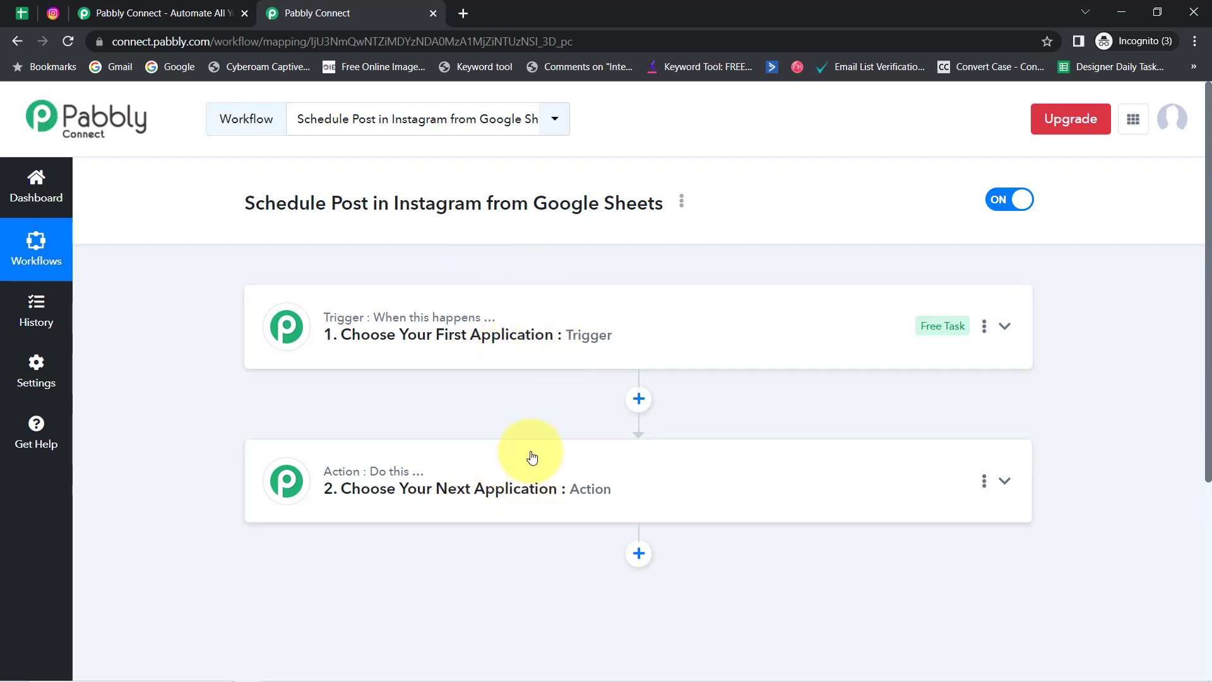
{"action": "left_click", "coordinate": [514, 336]}
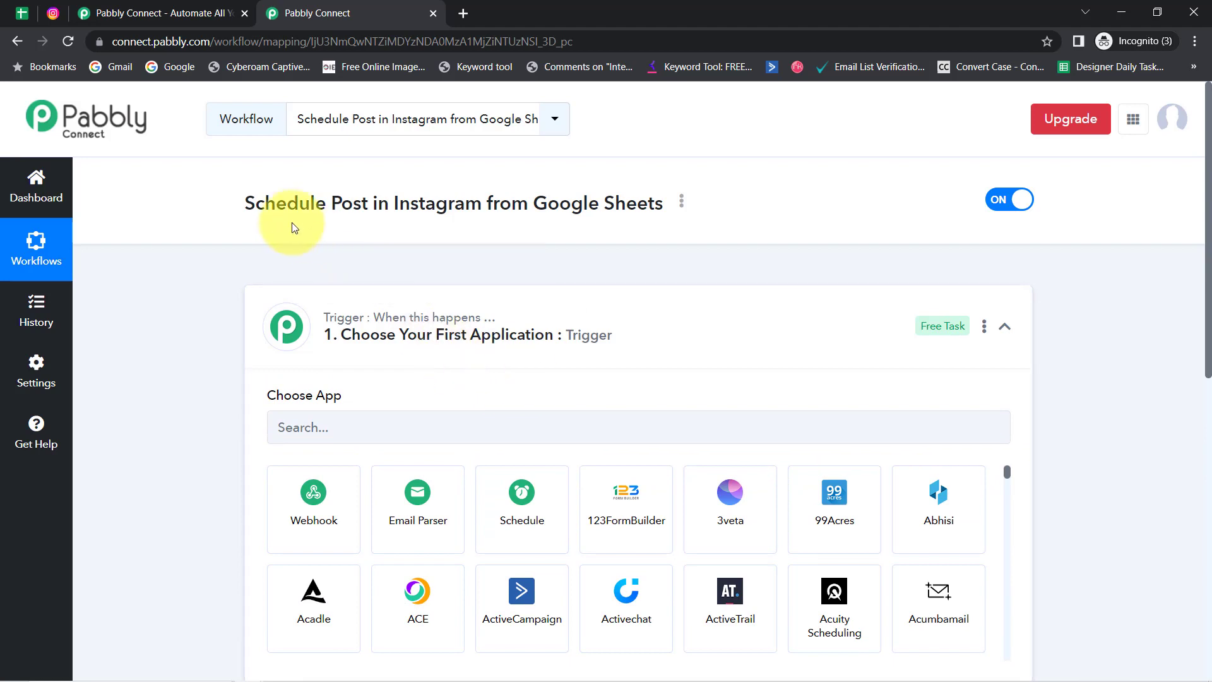
Choose Schedule by Pabbly as the workflow's trigger app and view its setting for how often the workflow runs
{"action": "left_click_drag", "start_coordinate": [264, 203], "coordinate": [601, 208]}
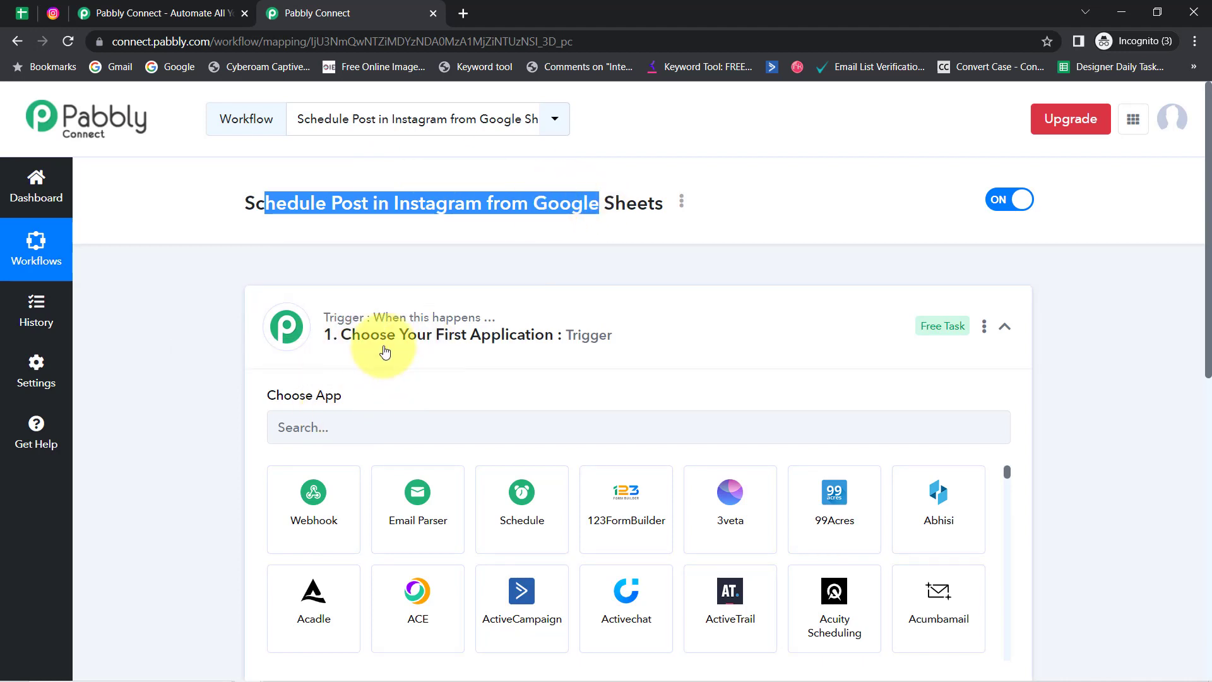
{"action": "left_click_drag", "start_coordinate": [1209, 305], "coordinate": [1180, 496]}
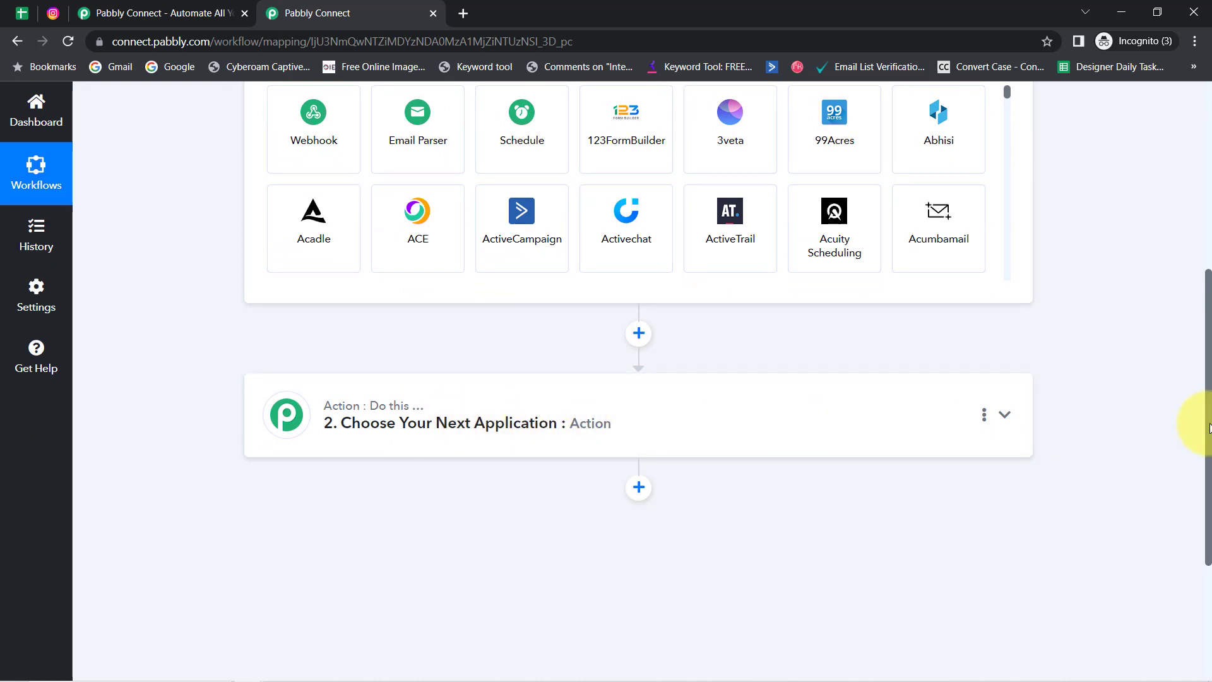
{"action": "left_click_drag", "start_coordinate": [1209, 427], "coordinate": [1188, 238]}
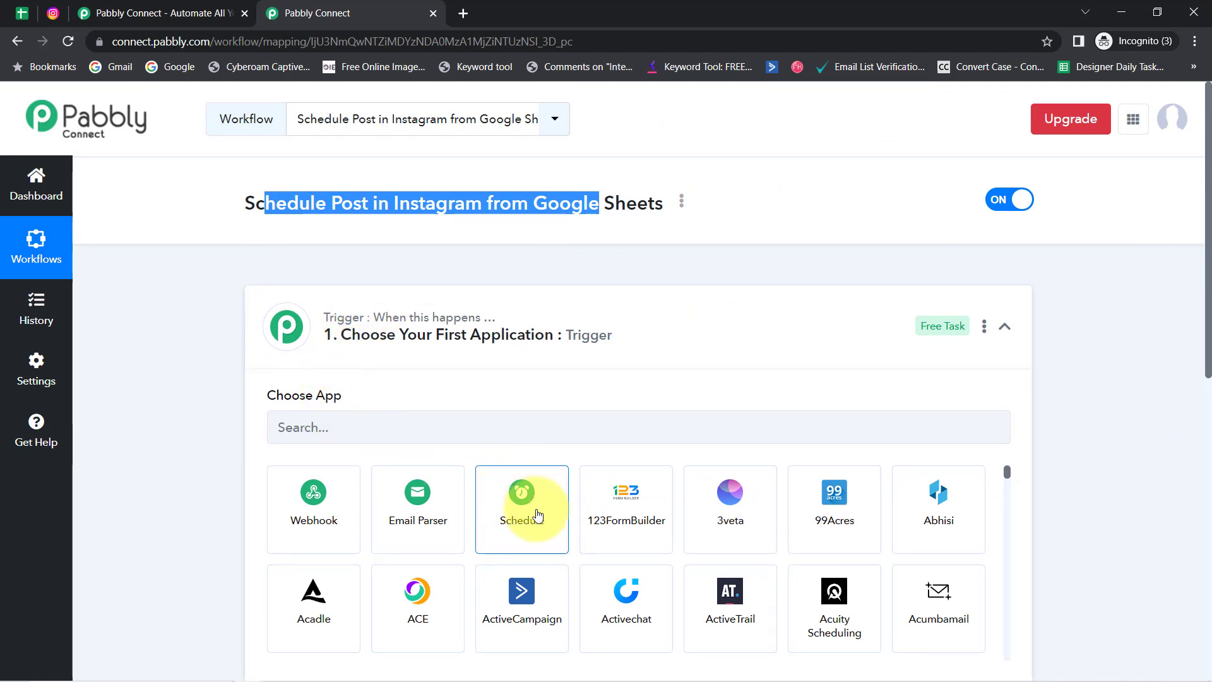
{"action": "left_click", "coordinate": [510, 526]}
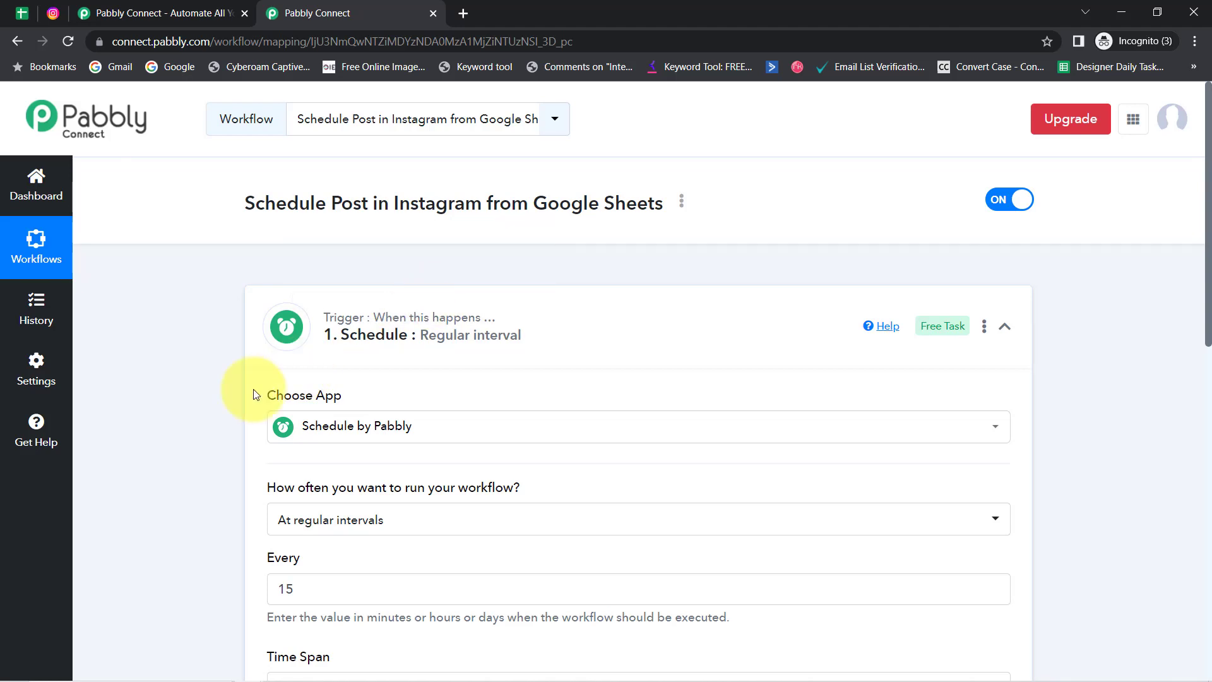
{"action": "left_click_drag", "start_coordinate": [1208, 268], "coordinate": [1191, 347]}
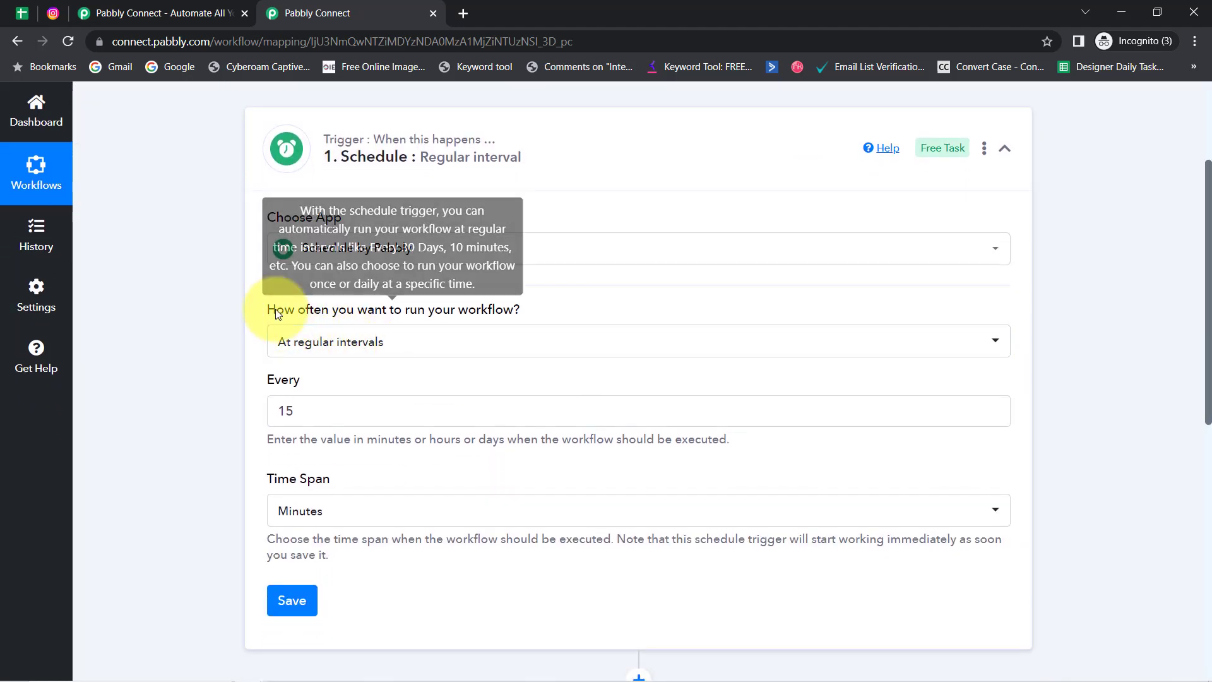
{"action": "left_click_drag", "start_coordinate": [277, 310], "coordinate": [487, 311]}
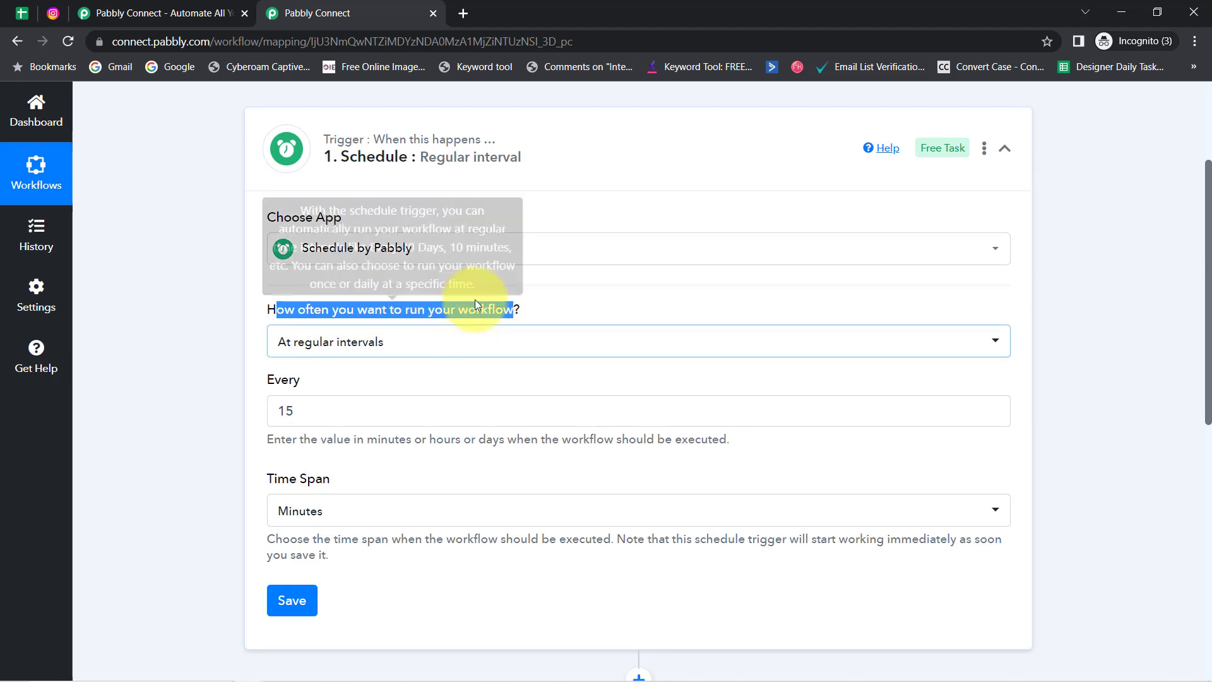
Switch to the Google Sheets spreadsheet and check the posting dates in the first rows of the Date column
{"action": "left_click", "coordinate": [18, 43]}
{"action": "left_click", "coordinate": [99, 324]}
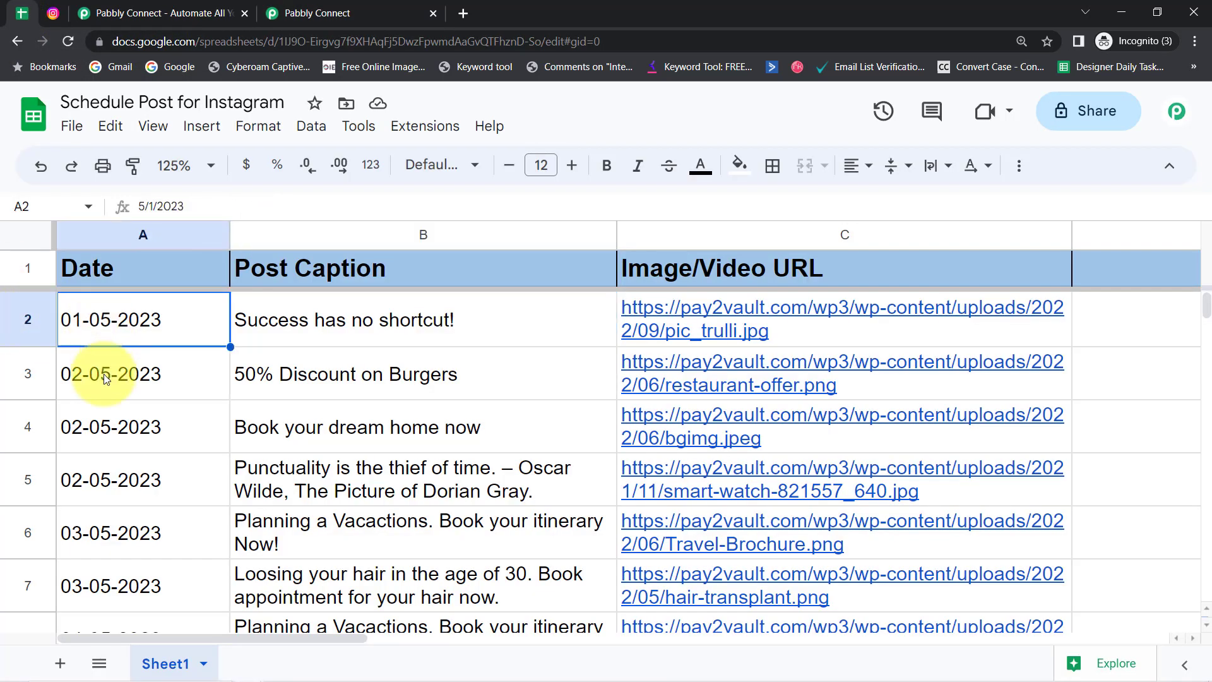
{"action": "left_click", "coordinate": [104, 374]}
{"action": "left_click", "coordinate": [104, 427]}
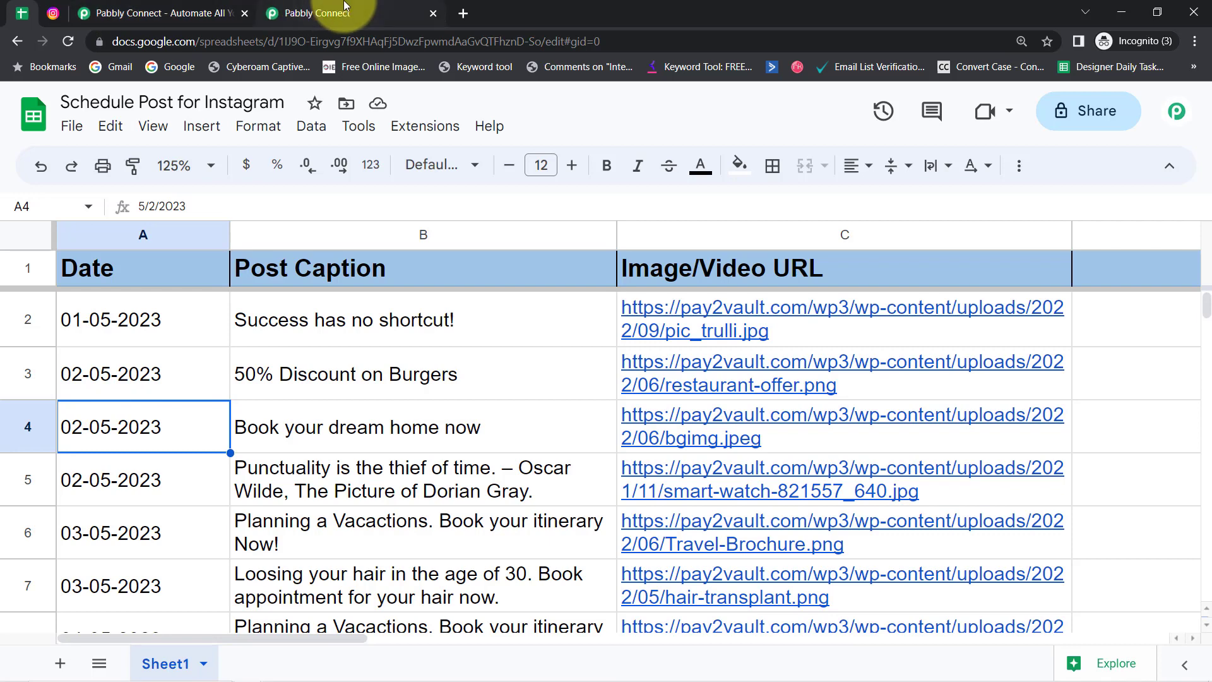
Return to the Pabbly Connect workflow and set the schedule trigger to run every day
{"action": "left_click", "coordinate": [320, 11]}
{"action": "left_click", "coordinate": [282, 349]}
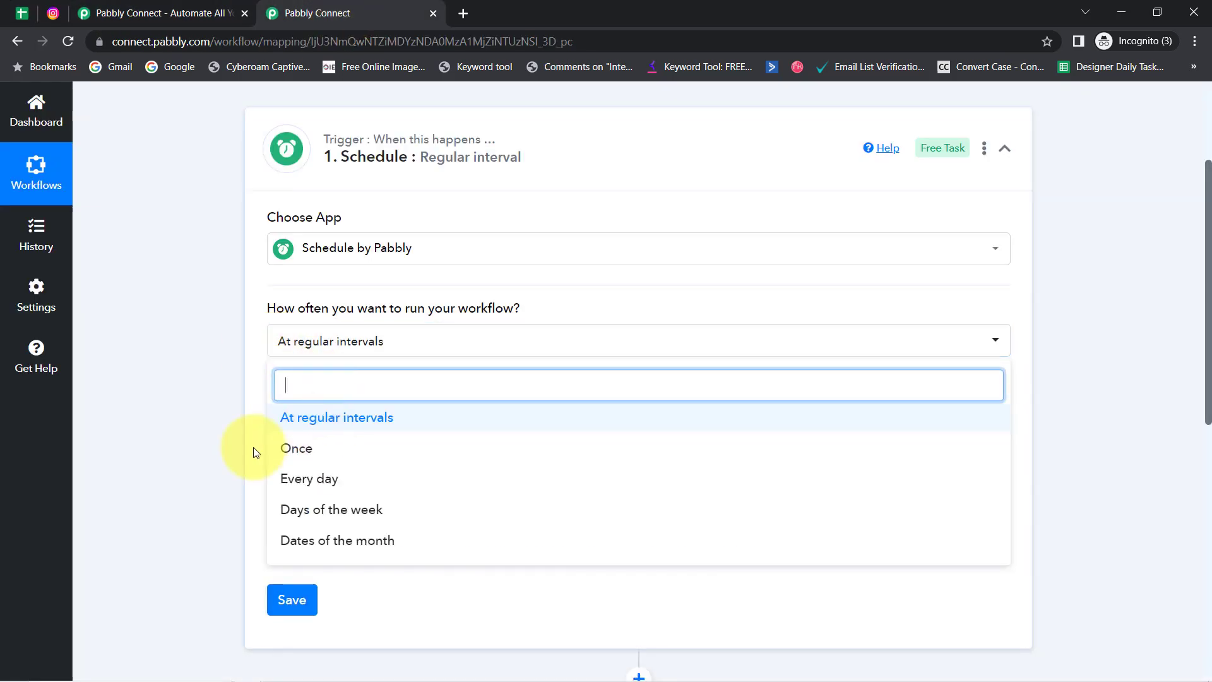
{"action": "left_click", "coordinate": [290, 476]}
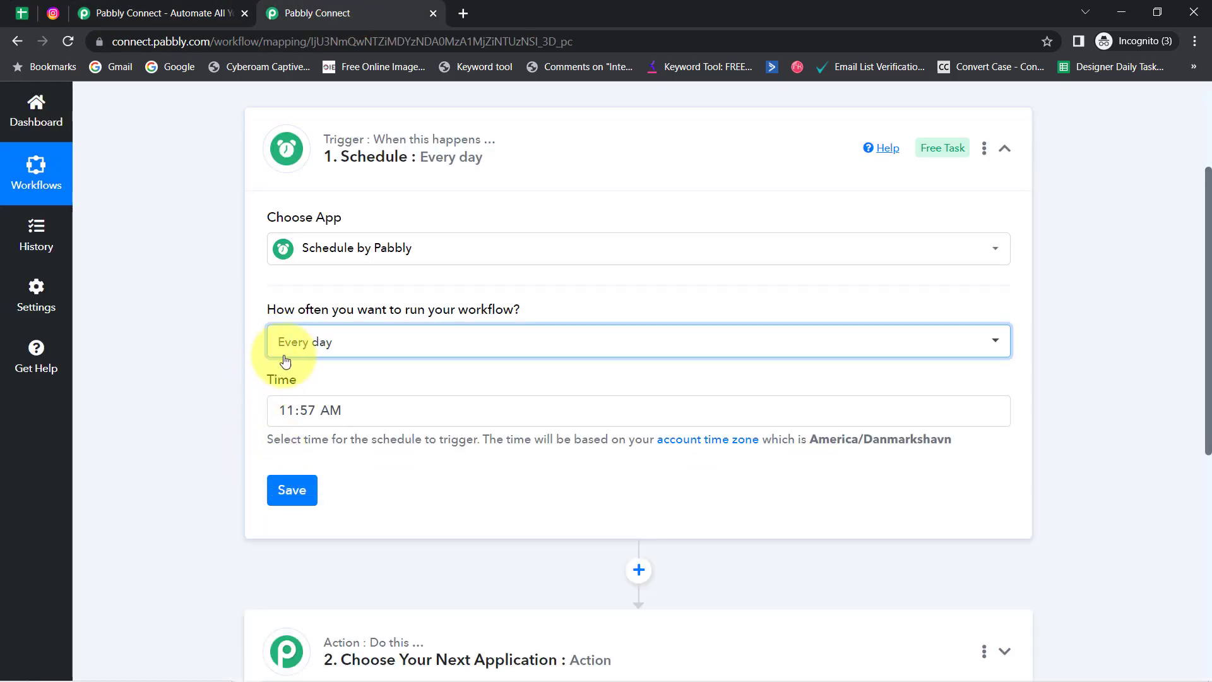
Set the daily trigger time to 10:00 AM and save the schedule trigger
{"action": "left_click", "coordinate": [307, 412]}
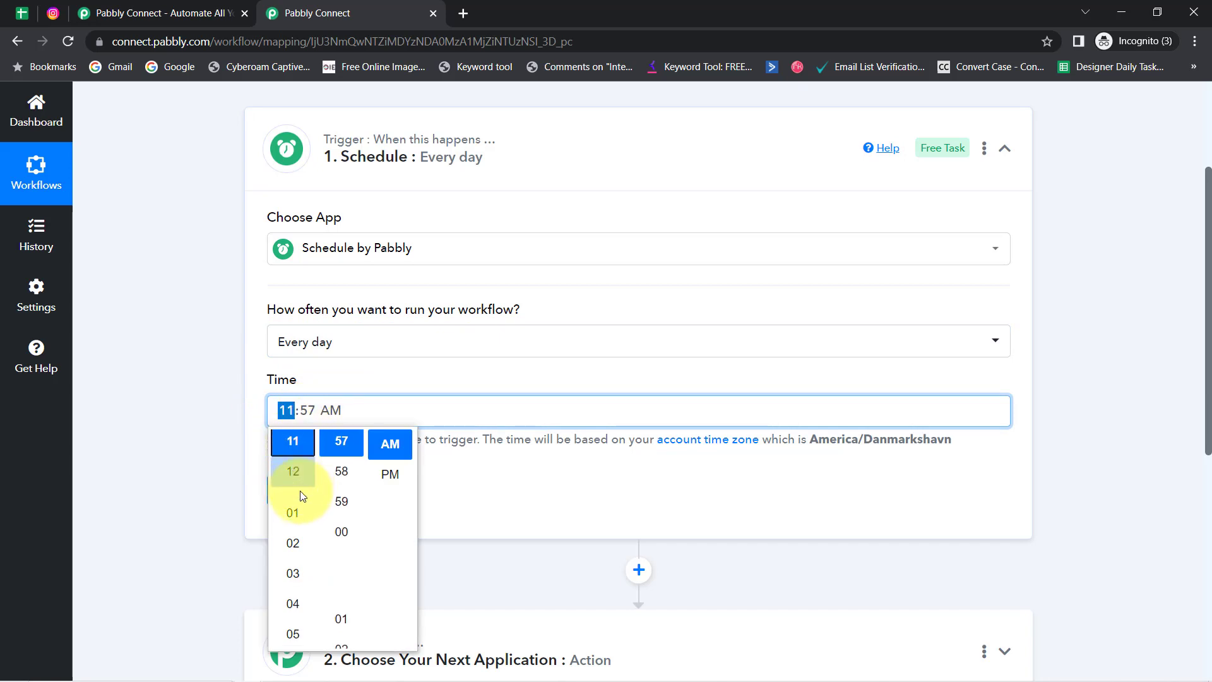
{"action": "scroll", "coordinate": [294, 502], "scroll_direction": "up", "scroll_amount": 3}
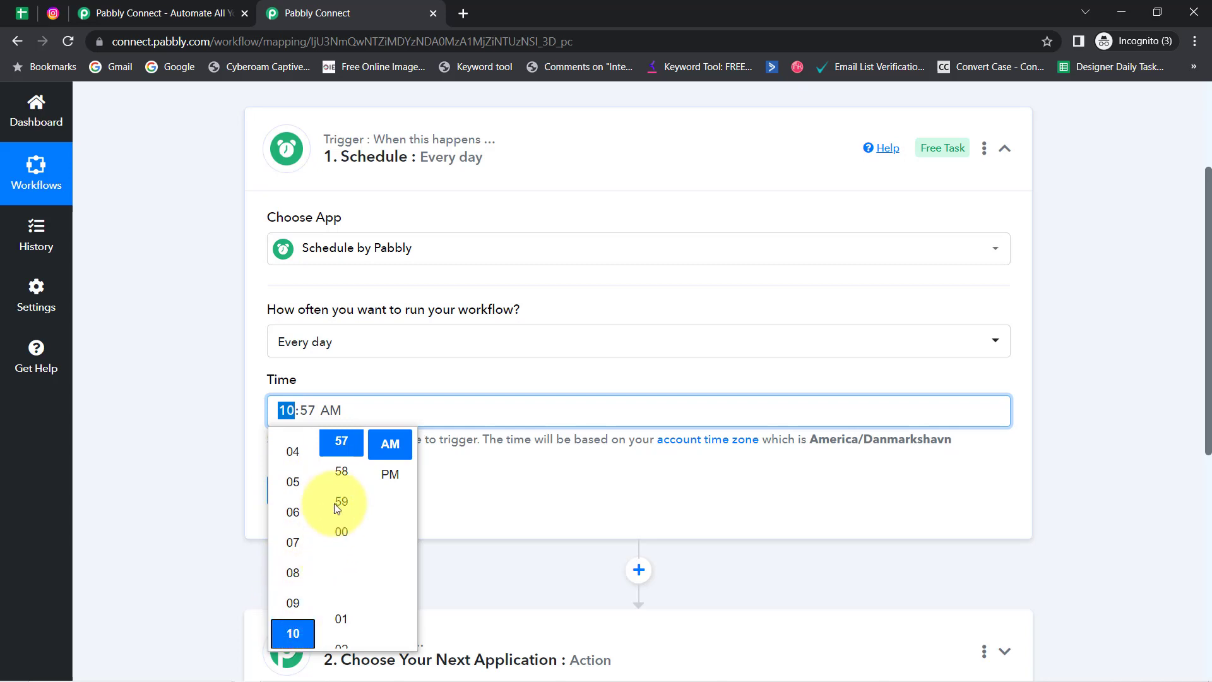
{"action": "left_click", "coordinate": [342, 532]}
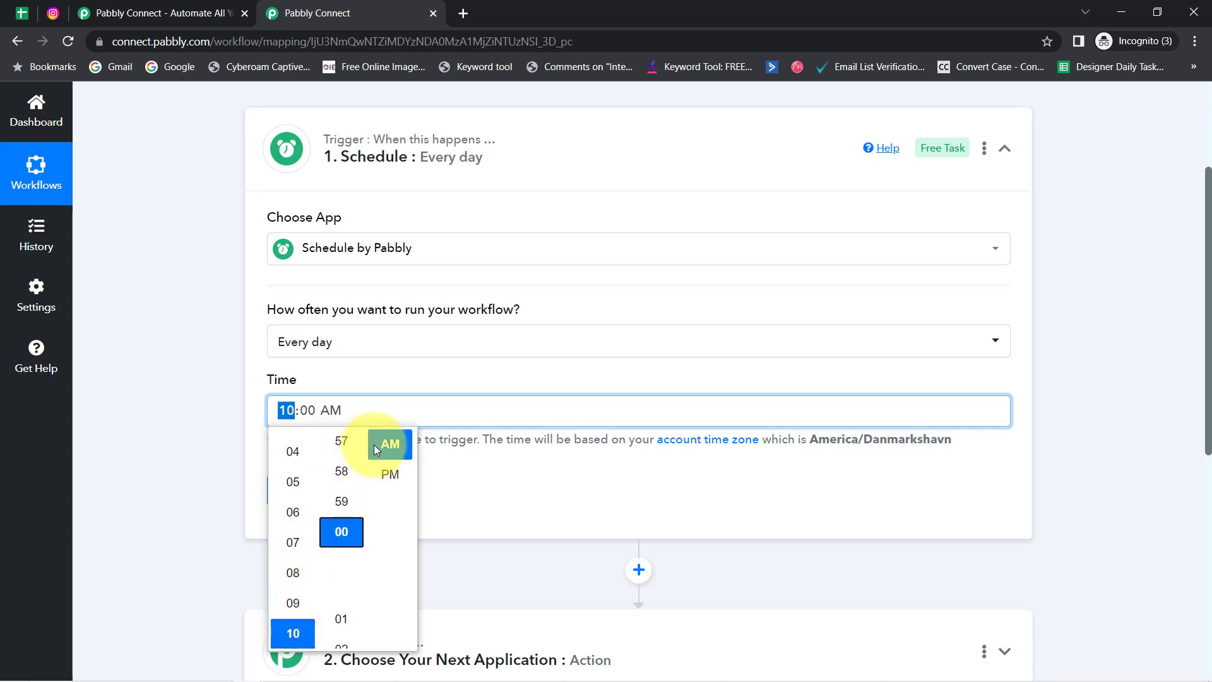
{"action": "left_click", "coordinate": [168, 404]}
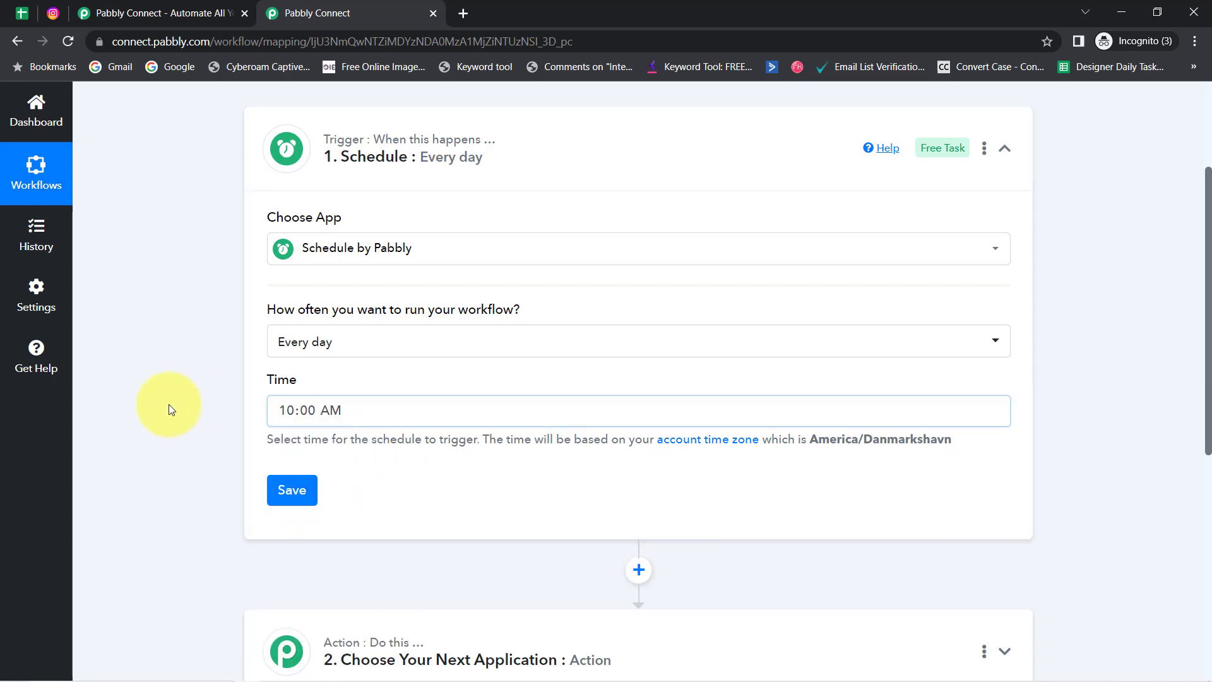
{"action": "left_click", "coordinate": [292, 491]}
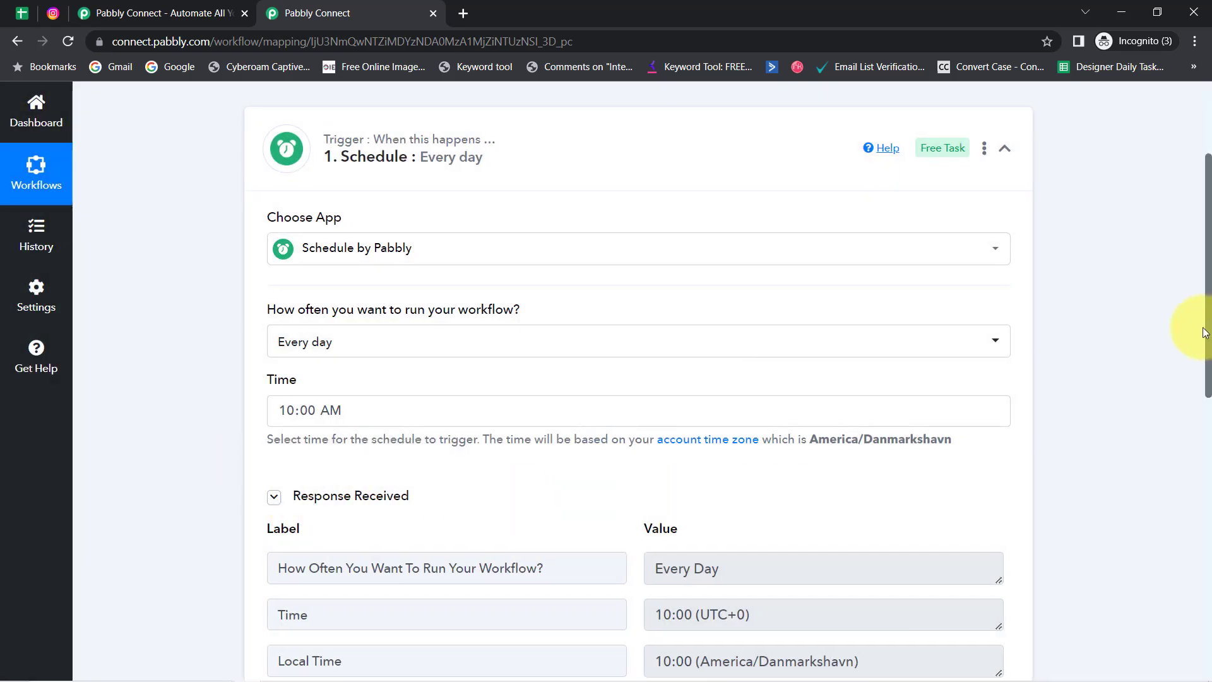
Set the action step to Date/Time Formatter by Pabbly with the Current Date event and connect it
{"action": "left_click_drag", "start_coordinate": [1210, 340], "coordinate": [1189, 428]}
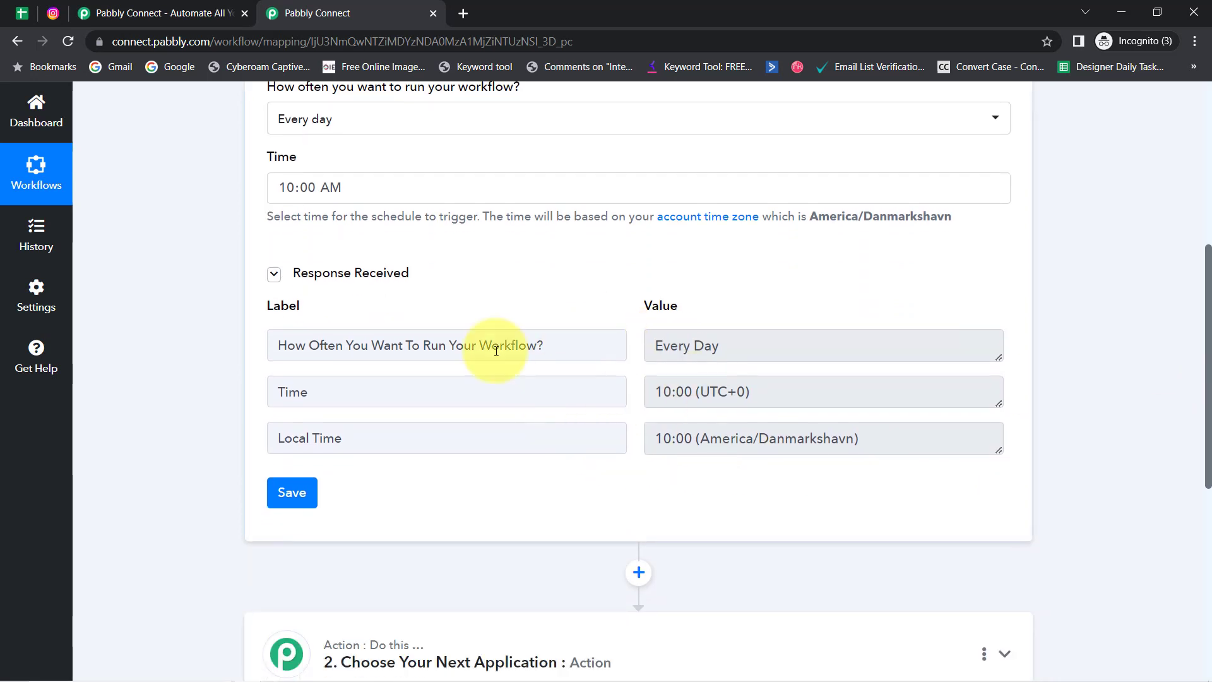
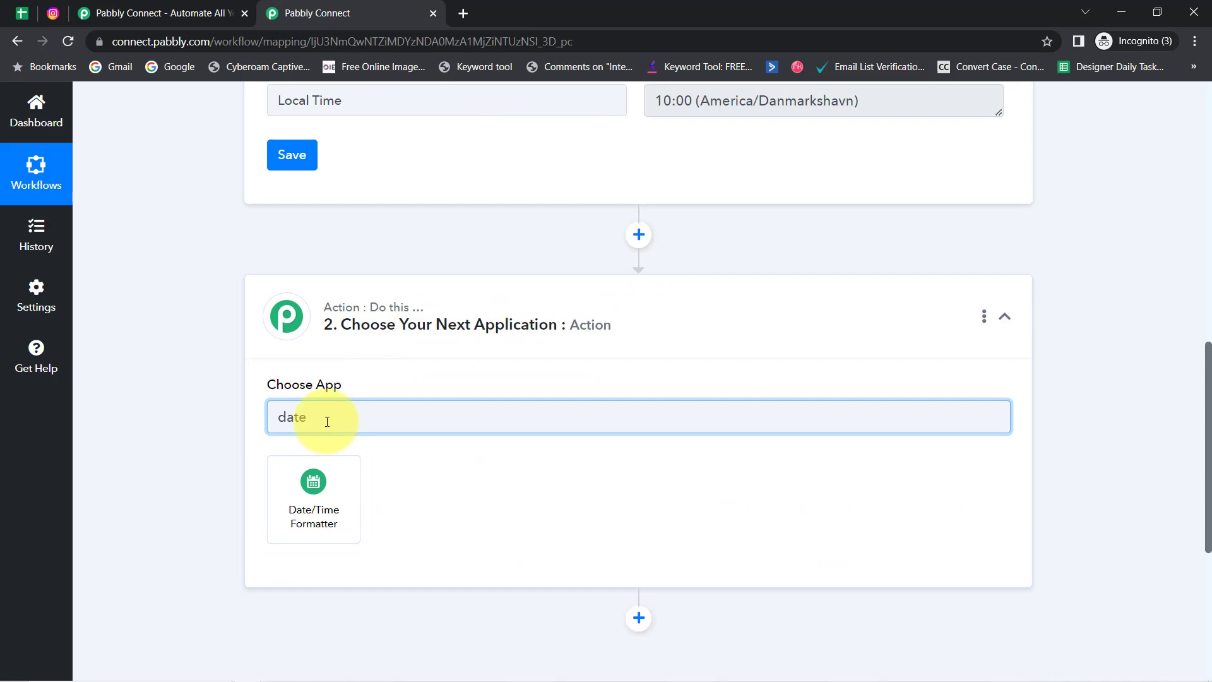
{"action": "left_click", "coordinate": [309, 489]}
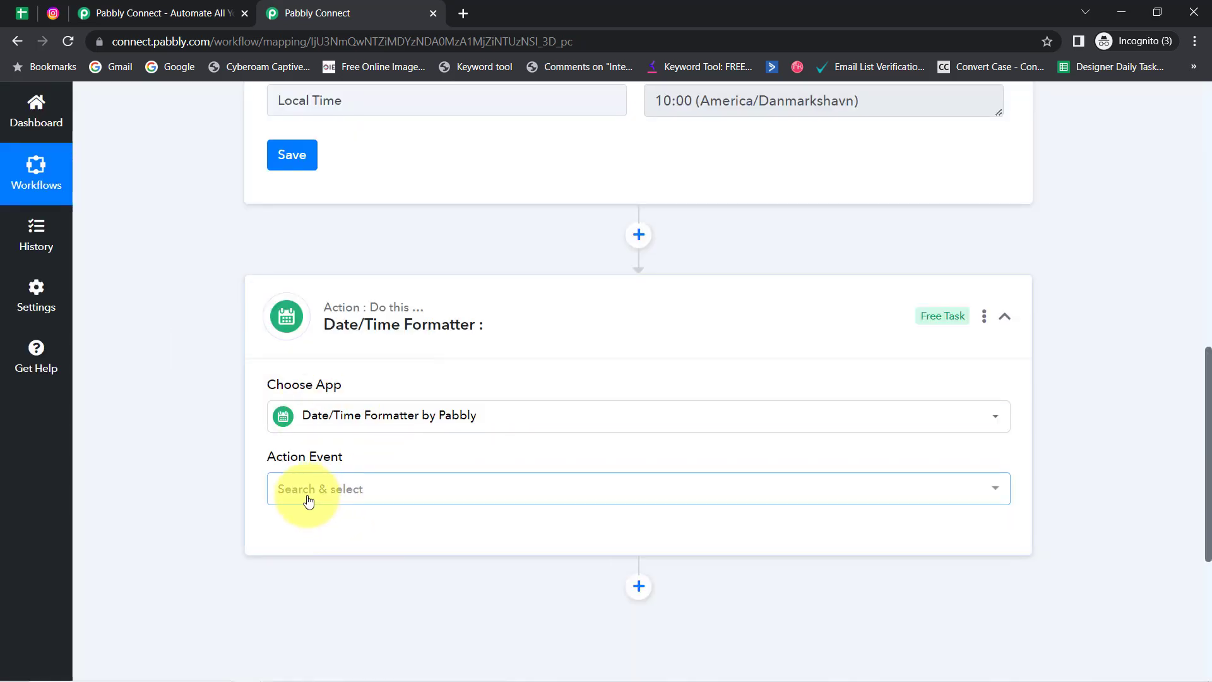
{"action": "left_click", "coordinate": [308, 499]}
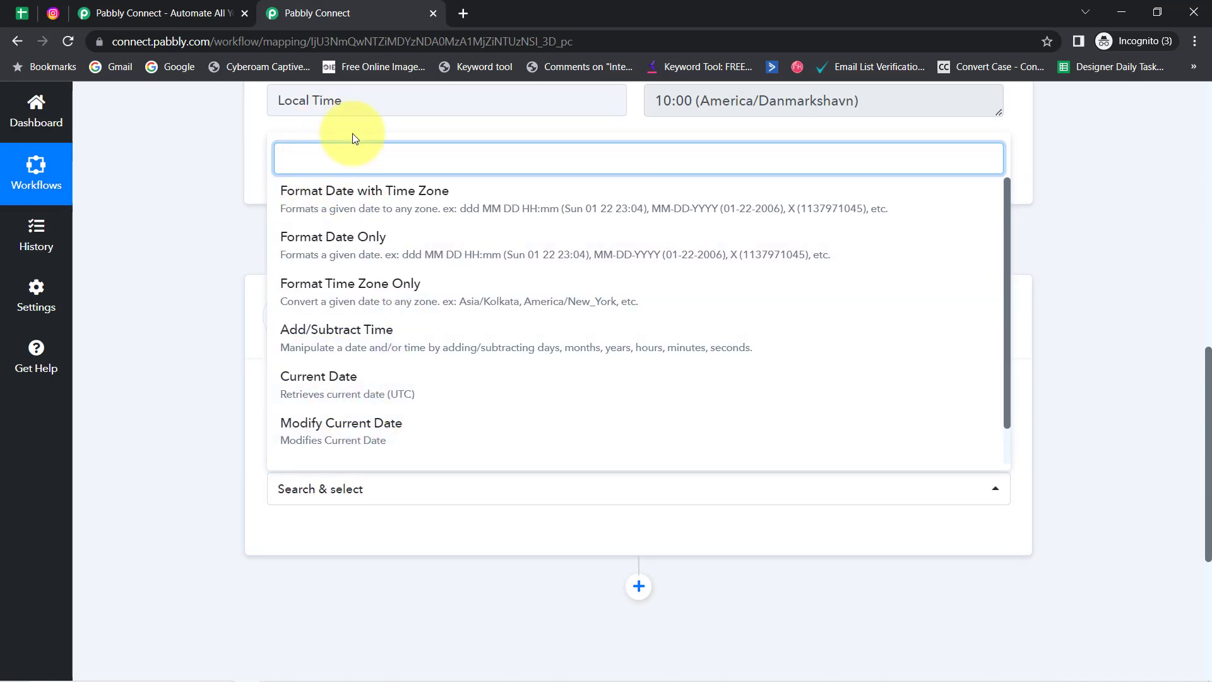
{"action": "left_click", "coordinate": [339, 397]}
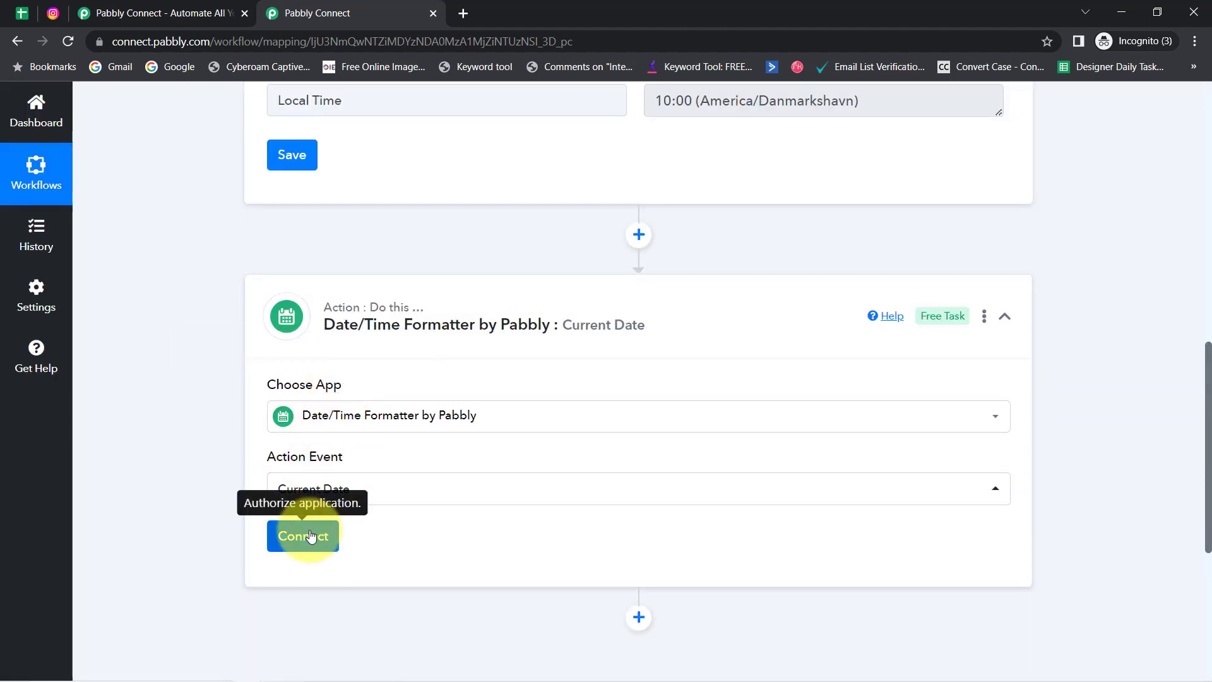
{"action": "left_click", "coordinate": [310, 536]}
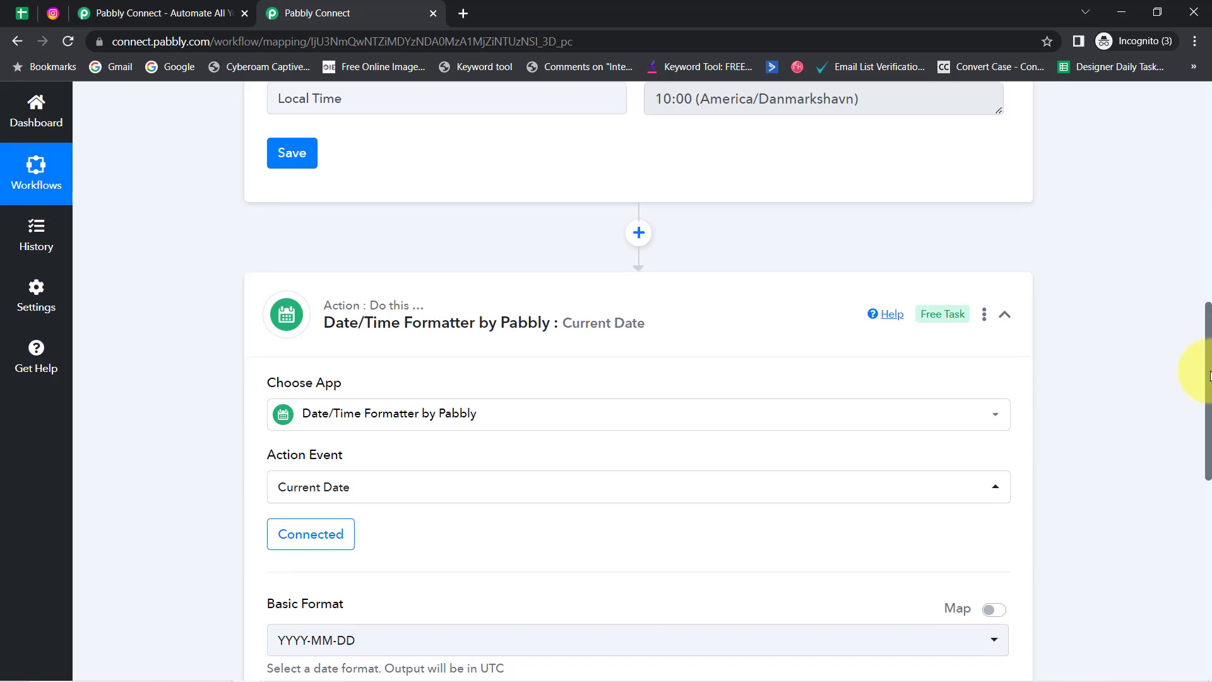
Compare the action's Basic Format setting with how dates are written in the spreadsheet's Date column
{"action": "left_click_drag", "start_coordinate": [1207, 369], "coordinate": [1207, 434]}
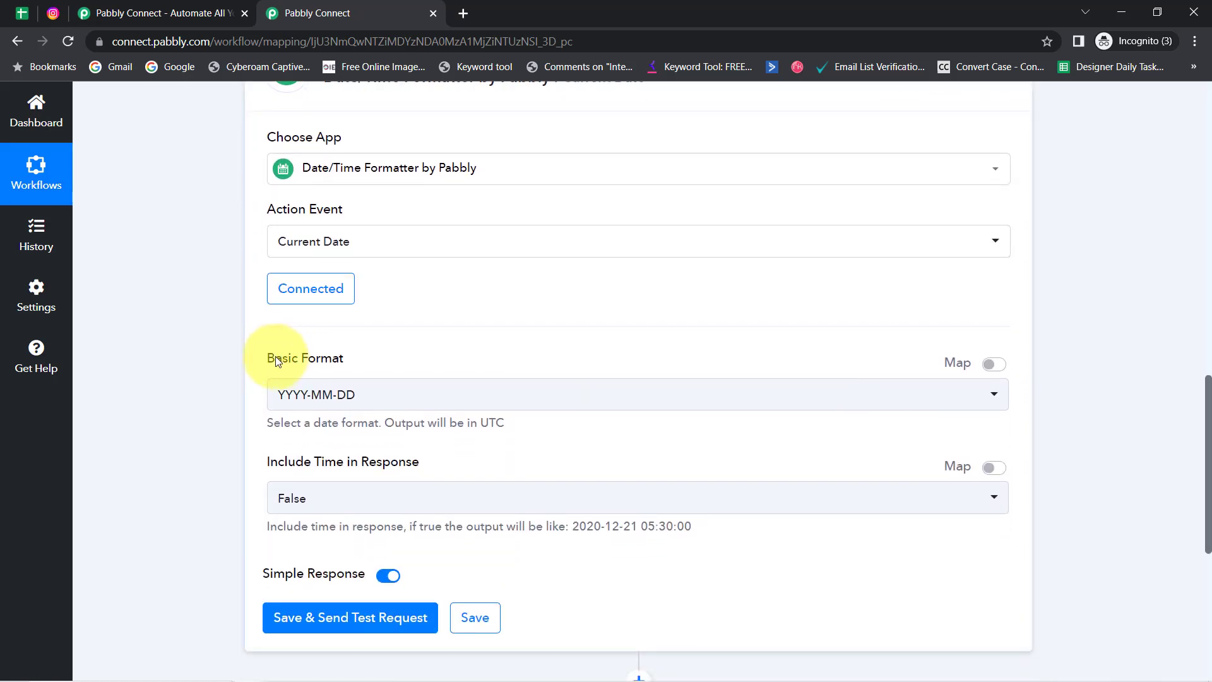
{"action": "left_click", "coordinate": [21, 12]}
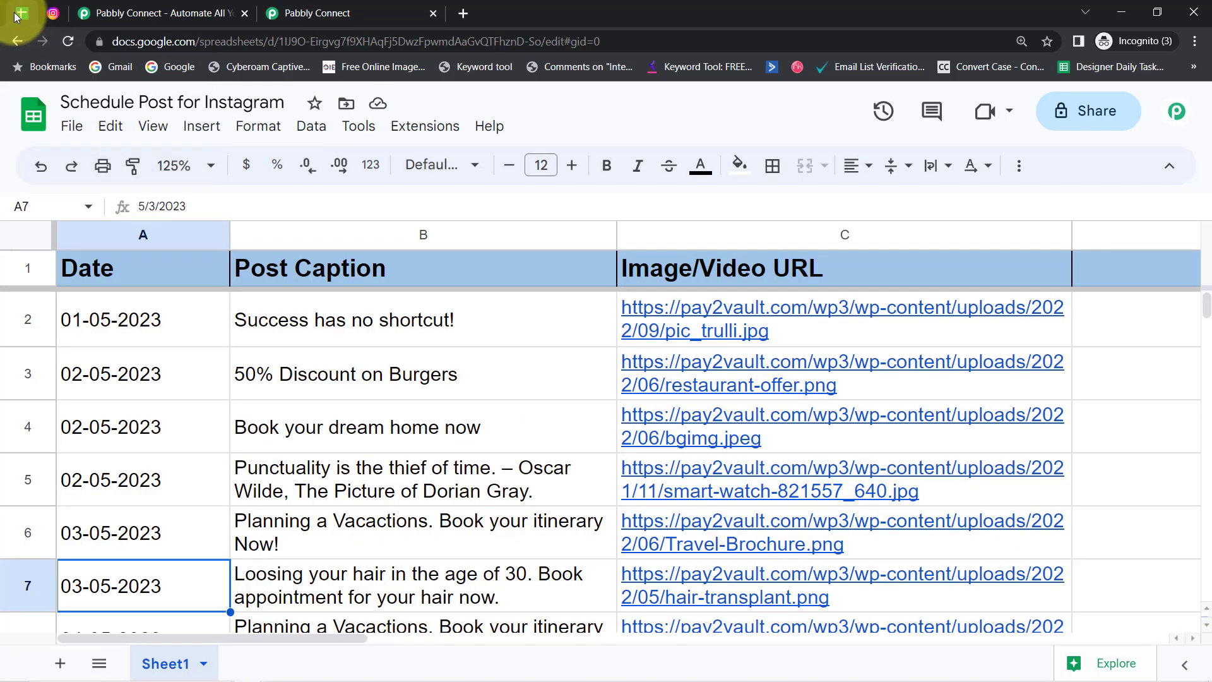
{"action": "left_click", "coordinate": [128, 343]}
{"action": "left_click", "coordinate": [113, 385]}
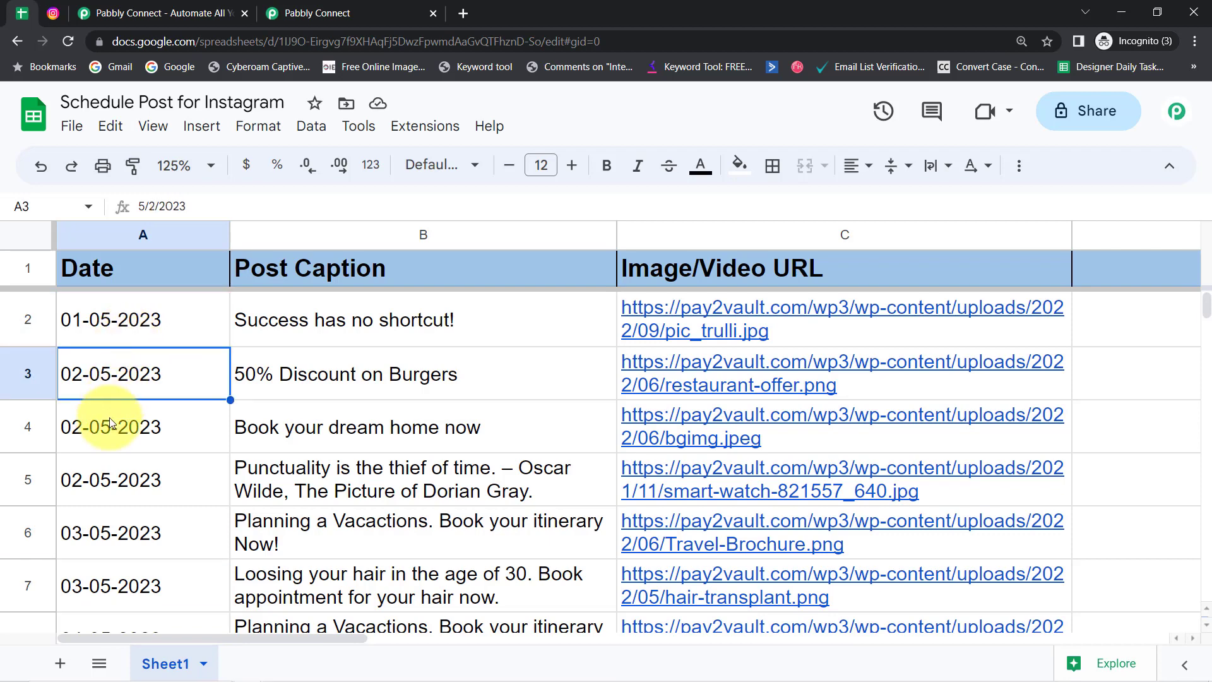
{"action": "left_click", "coordinate": [109, 418]}
{"action": "left_click", "coordinate": [99, 463]}
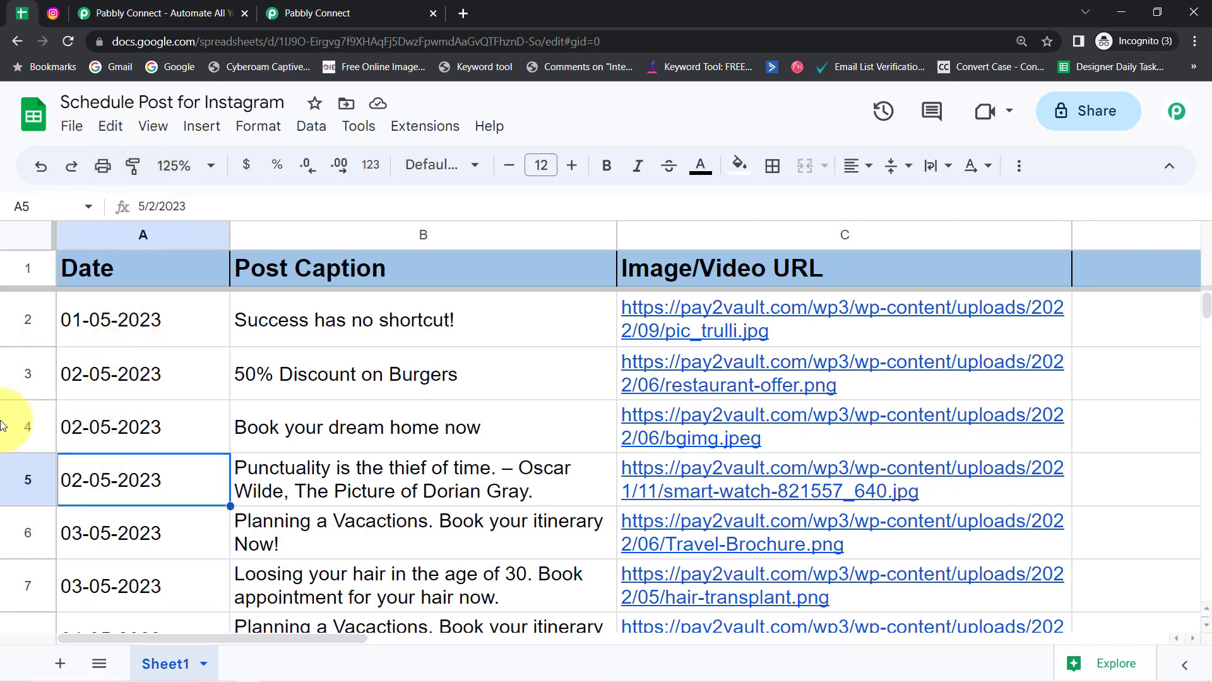
{"action": "left_click", "coordinate": [336, 8]}
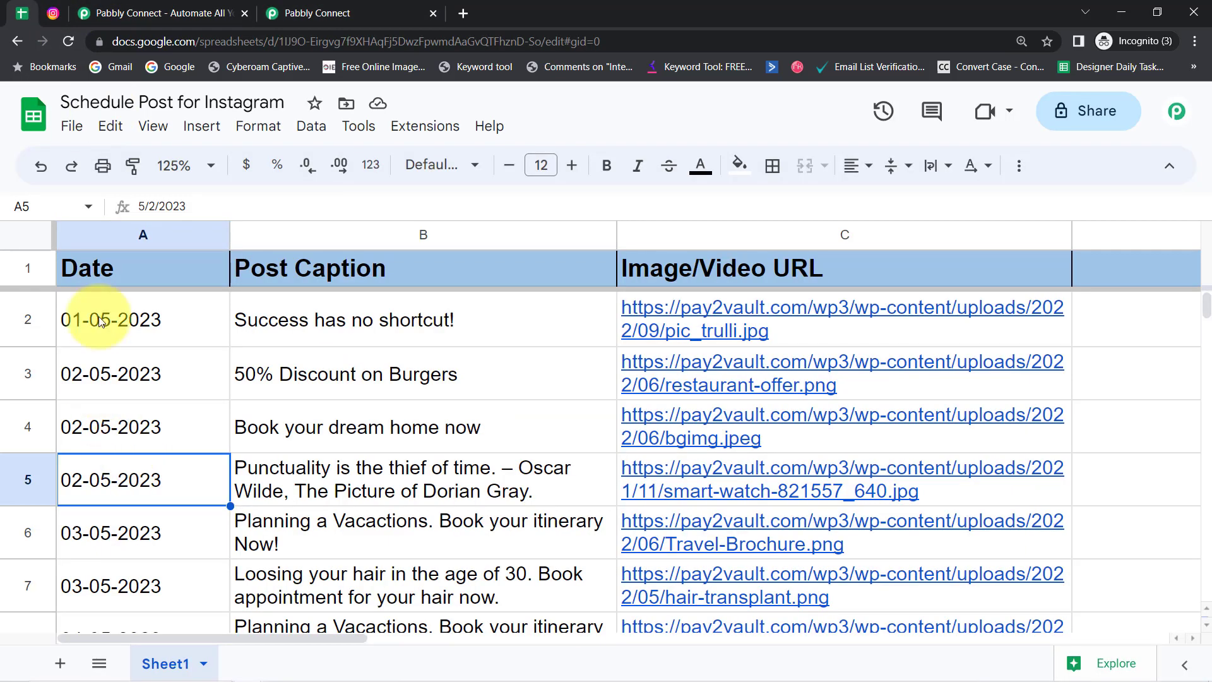
{"action": "left_click", "coordinate": [21, 12]}
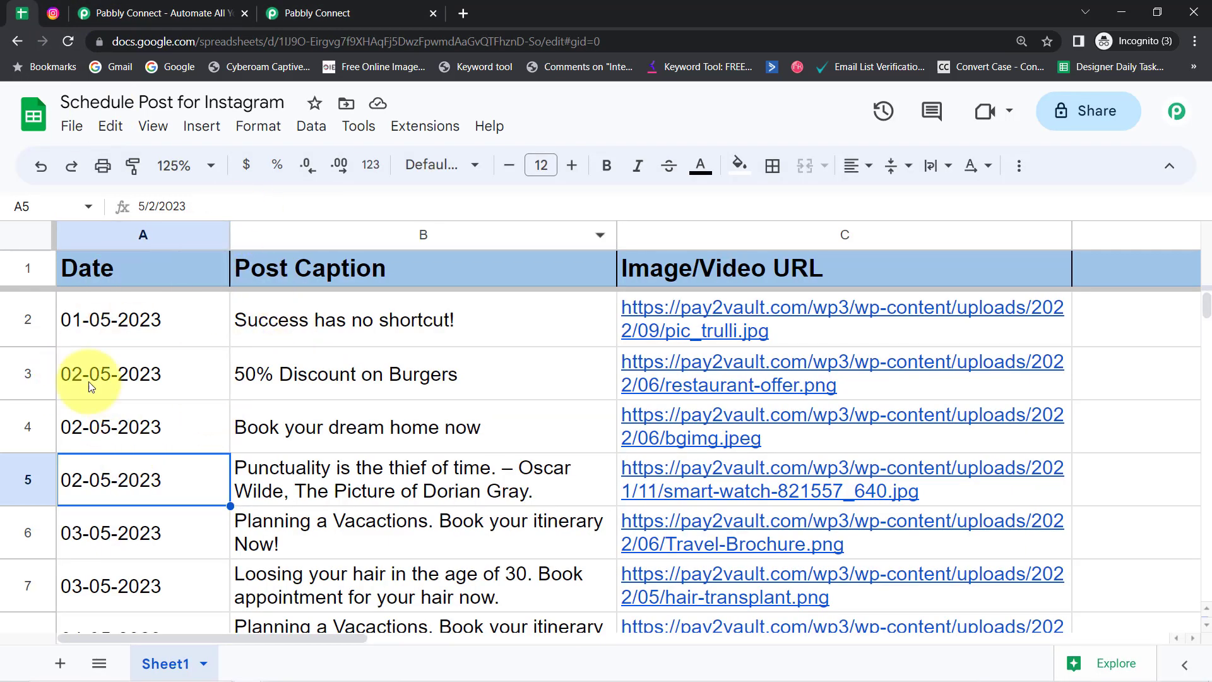
{"action": "left_click", "coordinate": [108, 335]}
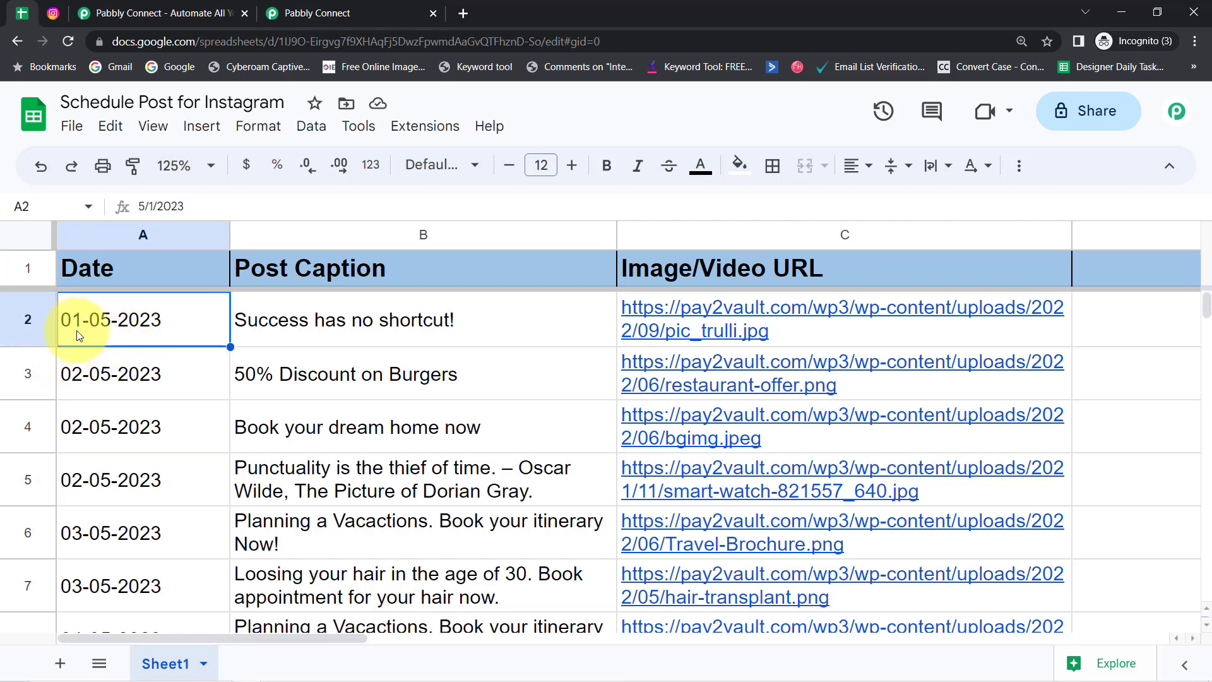
Return to the workflow and set the Current Date action's Basic Format to DD-MM-YYYY
{"action": "left_click", "coordinate": [316, 13]}
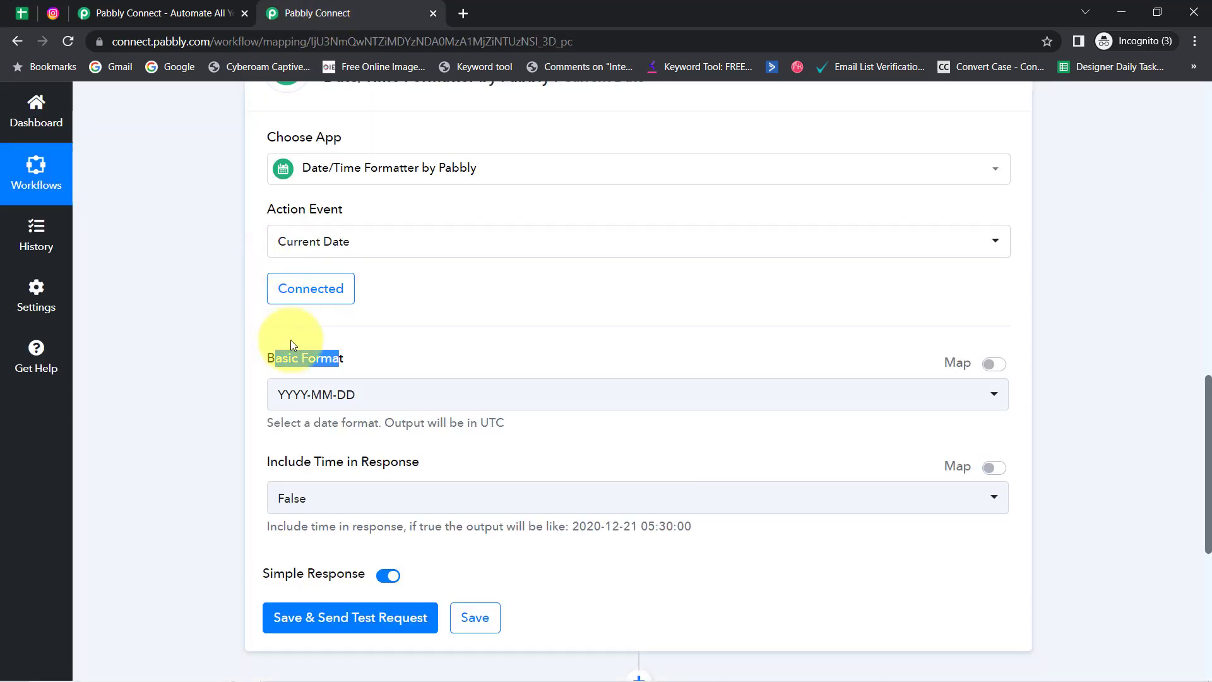
{"action": "left_click", "coordinate": [303, 394]}
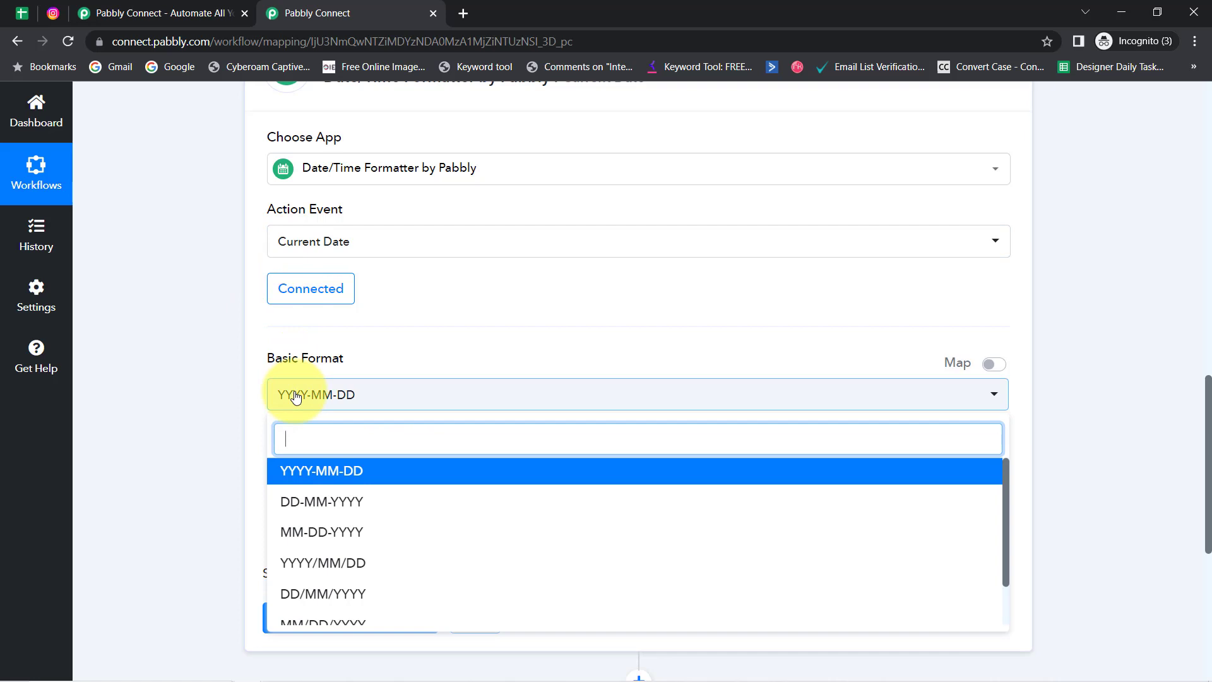
{"action": "left_click", "coordinate": [317, 504]}
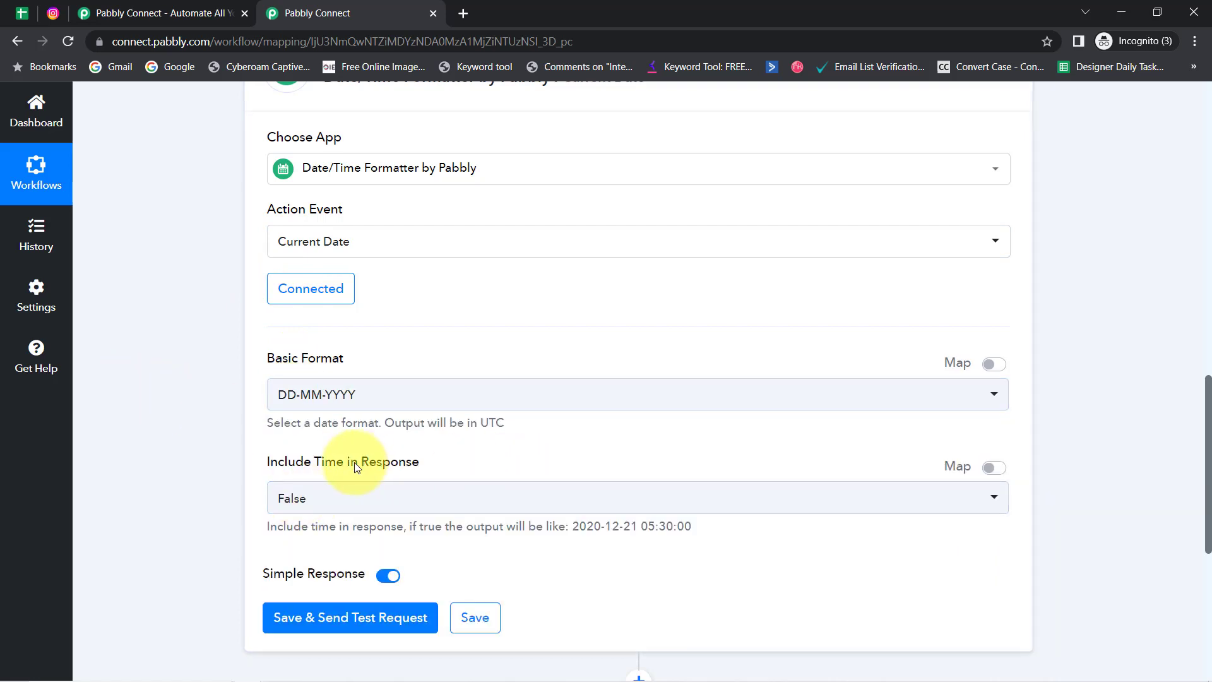
Keep Include Time in Response at False, save and send a test request, and check the returned date against the computer's date
{"action": "left_click_drag", "start_coordinate": [1207, 449], "coordinate": [1168, 494]}
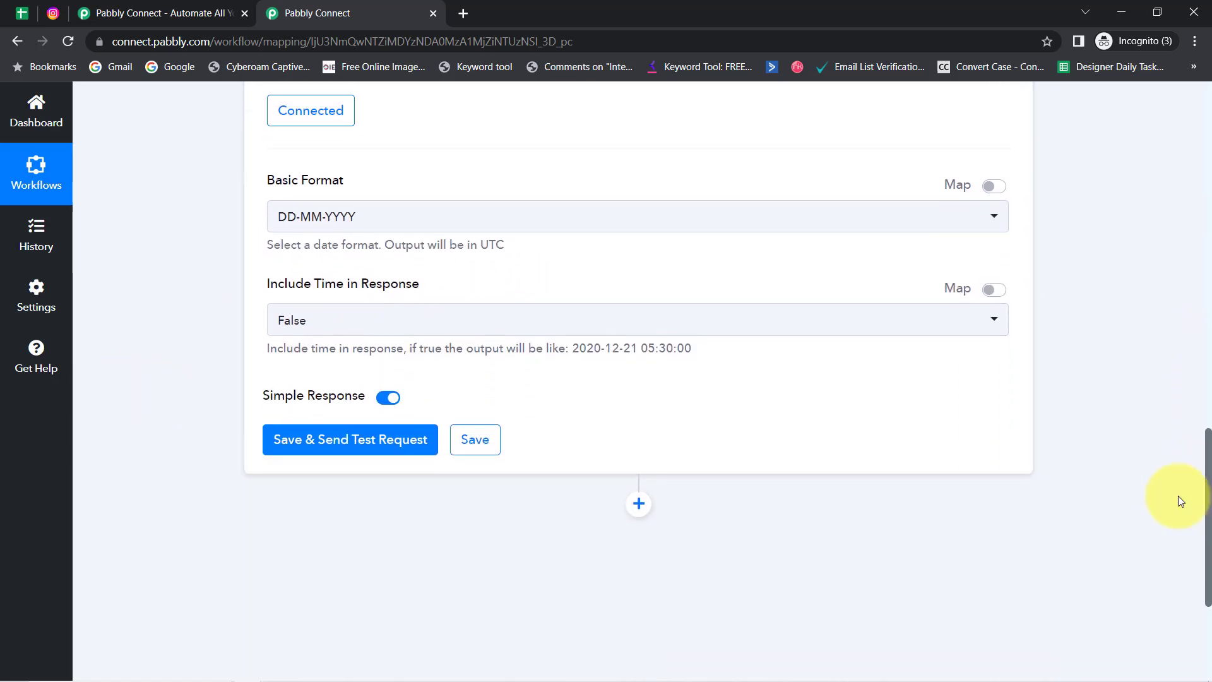
{"action": "left_click", "coordinate": [292, 317]}
{"action": "left_click", "coordinate": [303, 394]}
{"action": "left_click", "coordinate": [300, 446]}
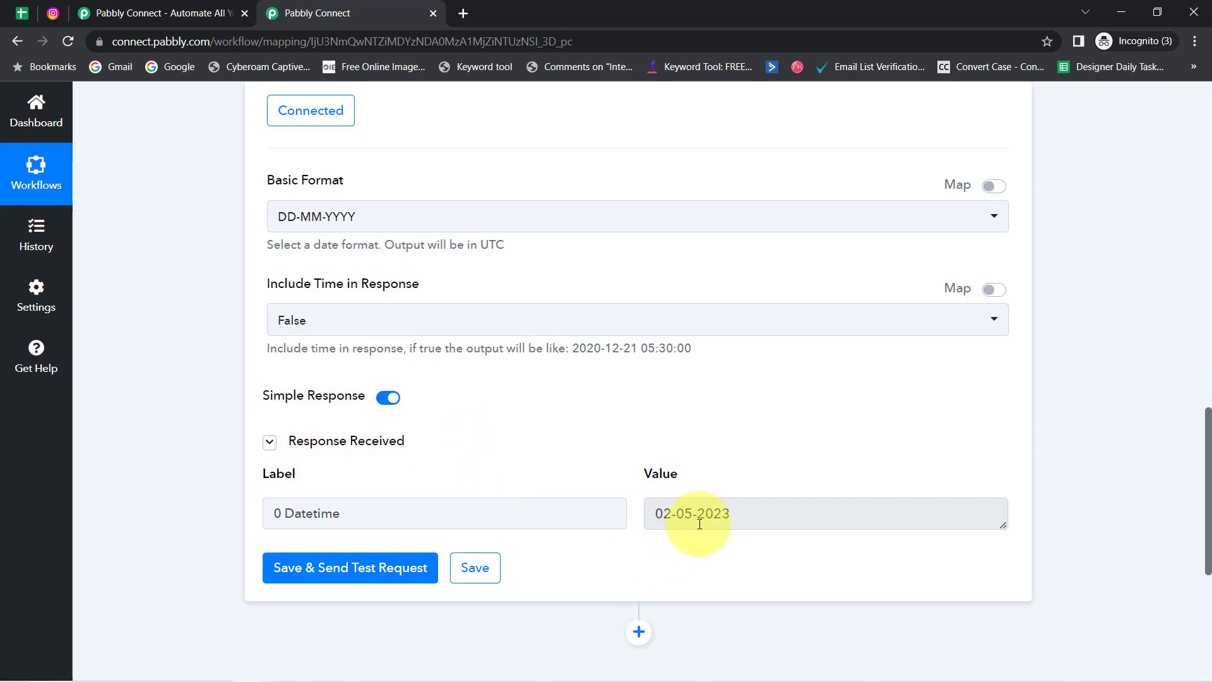
{"action": "left_click_drag", "start_coordinate": [729, 515], "coordinate": [664, 515]}
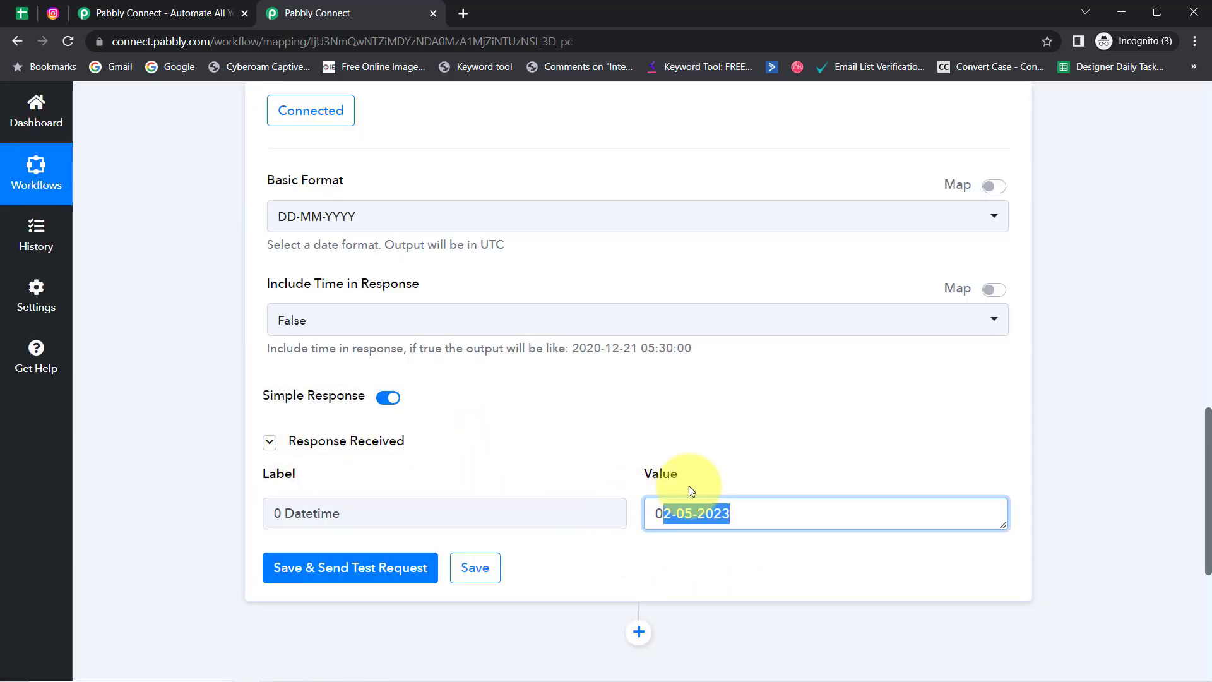
{"action": "mouse_move", "coordinate": [1186, 672]}
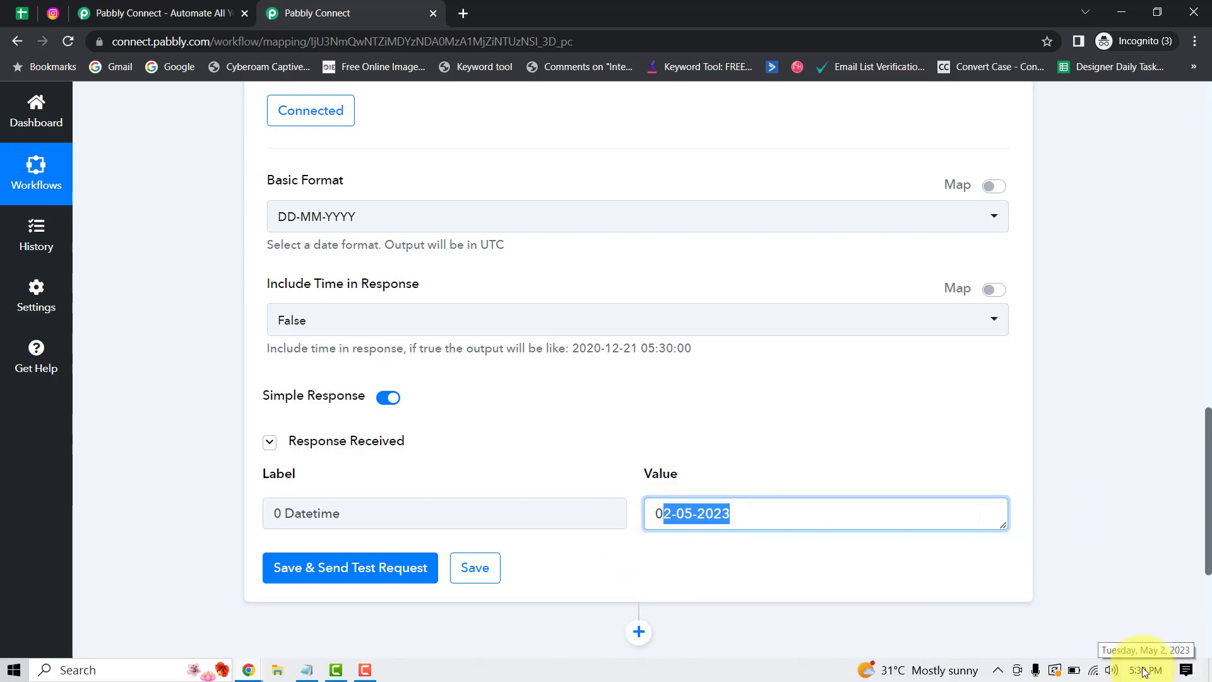
Compare the returned Datetime value with the dates in rows 3 to 5 of the spreadsheet's Date column
{"action": "left_click", "coordinate": [720, 551]}
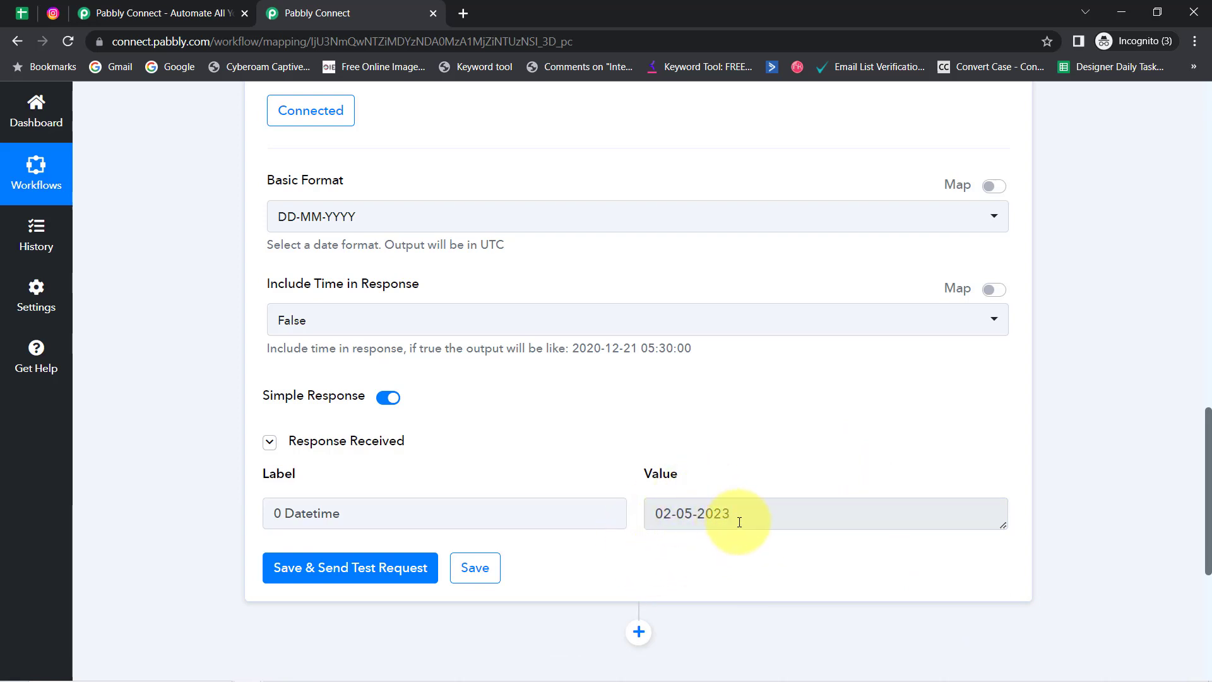
{"action": "left_click_drag", "start_coordinate": [739, 521], "coordinate": [585, 518]}
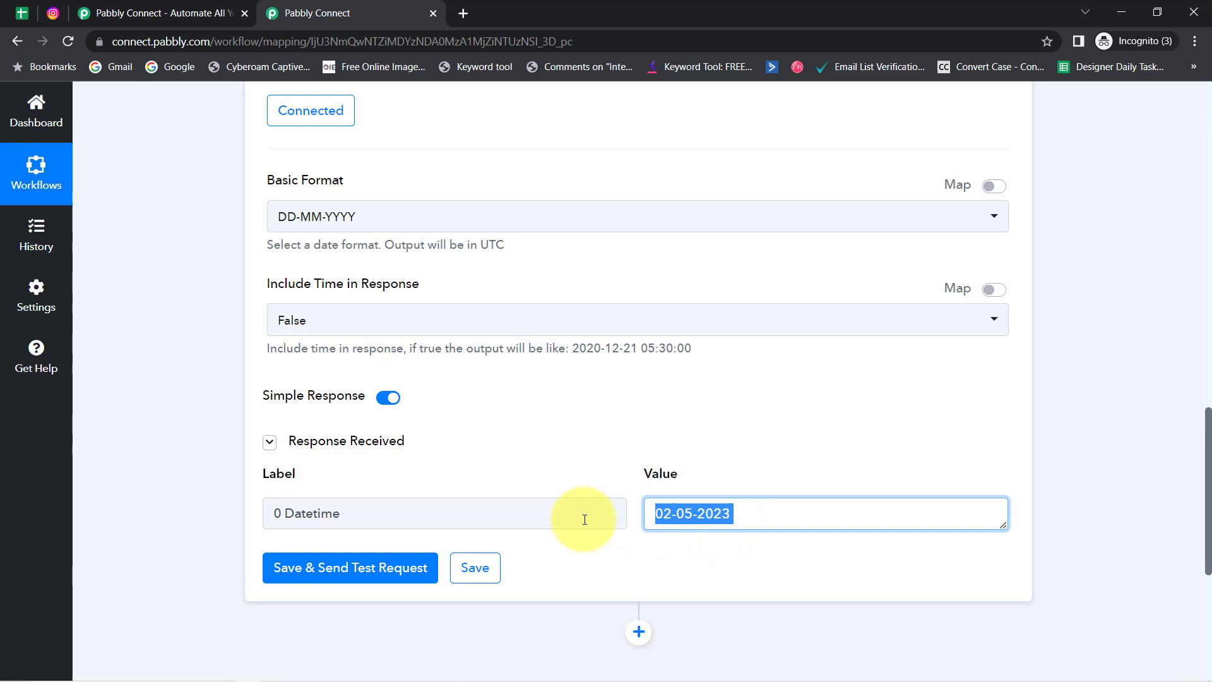
{"action": "left_click", "coordinate": [5, 7]}
{"action": "left_click", "coordinate": [356, 362]}
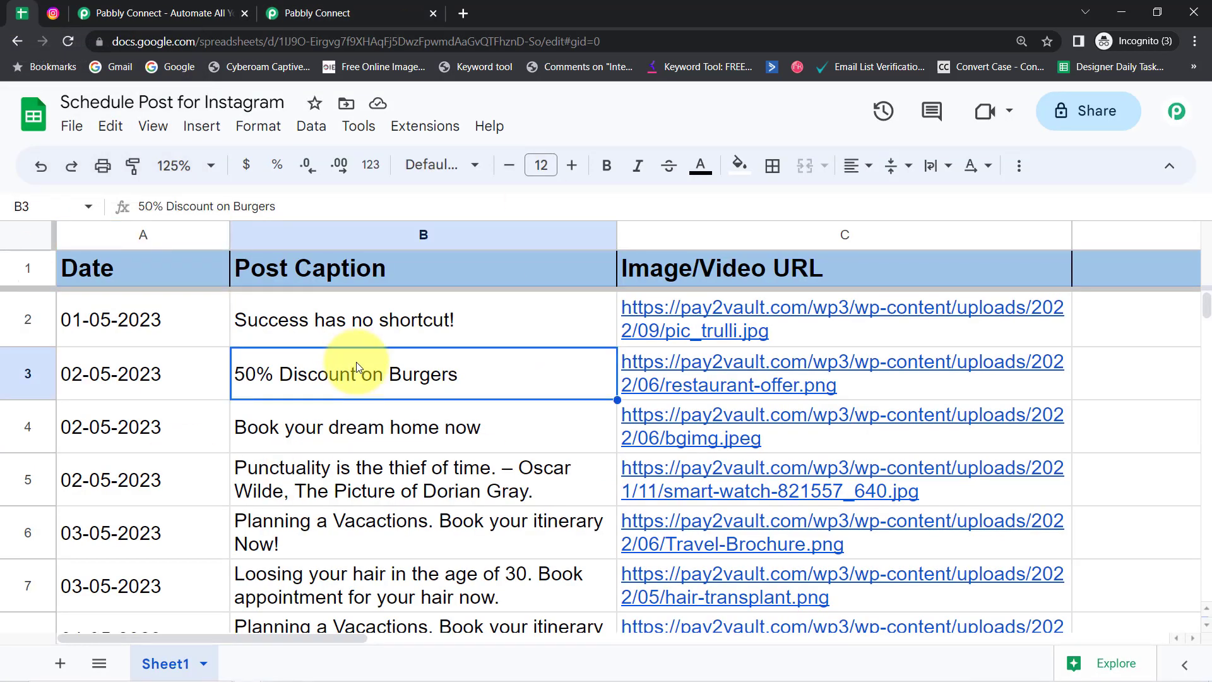
{"action": "left_click", "coordinate": [194, 381]}
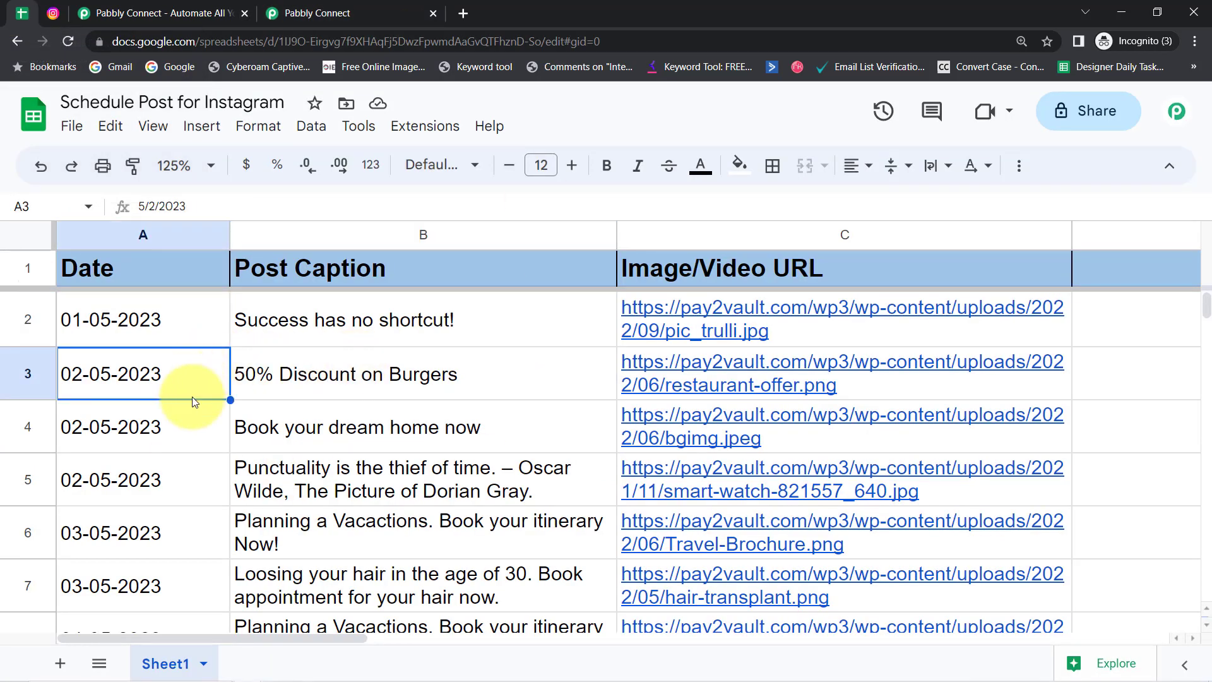
{"action": "left_click", "coordinate": [152, 438]}
{"action": "left_click", "coordinate": [125, 481]}
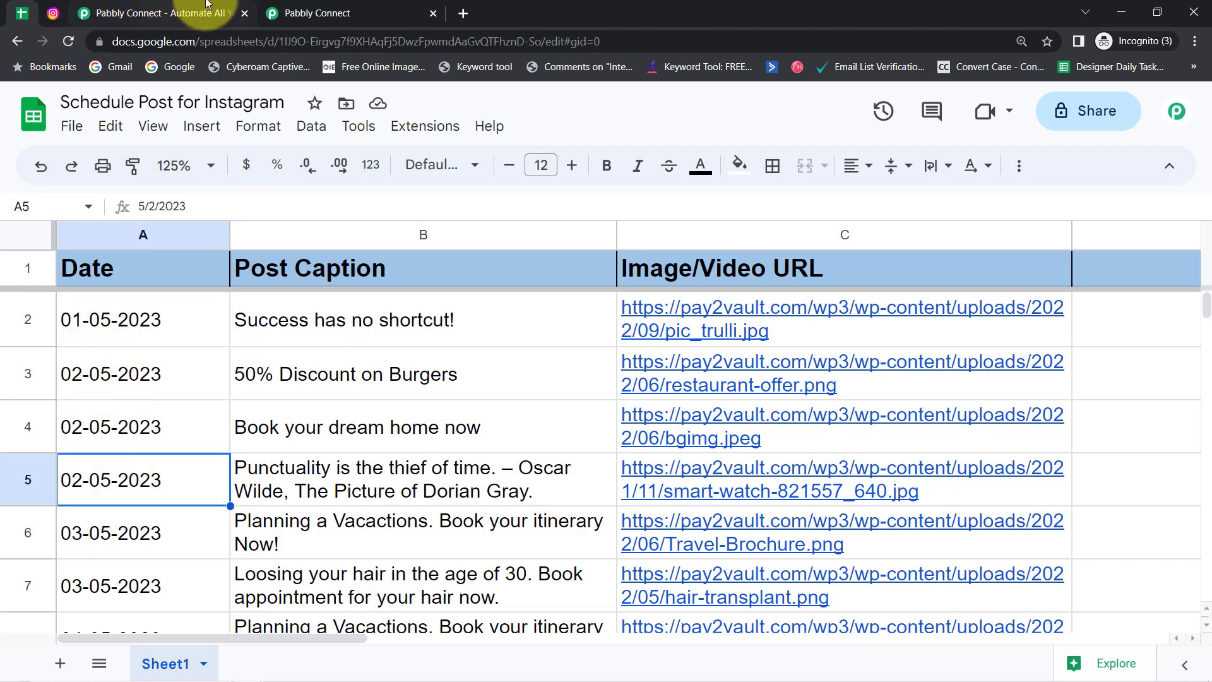
{"action": "left_click", "coordinate": [316, 13]}
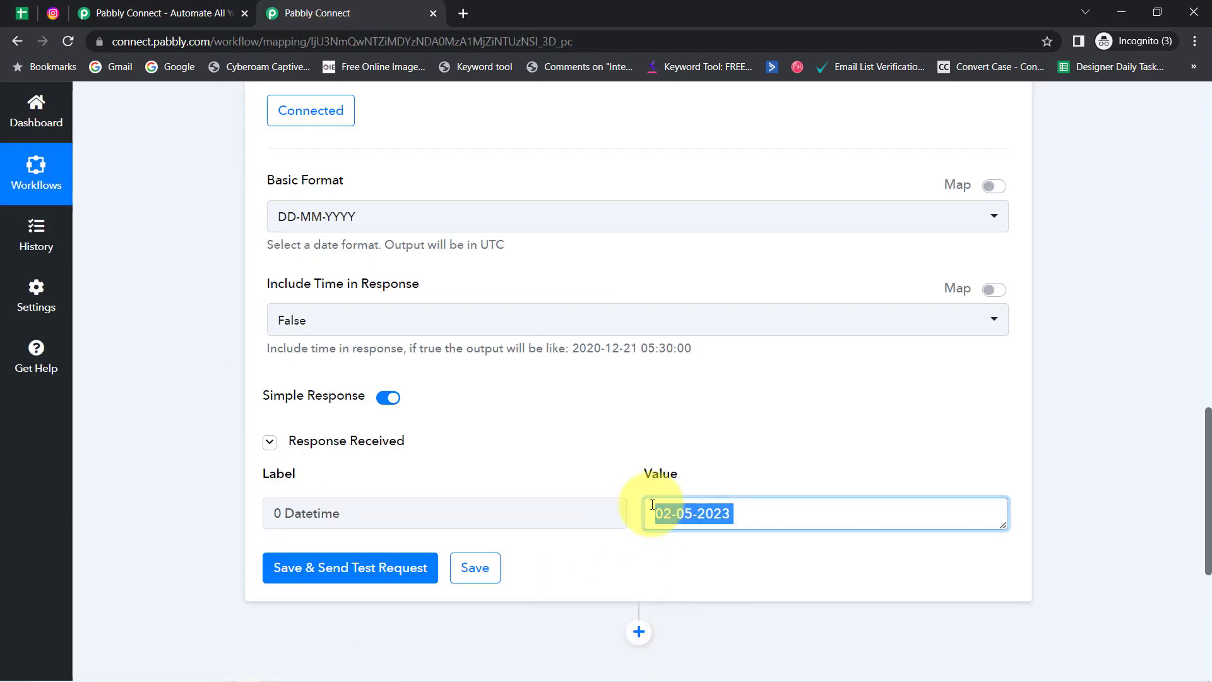
{"action": "left_click", "coordinate": [21, 13]}
{"action": "left_click", "coordinate": [284, 10]}
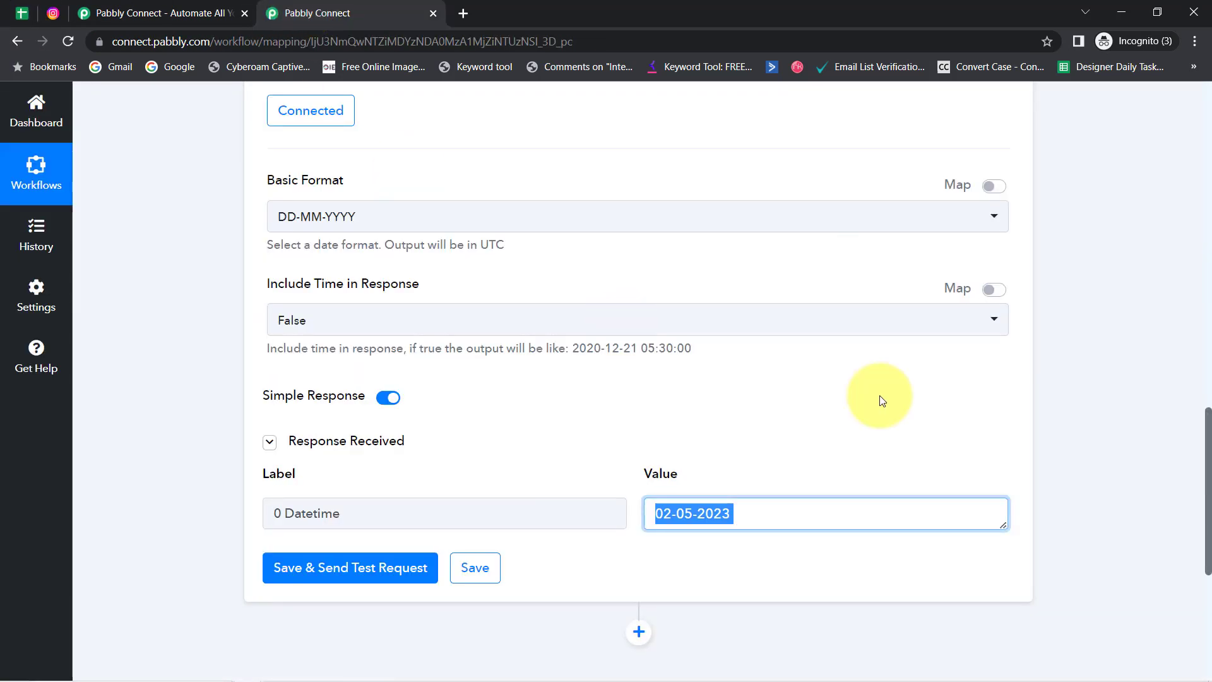
Add a Google Sheets action with the Lookup Spreadsheet Rows event after the date step and open its connection setup
{"action": "scroll", "coordinate": [1207, 433], "scroll_direction": "down", "scroll_amount": 4}
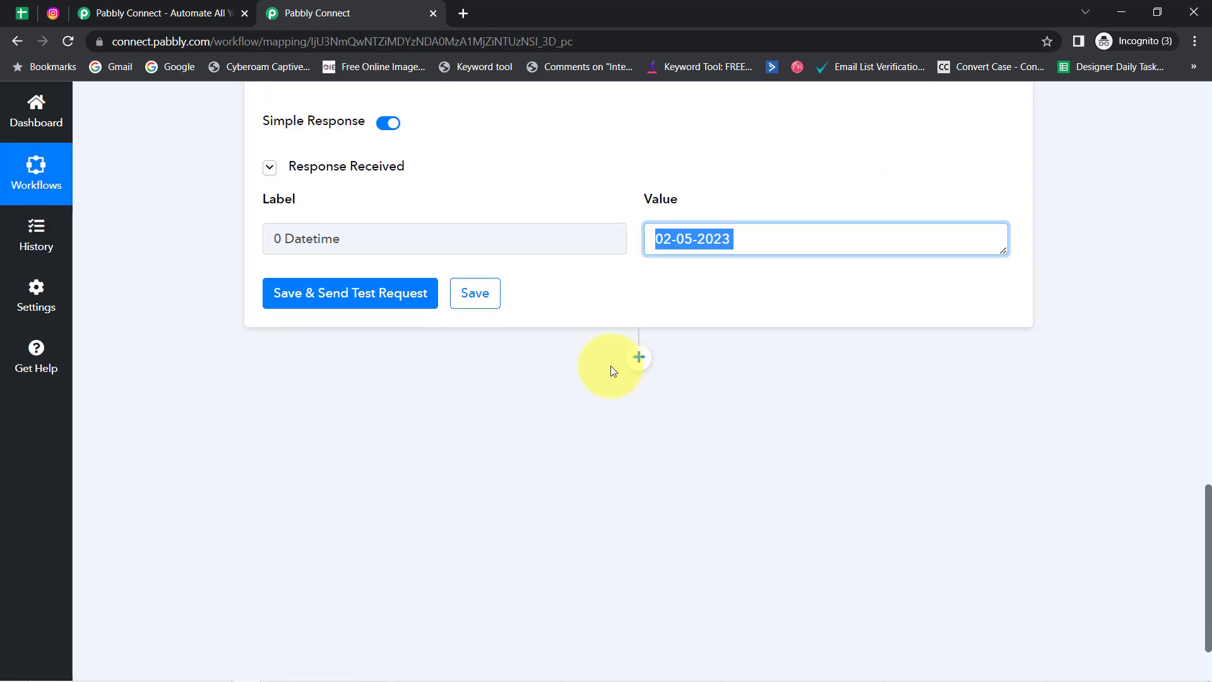
{"action": "left_click", "coordinate": [640, 358]}
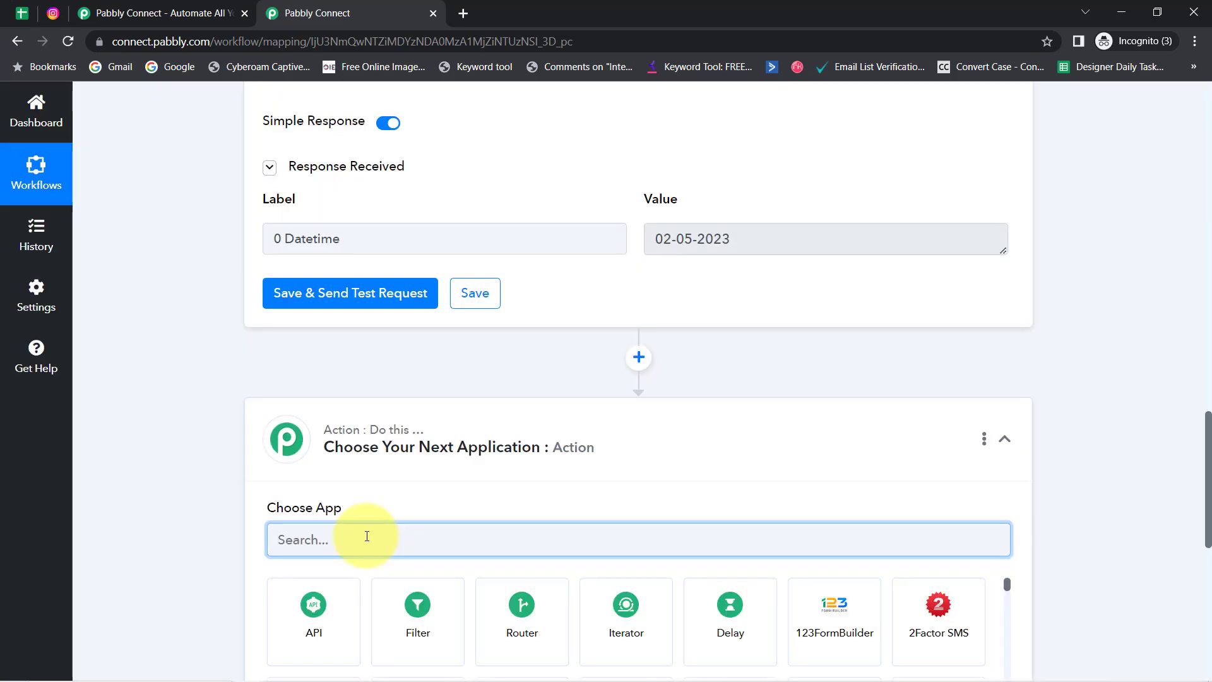
{"action": "type", "text": "google shee"}
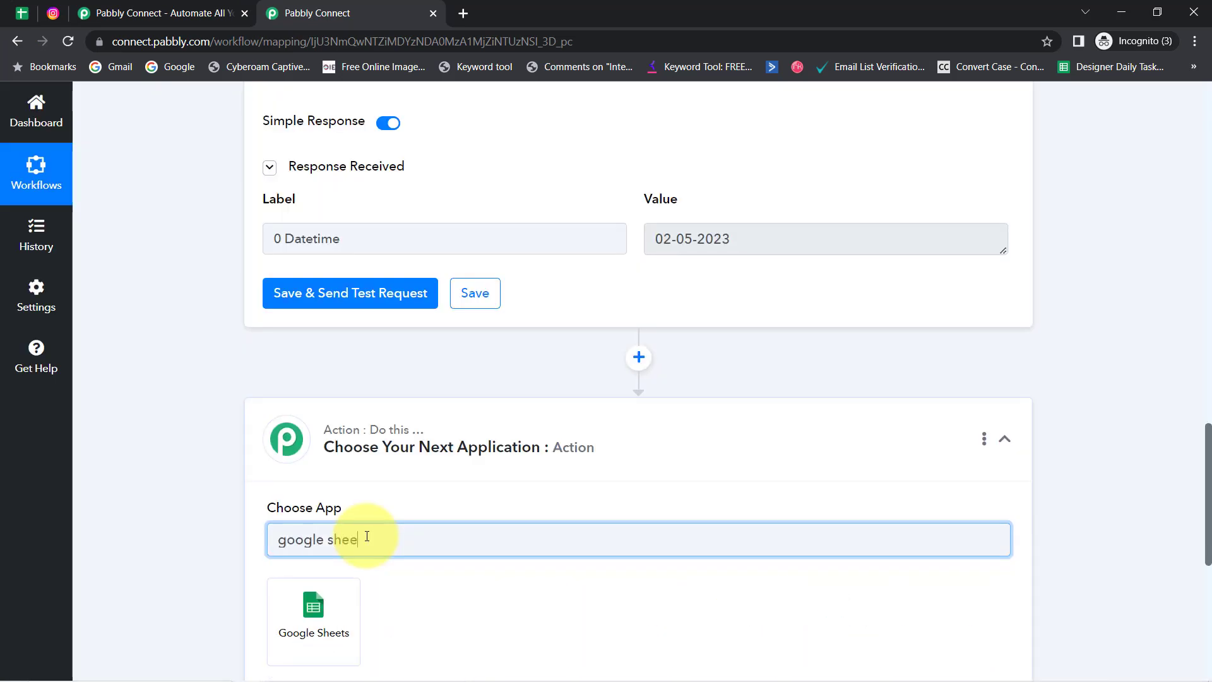
{"action": "left_click", "coordinate": [302, 606]}
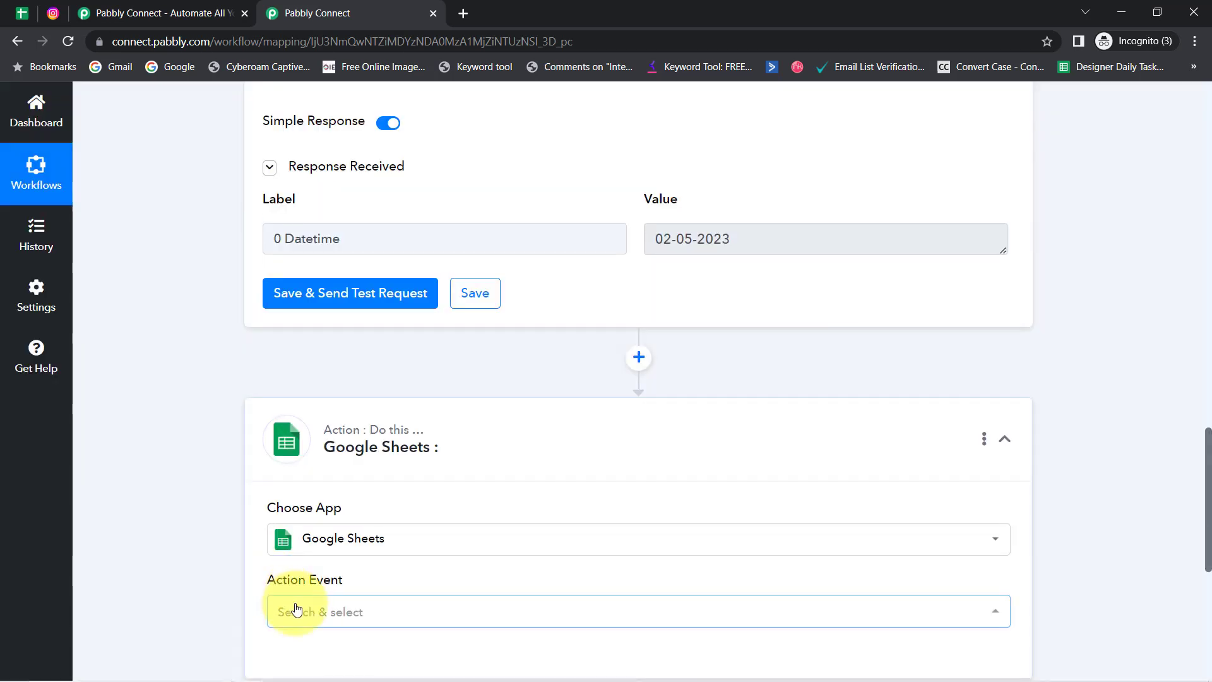
{"action": "left_click", "coordinate": [291, 610]}
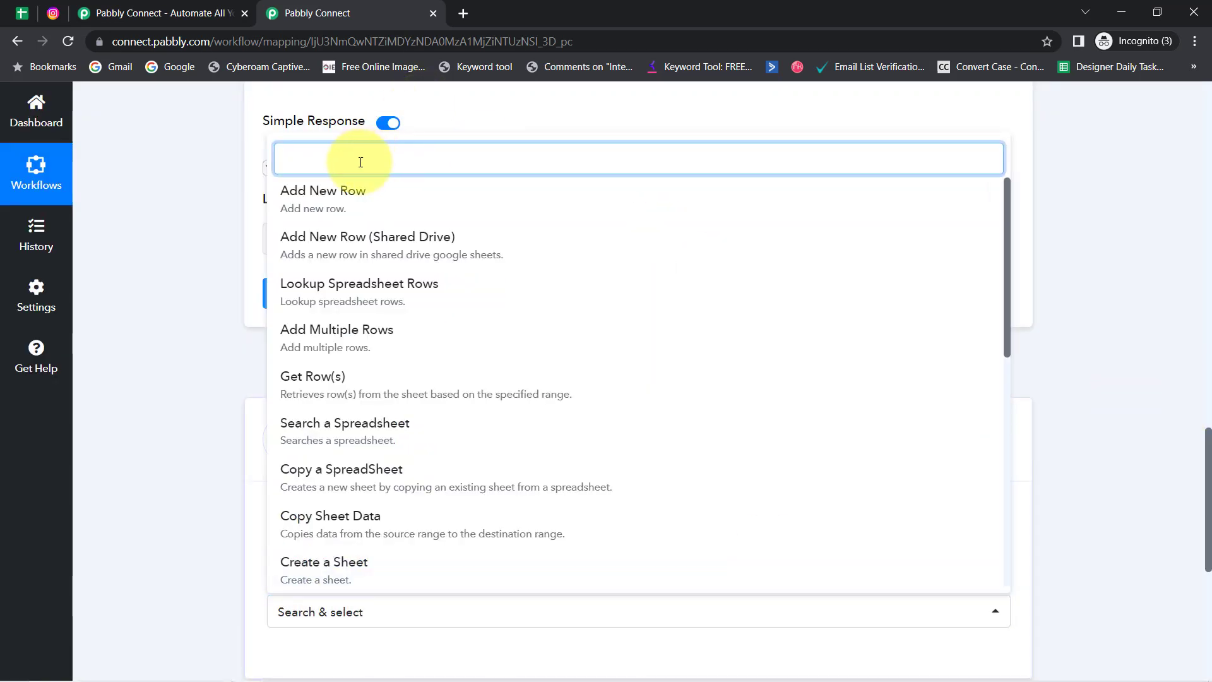
{"action": "type", "text": "loo"}
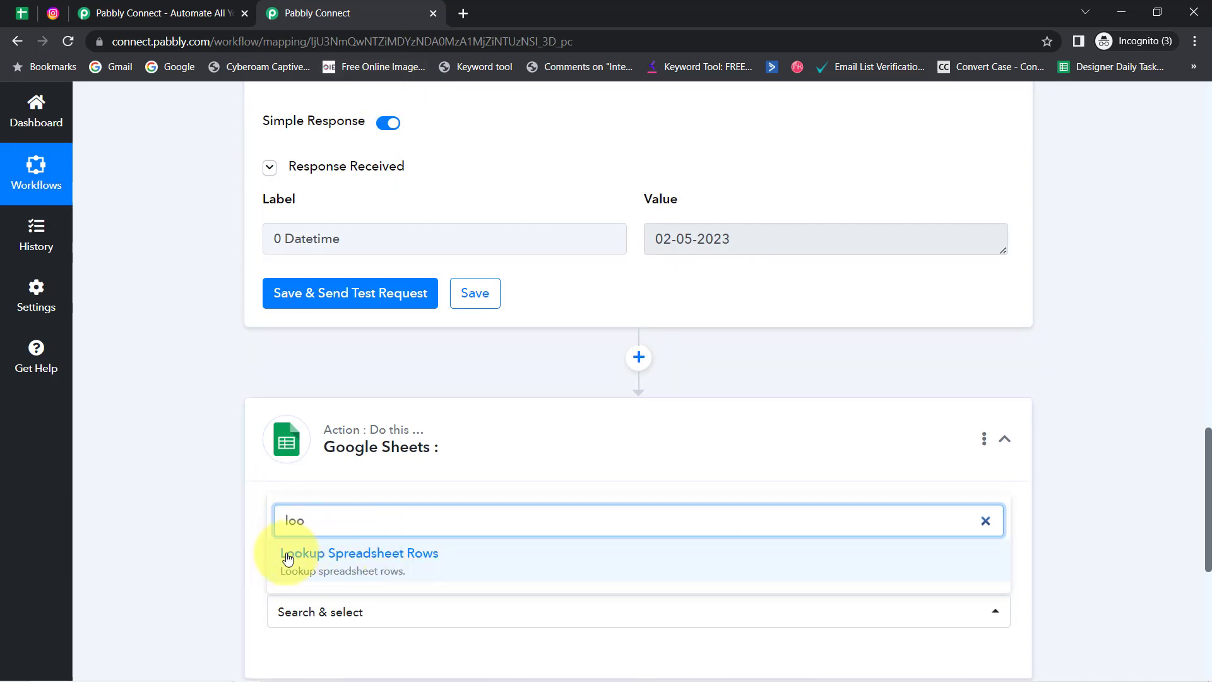
{"action": "left_click", "coordinate": [337, 560]}
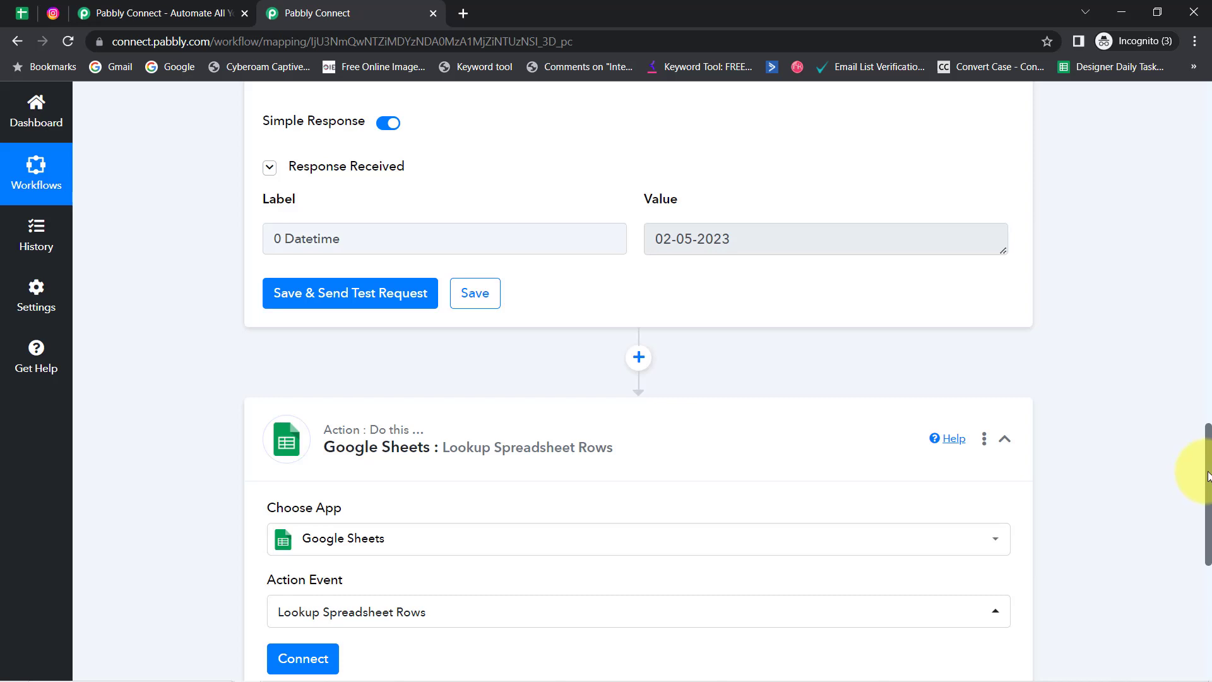
{"action": "left_click_drag", "start_coordinate": [657, 238], "coordinate": [705, 239]}
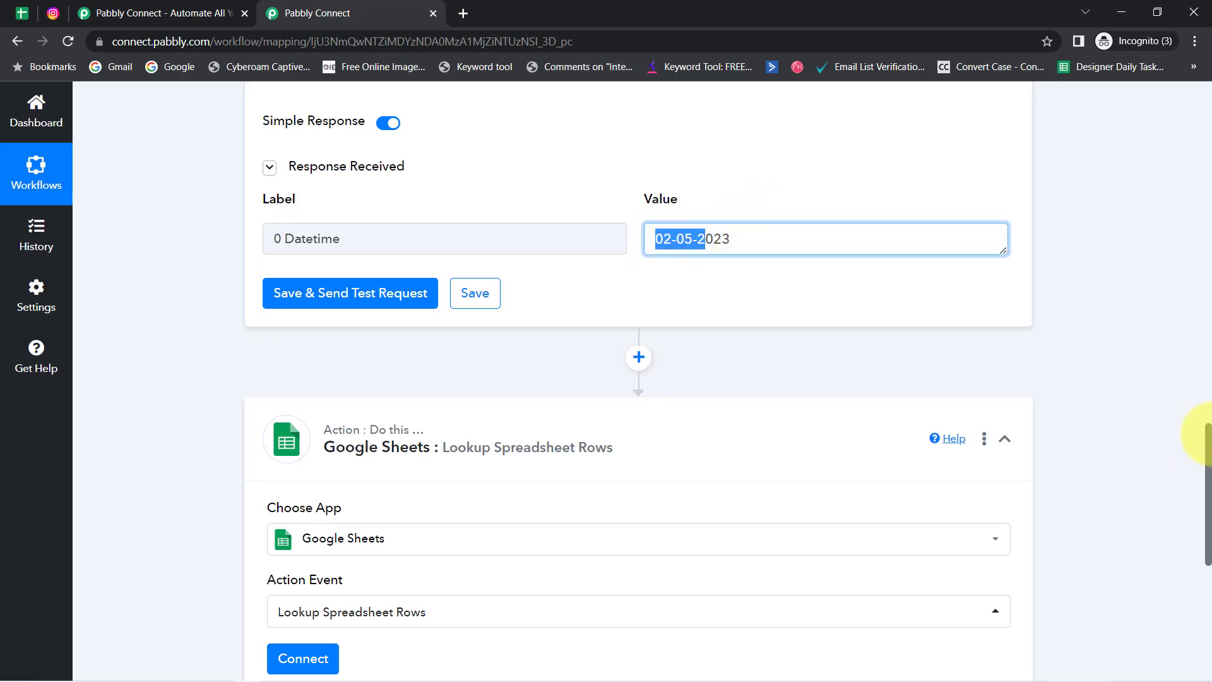
{"action": "left_click_drag", "start_coordinate": [1207, 441], "coordinate": [1200, 528]}
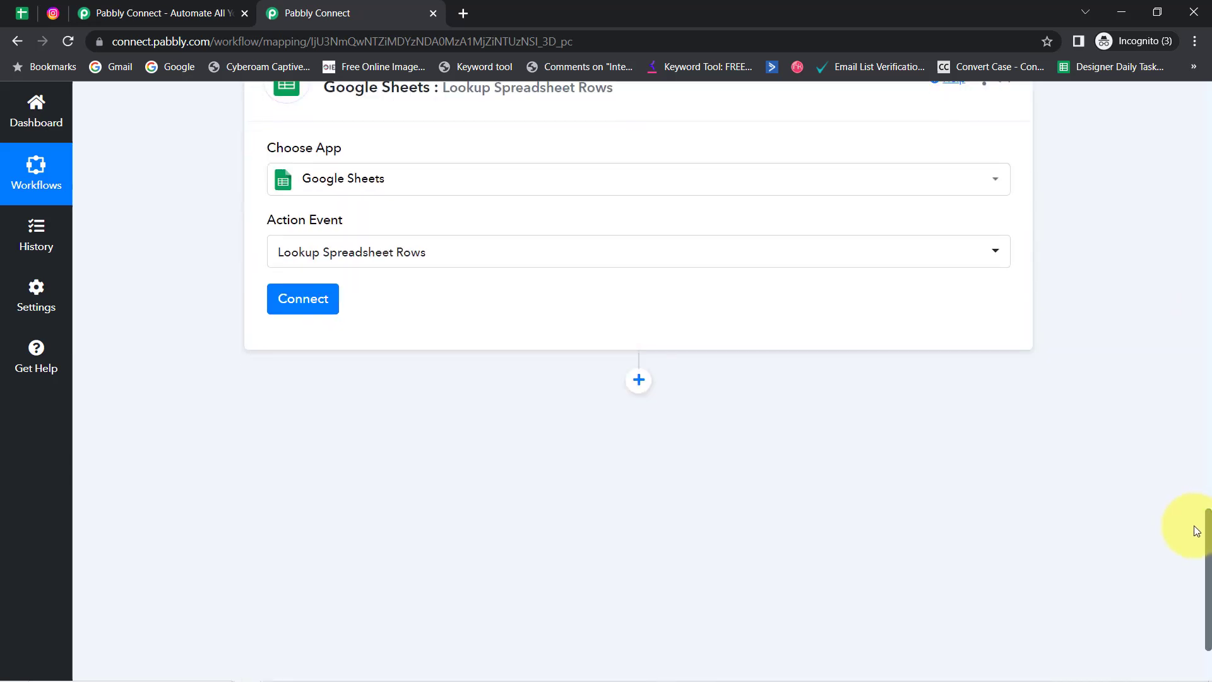
{"action": "left_click", "coordinate": [295, 296]}
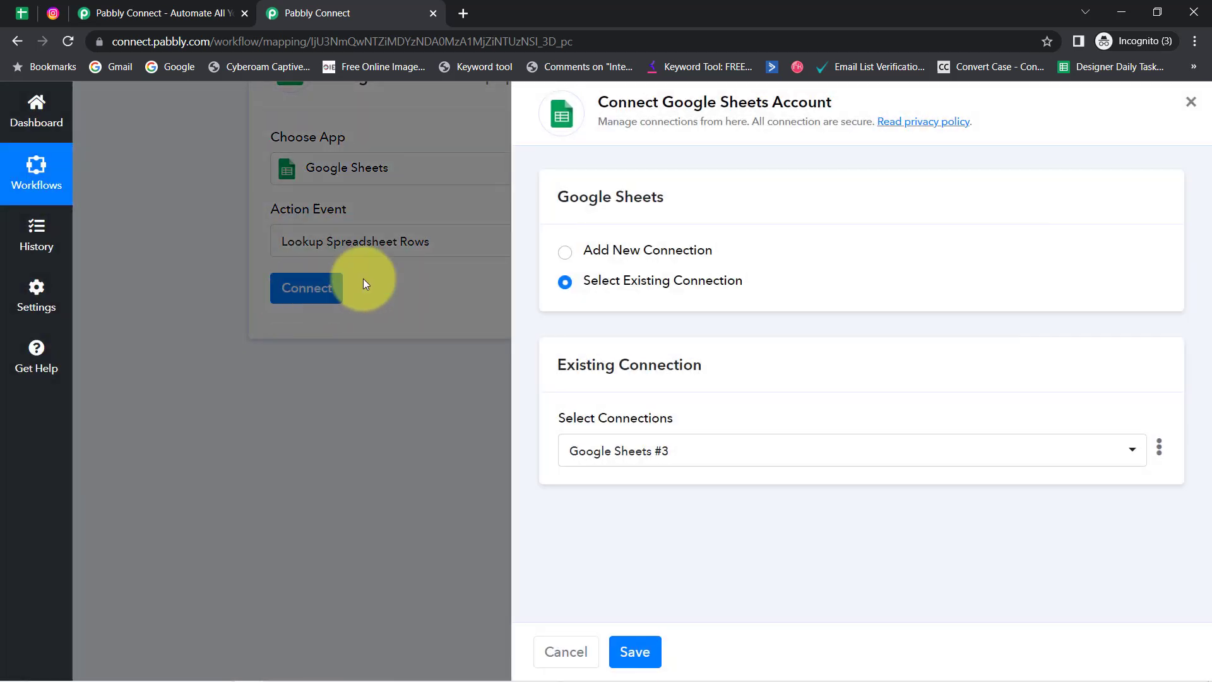
{"action": "left_click", "coordinate": [625, 256]}
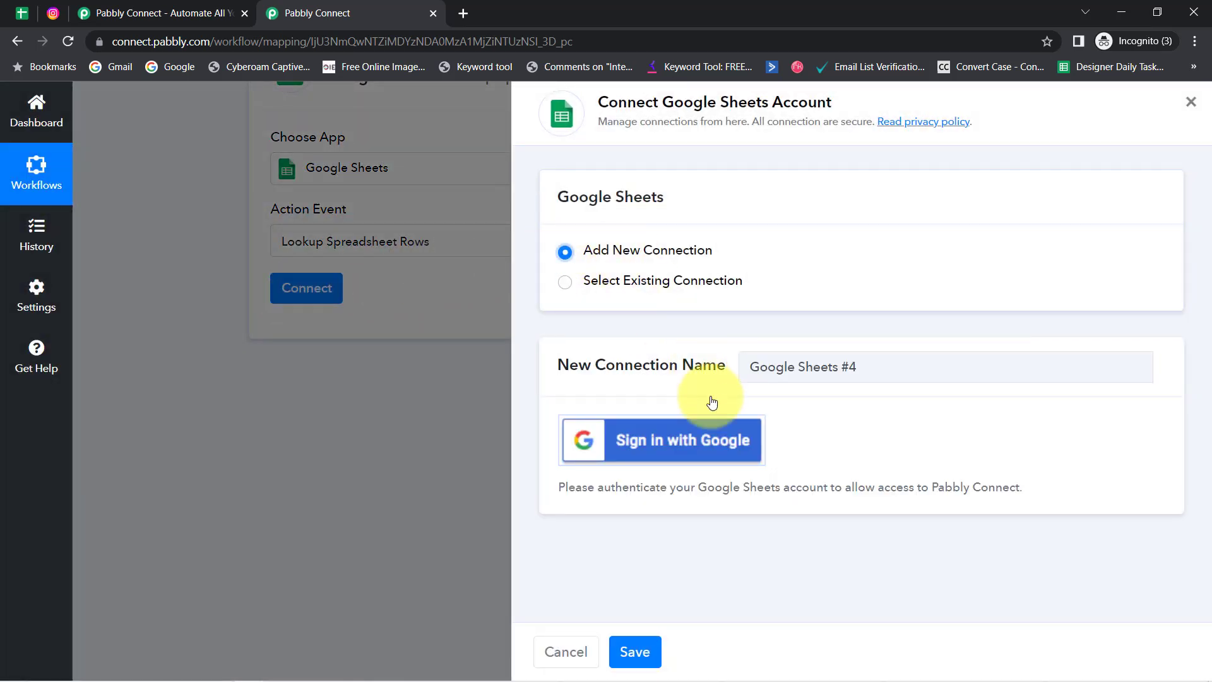
{"action": "left_click", "coordinate": [618, 440]}
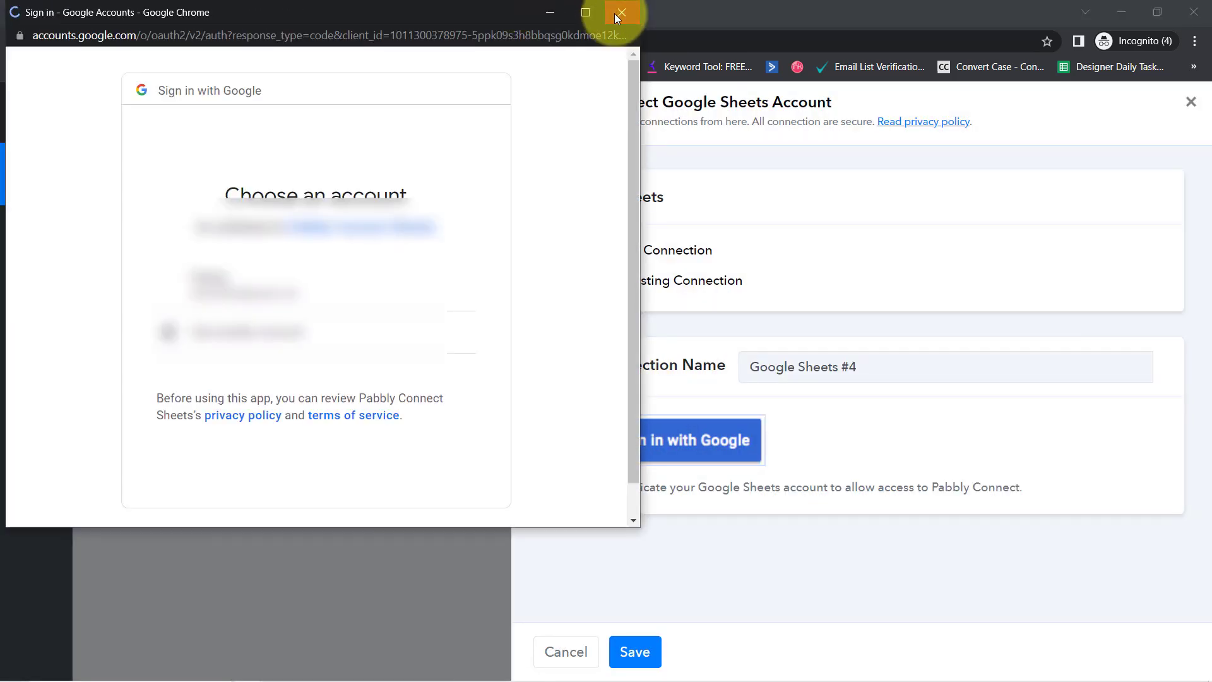
{"action": "left_click", "coordinate": [617, 14]}
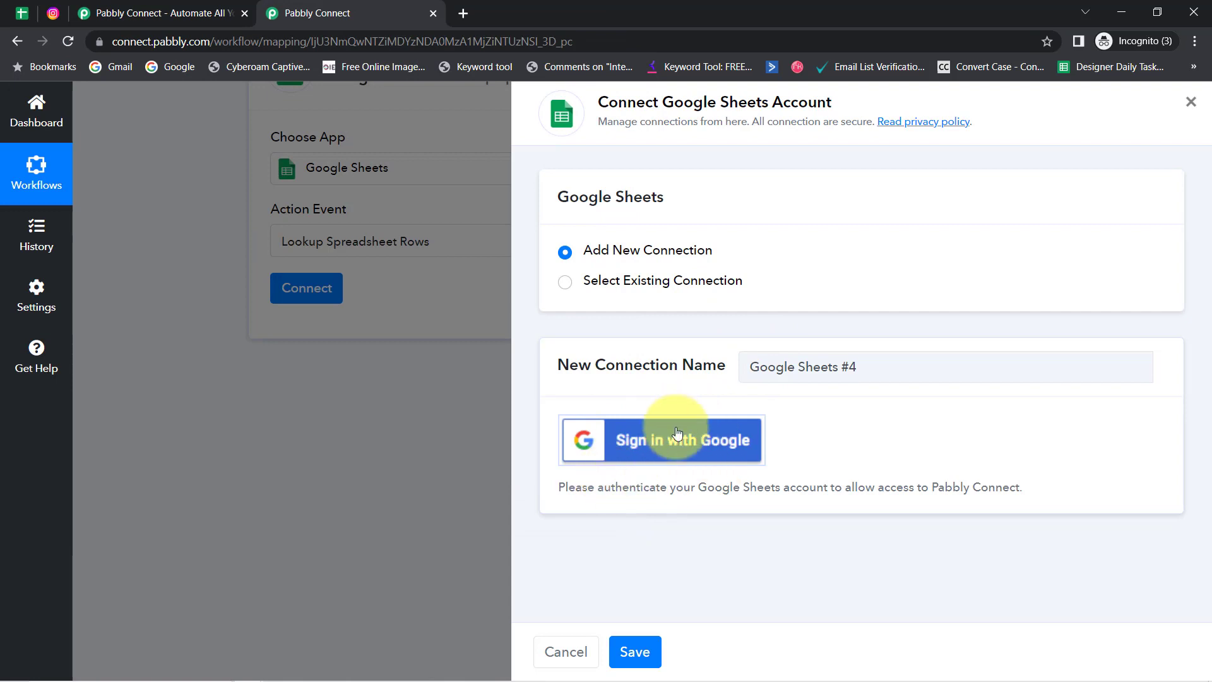
Choose the existing connection Google Sheets #3 for the lookup action and save it
{"action": "left_click", "coordinate": [613, 289]}
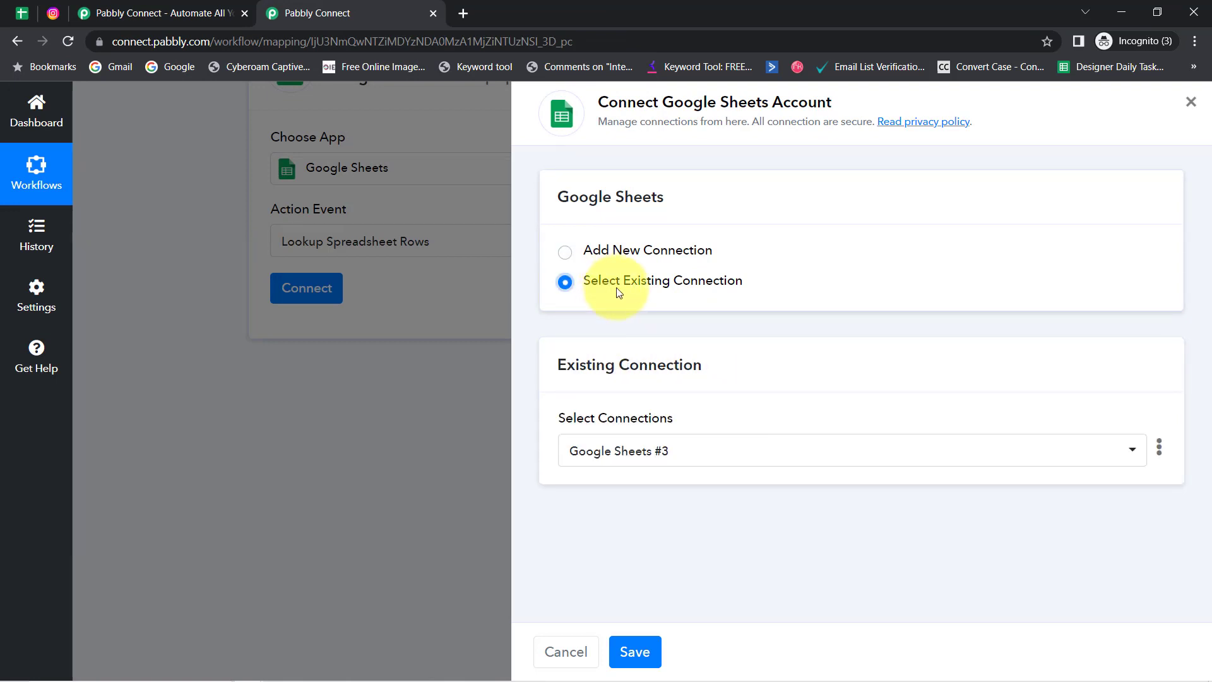
{"action": "left_click", "coordinate": [635, 652]}
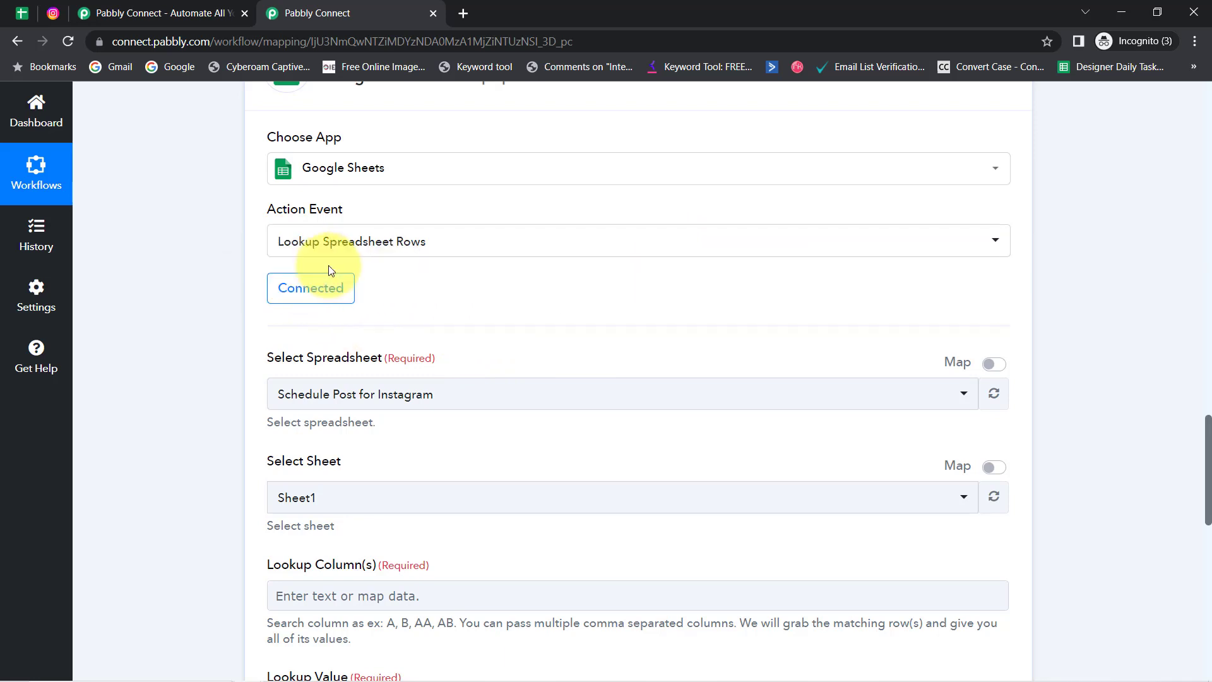
Check the lookup action's selected spreadsheet, Schedule Post for Instagram, against the title of the open spreadsheet
{"action": "left_click", "coordinate": [300, 386]}
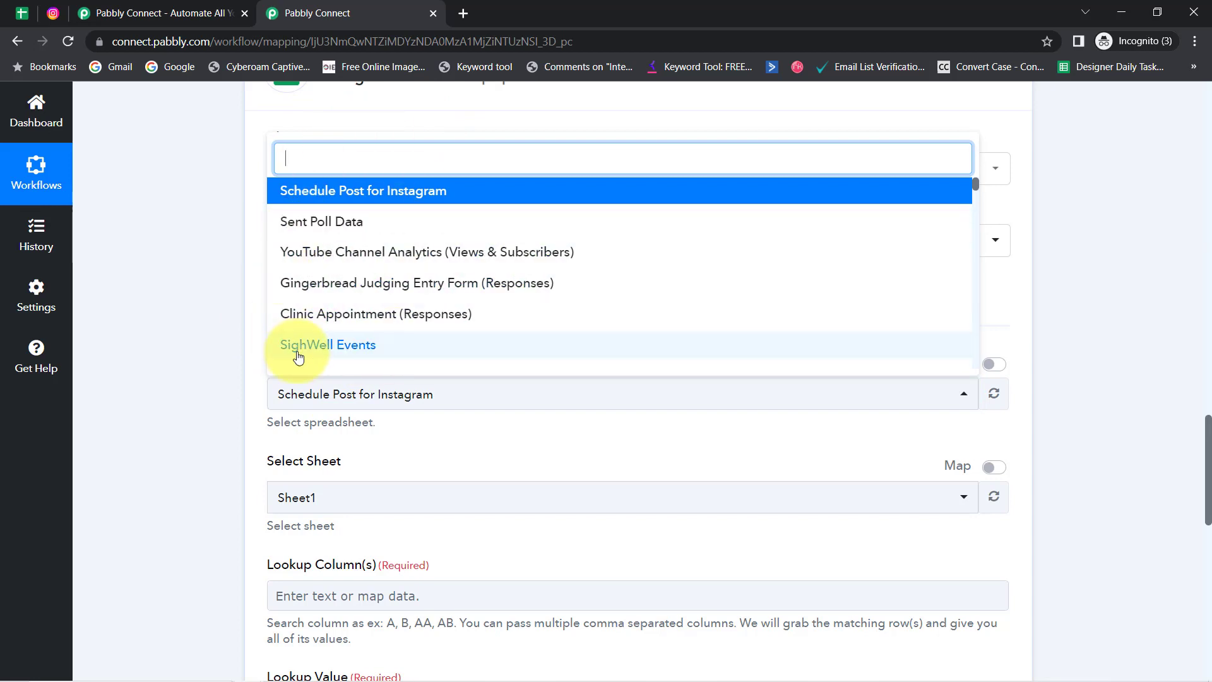
{"action": "left_click", "coordinate": [158, 214]}
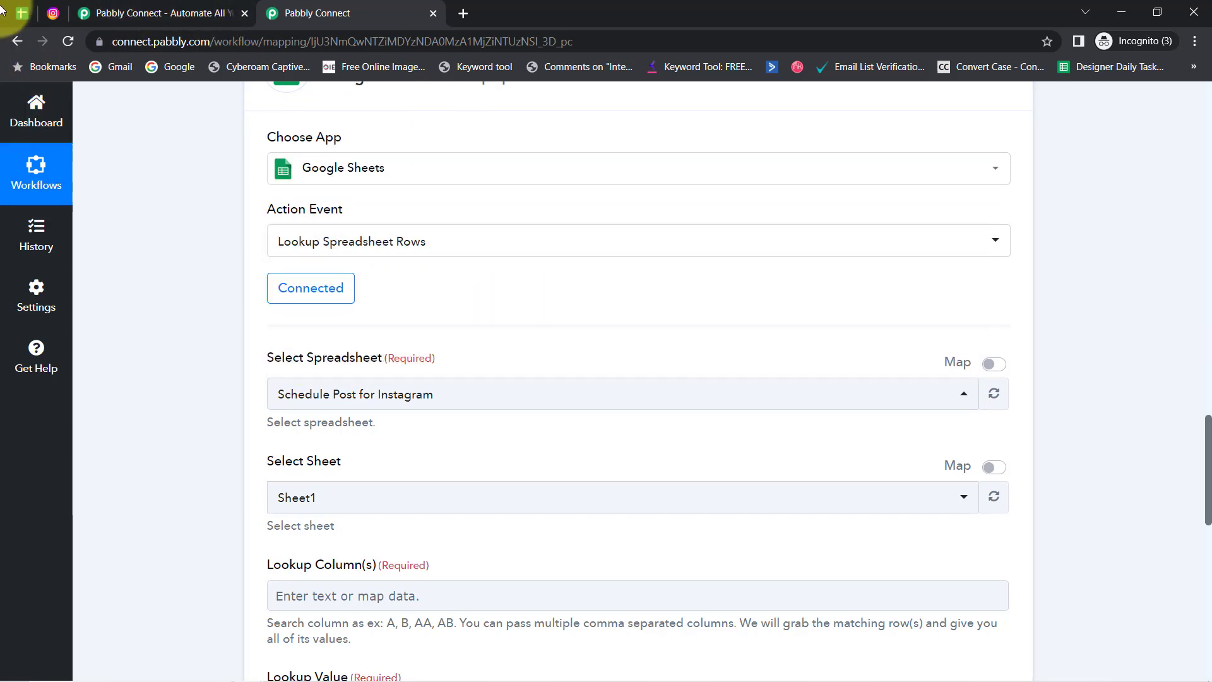
{"action": "left_click", "coordinate": [22, 13]}
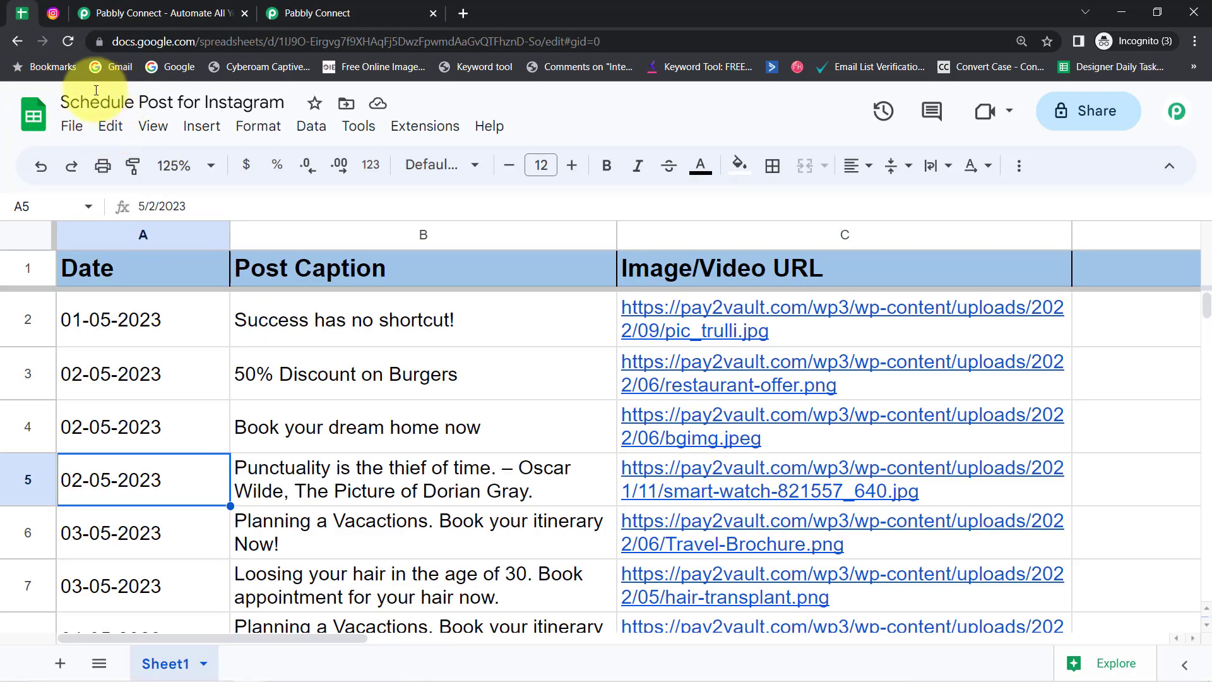
{"action": "left_click_drag", "start_coordinate": [80, 103], "coordinate": [140, 104]}
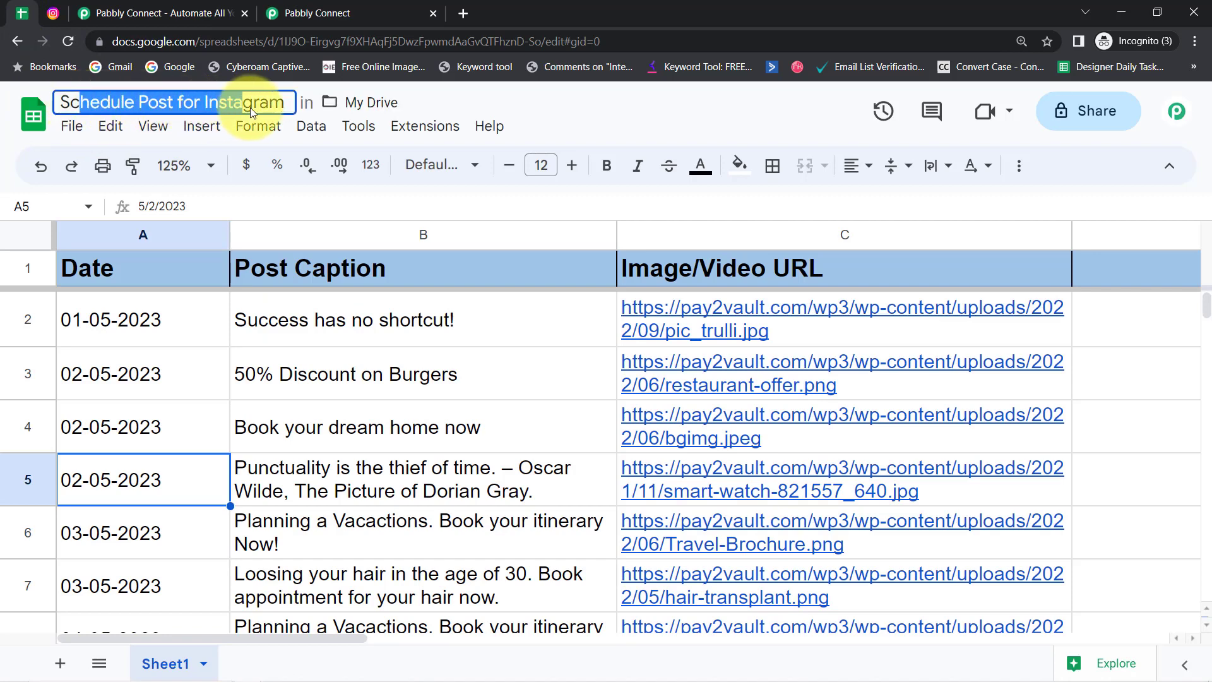
{"action": "left_click_drag", "start_coordinate": [250, 108], "coordinate": [271, 107]}
{"action": "left_click", "coordinate": [298, 8]}
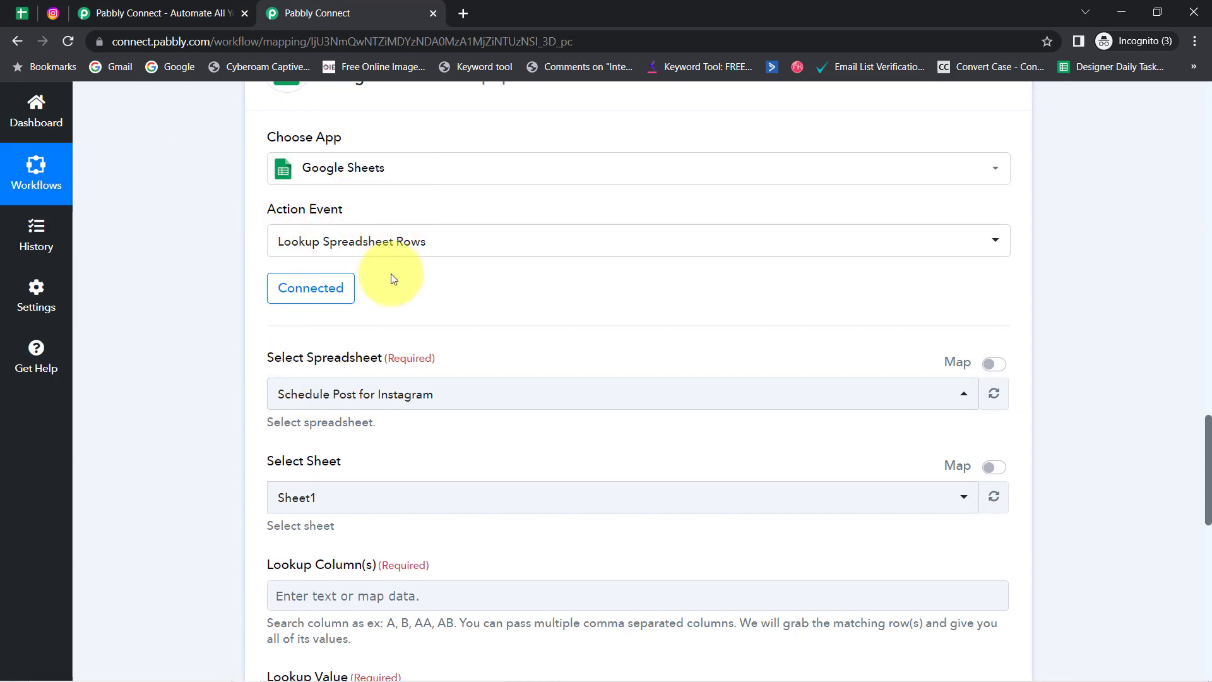
{"action": "left_click", "coordinate": [379, 395]}
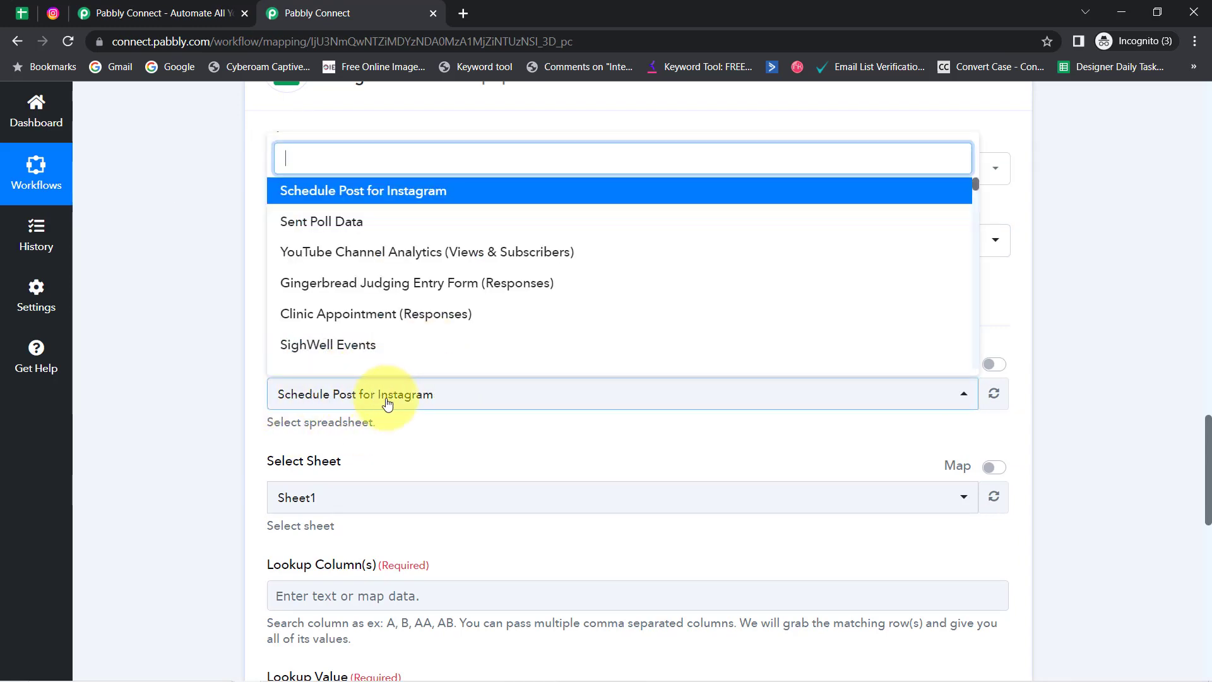
{"action": "left_click", "coordinate": [369, 396]}
{"action": "left_click", "coordinate": [180, 388]}
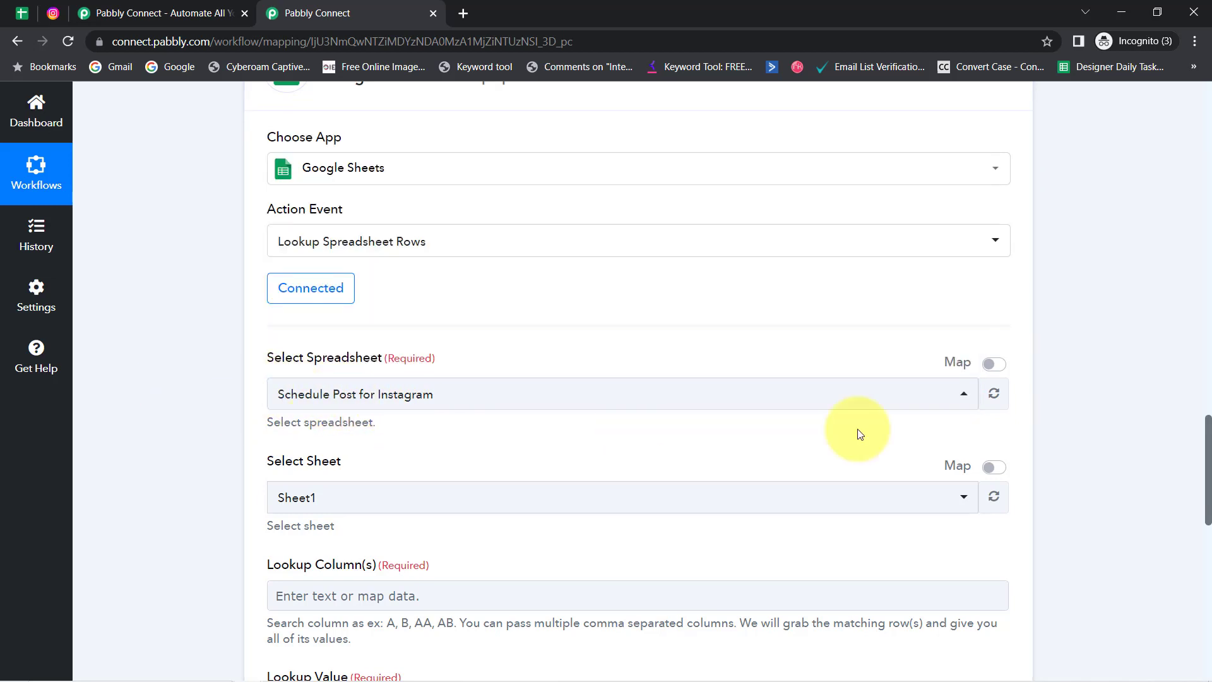
Check the lookup action's selected sheet, Sheet1, against the sheet name in the spreadsheet
{"action": "scroll", "coordinate": [1207, 429], "scroll_direction": "down", "scroll_amount": 4}
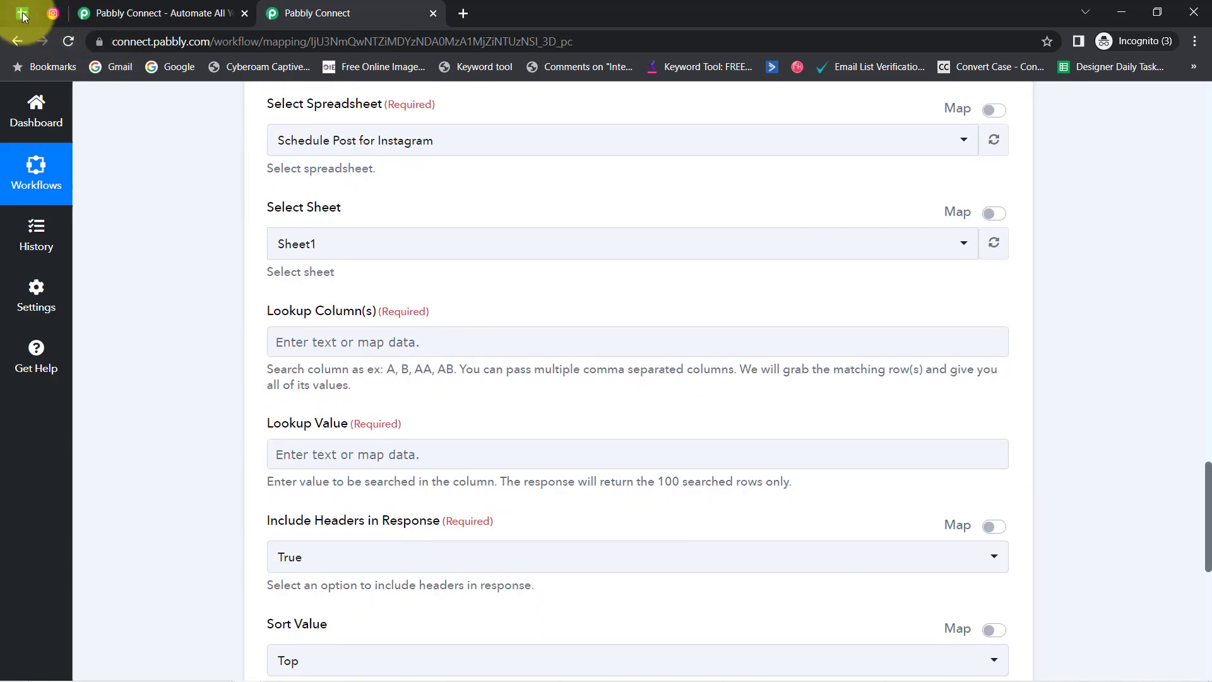
{"action": "left_click", "coordinate": [22, 14]}
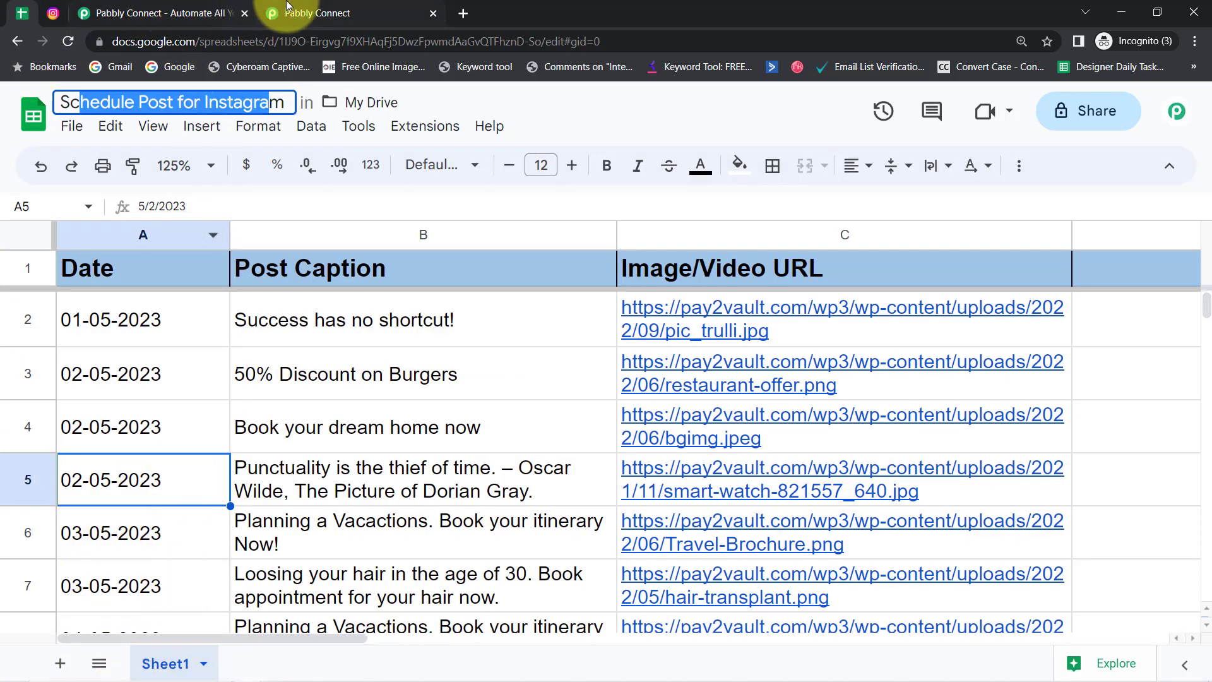
{"action": "left_click", "coordinate": [307, 12]}
{"action": "left_click", "coordinate": [284, 247]}
{"action": "left_click", "coordinate": [284, 255]}
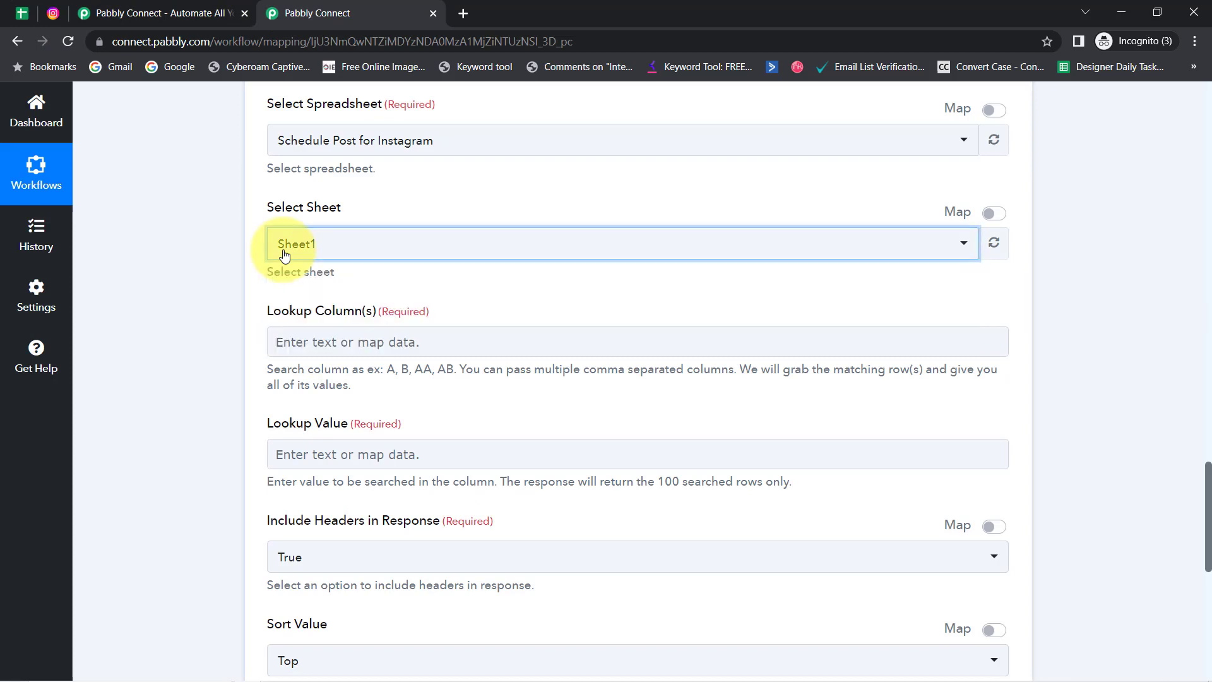
Identify the Date column's letter in the spreadsheet and set the lookup action's Lookup Column to A
{"action": "left_click_drag", "start_coordinate": [273, 315], "coordinate": [306, 315]}
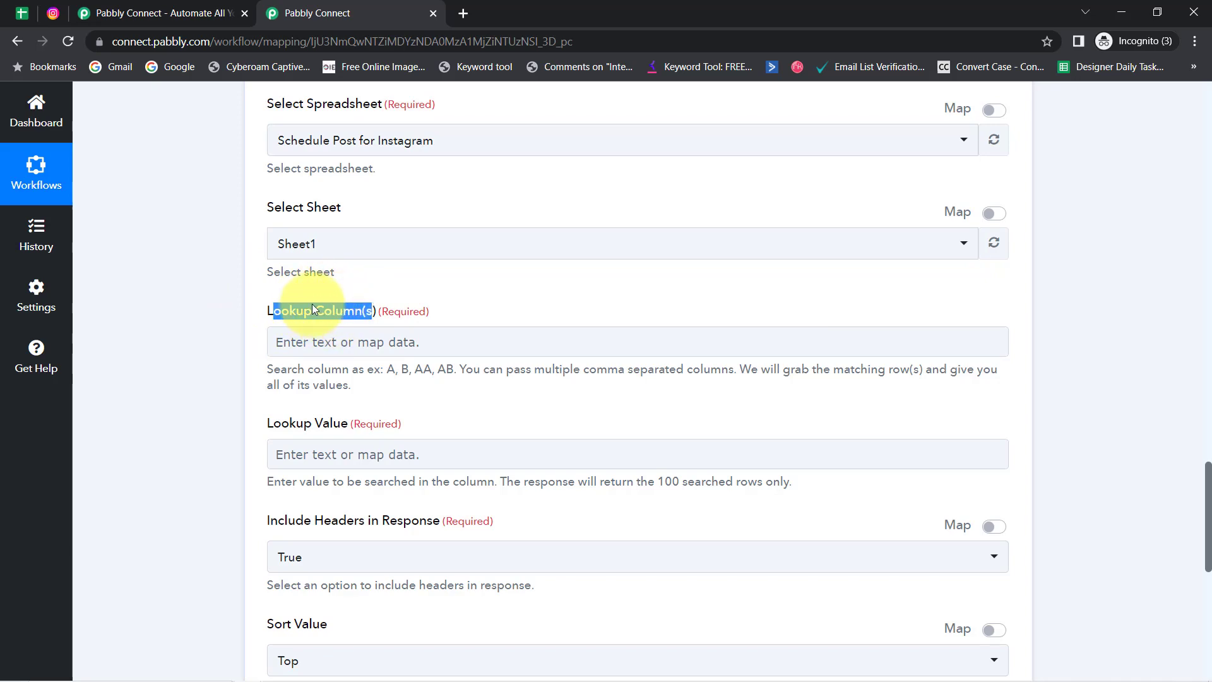
{"action": "left_click", "coordinate": [21, 13]}
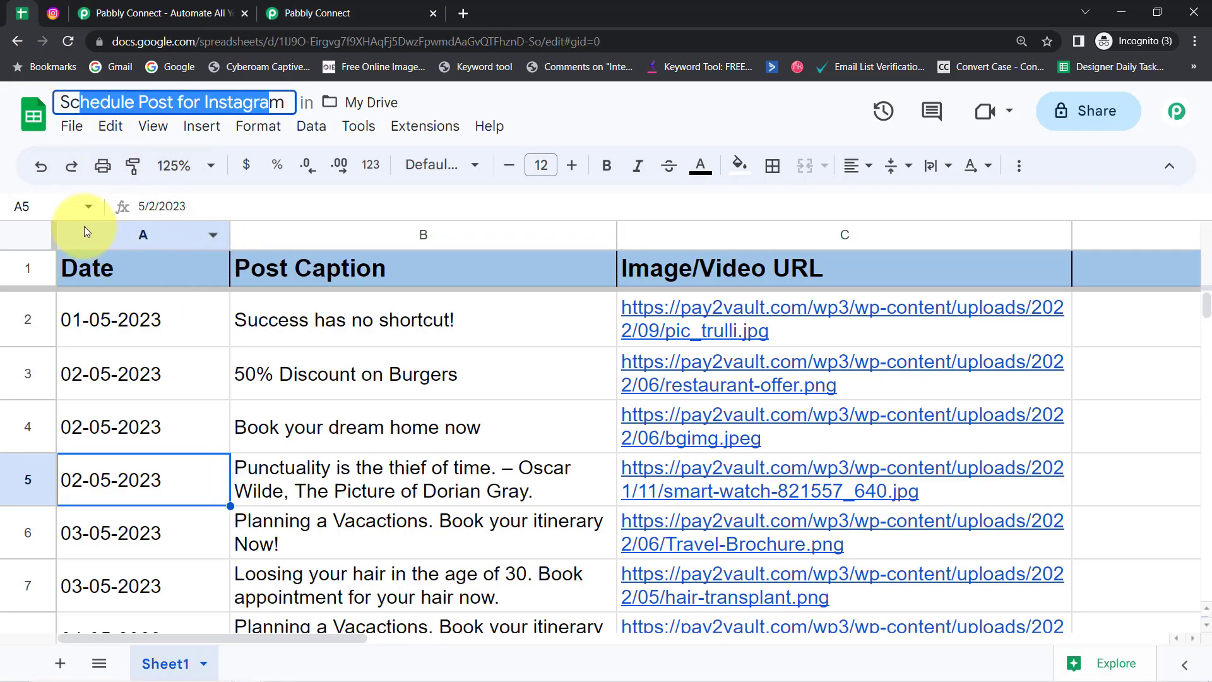
{"action": "left_click", "coordinate": [108, 226]}
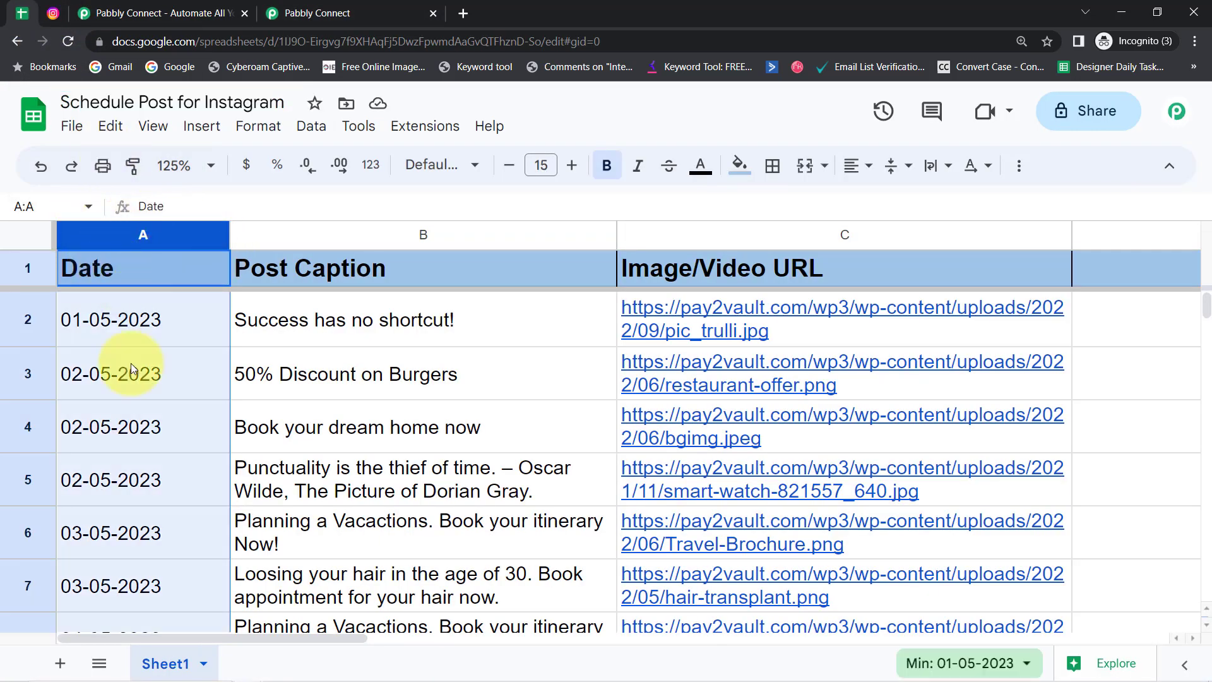
{"action": "left_click", "coordinate": [294, 14]}
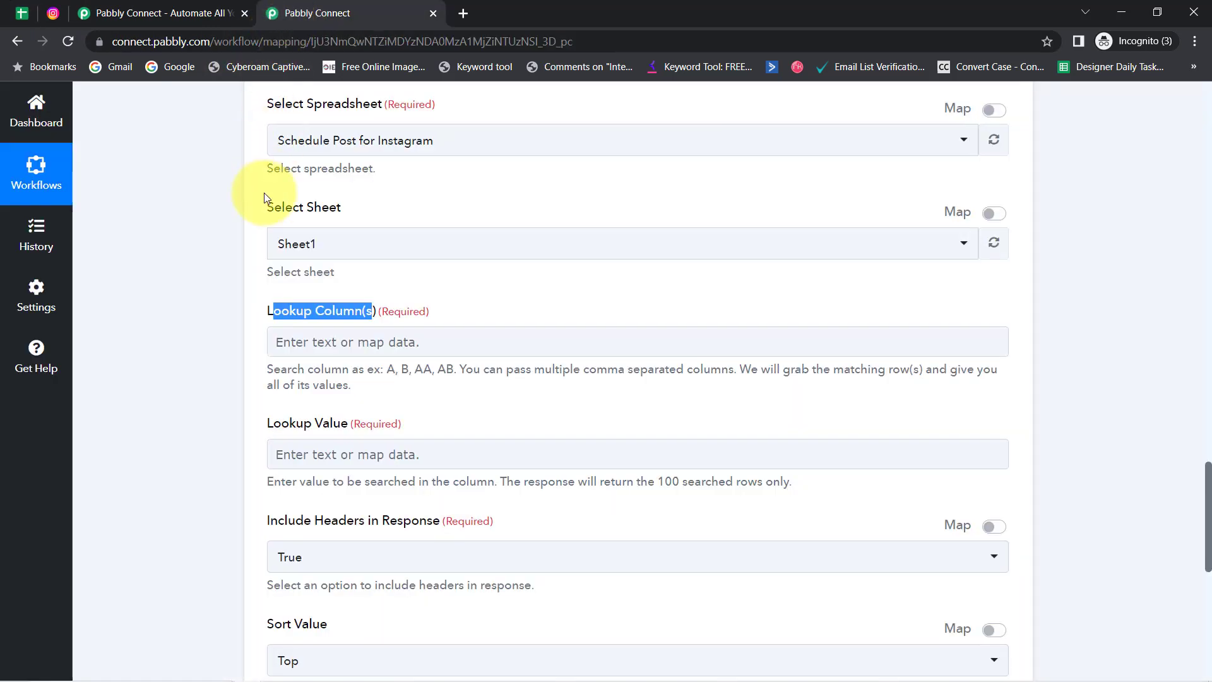
{"action": "left_click", "coordinate": [297, 340]}
{"action": "type", "text": "A"}
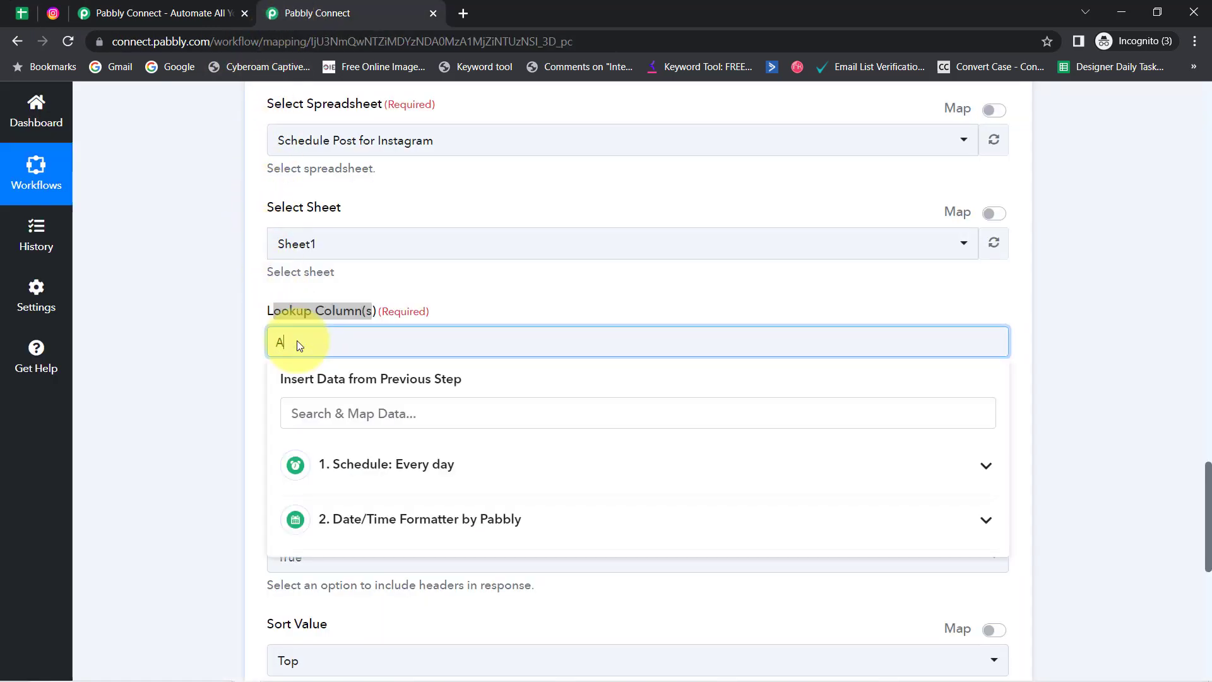
{"action": "left_click", "coordinate": [165, 353]}
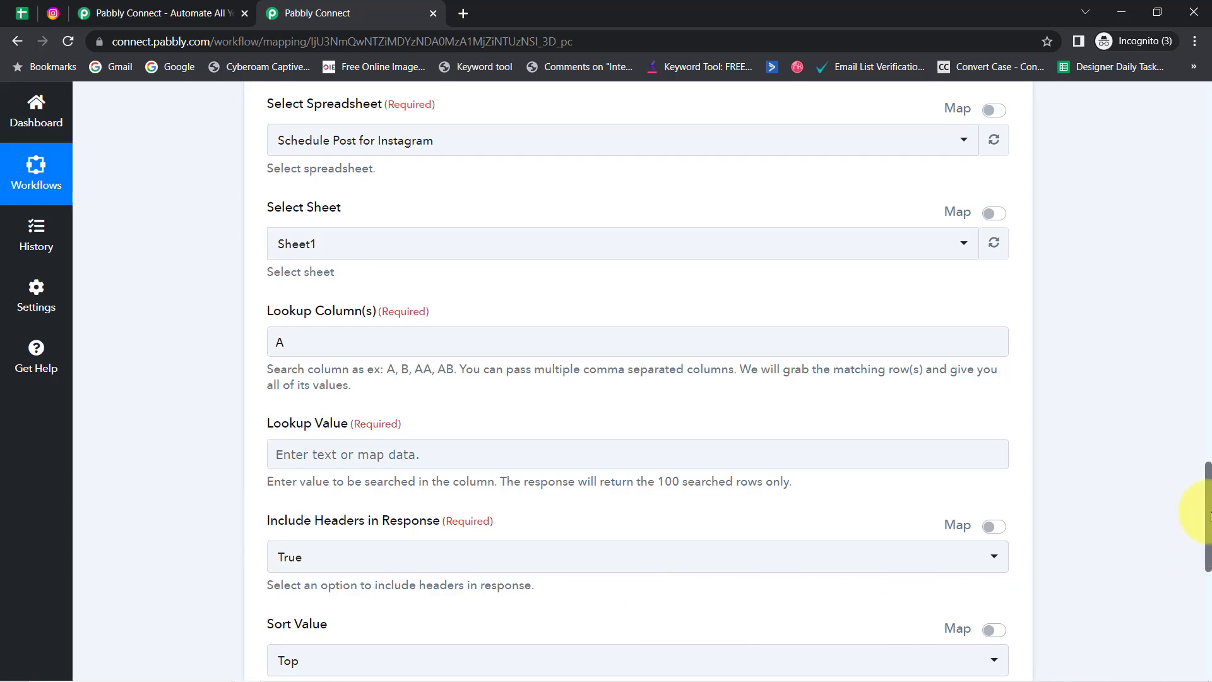
Map the Lookup Value to the Datetime output of the Date/Time Formatter by Pabbly step
{"action": "left_click_drag", "start_coordinate": [1209, 505], "coordinate": [1204, 525]}
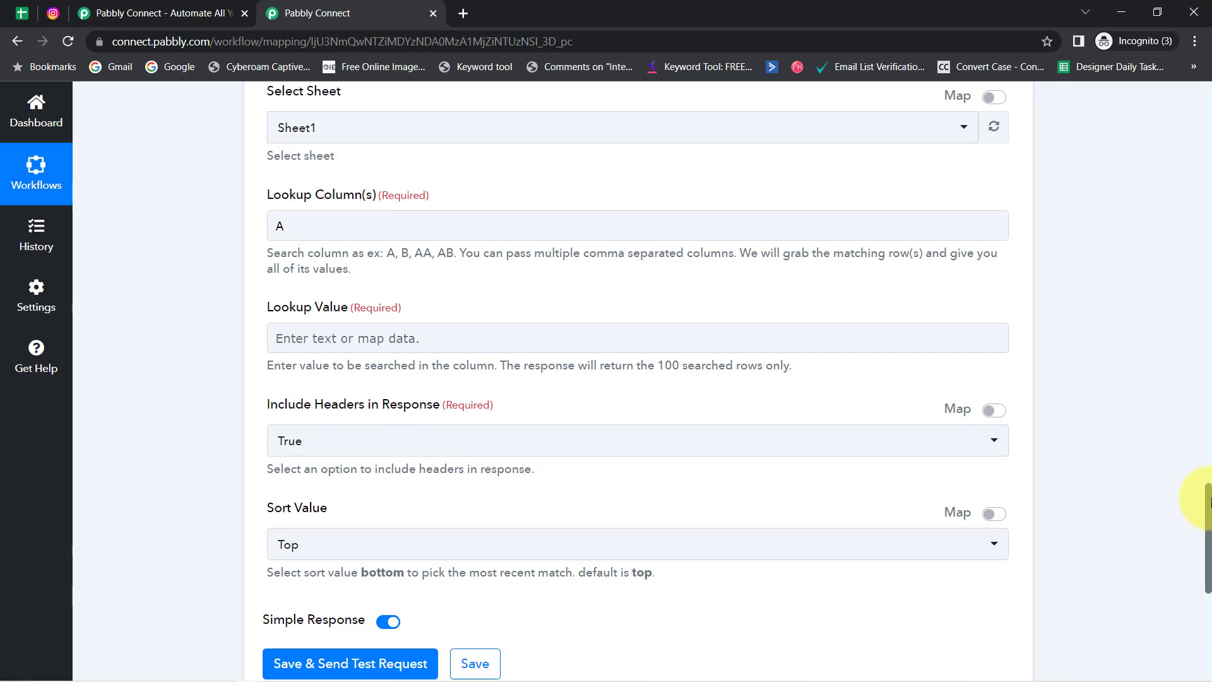
{"action": "left_click_drag", "start_coordinate": [1208, 501], "coordinate": [1207, 543]}
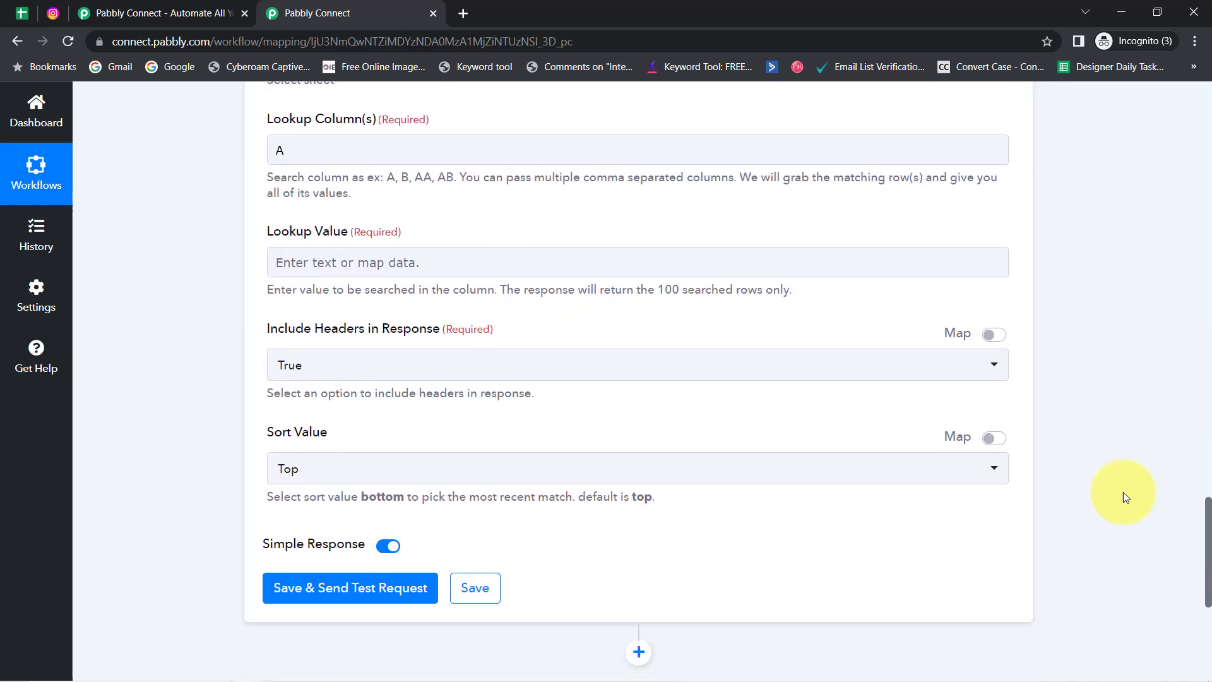
{"action": "left_click", "coordinate": [287, 270]}
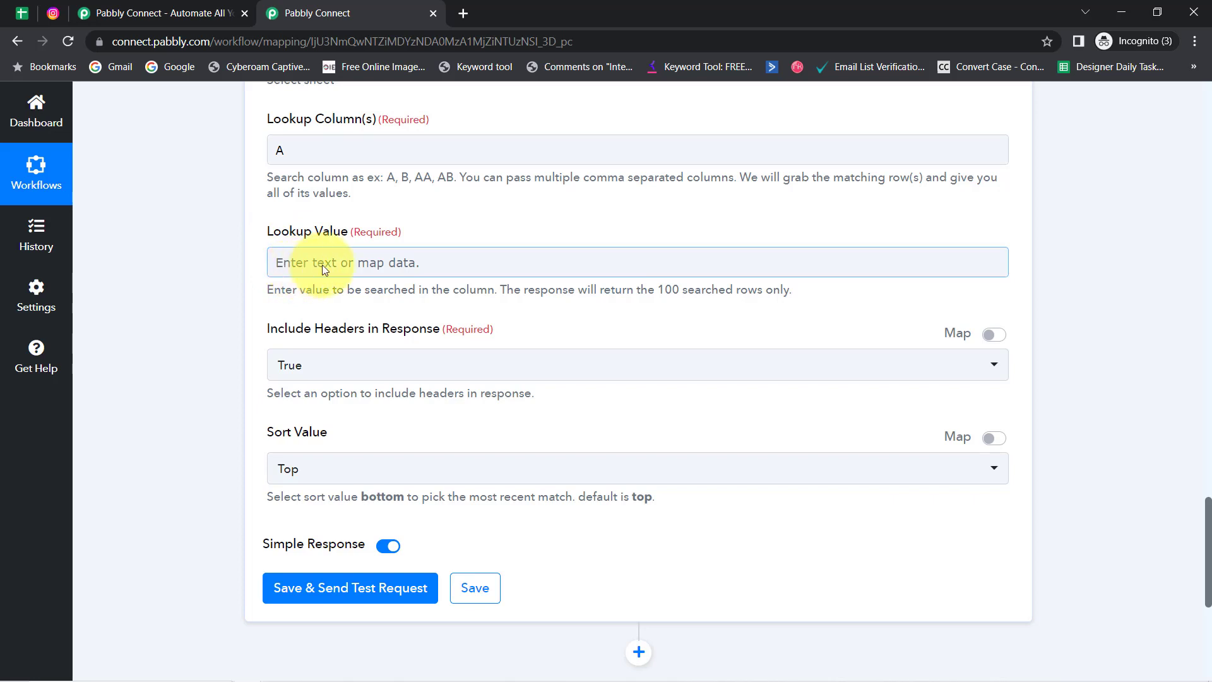
{"action": "left_click", "coordinate": [318, 264]}
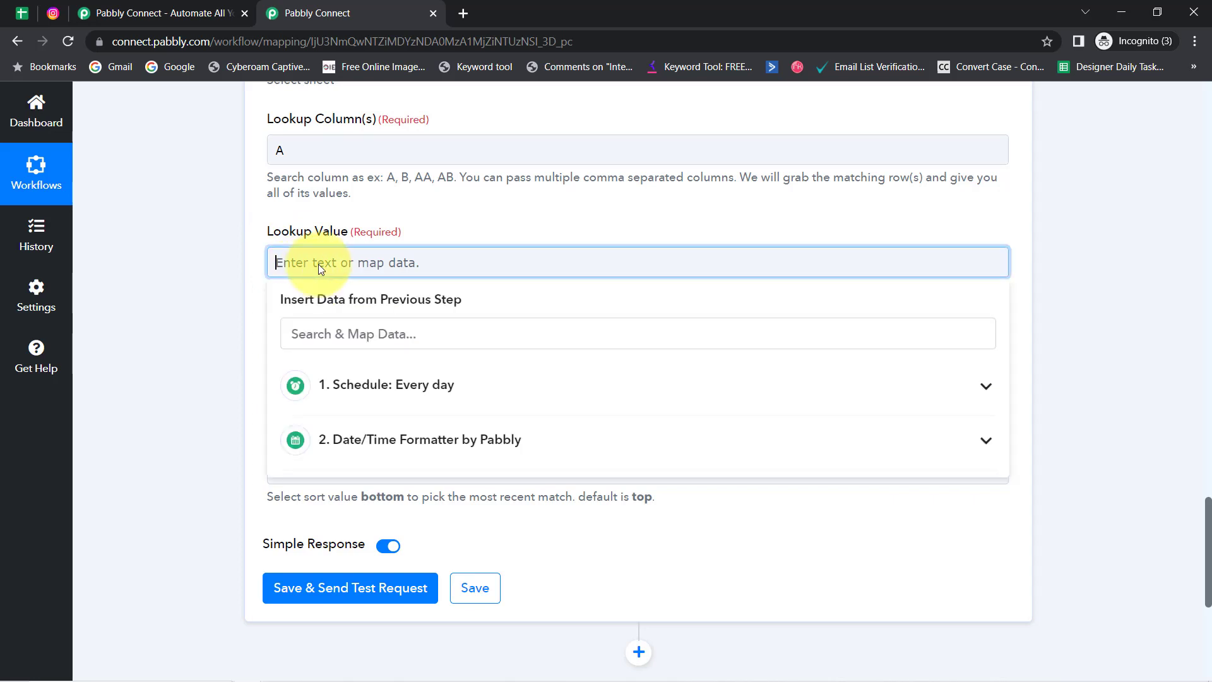
{"action": "left_click", "coordinate": [393, 442]}
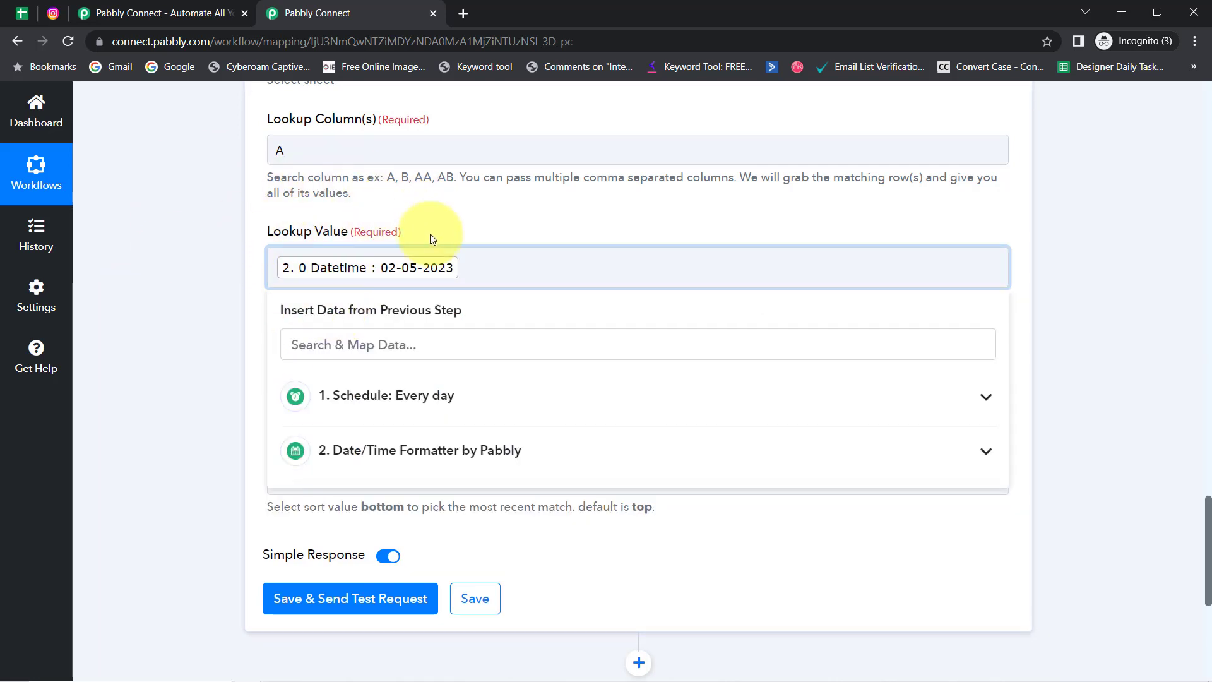
{"action": "left_click", "coordinate": [249, 278]}
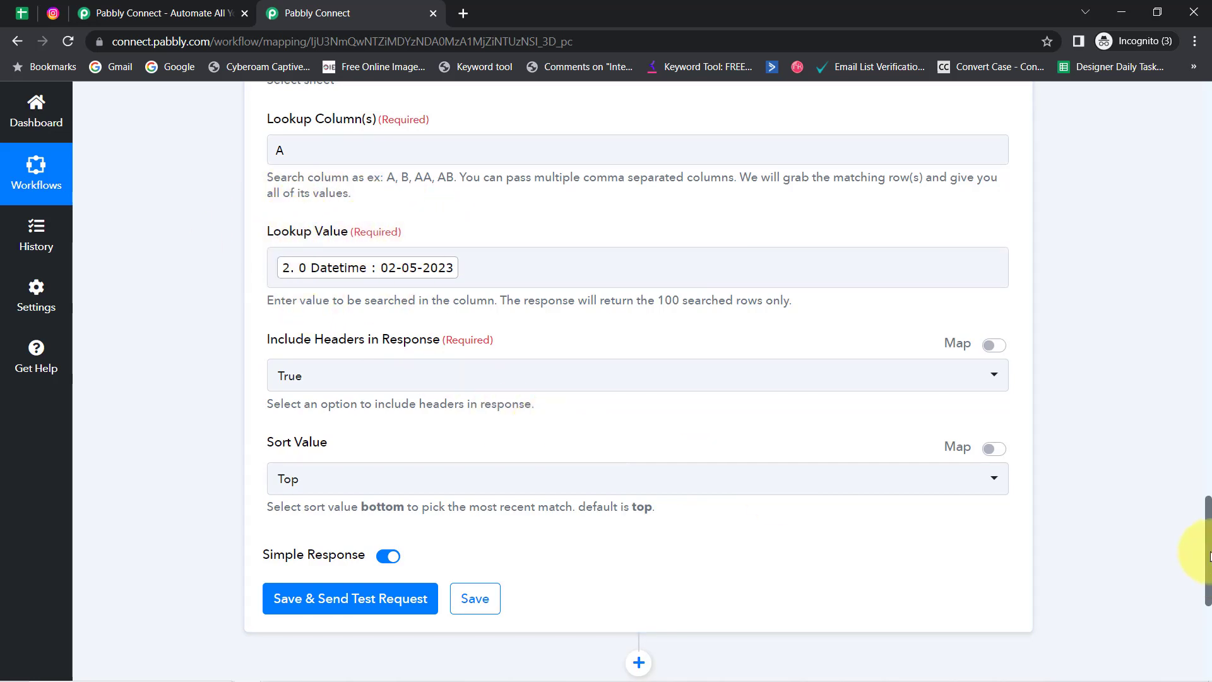
Compare the date formatter's response with the dates in the spreadsheet's Date column
{"action": "left_click_drag", "start_coordinate": [1207, 560], "coordinate": [1176, 369]}
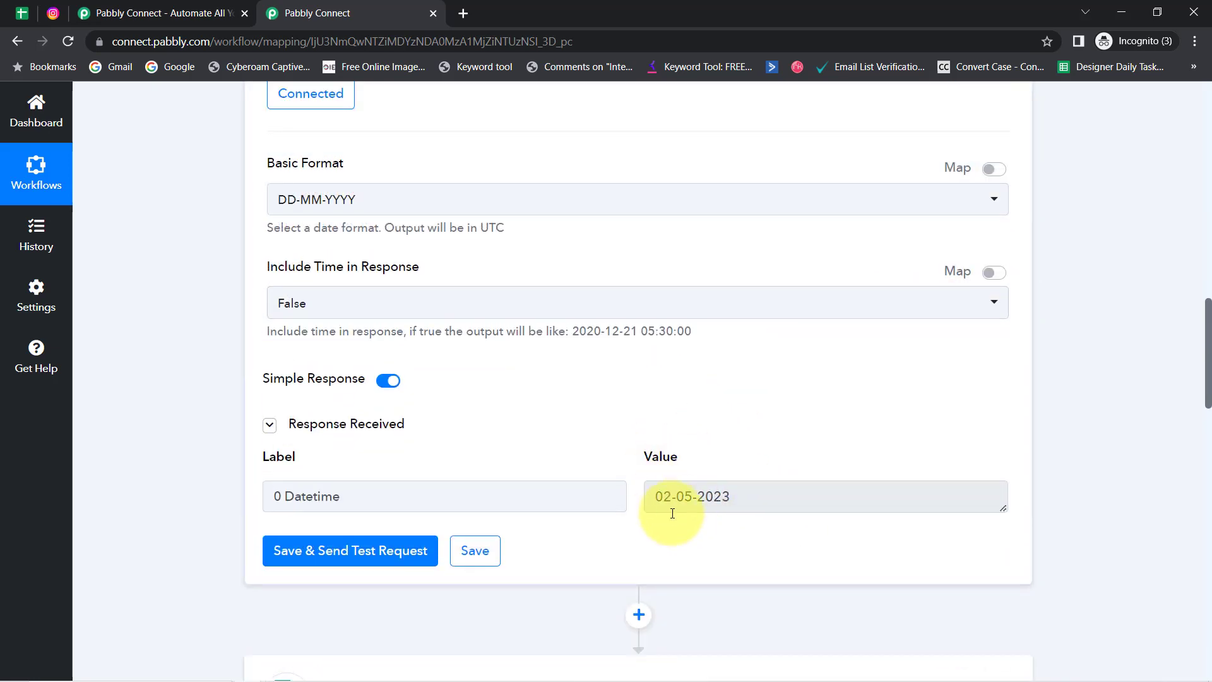
{"action": "left_click_drag", "start_coordinate": [1208, 382], "coordinate": [1191, 533]}
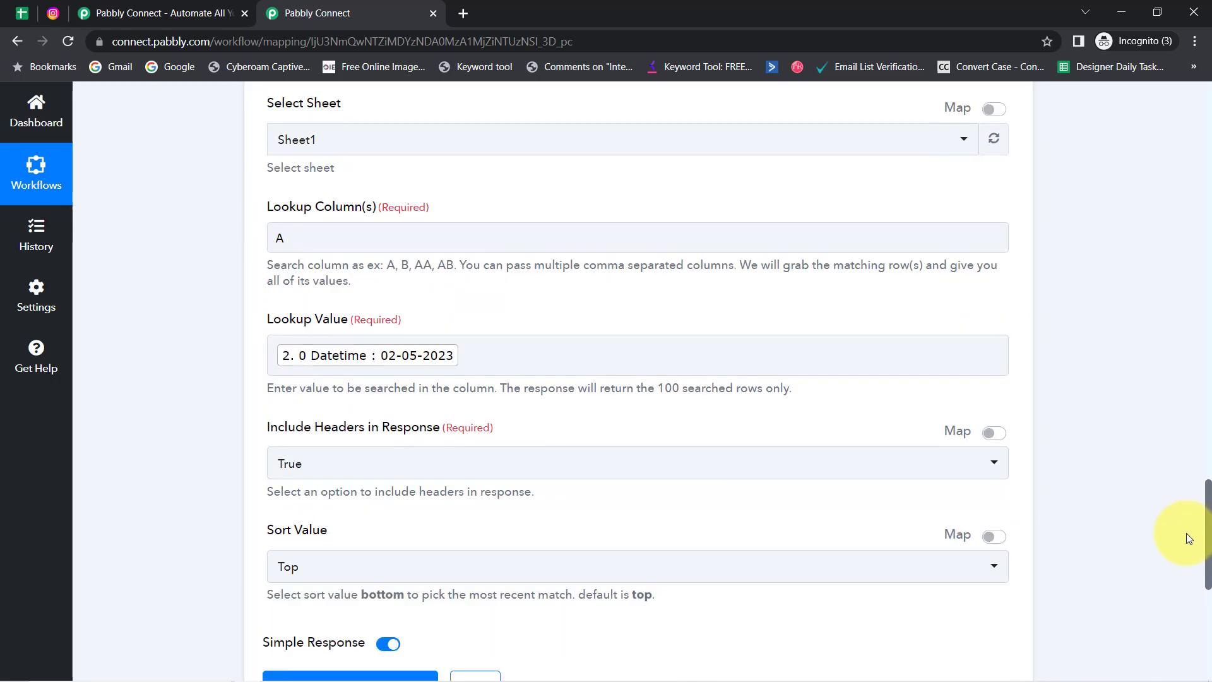
{"action": "left_click", "coordinate": [19, 20]}
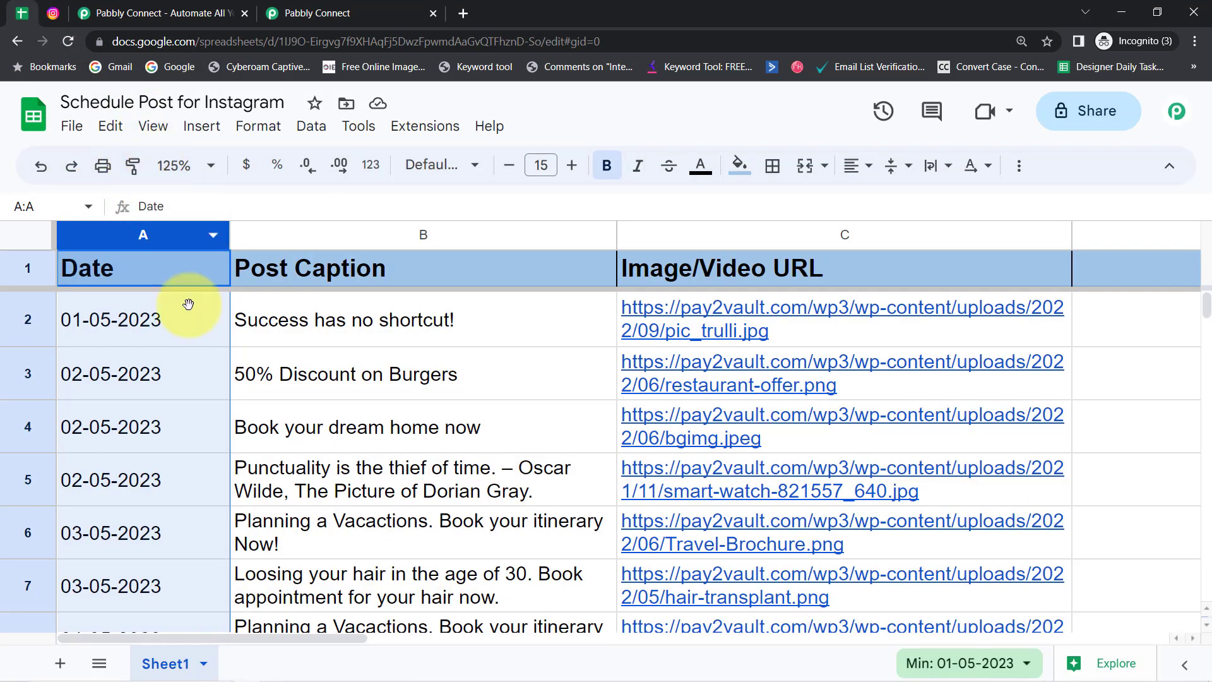
{"action": "left_click", "coordinate": [322, 13]}
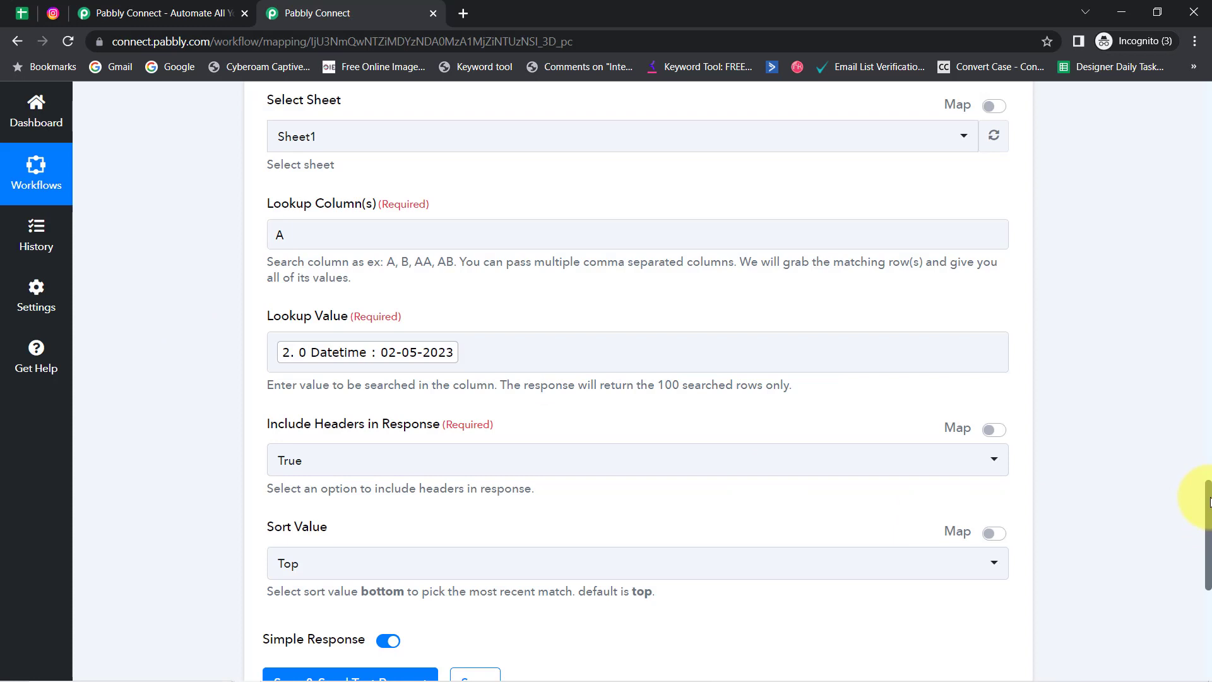
Save the lookup action with headers included and Top sorting, and send its test request
{"action": "left_click_drag", "start_coordinate": [1209, 502], "coordinate": [1208, 542]}
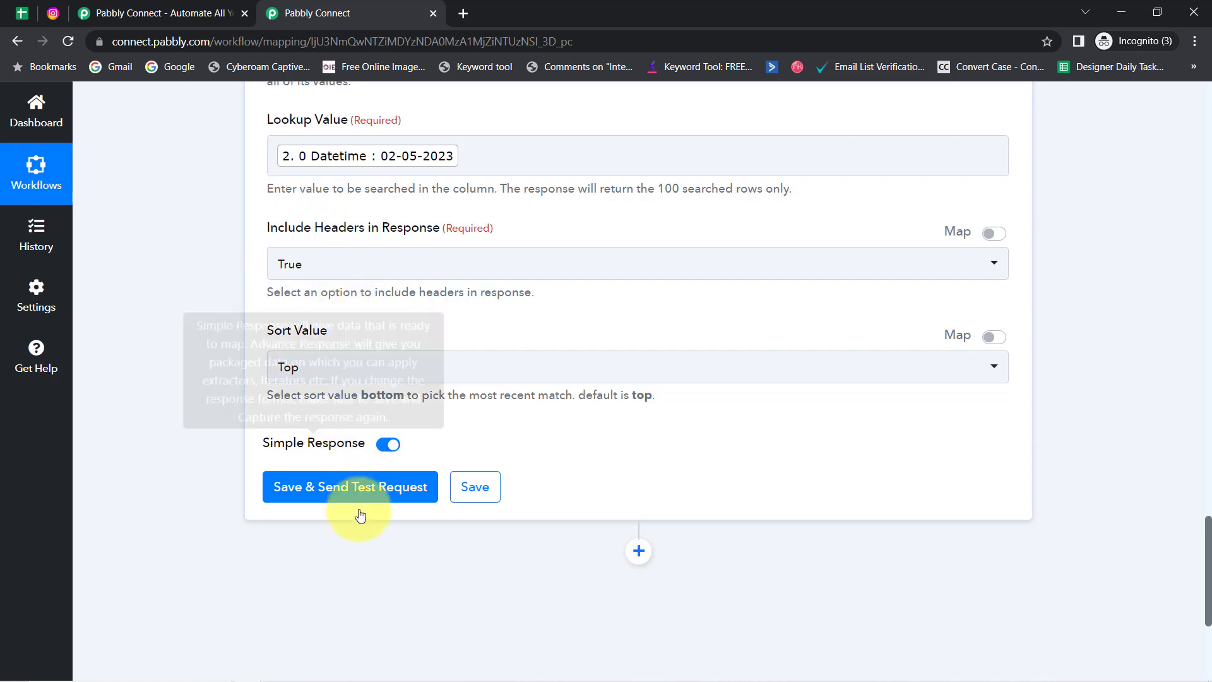
{"action": "left_click", "coordinate": [309, 488]}
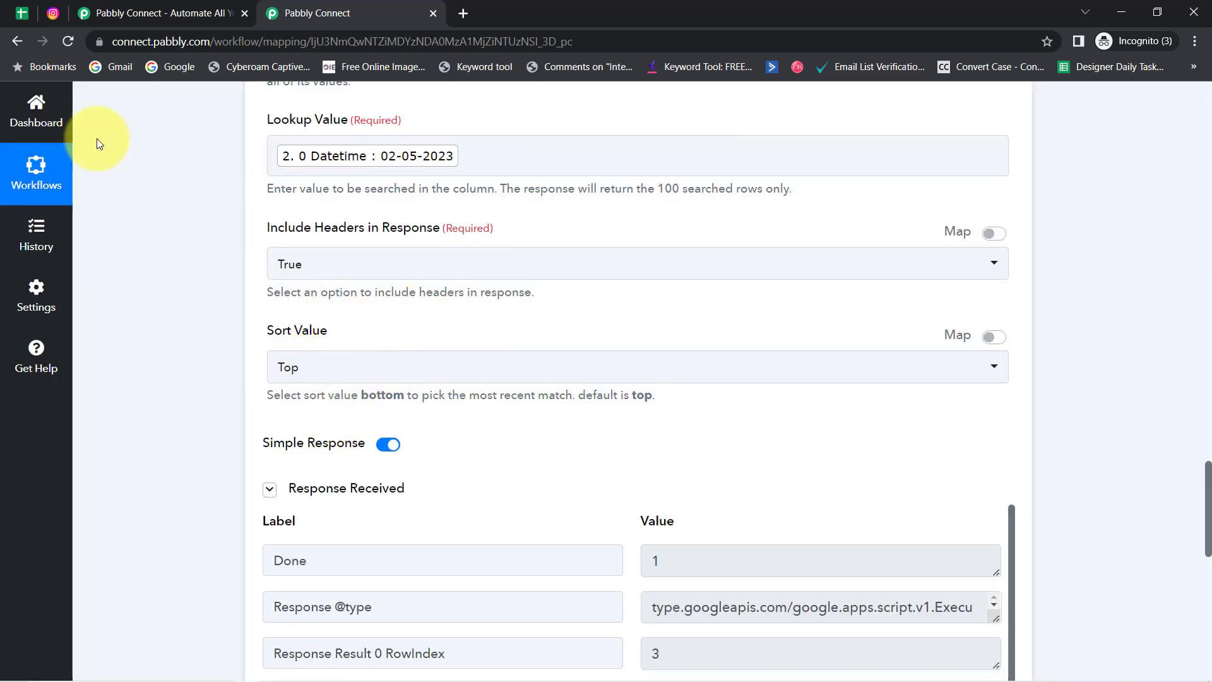
Examine the spreadsheet rows dated 02-05-2023 that the lookup should match
{"action": "left_click", "coordinate": [22, 12]}
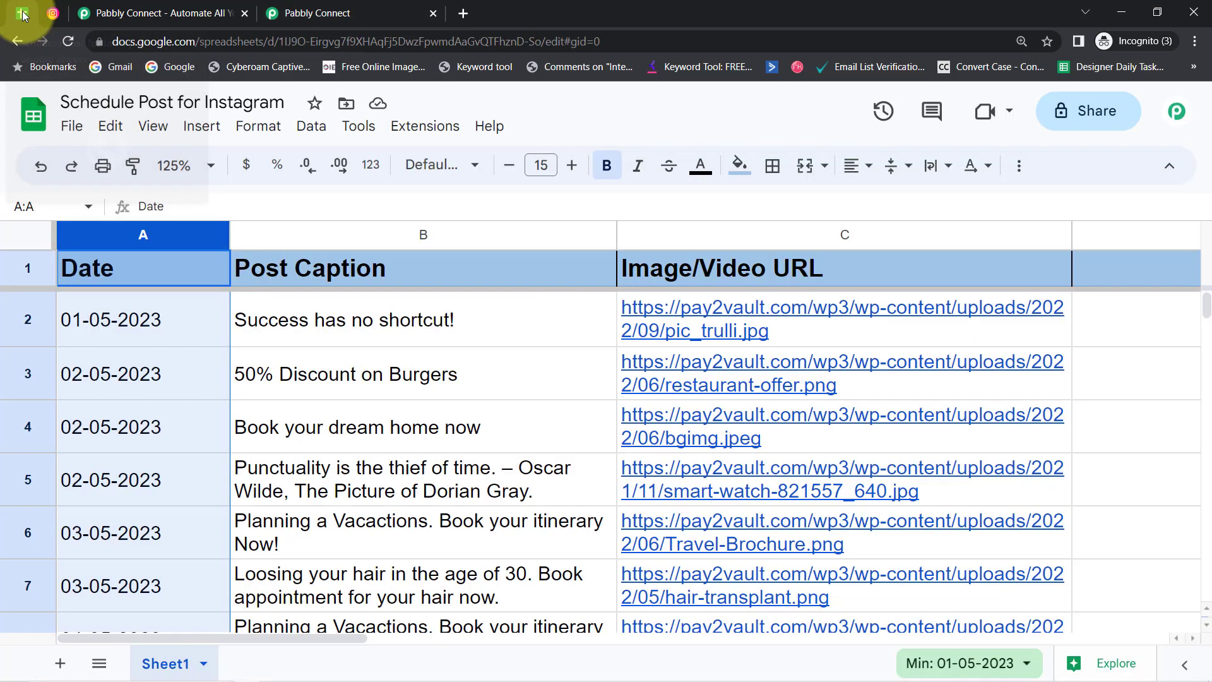
{"action": "left_click", "coordinate": [317, 399]}
{"action": "left_click", "coordinate": [135, 396]}
{"action": "left_click", "coordinate": [111, 427]}
{"action": "left_click", "coordinate": [111, 480]}
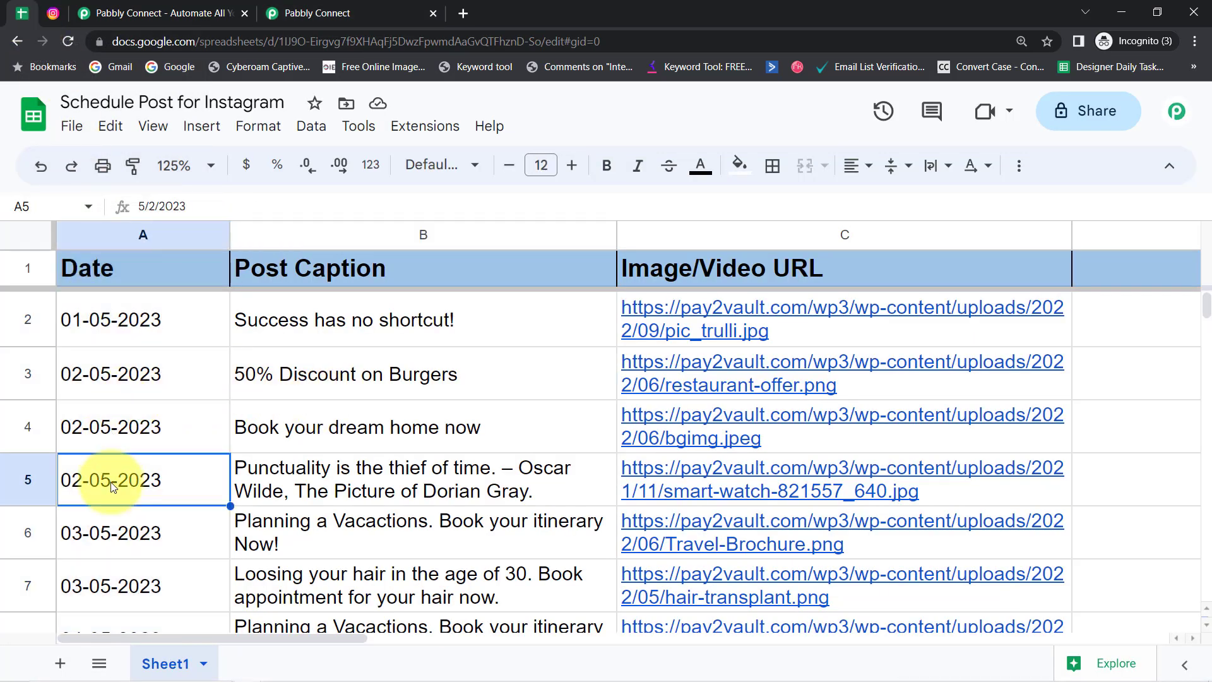
Review the first matched row's caption, date and image URL in the lookup response
{"action": "left_click", "coordinate": [319, 14]}
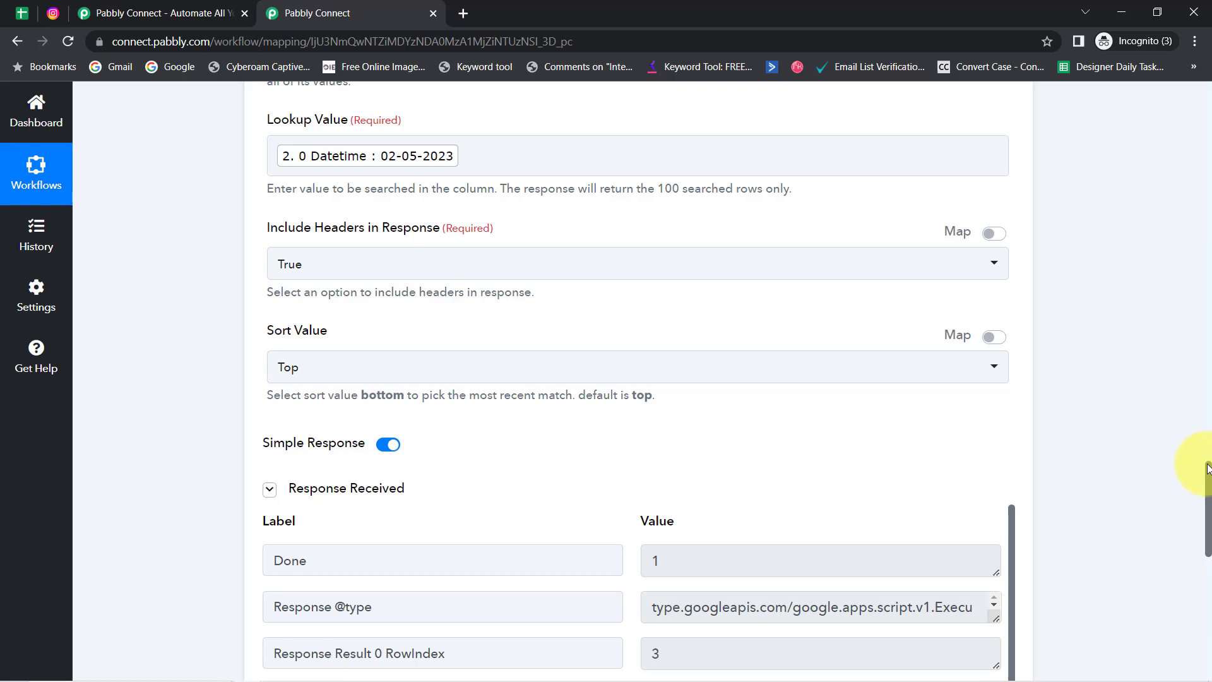
{"action": "left_click_drag", "start_coordinate": [1207, 469], "coordinate": [1207, 532]}
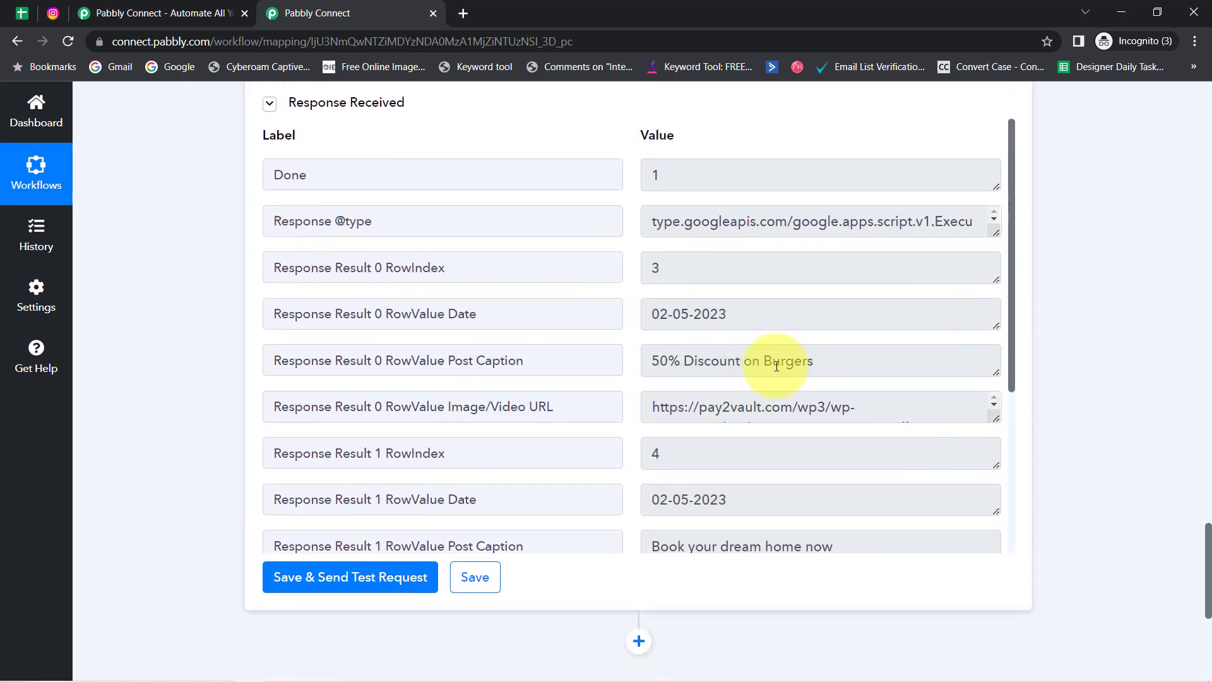
{"action": "left_click_drag", "start_coordinate": [763, 360], "coordinate": [625, 371]}
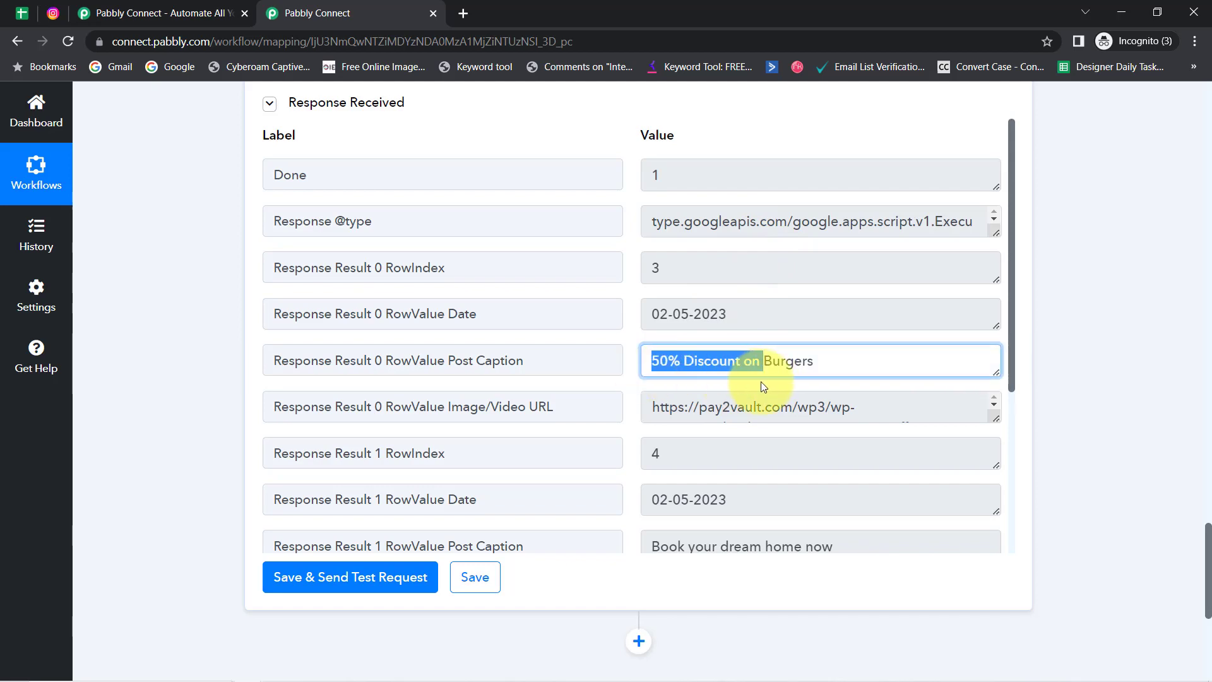
{"action": "left_click_drag", "start_coordinate": [711, 314], "coordinate": [634, 315]}
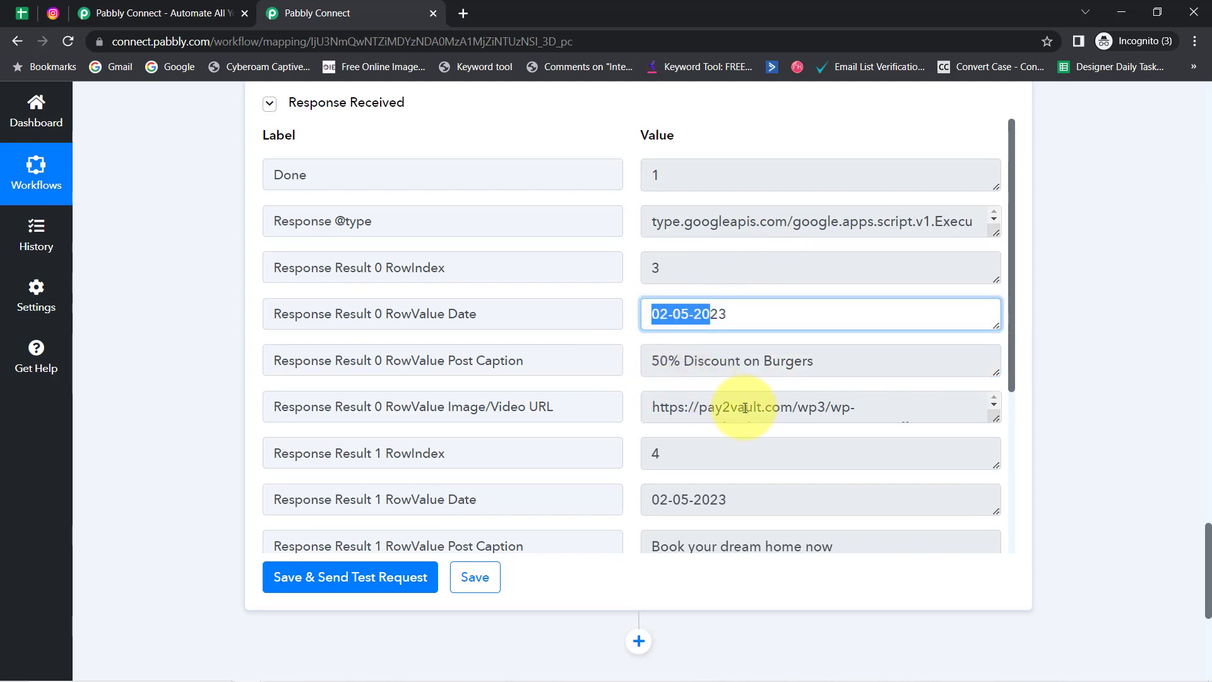
{"action": "left_click_drag", "start_coordinate": [764, 407], "coordinate": [637, 409]}
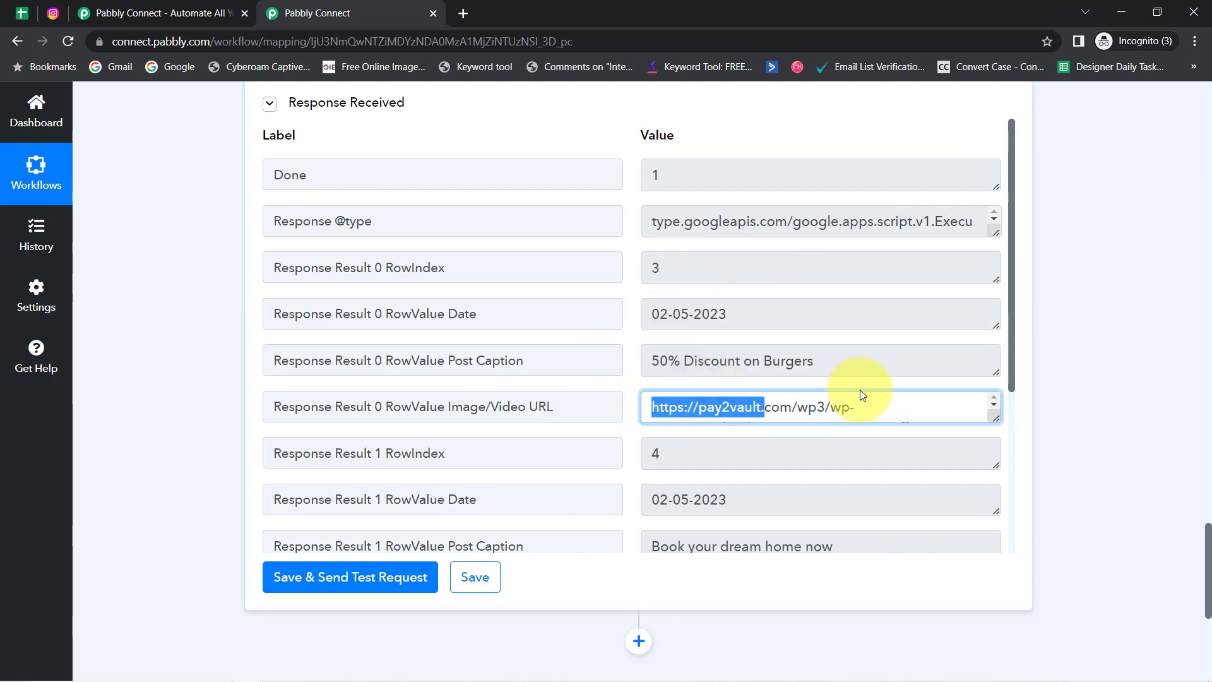
Check the caption in spreadsheet row 3, open its linked image, and close the image tab
{"action": "left_click", "coordinate": [22, 13]}
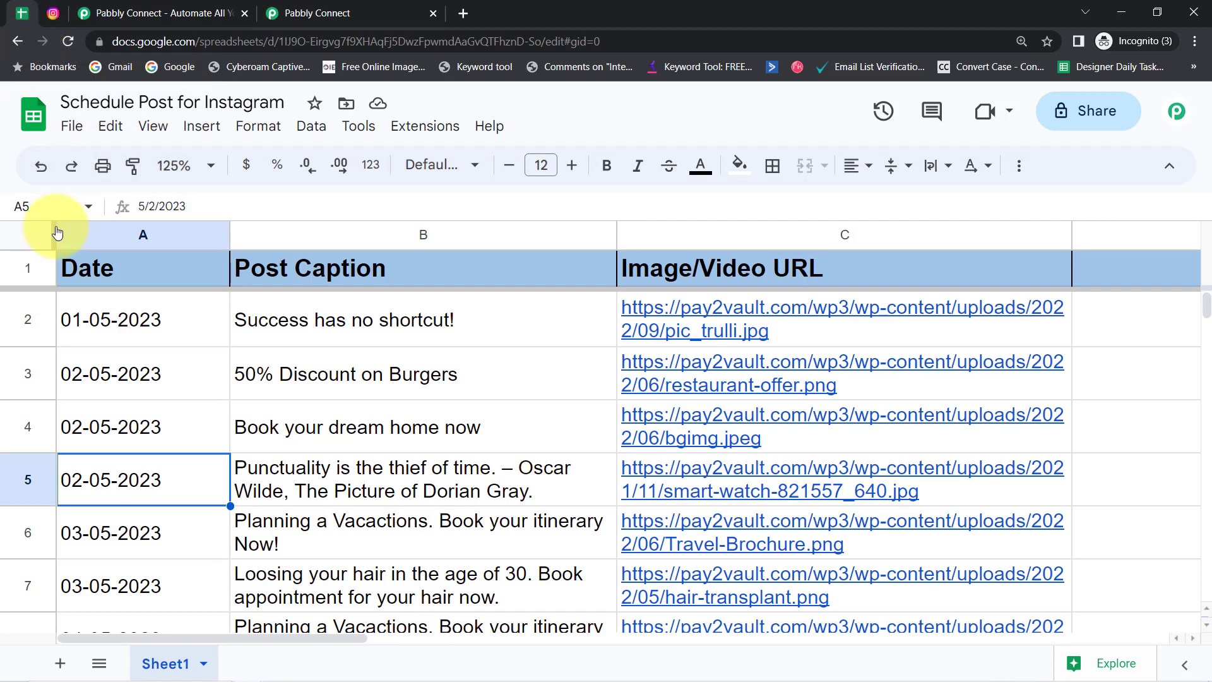
{"action": "left_click", "coordinate": [182, 368]}
{"action": "left_click", "coordinate": [297, 374]}
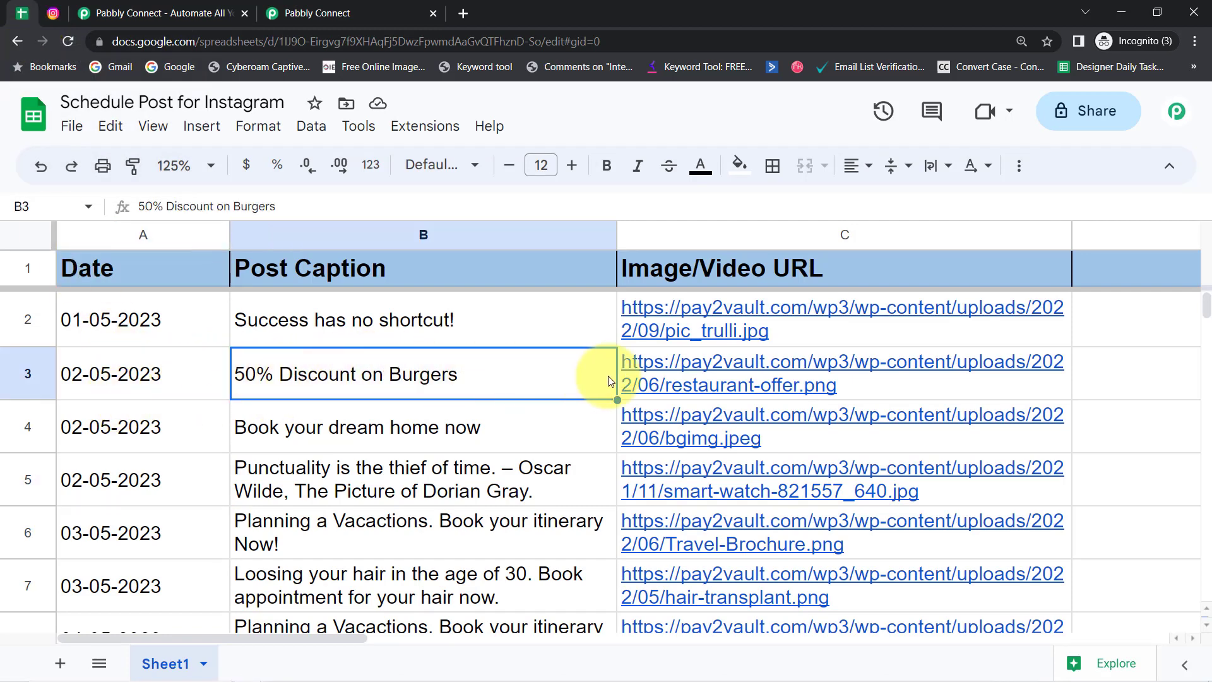
{"action": "left_click", "coordinate": [658, 380]}
{"action": "left_click", "coordinate": [705, 421]}
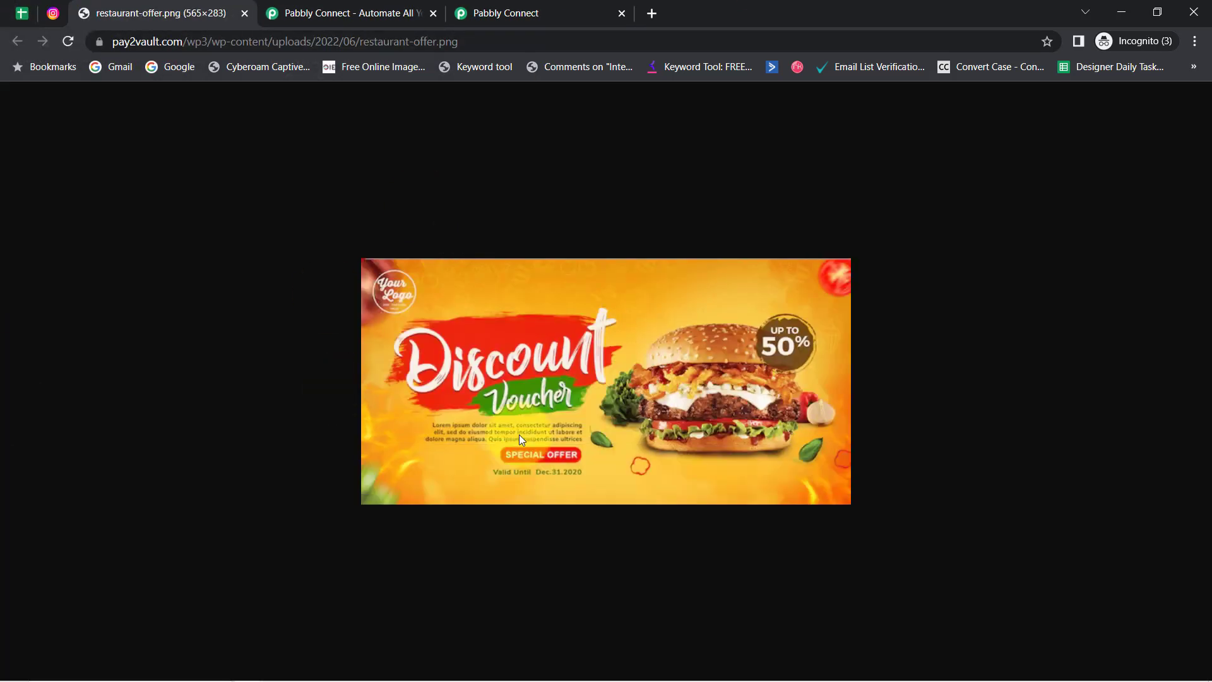
{"action": "left_click", "coordinate": [243, 13]}
Copy the first result's image URL from the lookup response, view it in a new tab, and close that tab
{"action": "left_click", "coordinate": [297, 12]}
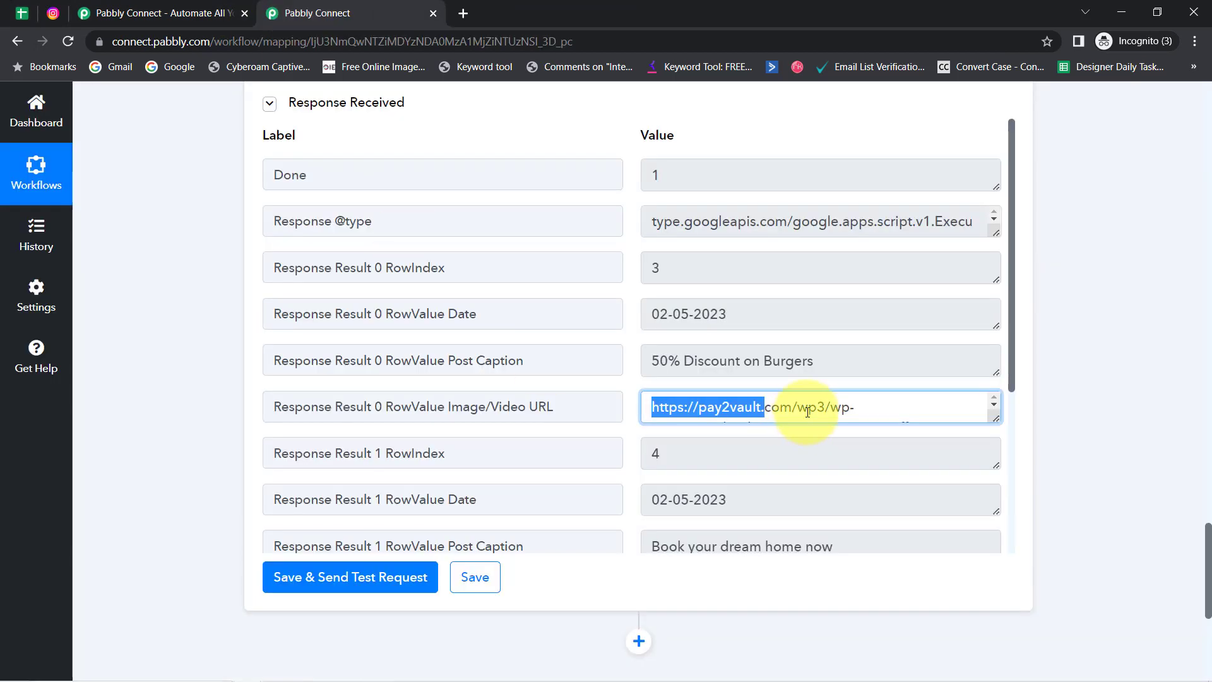
{"action": "triple_click", "coordinate": [727, 394]}
{"action": "key", "text": "ctrl+c"}
{"action": "key", "text": "ctrl+t"}
{"action": "key", "text": "ctrl+v"}
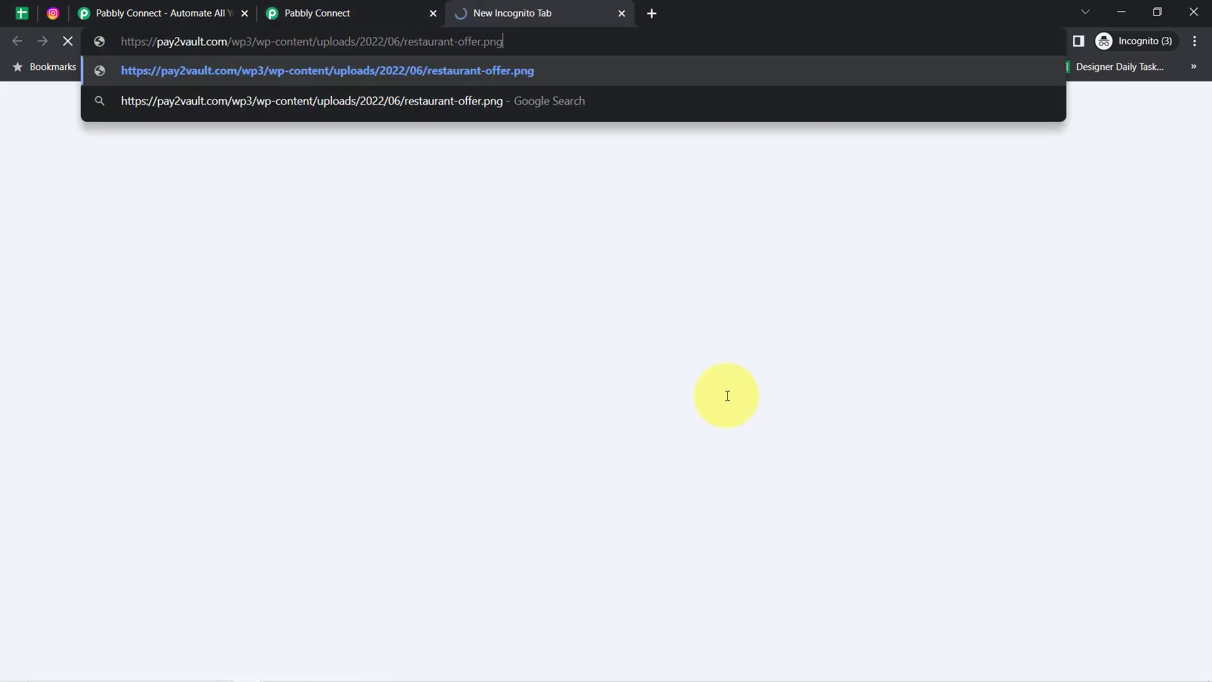
{"action": "key", "text": "Return"}
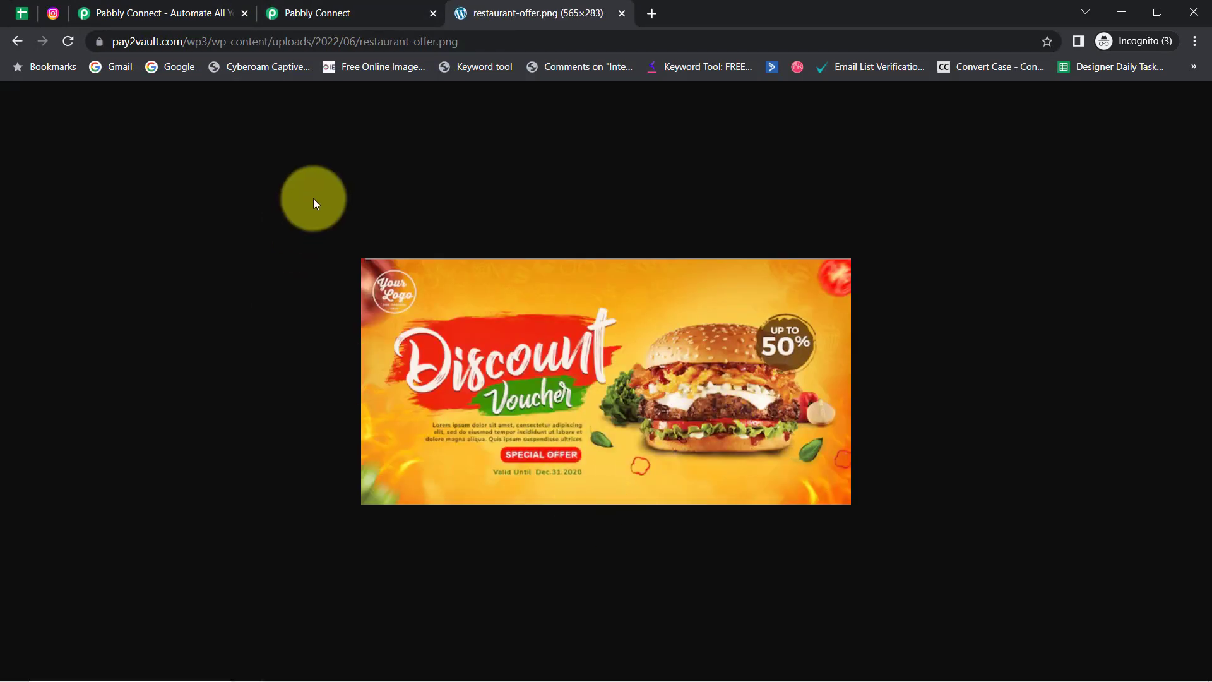
{"action": "left_click", "coordinate": [622, 14]}
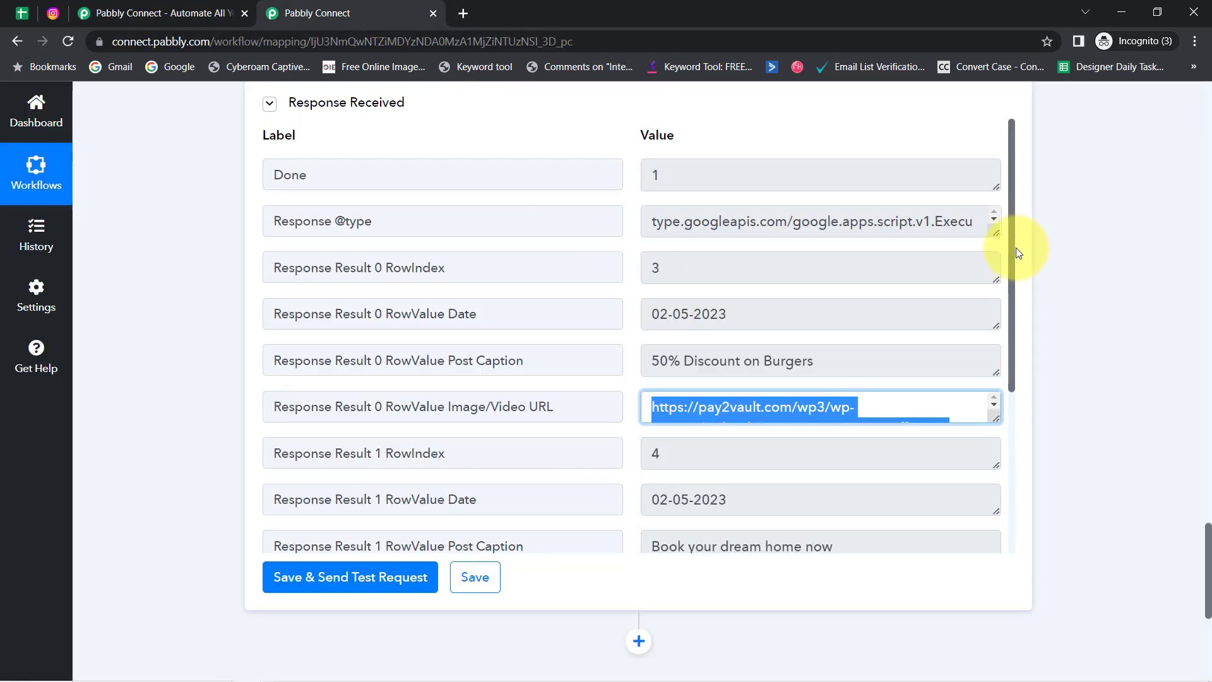
Review the second matched row's caption and image URL in the lookup response
{"action": "scroll", "coordinate": [1010, 265], "scroll_direction": "down", "scroll_amount": 4}
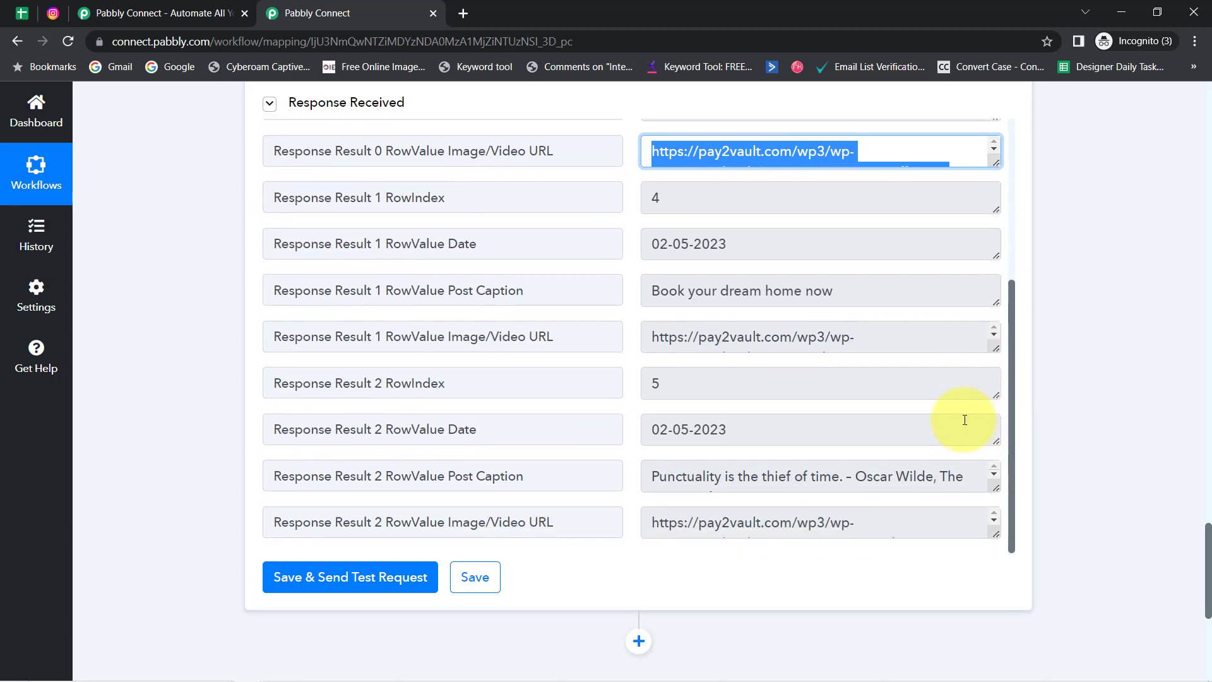
{"action": "left_click_drag", "start_coordinate": [661, 290], "coordinate": [843, 292]}
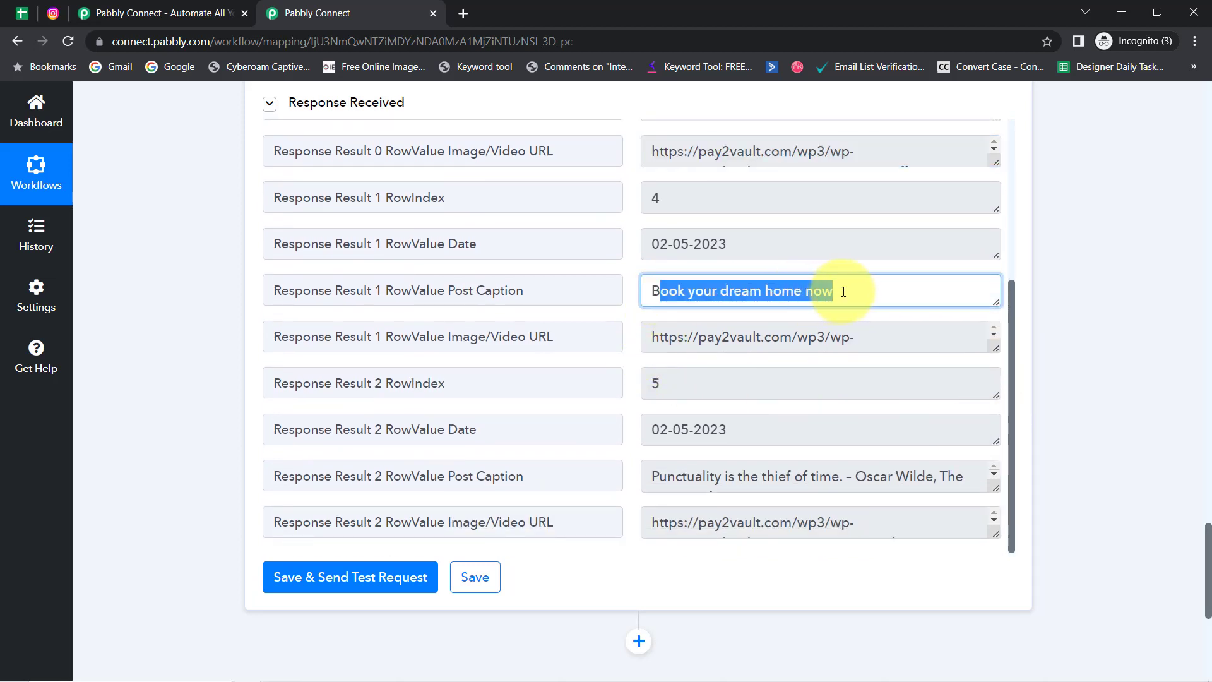
{"action": "left_click_drag", "start_coordinate": [678, 336], "coordinate": [850, 338]}
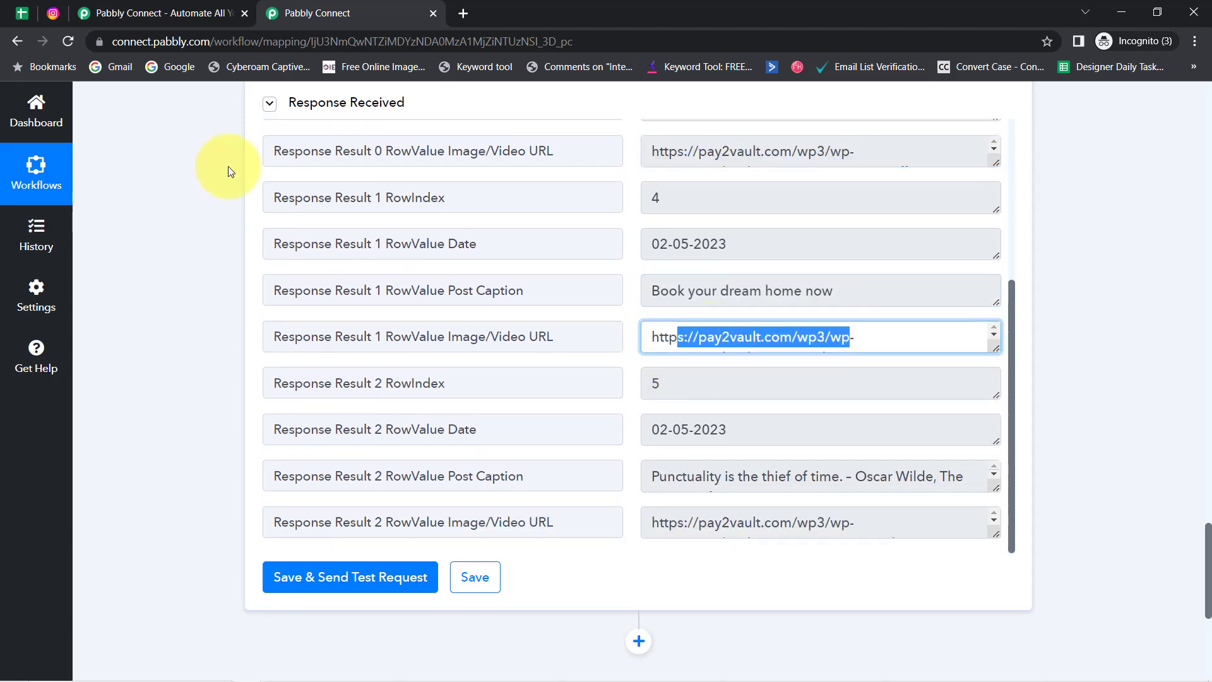
Check the captions in rows 4 and 5 and the row 4 image URL in the Google Sheets spreadsheet
{"action": "left_click", "coordinate": [20, 22]}
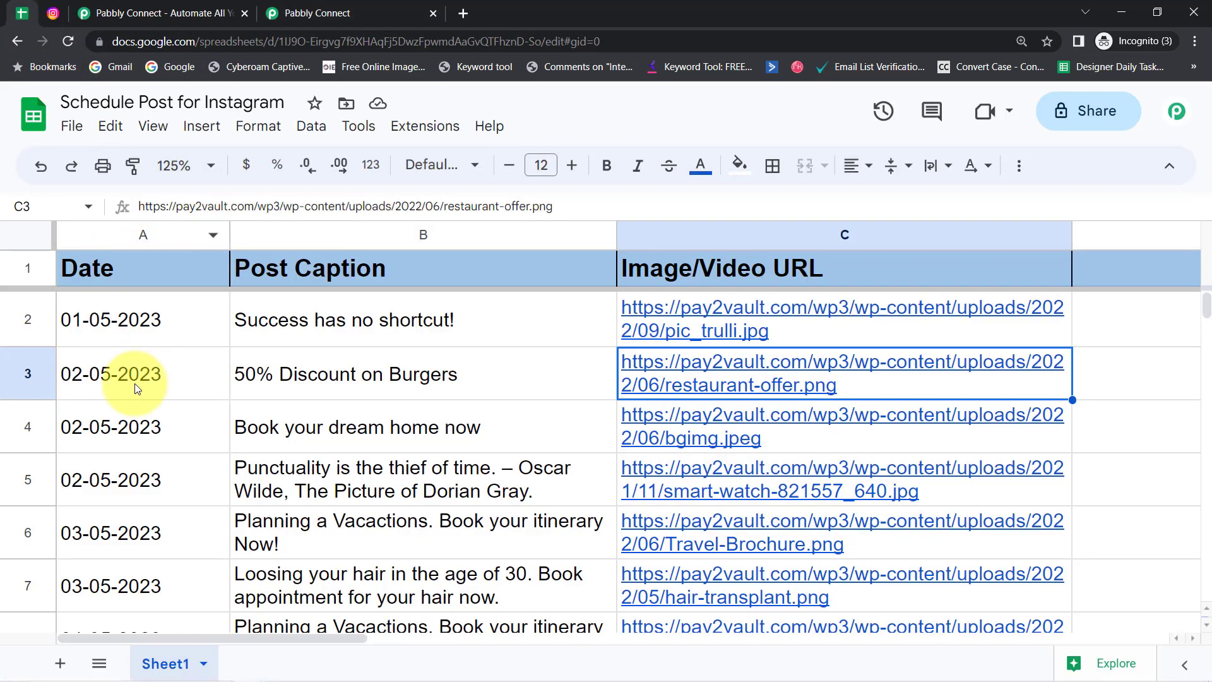
{"action": "left_click", "coordinate": [320, 430]}
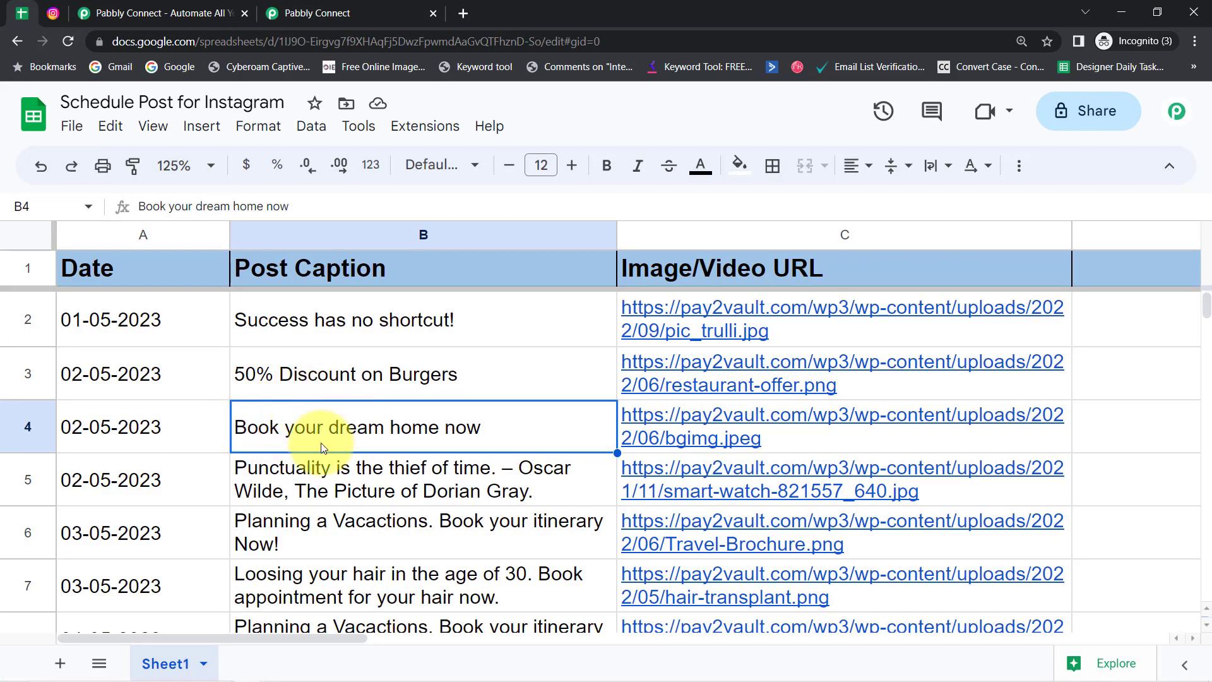
{"action": "left_click", "coordinate": [650, 420]}
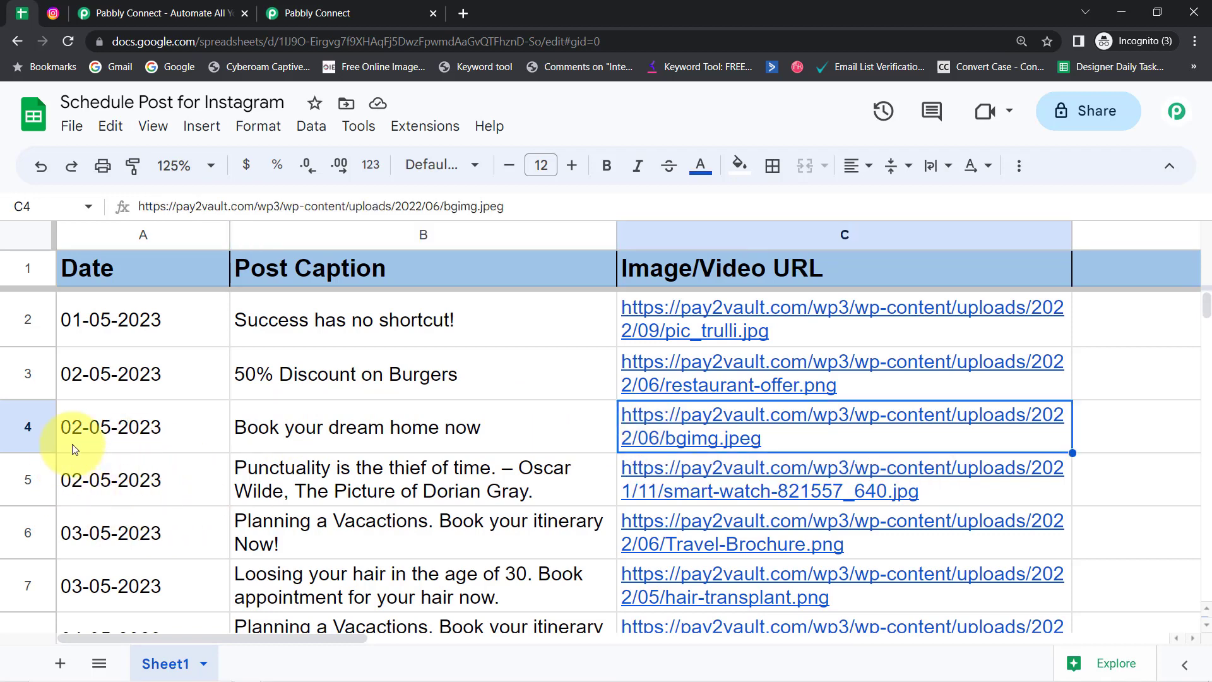
{"action": "left_click", "coordinate": [279, 483]}
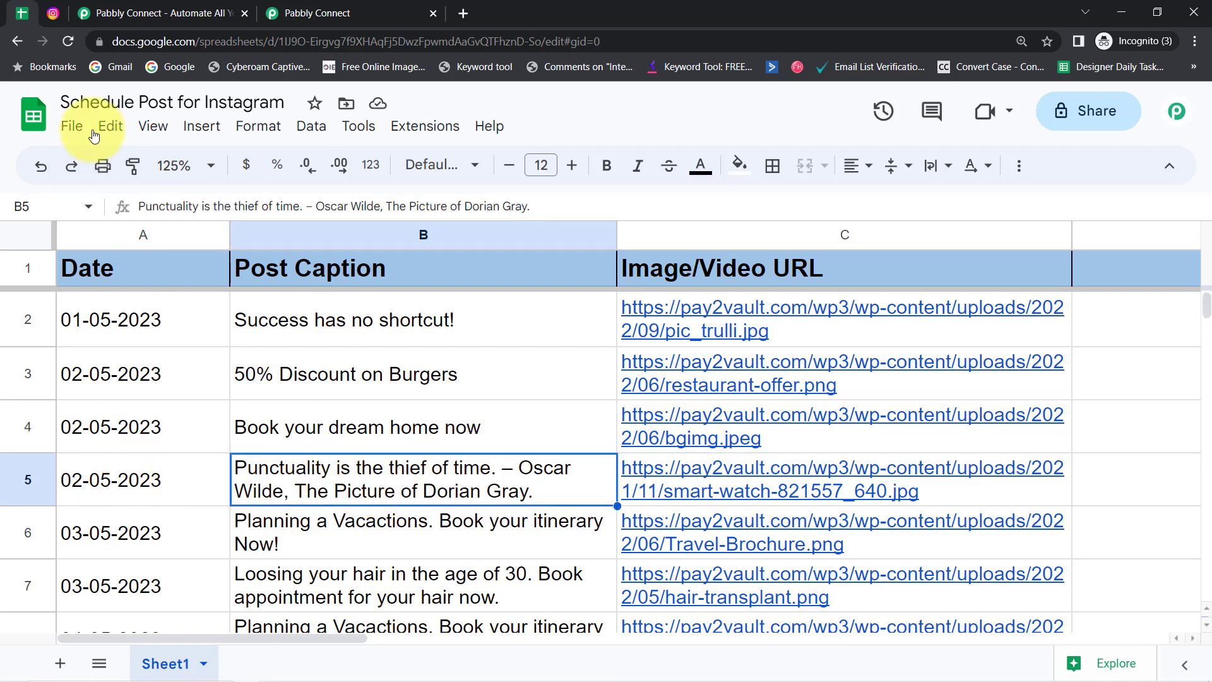
Return to Pabbly Connect and review the third matched row's caption and image URL in the lookup response
{"action": "left_click", "coordinate": [297, 13]}
{"action": "left_click_drag", "start_coordinate": [671, 468], "coordinate": [652, 429]}
{"action": "left_click_drag", "start_coordinate": [714, 520], "coordinate": [730, 419]}
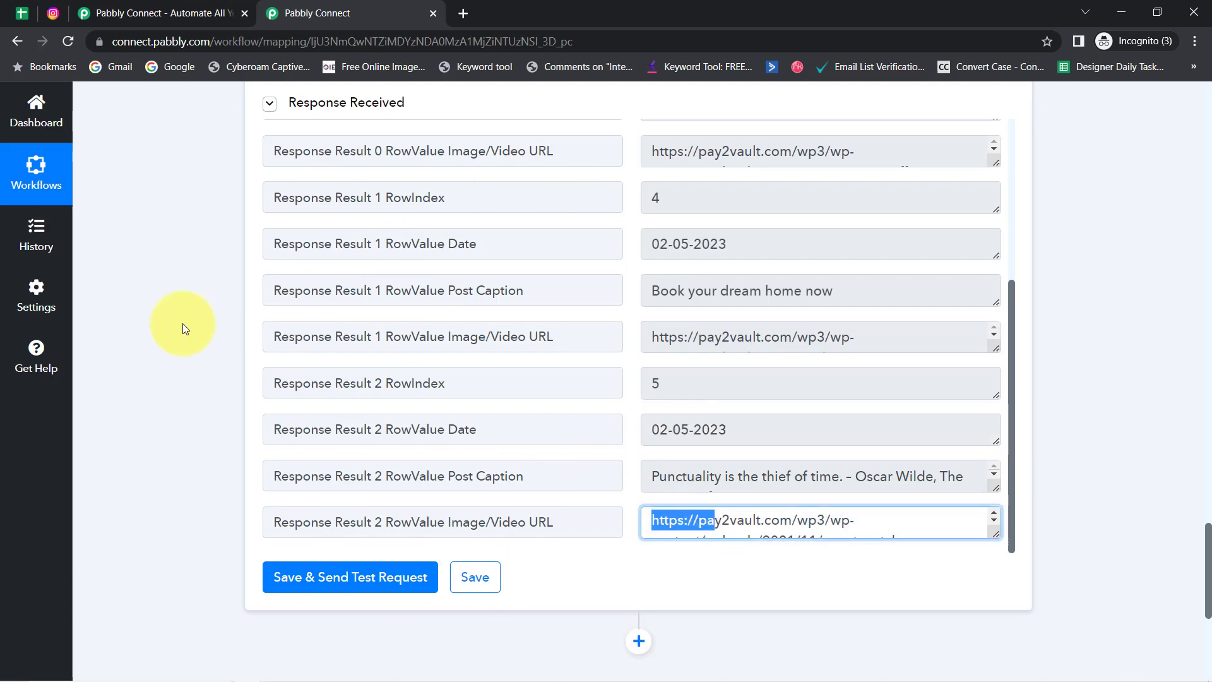
Revisit the spreadsheet, then recheck the first result's image URL and the second result's row index and caption in the lookup response
{"action": "left_click", "coordinate": [22, 13]}
{"action": "left_click", "coordinate": [315, 12]}
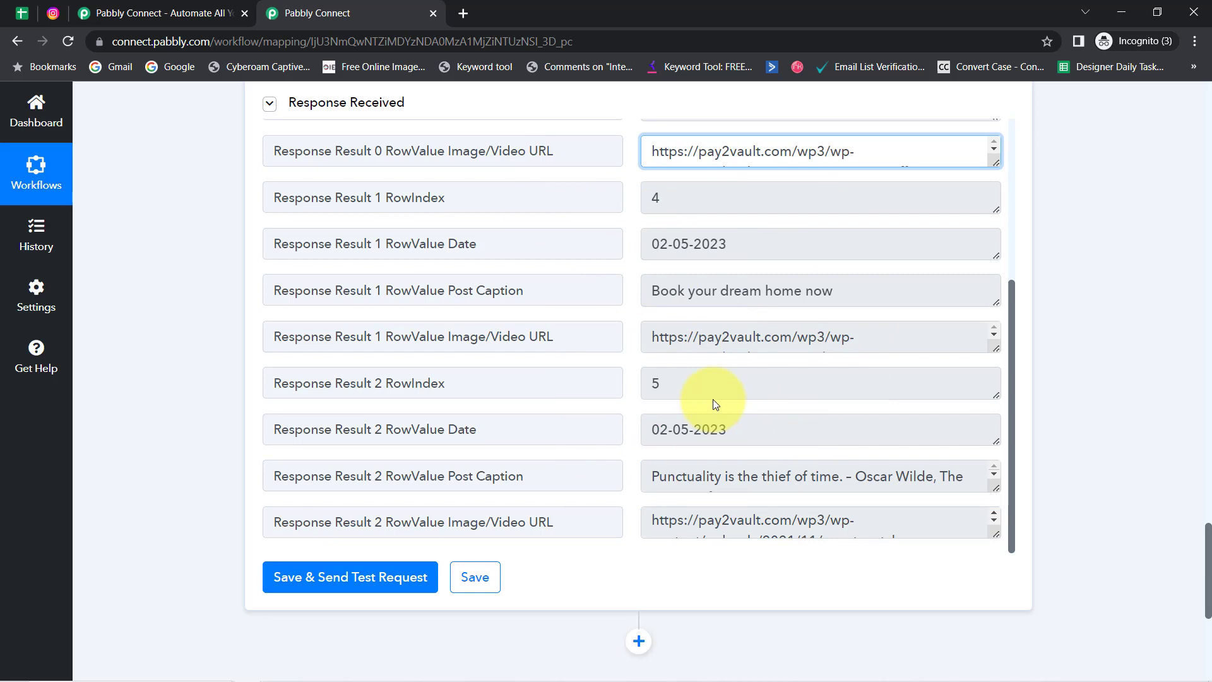
{"action": "double_click", "coordinate": [690, 151]}
{"action": "left_click_drag", "start_coordinate": [663, 201], "coordinate": [626, 203]}
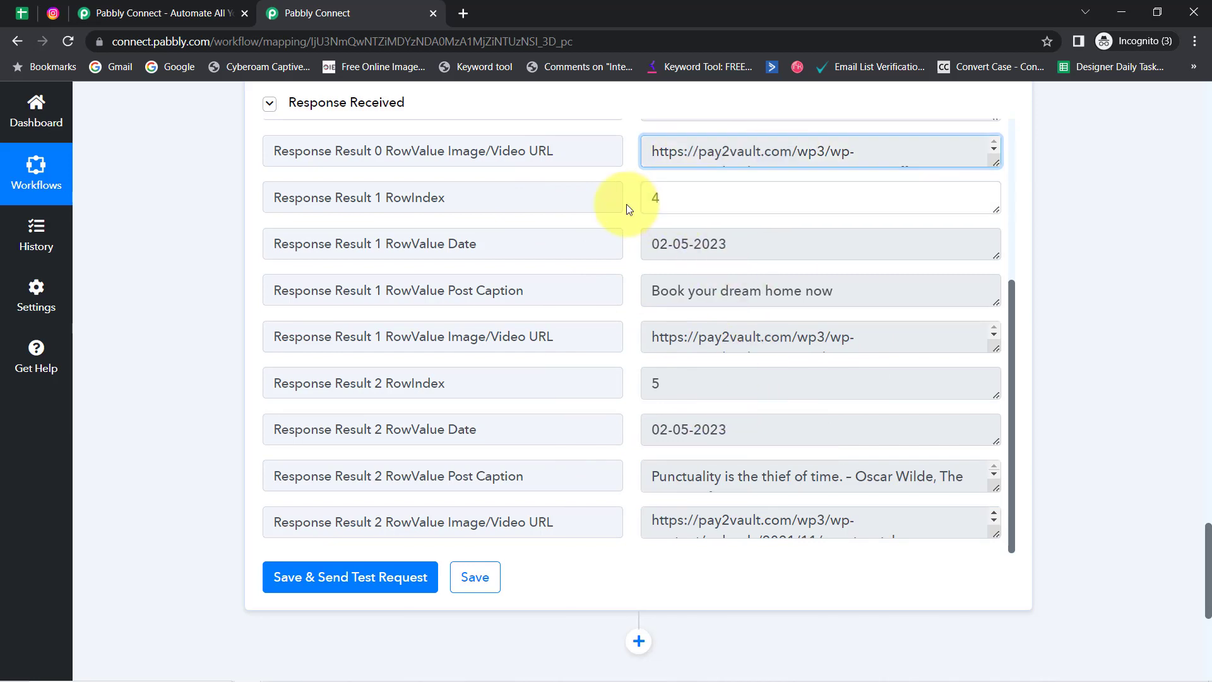
{"action": "left_click", "coordinate": [766, 292]}
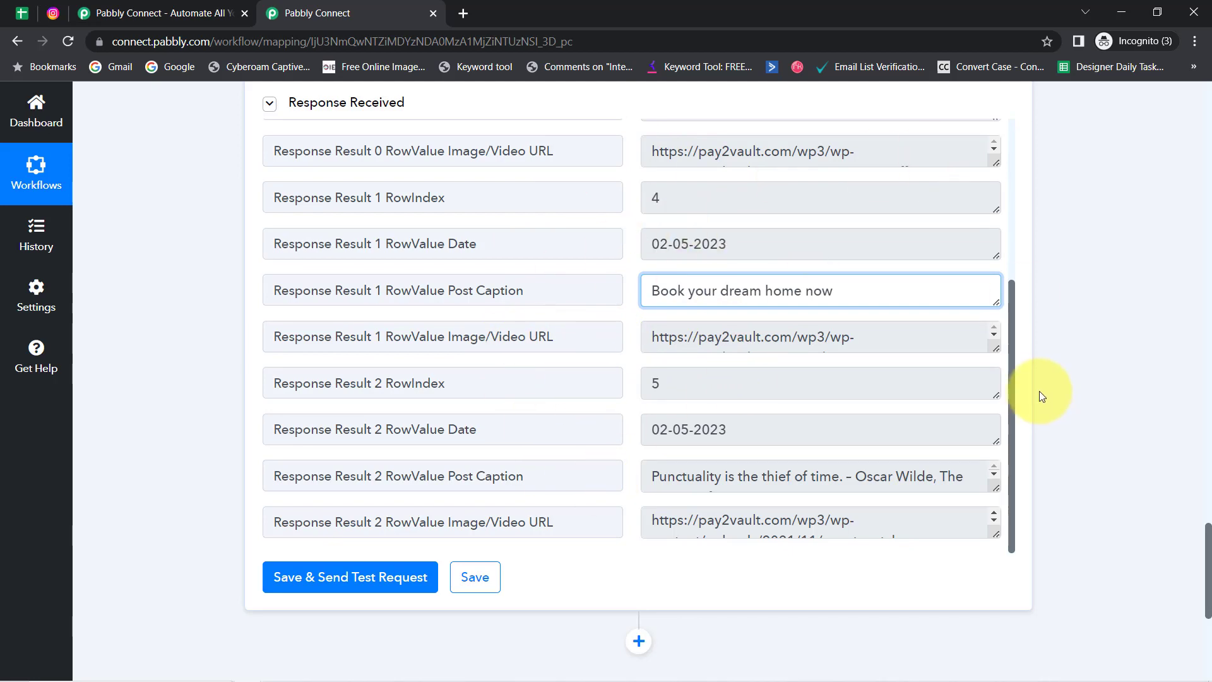
Turn off Simple Response for the Google Sheets lookup, then save it and send a new test request
{"action": "left_click_drag", "start_coordinate": [1008, 388], "coordinate": [994, 206]}
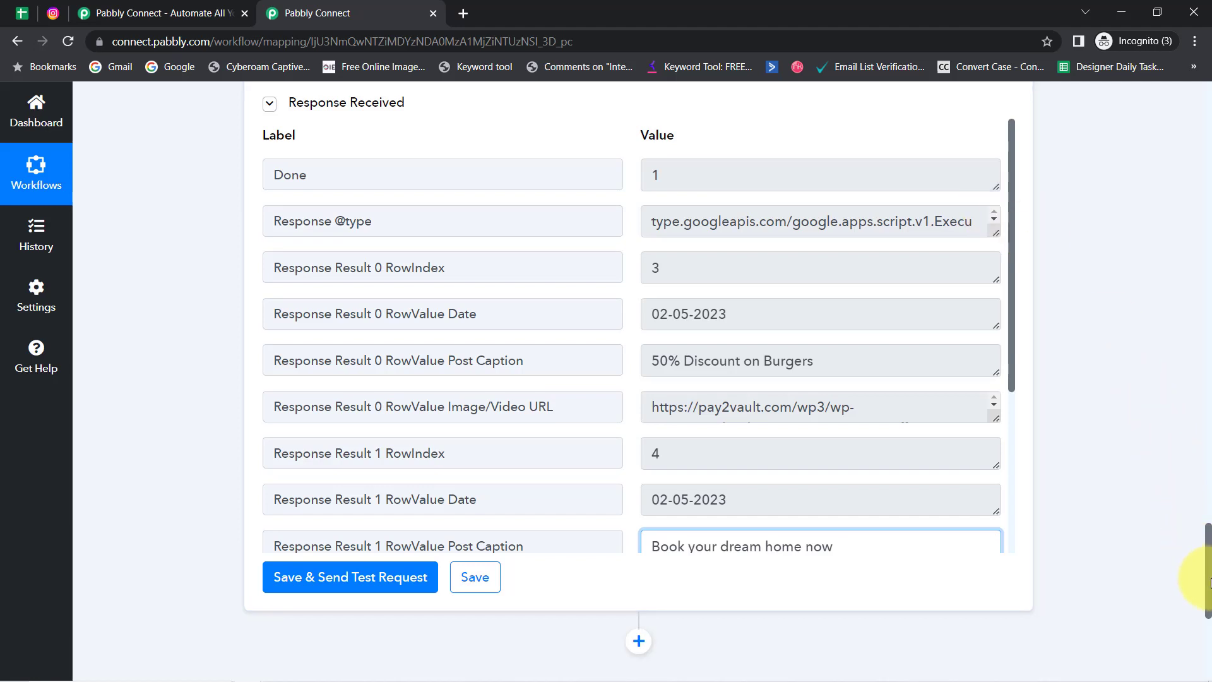
{"action": "mouse_move", "coordinate": [1207, 584]}
{"action": "left_mouse_down"}
{"action": "mouse_move", "coordinate": [1206, 548]}
{"action": "mouse_move", "coordinate": [1206, 565]}
{"action": "left_mouse_up"}
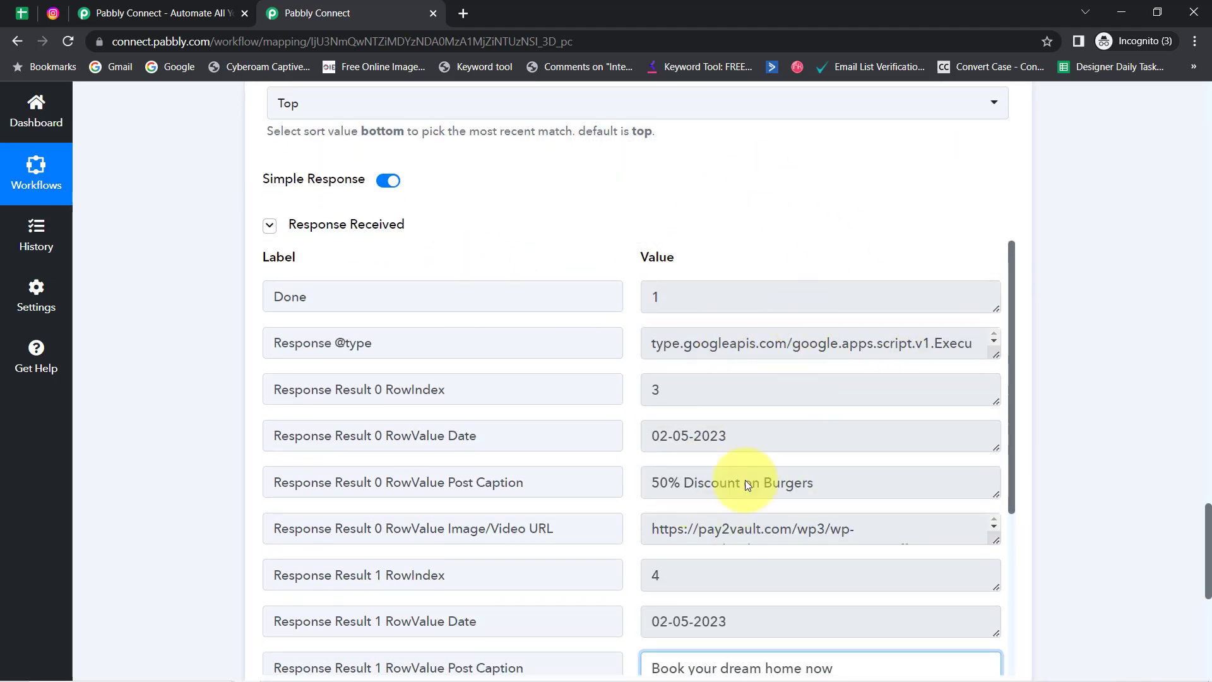
{"action": "left_click", "coordinate": [386, 181]}
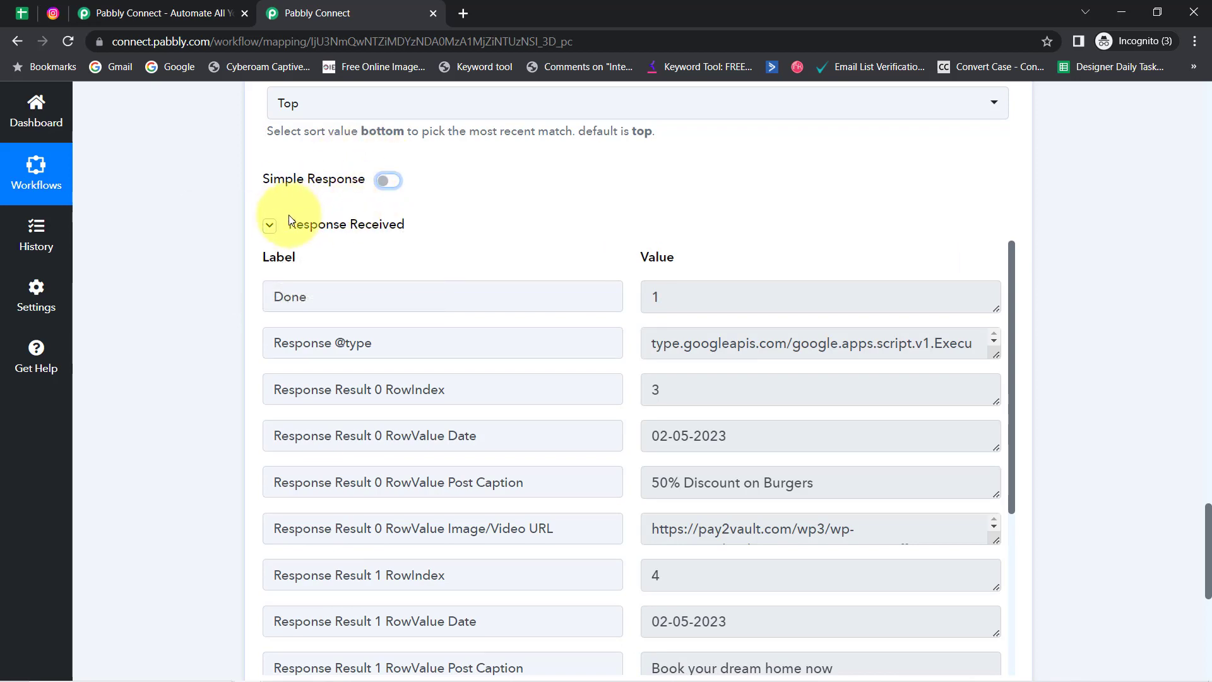
{"action": "left_click", "coordinate": [270, 225]}
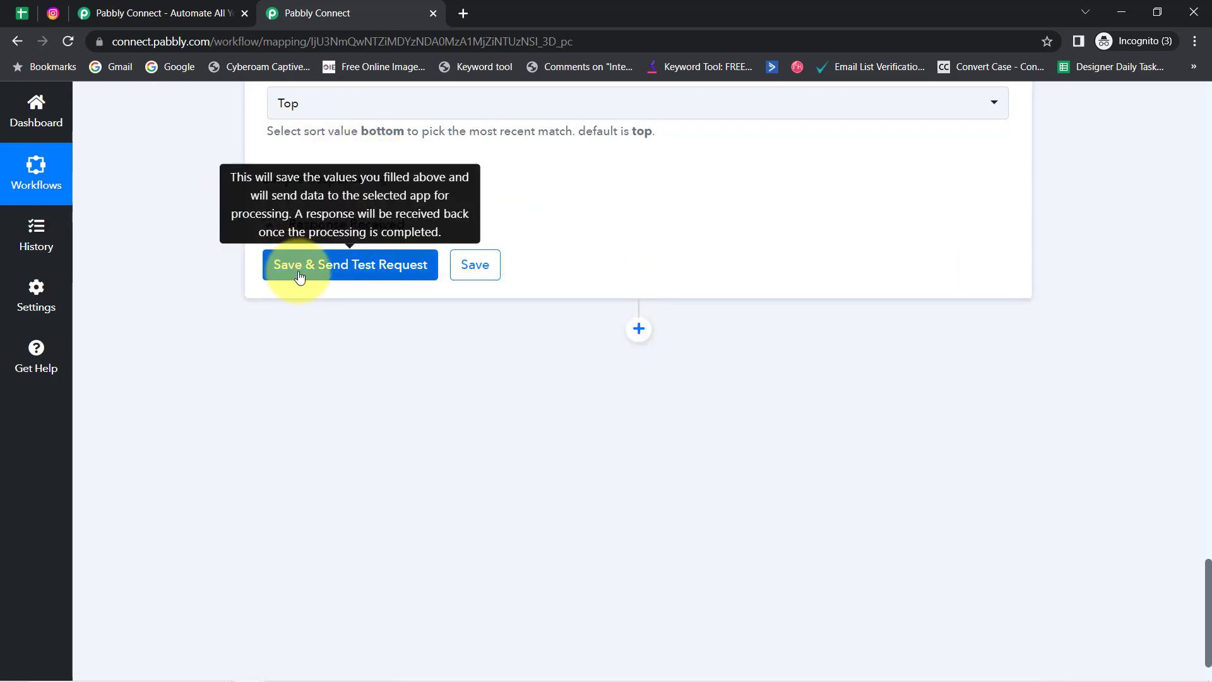
{"action": "left_click", "coordinate": [303, 268]}
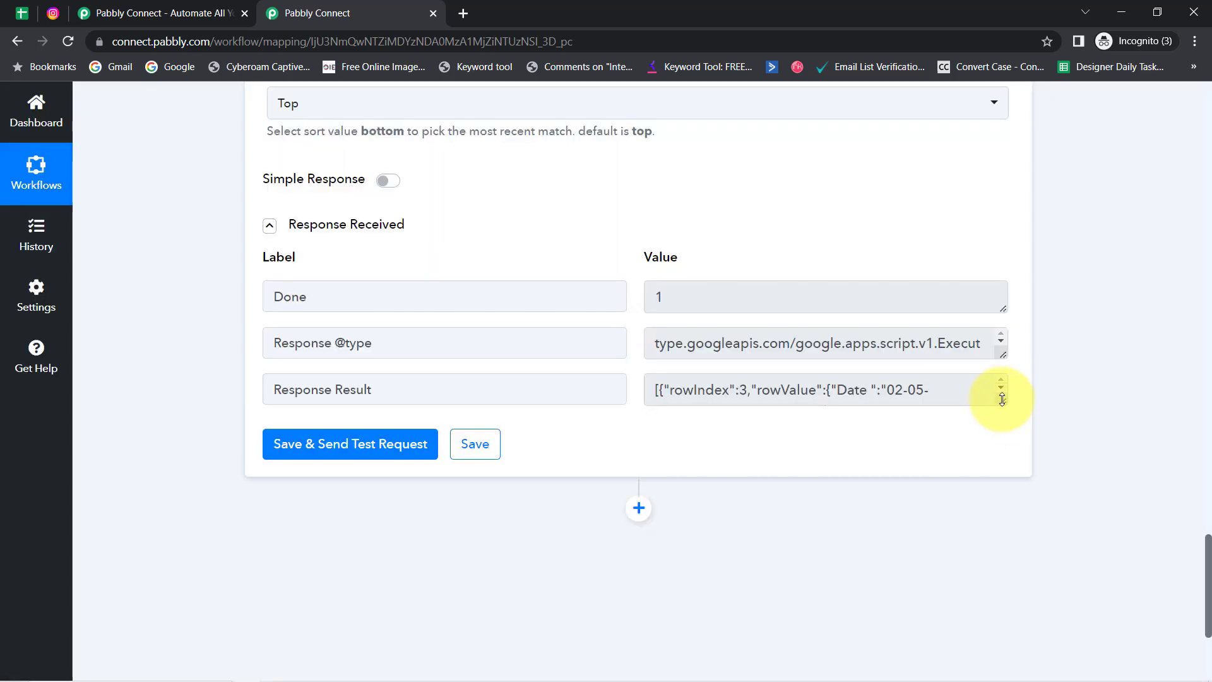
Enlarge the Response Result value and examine the first record's date, caption and image URL in the array
{"action": "left_click_drag", "start_coordinate": [1004, 404], "coordinate": [972, 618]}
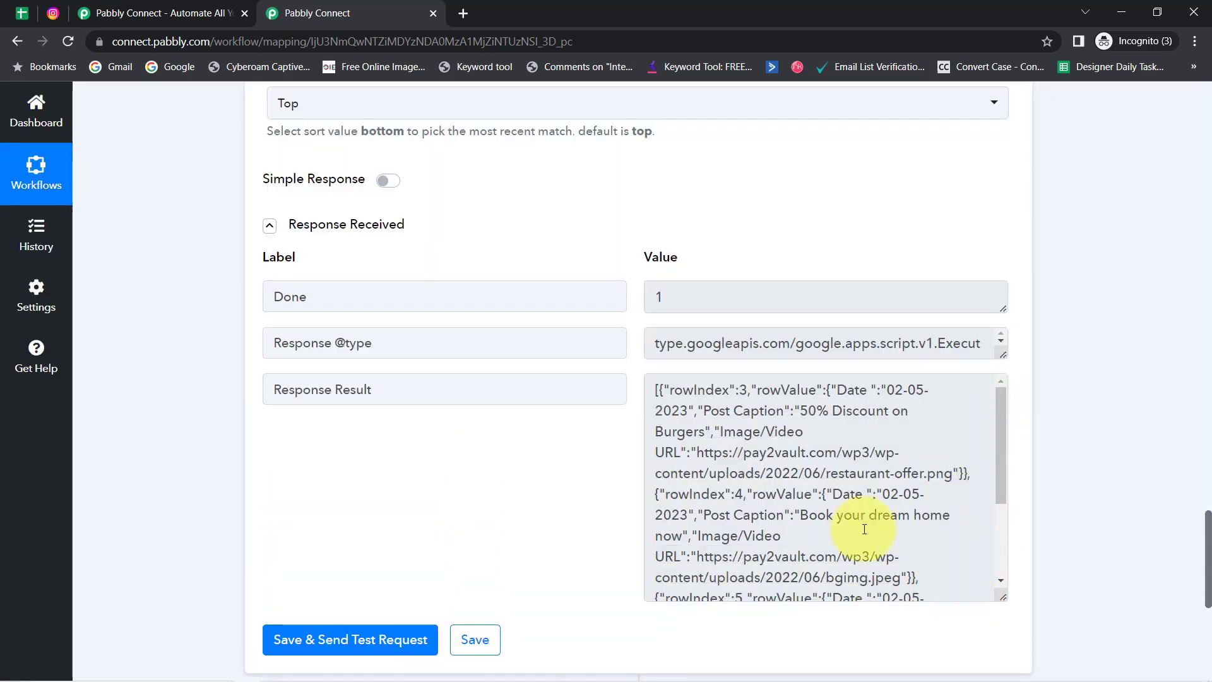
{"action": "left_click_drag", "start_coordinate": [697, 416], "coordinate": [832, 617]}
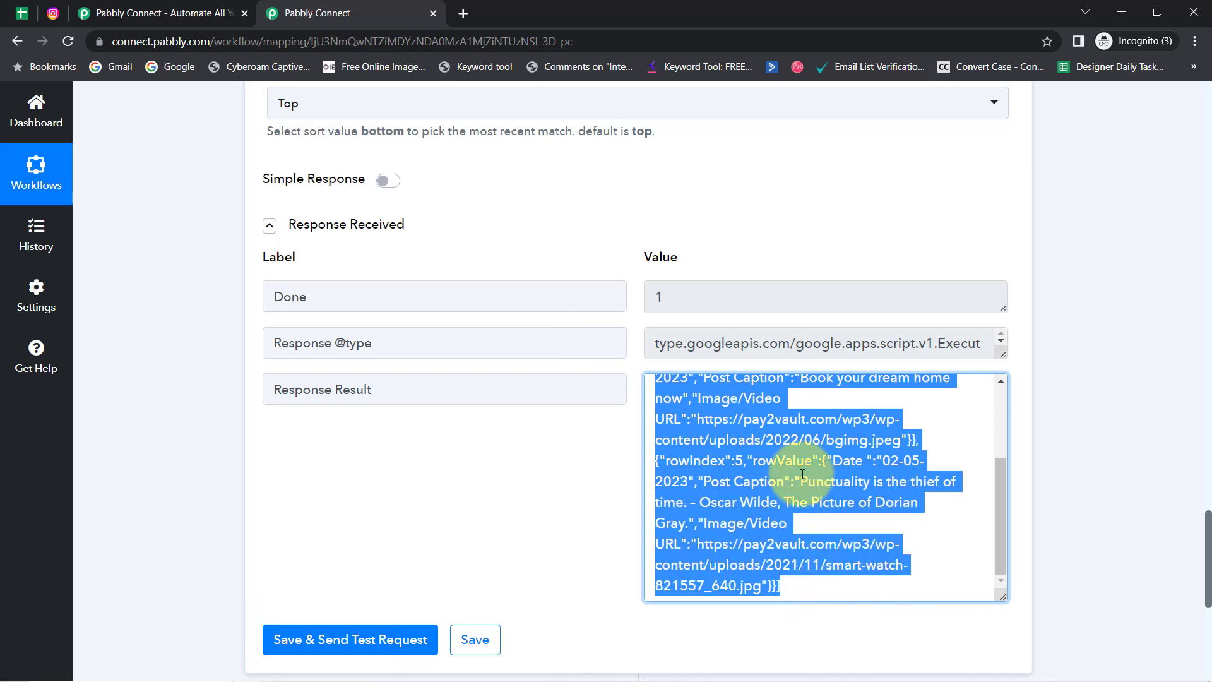
{"action": "left_click", "coordinate": [791, 461]}
{"action": "left_click_drag", "start_coordinate": [999, 495], "coordinate": [983, 385]}
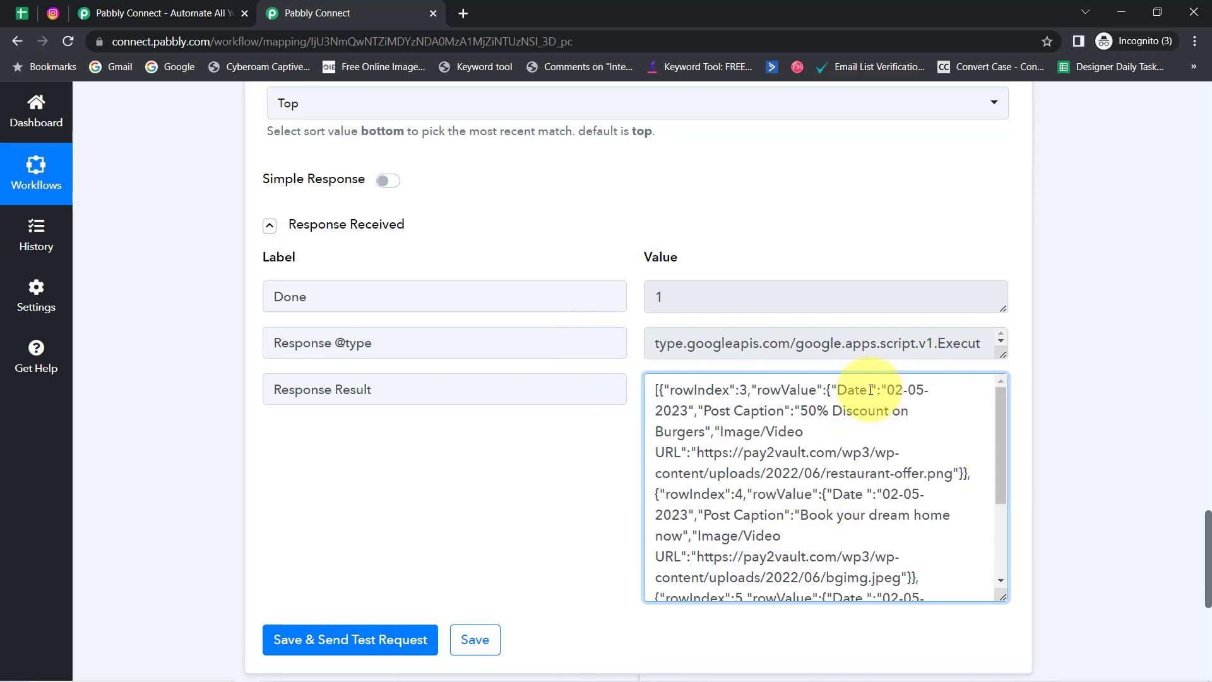
{"action": "left_click_drag", "start_coordinate": [887, 389], "coordinate": [707, 414]}
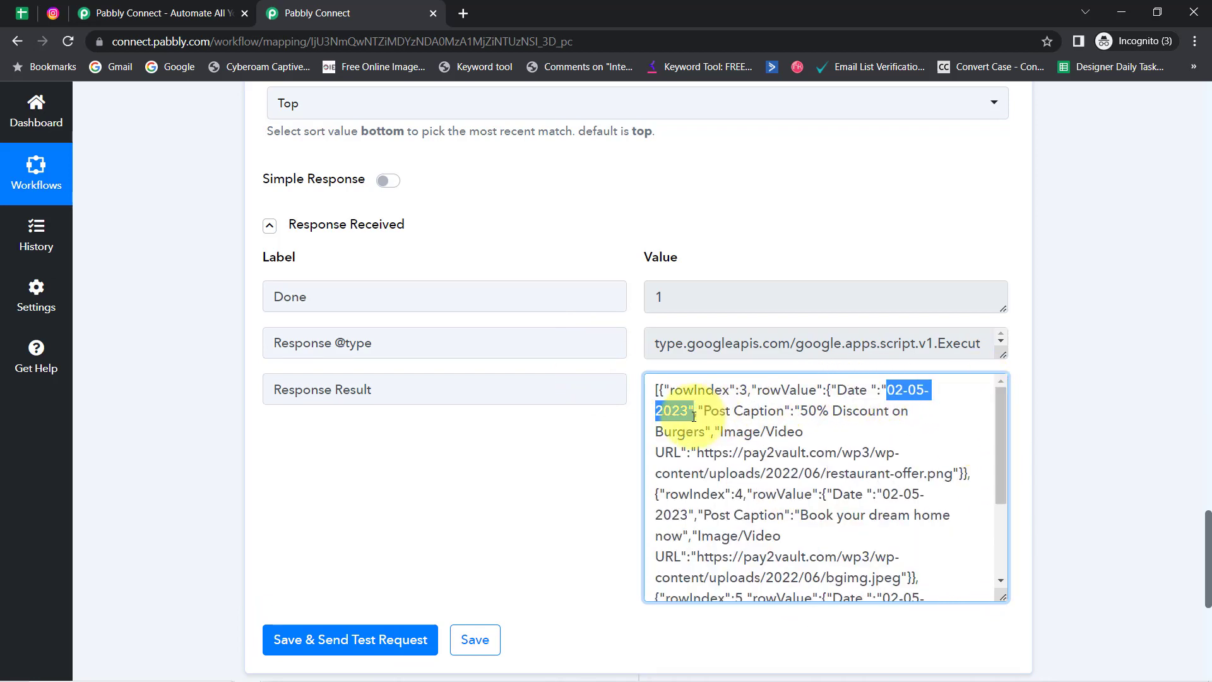
{"action": "left_click_drag", "start_coordinate": [808, 411], "coordinate": [886, 453]}
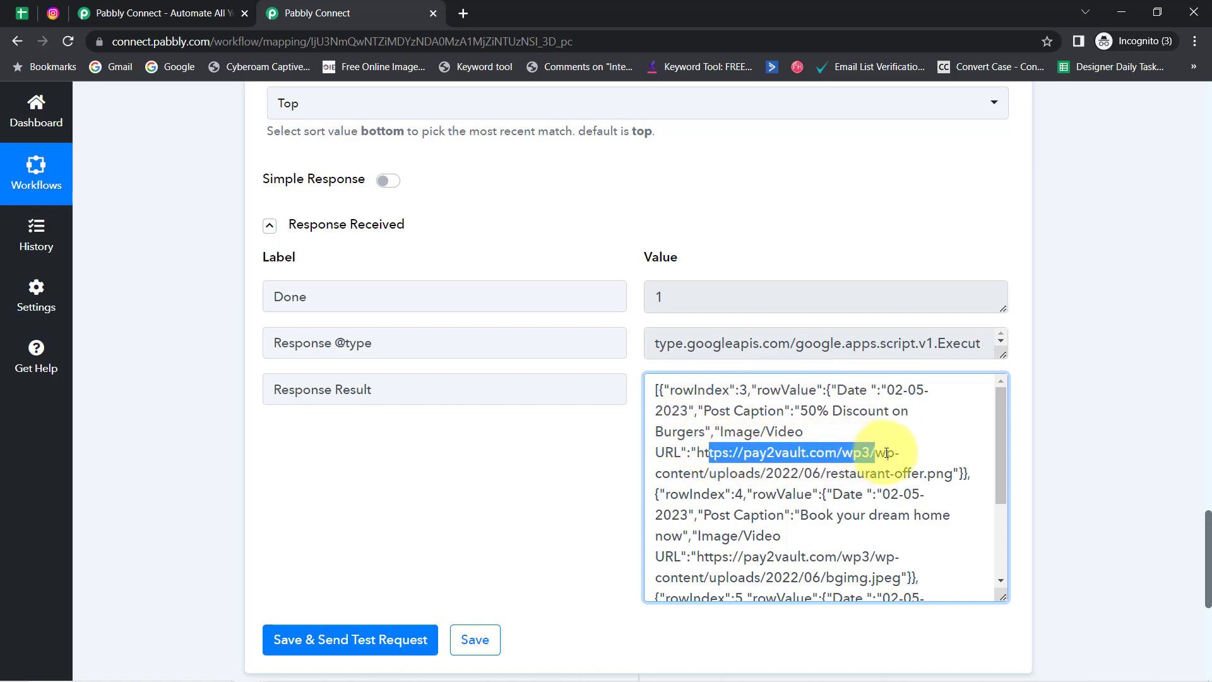
Examine the row 4 and row 5 records in the Response Result array
{"action": "left_click", "coordinate": [833, 494]}
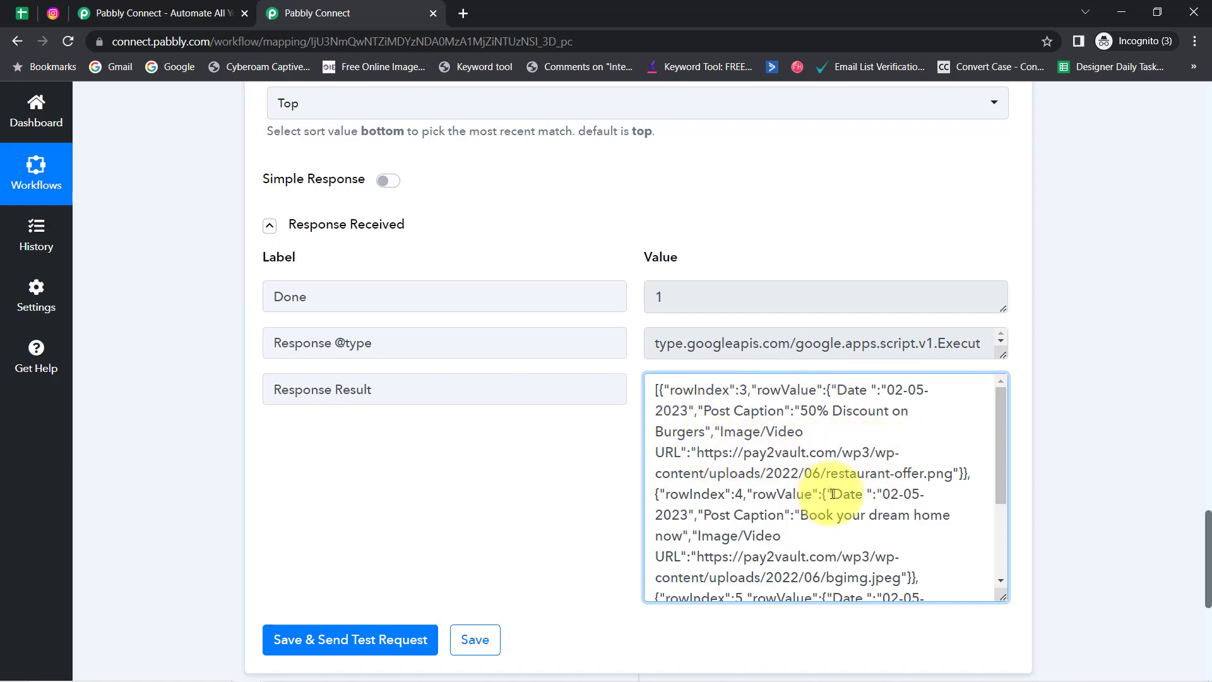
{"action": "left_click_drag", "start_coordinate": [852, 494], "coordinate": [986, 476]}
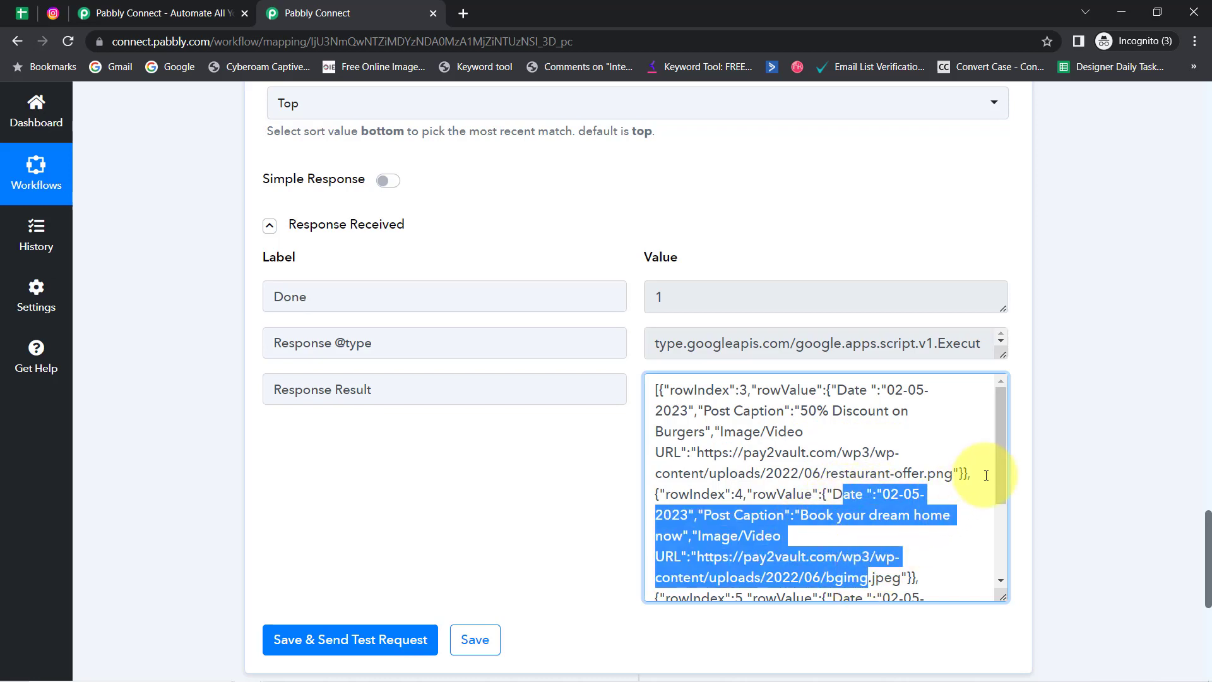
{"action": "scroll", "coordinate": [1000, 486], "scroll_direction": "down", "scroll_amount": 2}
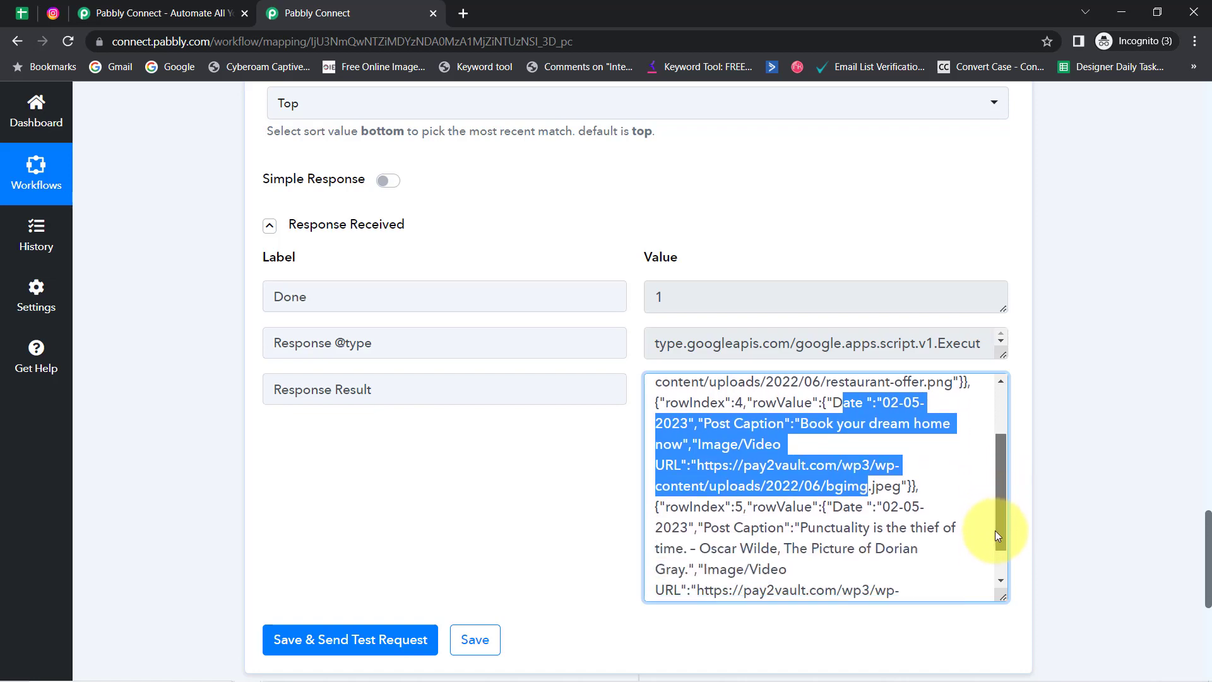
{"action": "left_click_drag", "start_coordinate": [833, 469], "coordinate": [812, 567]}
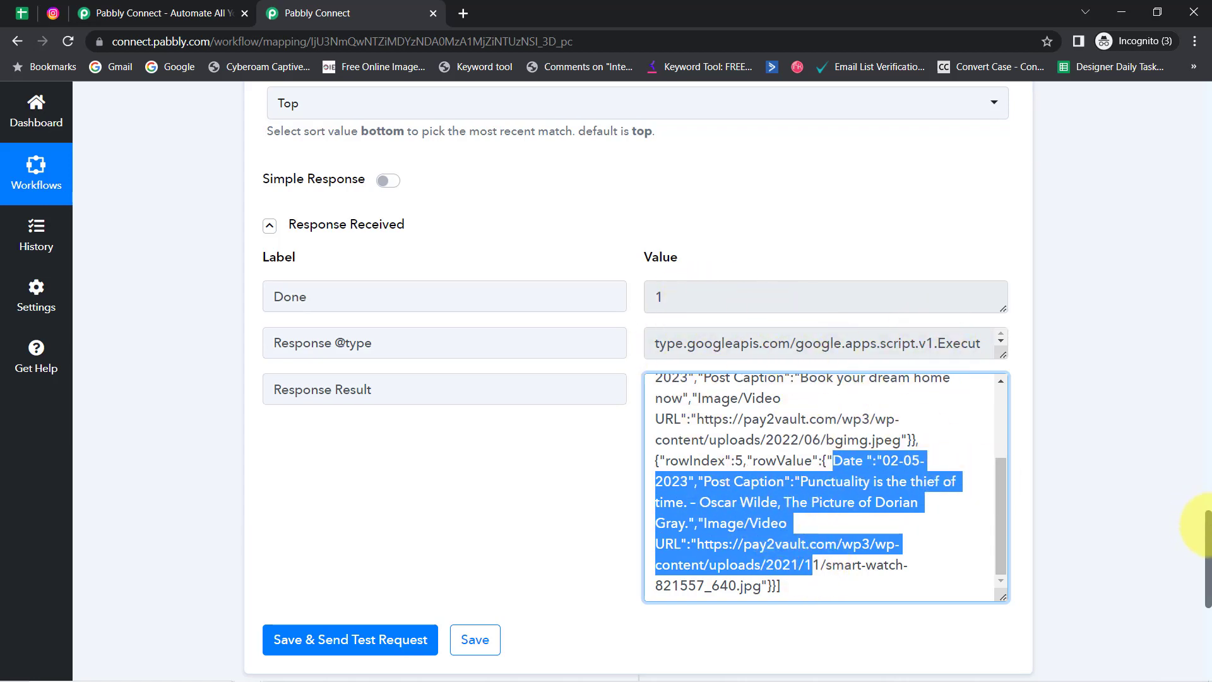
Add an action step after the Google Sheets lookup and choose Iterator by Pabbly as its app
{"action": "left_click_drag", "start_coordinate": [1209, 535], "coordinate": [1200, 602]}
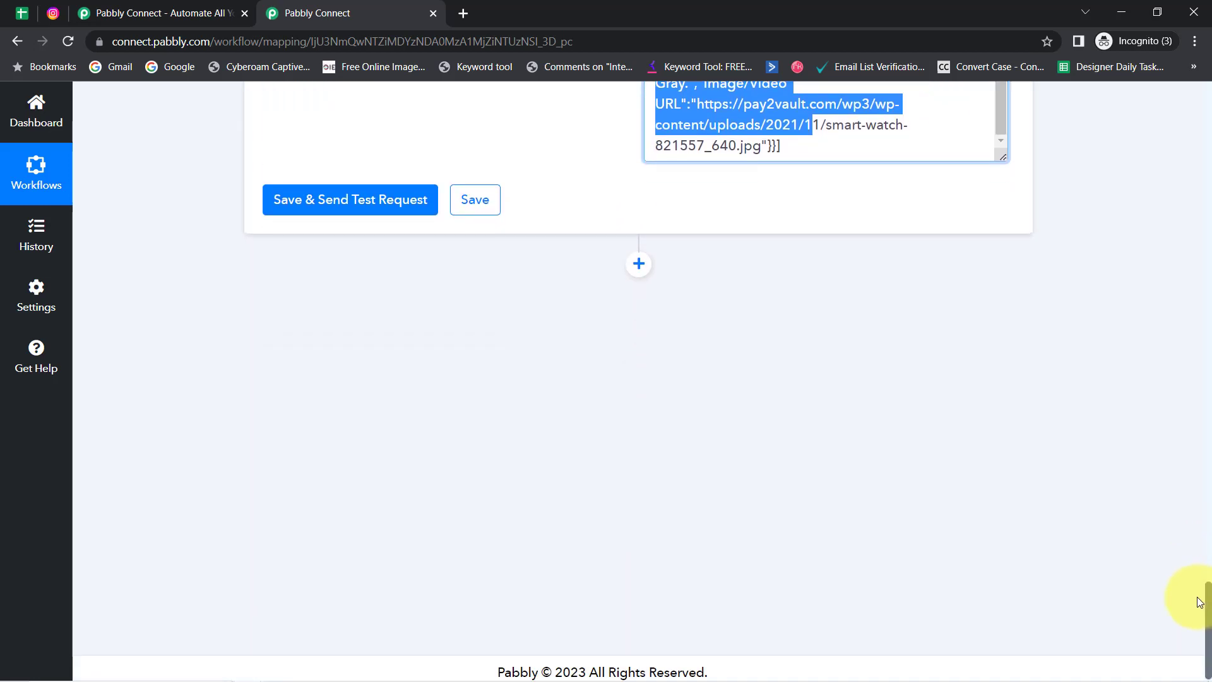
{"action": "left_click", "coordinate": [639, 267]}
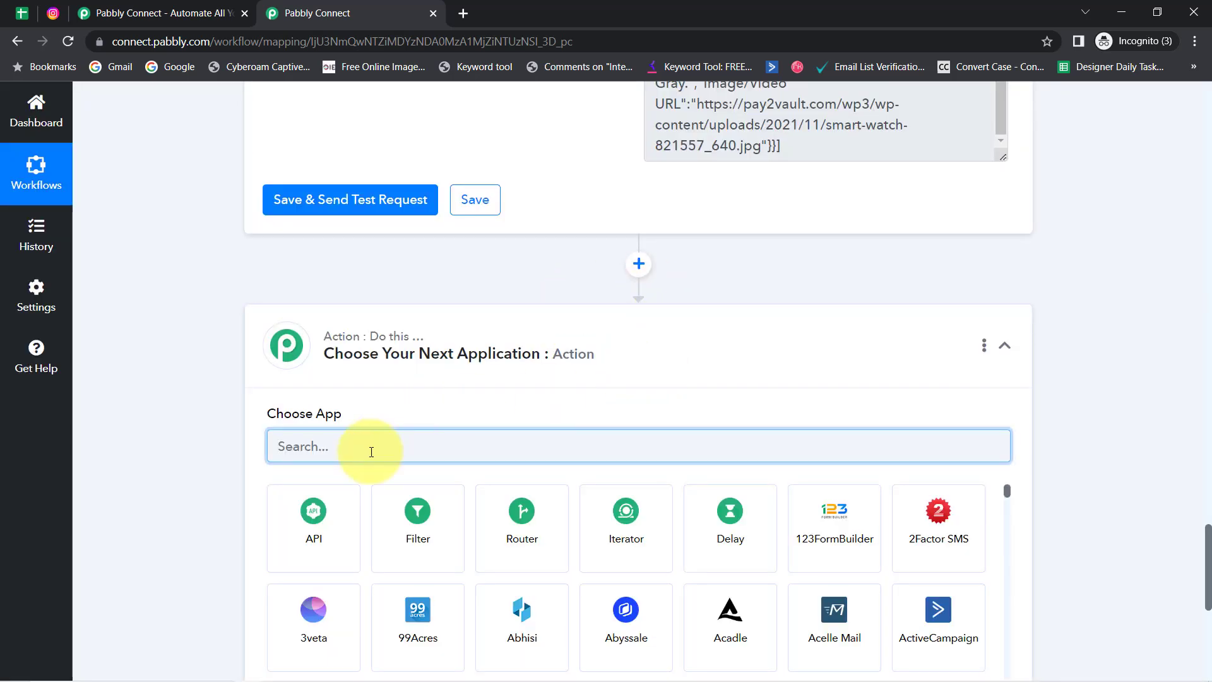
{"action": "type", "text": "te"}
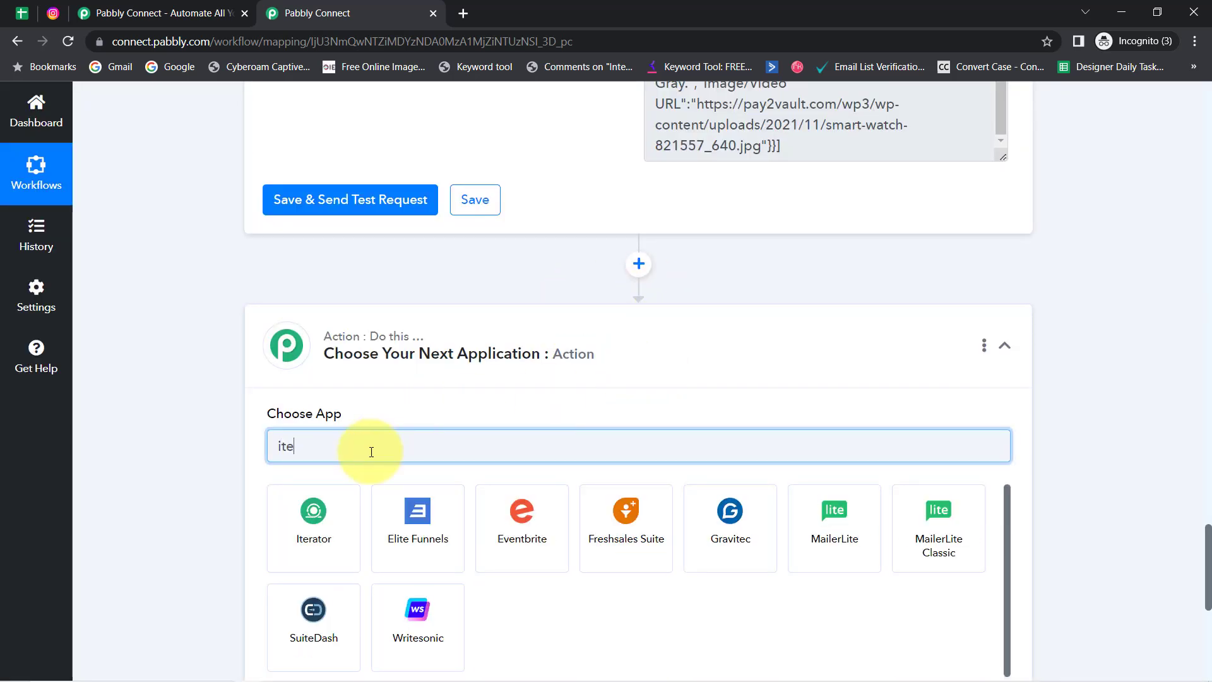
{"action": "left_click", "coordinate": [296, 554]}
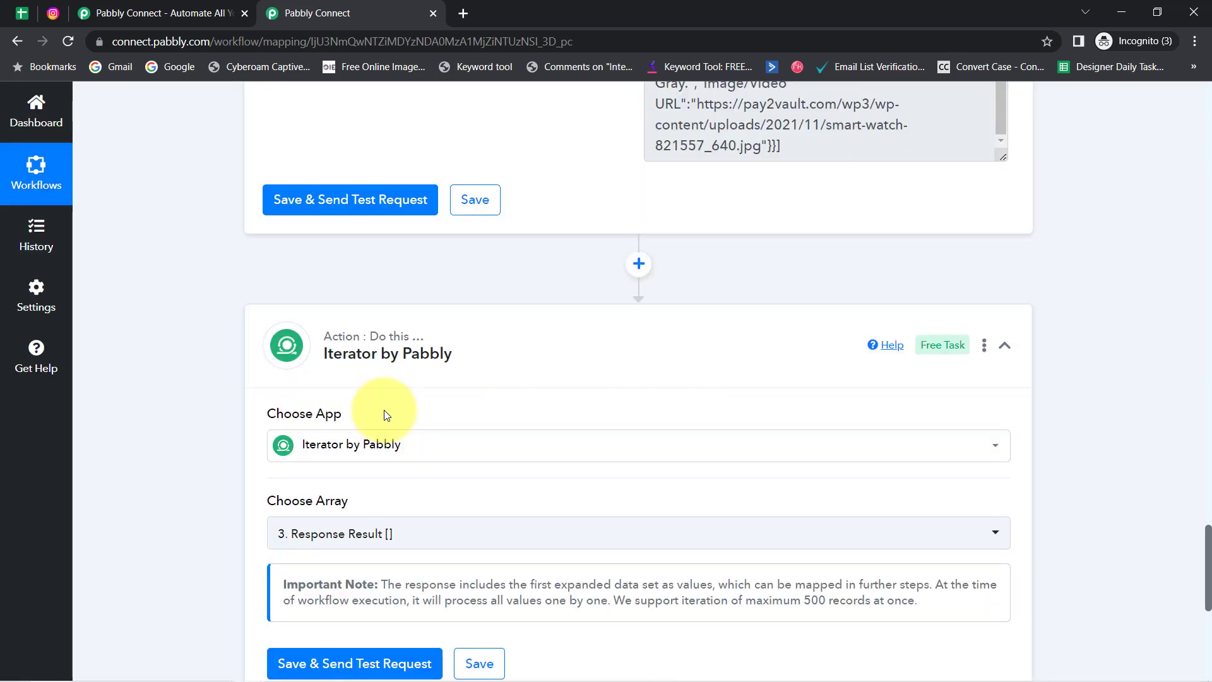
Set the iterator's array to "3. Response Result []" from the Google Sheets step
{"action": "scroll", "coordinate": [1208, 537], "scroll_direction": "down", "scroll_amount": 1}
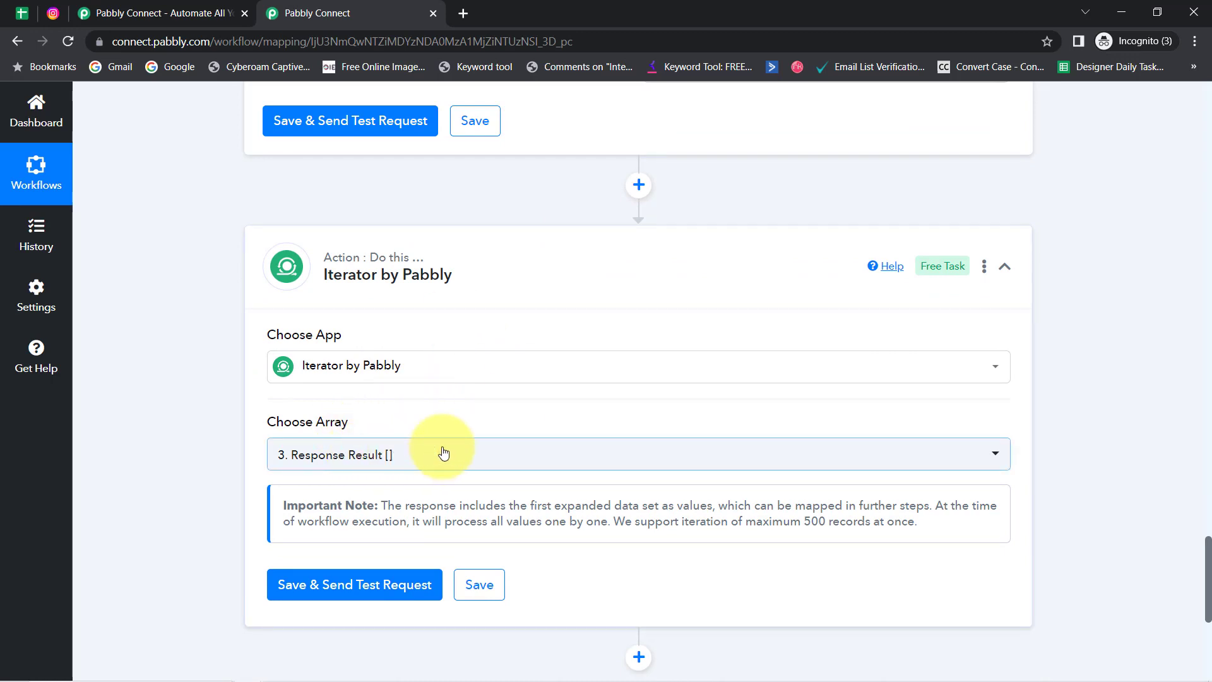
{"action": "mouse_move", "coordinate": [286, 423]}
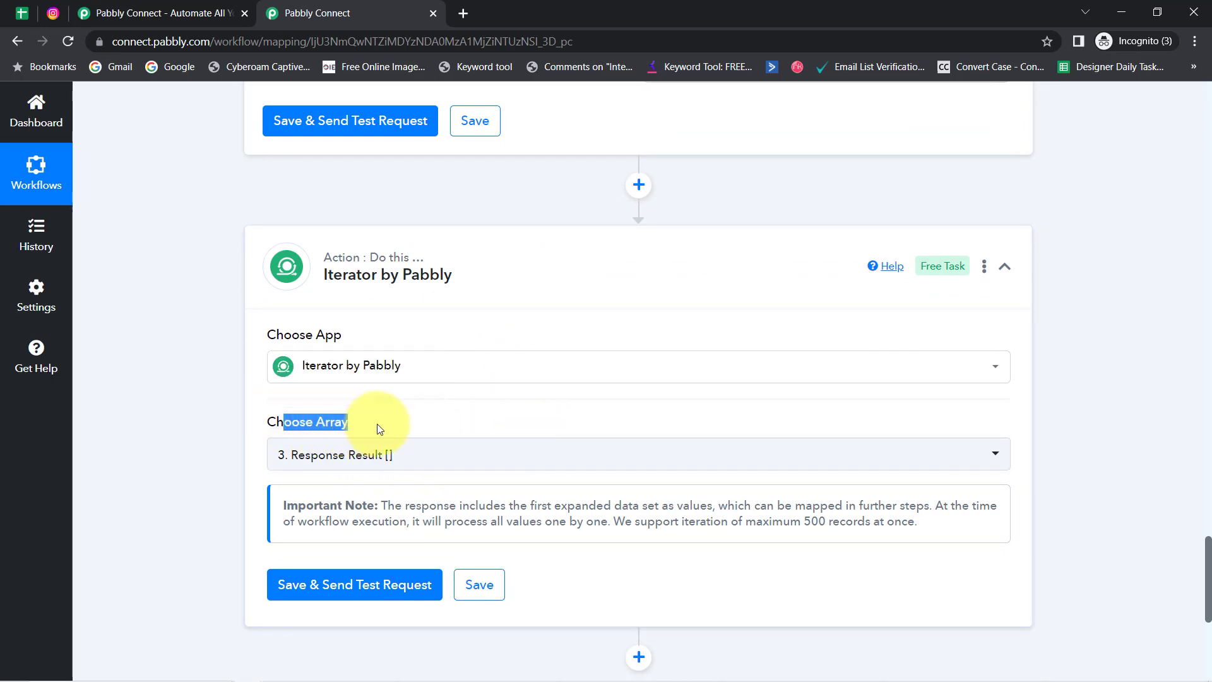
{"action": "left_click", "coordinate": [354, 454]}
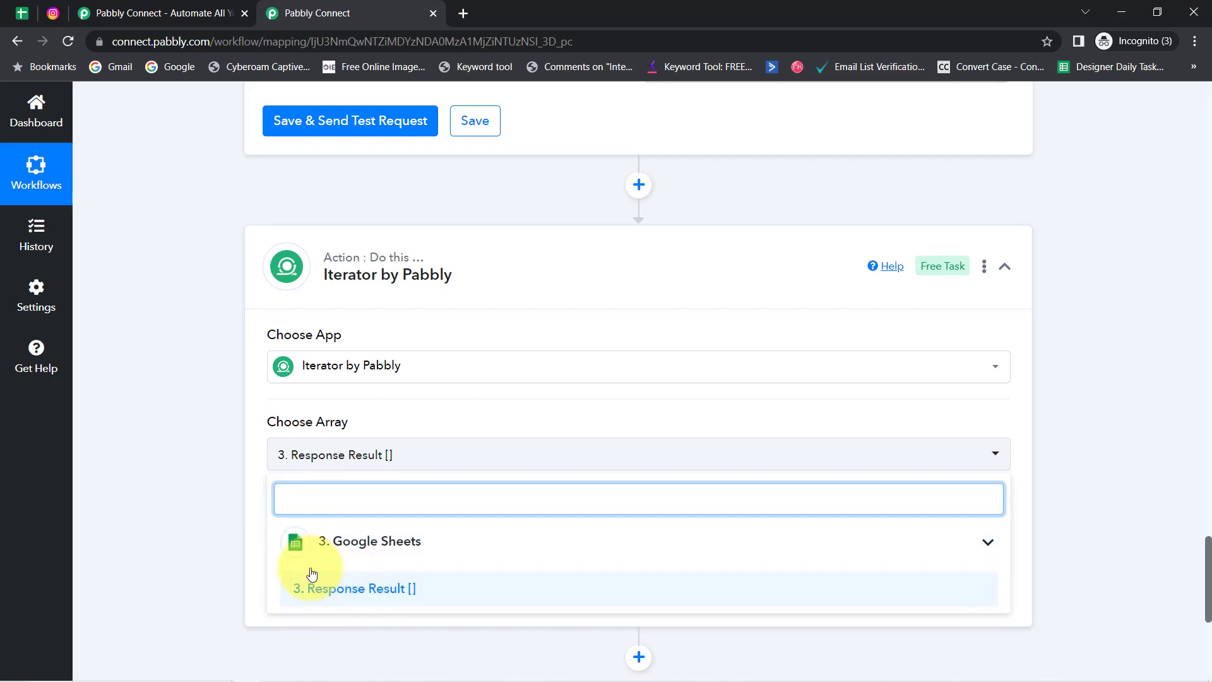
{"action": "left_click", "coordinate": [326, 593]}
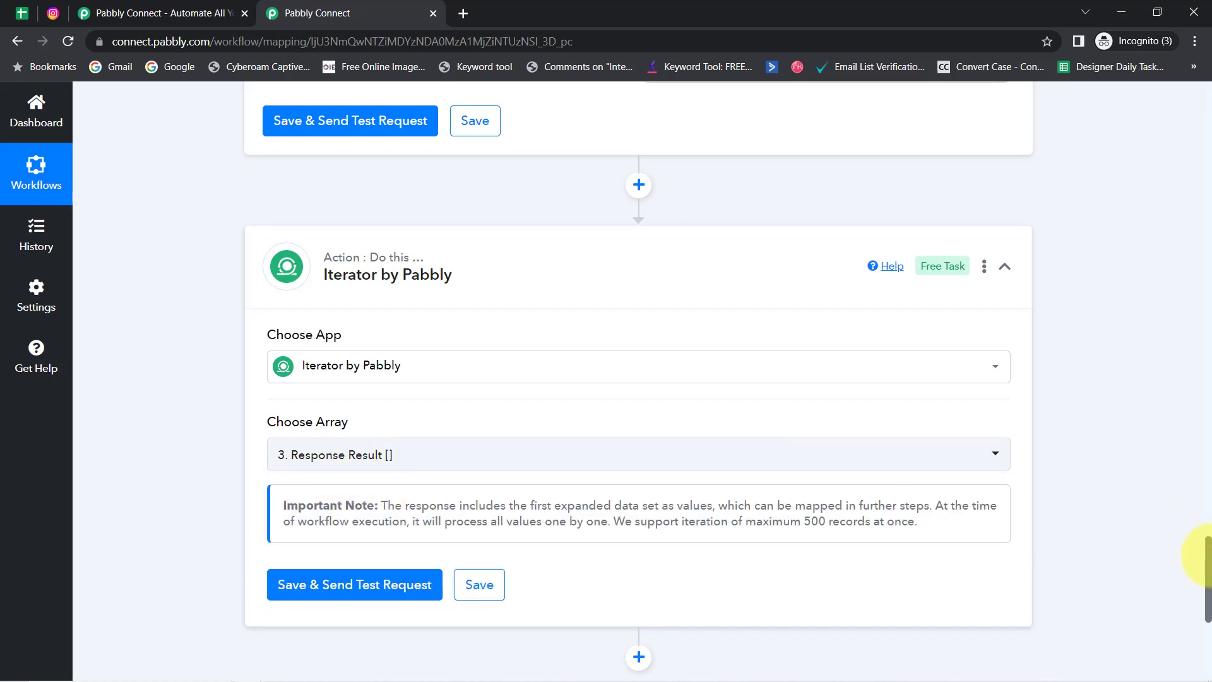
Check the Response Result label in the Google Sheets response, then save the iterator and send its test request
{"action": "left_click_drag", "start_coordinate": [1207, 541], "coordinate": [1207, 515]}
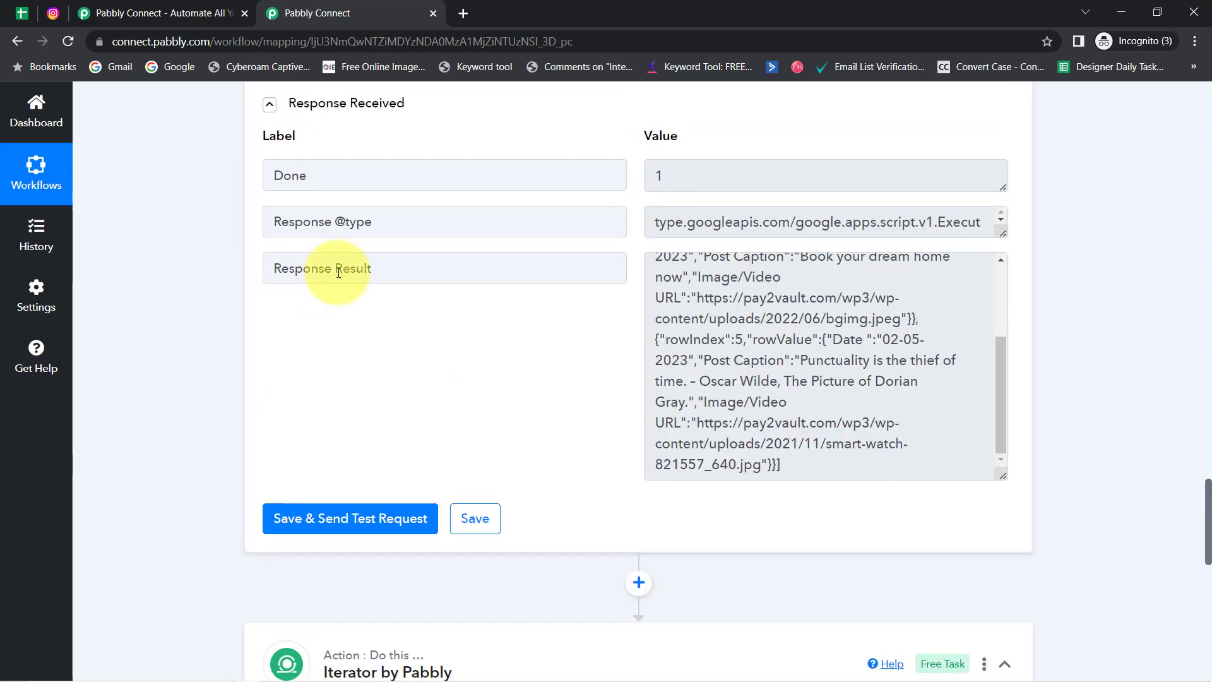
{"action": "left_click_drag", "start_coordinate": [364, 268], "coordinate": [282, 268]}
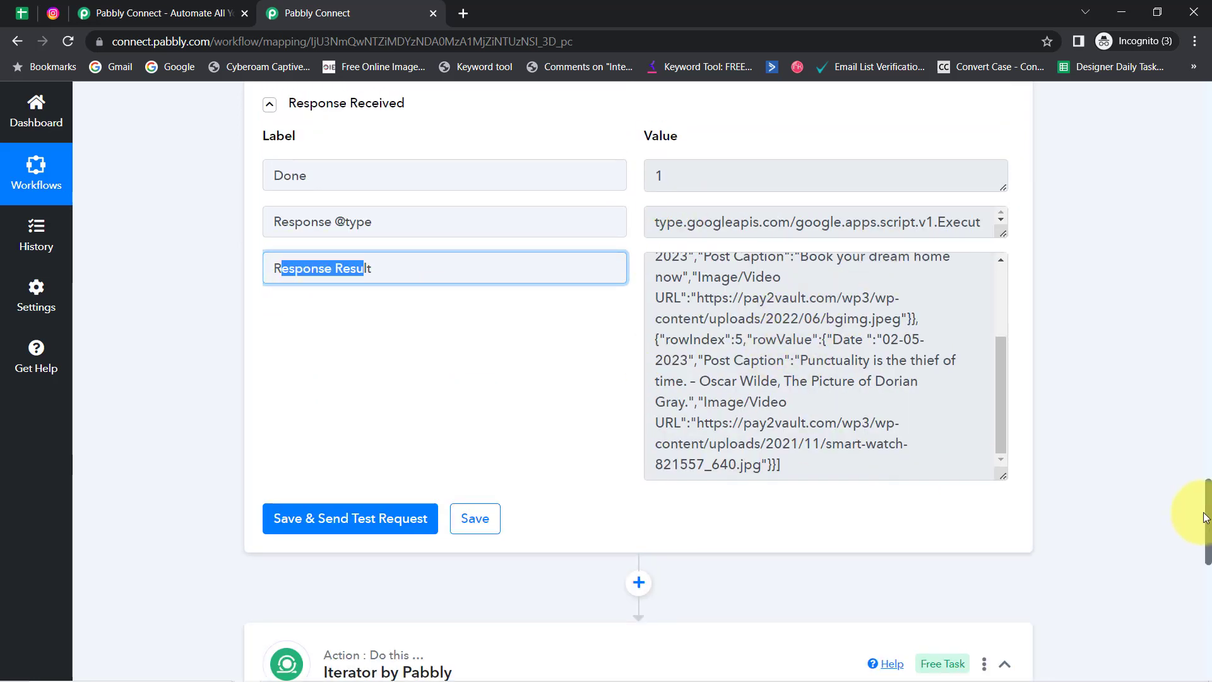
{"action": "left_click_drag", "start_coordinate": [1207, 517], "coordinate": [1206, 611]}
{"action": "left_click", "coordinate": [387, 354]}
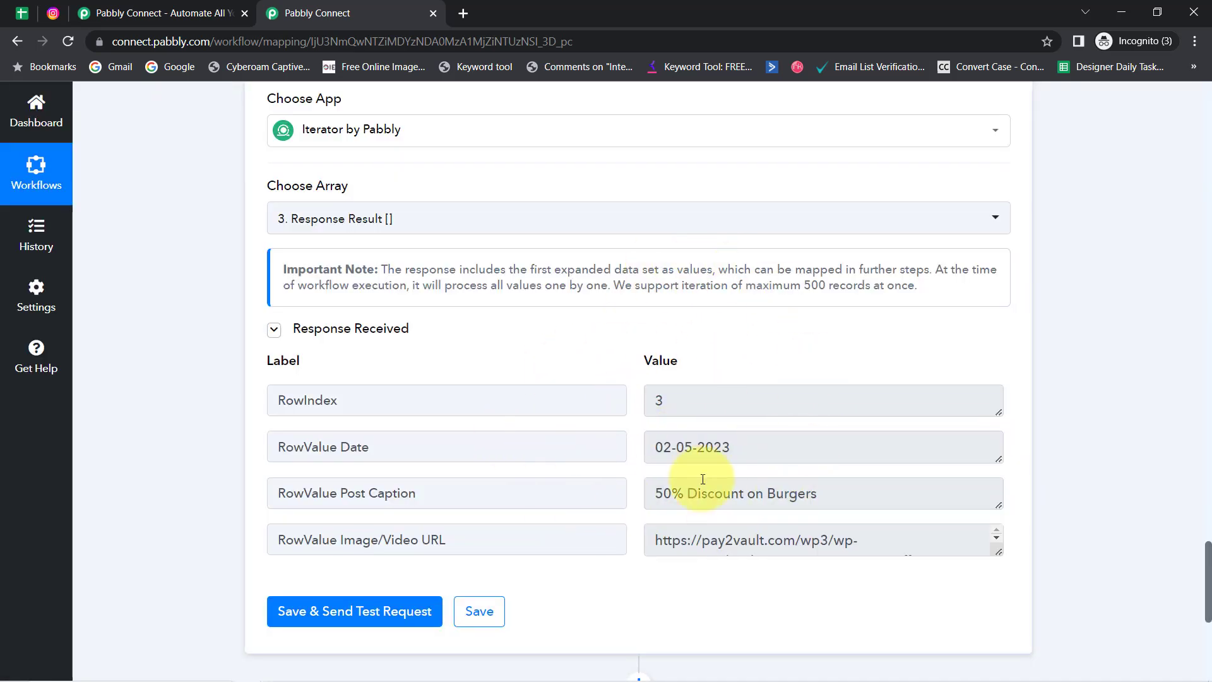
Review the date, post caption and image URL in the iterator's response
{"action": "left_click_drag", "start_coordinate": [714, 450], "coordinate": [617, 452]}
{"action": "left_click_drag", "start_coordinate": [783, 493], "coordinate": [686, 493]}
{"action": "left_click_drag", "start_coordinate": [784, 542], "coordinate": [711, 547]}
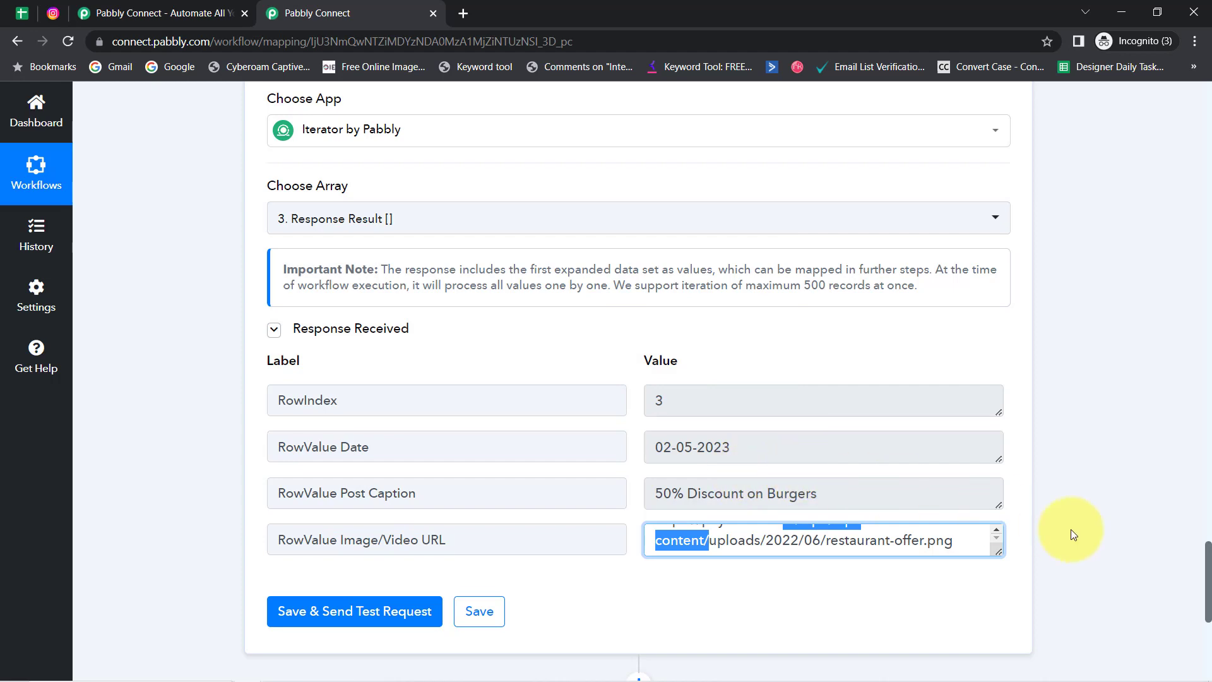
{"action": "scroll", "coordinate": [1207, 574], "scroll_direction": "down", "scroll_amount": 7}
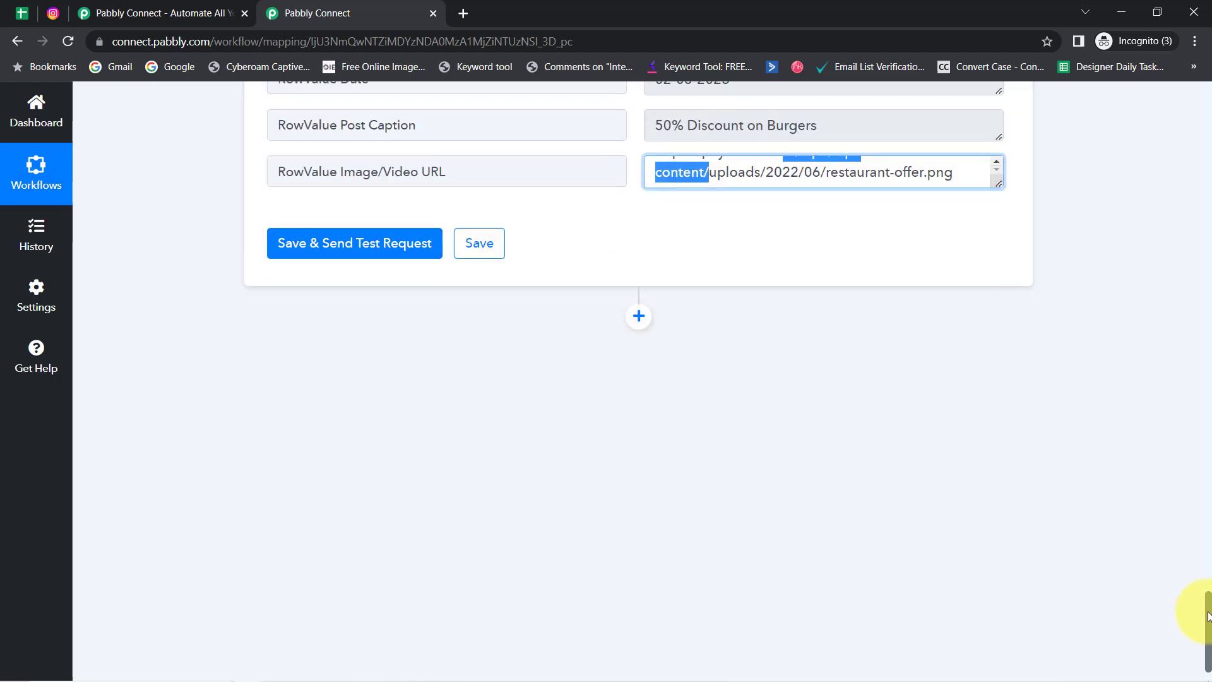
Add an action step after the iterator using Instagram for Business with the Publish Photo action event
{"action": "left_click", "coordinate": [637, 259]}
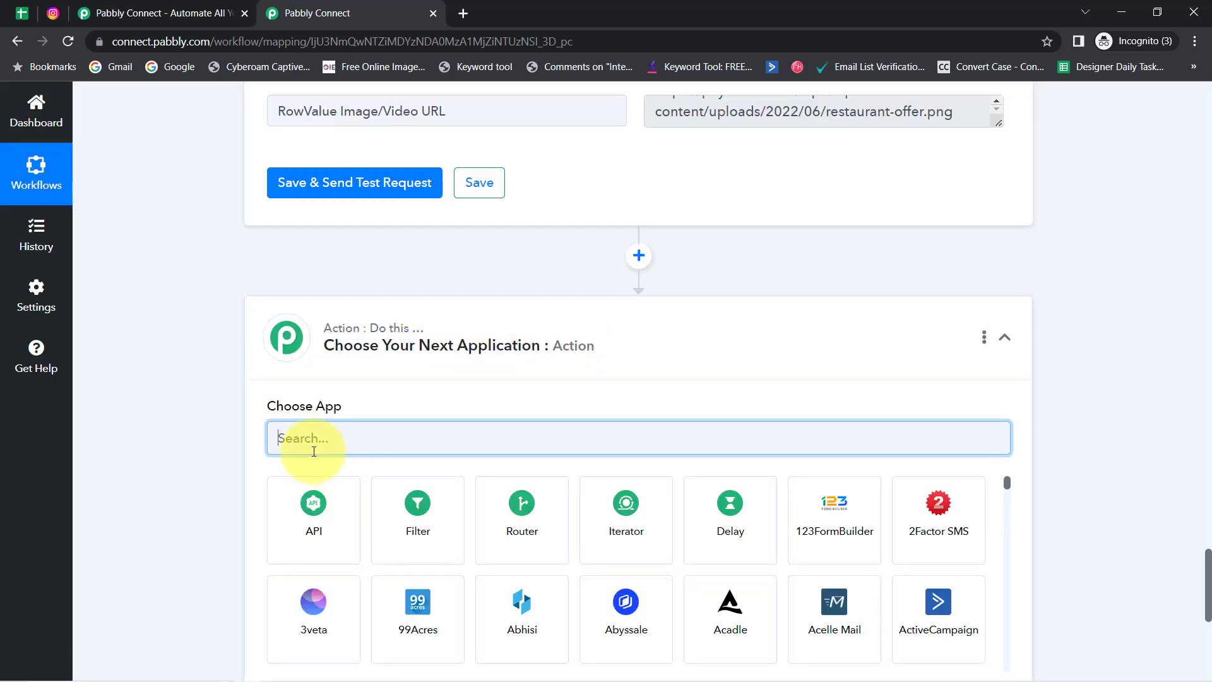
{"action": "type", "text": "inst"}
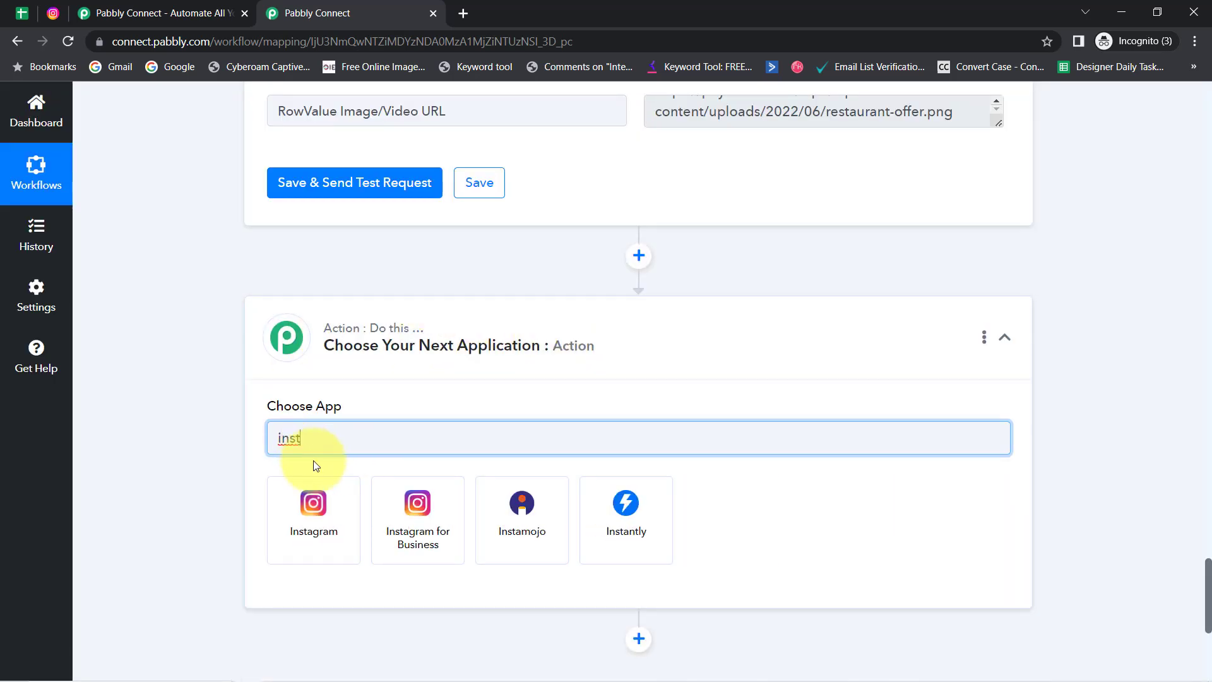
{"action": "left_click", "coordinate": [420, 505]}
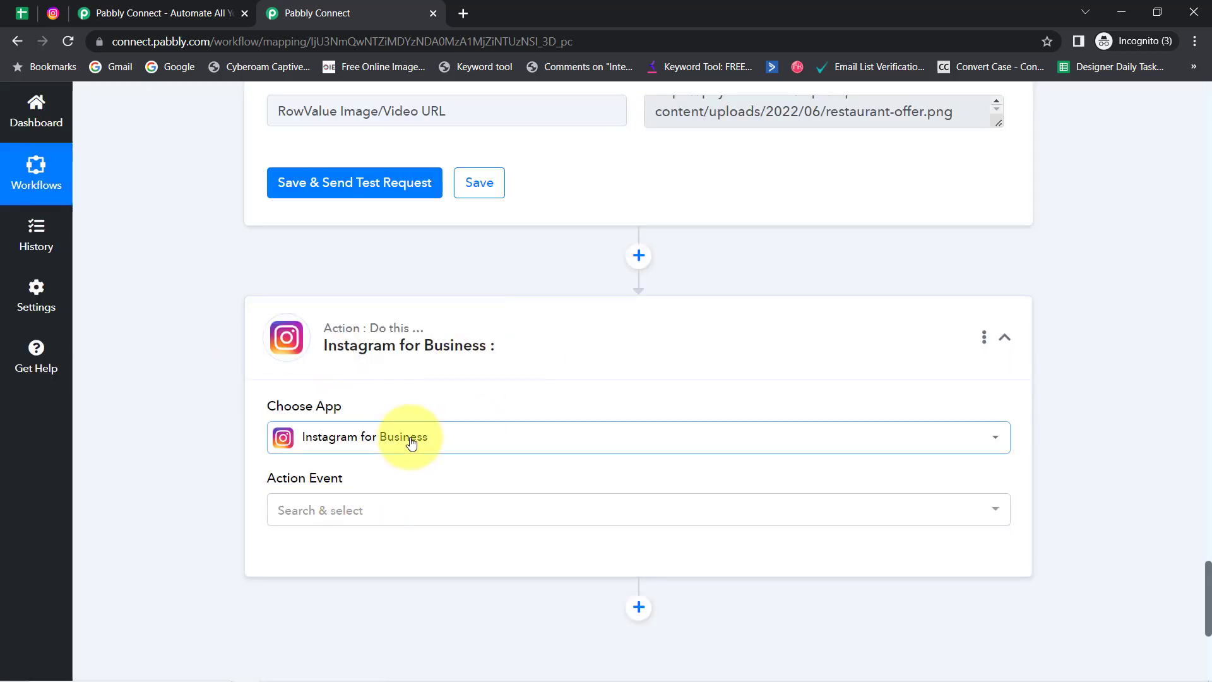
{"action": "left_click", "coordinate": [349, 510]}
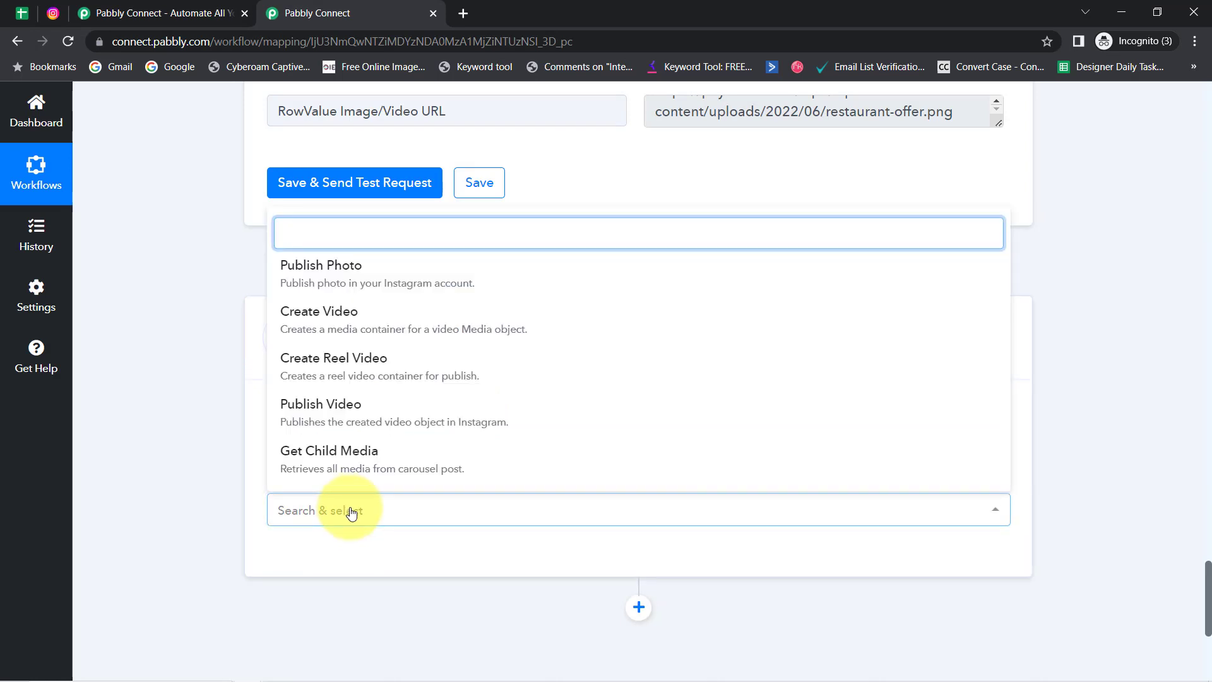
{"action": "left_click", "coordinate": [333, 278]}
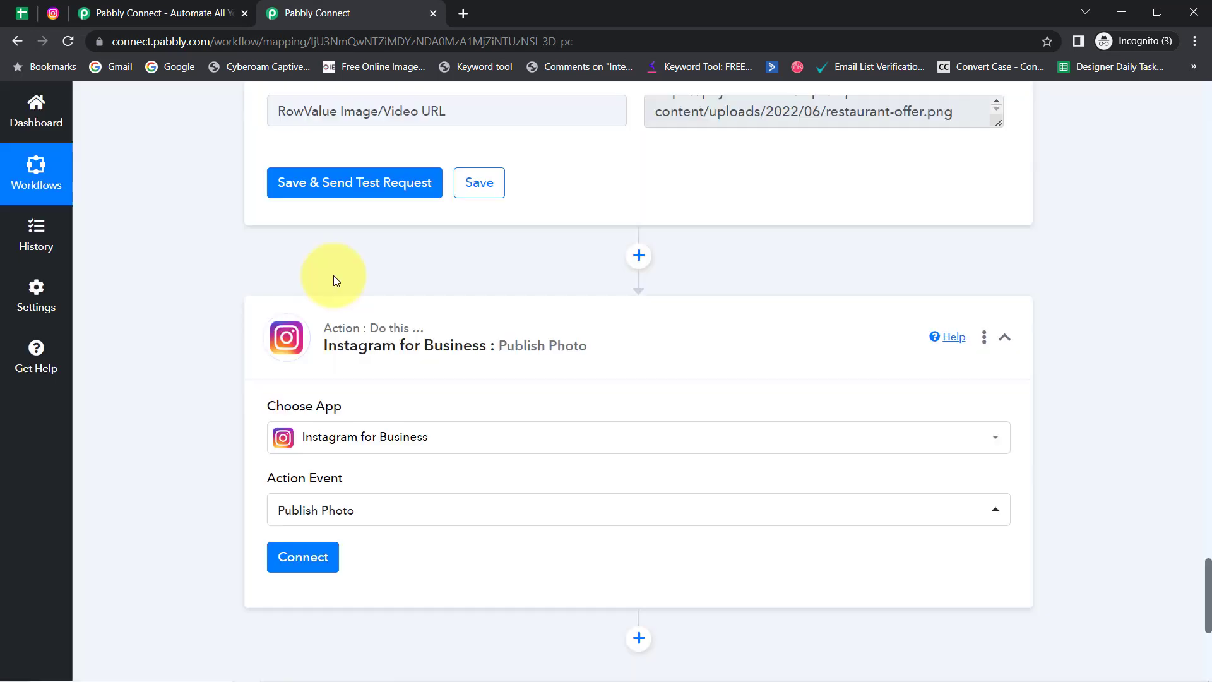
Authorize a new Instagram for Business connection for the Publish Photo step, viewing the Instagram profile it links to
{"action": "left_click", "coordinate": [305, 558]}
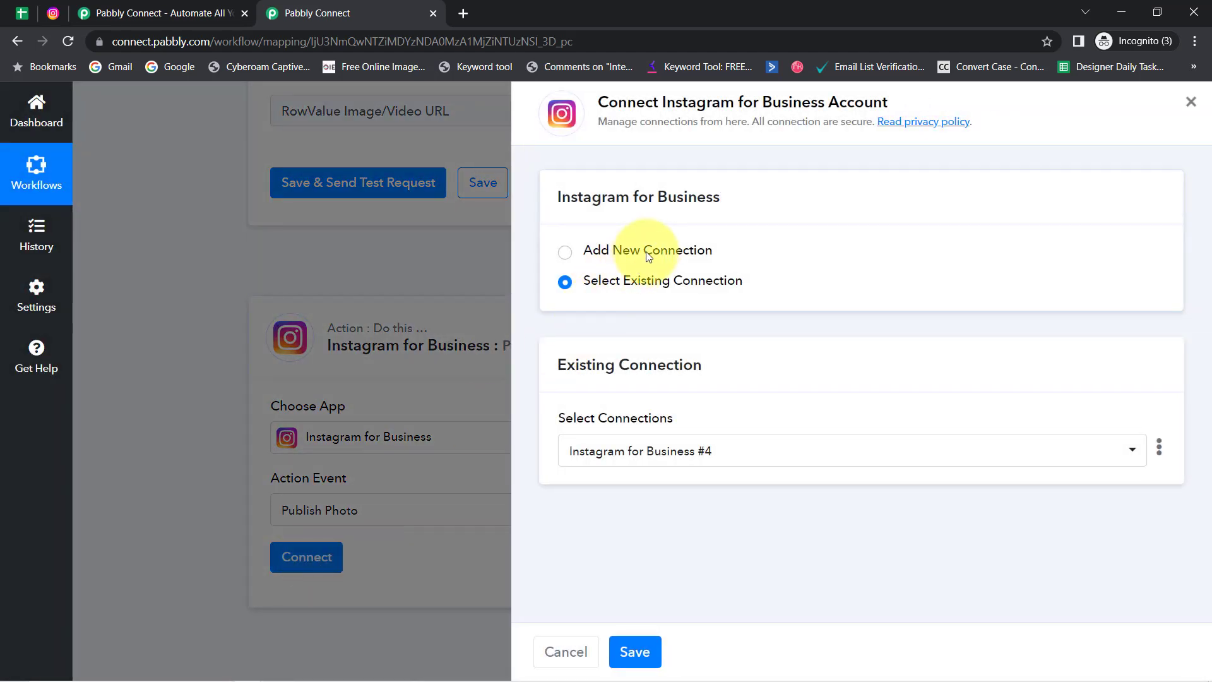
{"action": "left_click", "coordinate": [649, 250]}
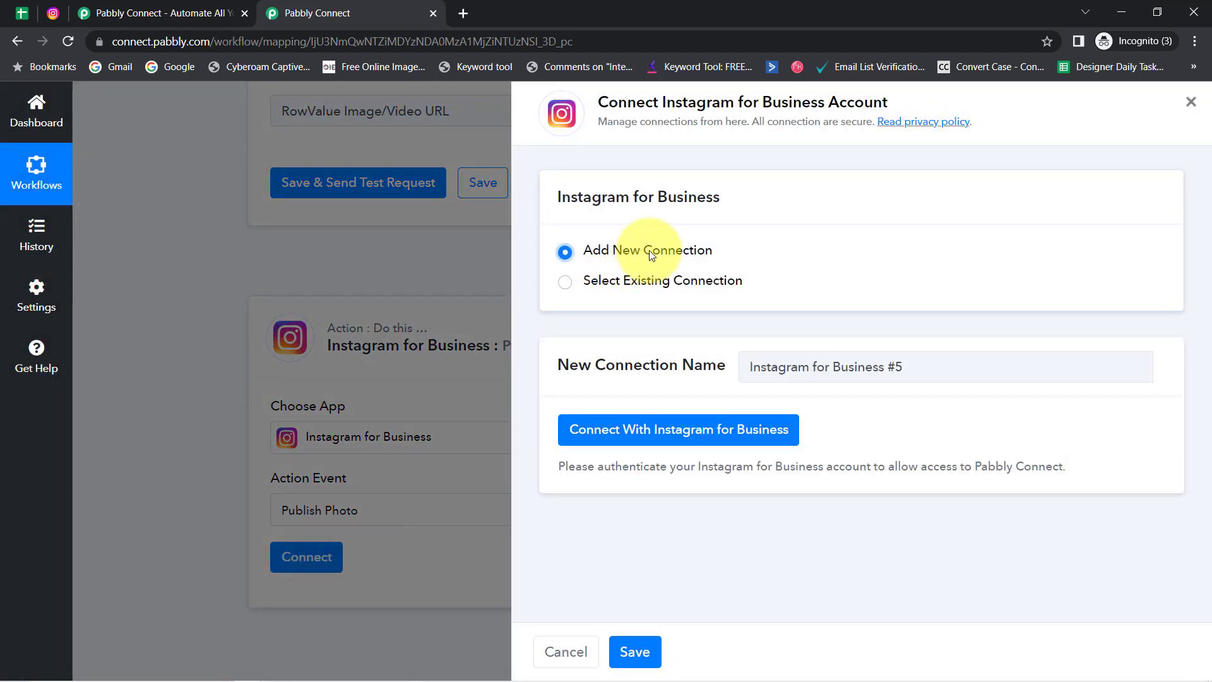
{"action": "left_click", "coordinate": [632, 429]}
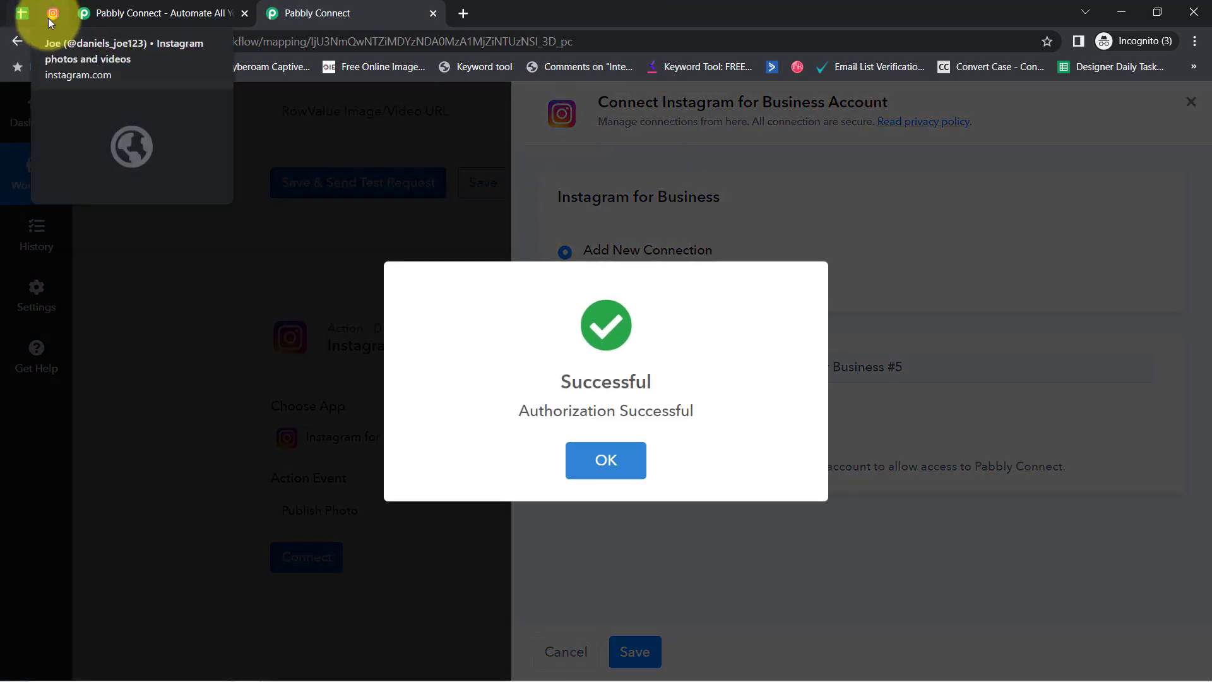
{"action": "left_click", "coordinate": [51, 14]}
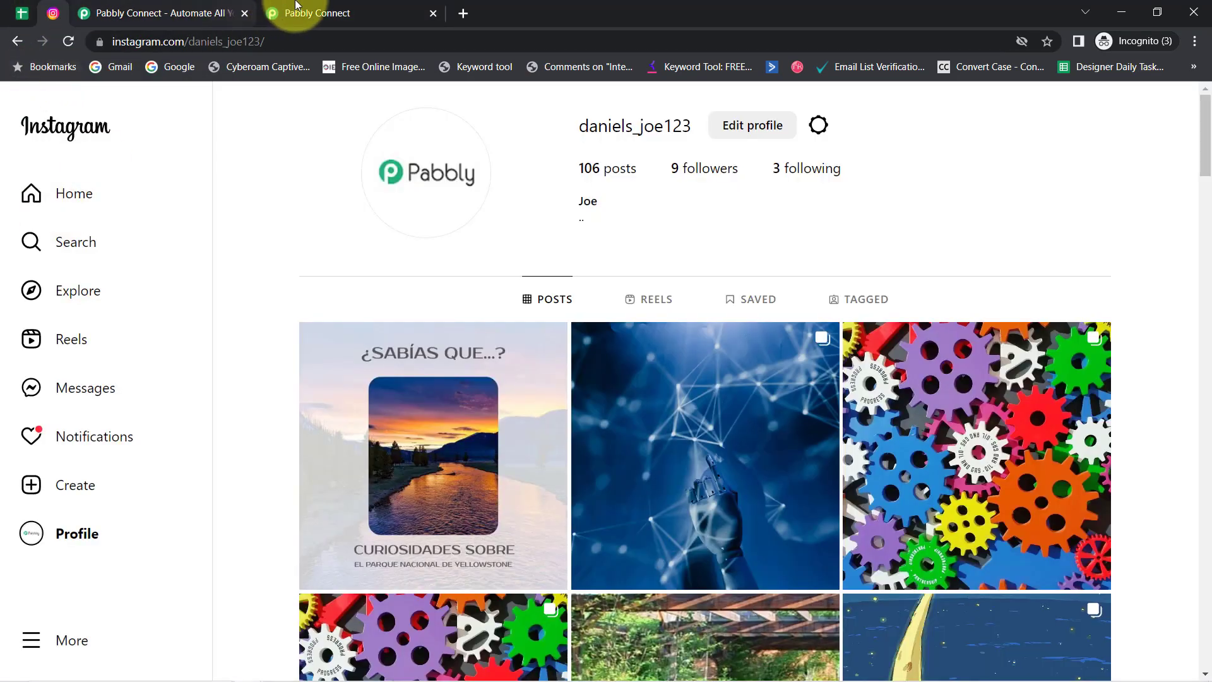
{"action": "left_click", "coordinate": [309, 7]}
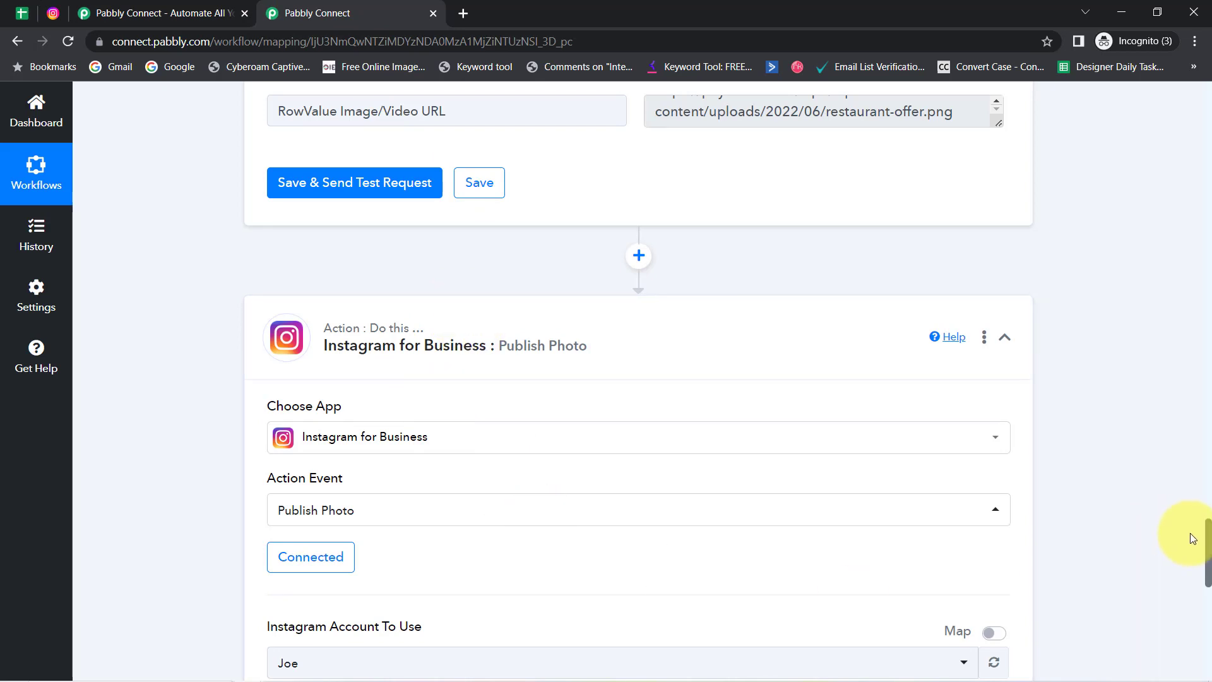
Check the account selected under Instagram Account To Use against the display name on the Instagram profile page
{"action": "scroll", "coordinate": [1208, 541], "scroll_direction": "down", "scroll_amount": 4}
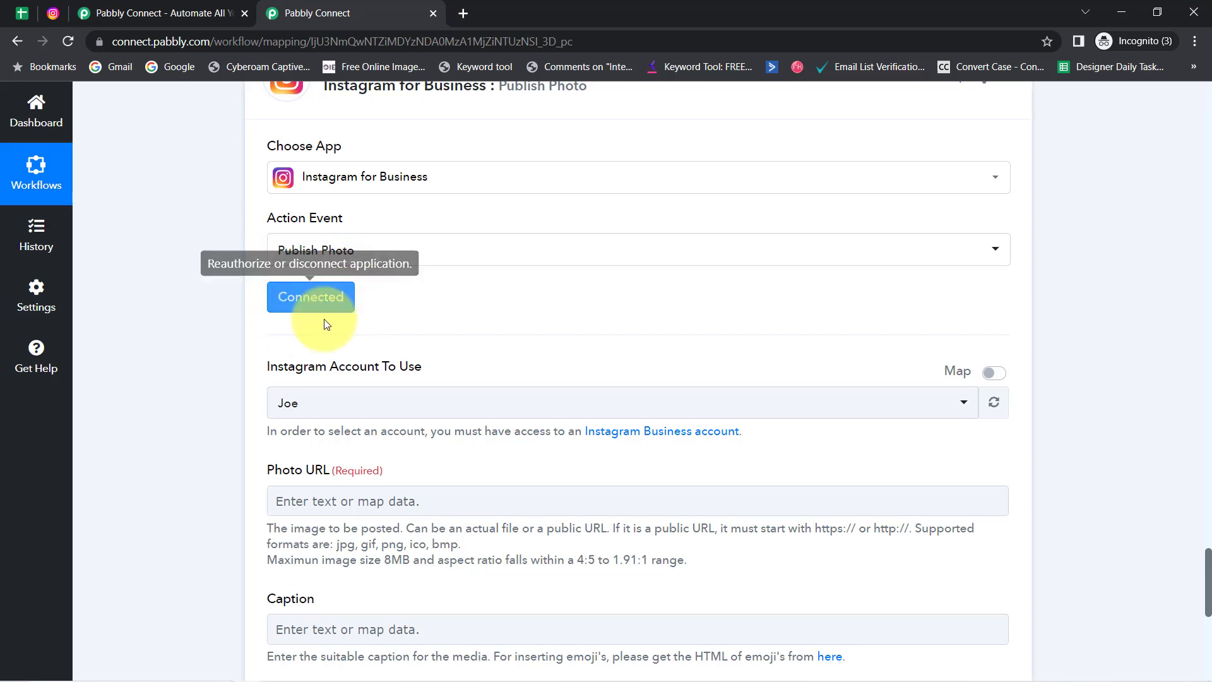
{"action": "left_click", "coordinate": [331, 402]}
{"action": "left_click", "coordinate": [227, 404]}
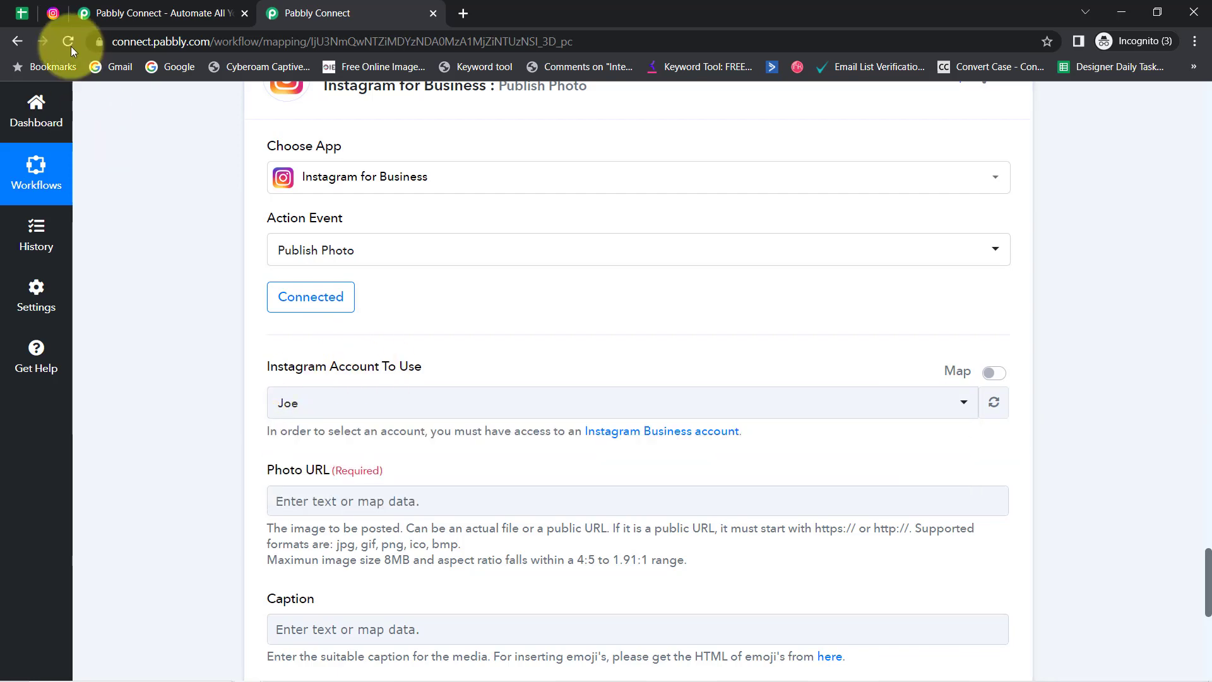
{"action": "left_click", "coordinate": [43, 9]}
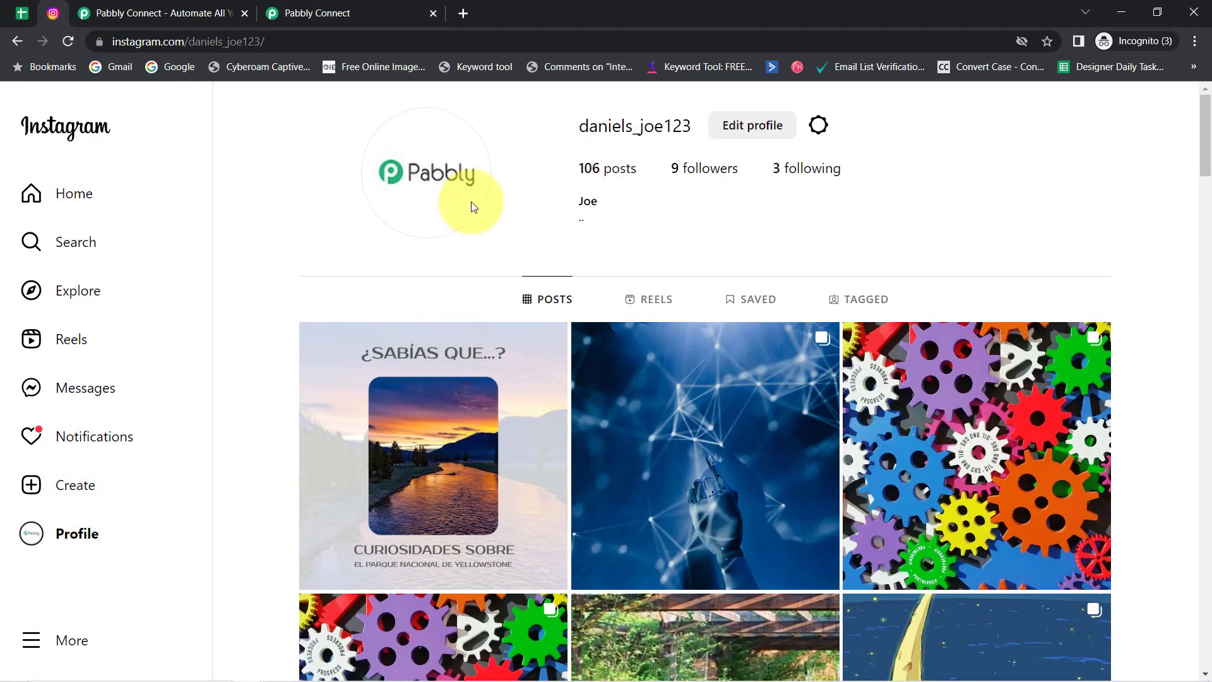
{"action": "double_click", "coordinate": [587, 200]}
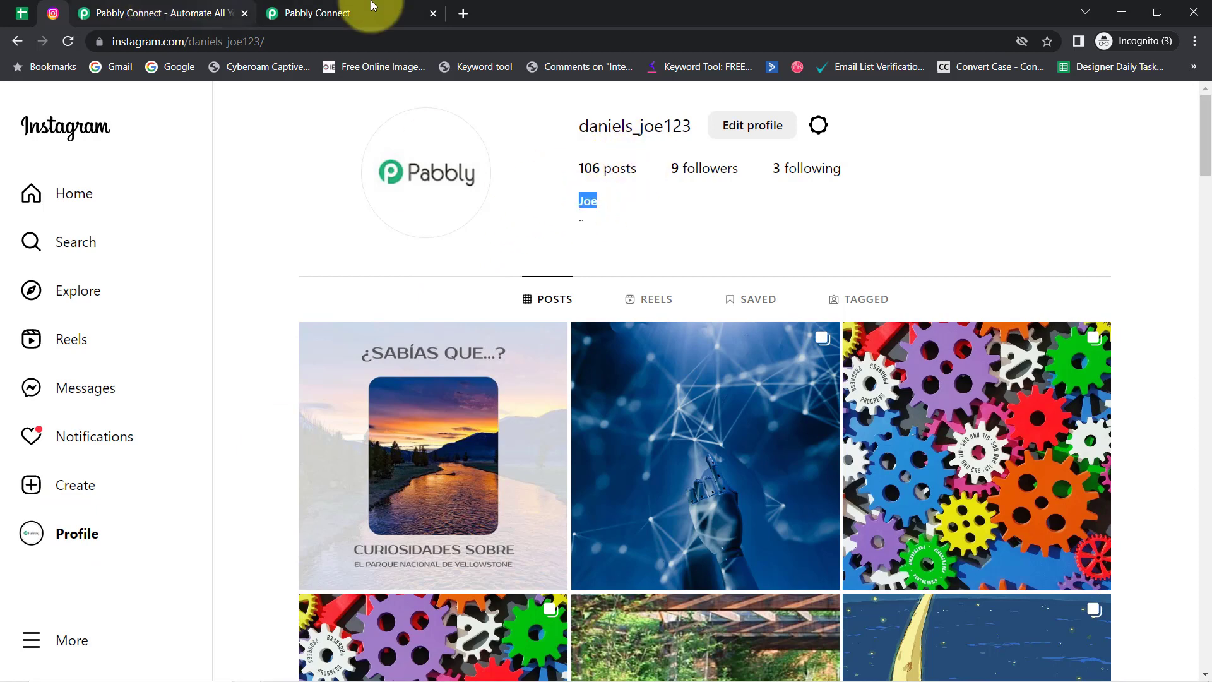
{"action": "left_click", "coordinate": [346, 13]}
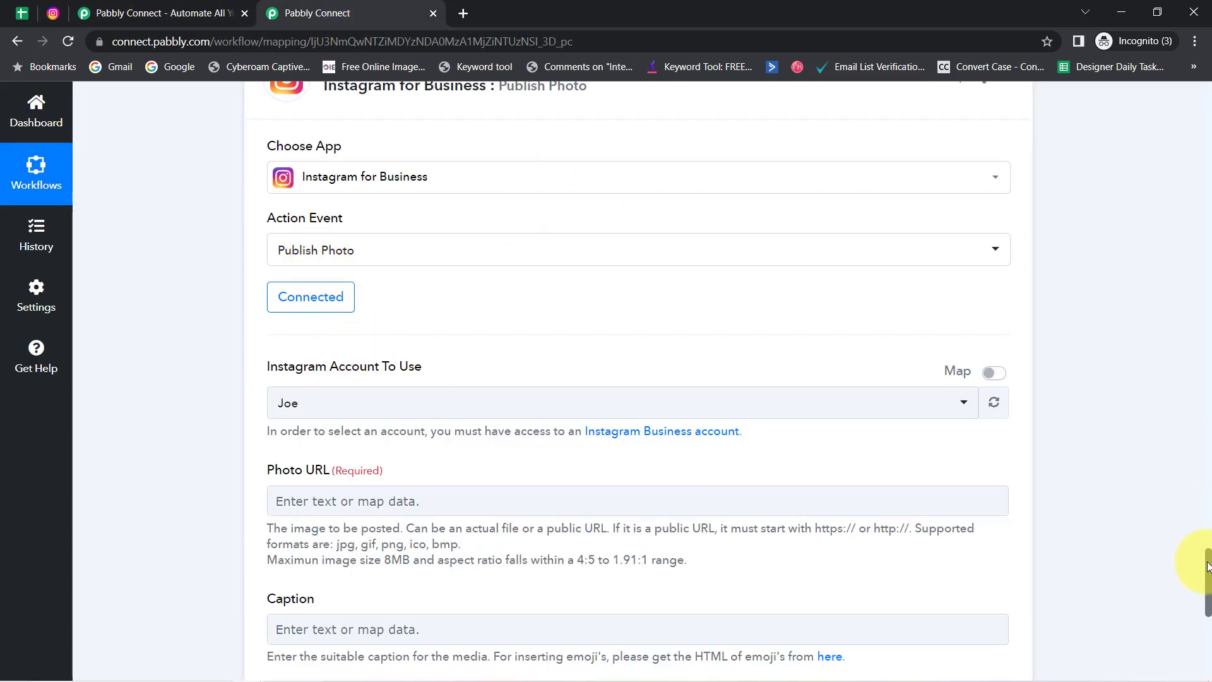
Review the Photo URL format and size requirements, the Caption field, and the earlier Google Sheets and iterator responses
{"action": "scroll", "coordinate": [1207, 565], "scroll_direction": "down", "scroll_amount": 3}
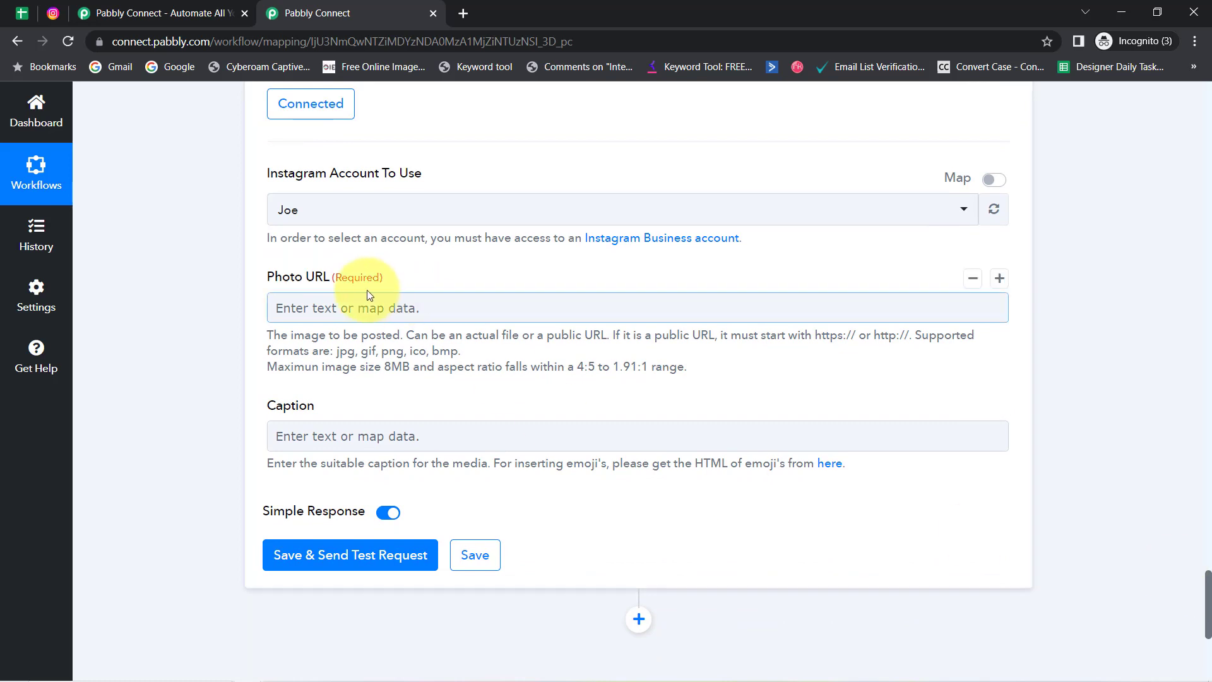
{"action": "left_click_drag", "start_coordinate": [301, 278], "coordinate": [306, 338]}
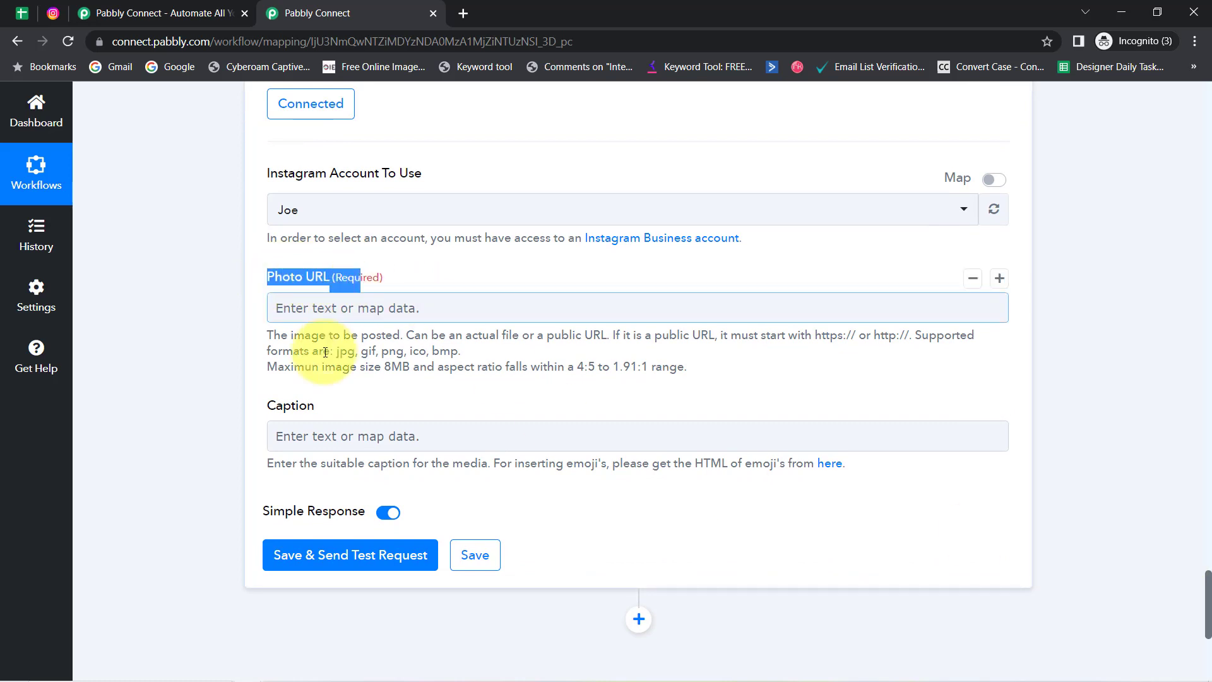
{"action": "left_click_drag", "start_coordinate": [276, 405], "coordinate": [320, 409]}
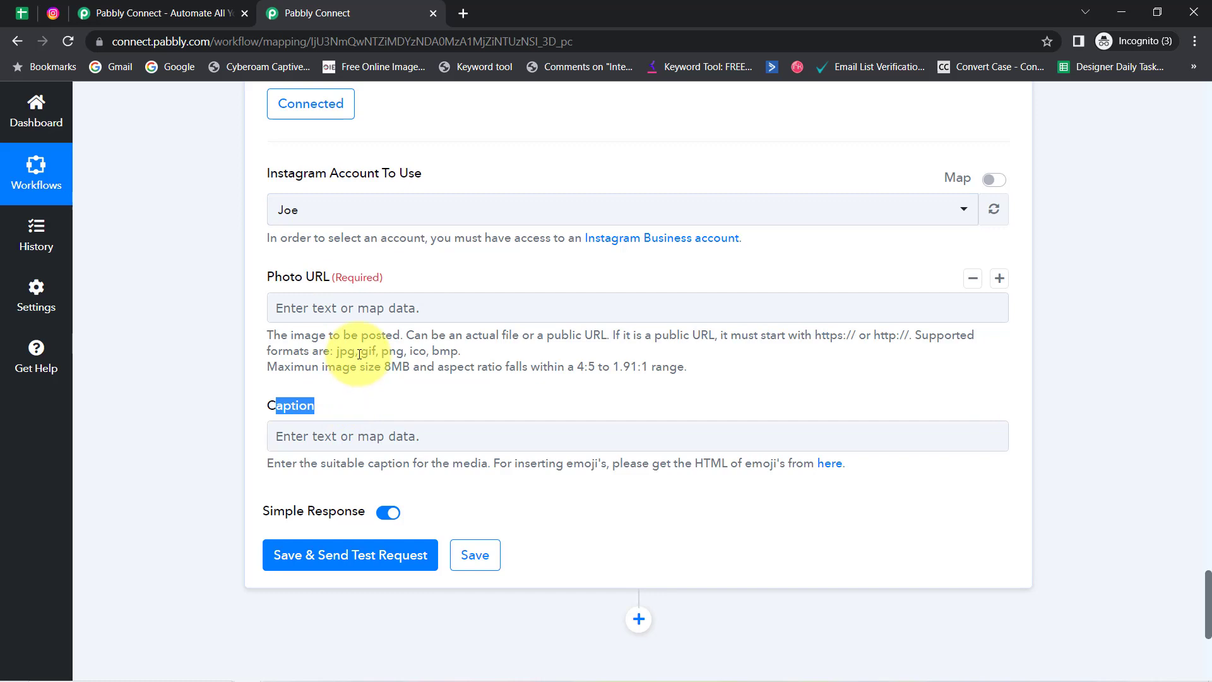
{"action": "left_click_drag", "start_coordinate": [277, 336], "coordinate": [620, 369]}
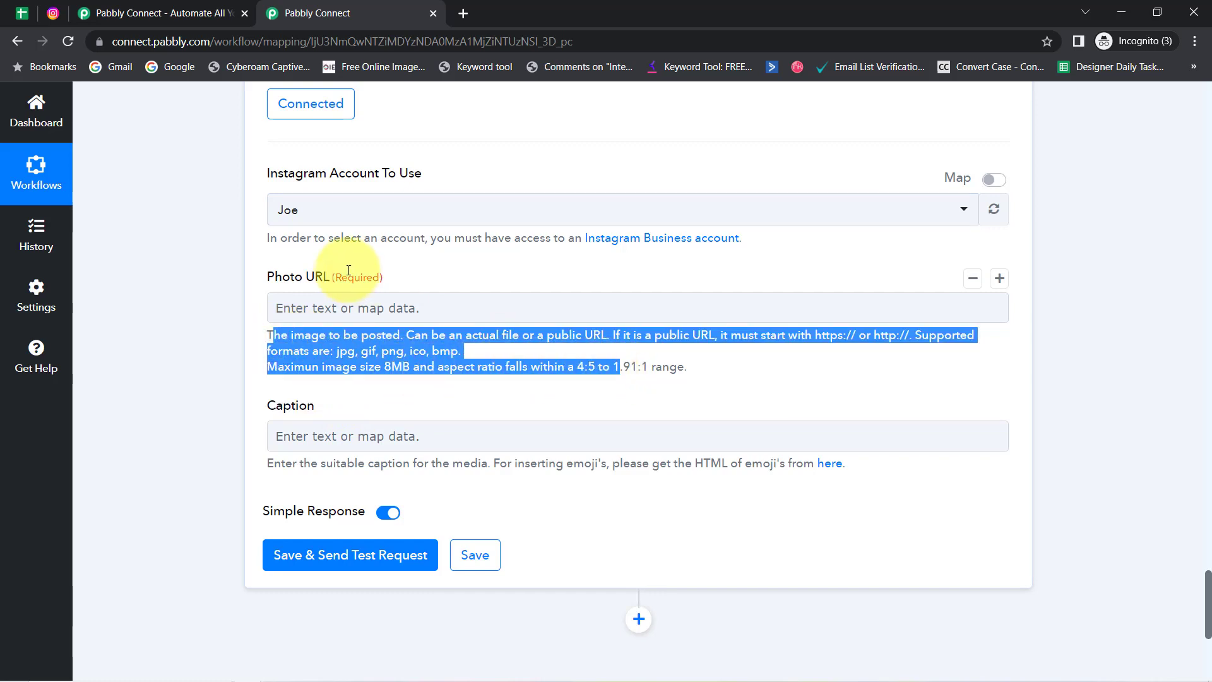
{"action": "left_click", "coordinate": [359, 355]}
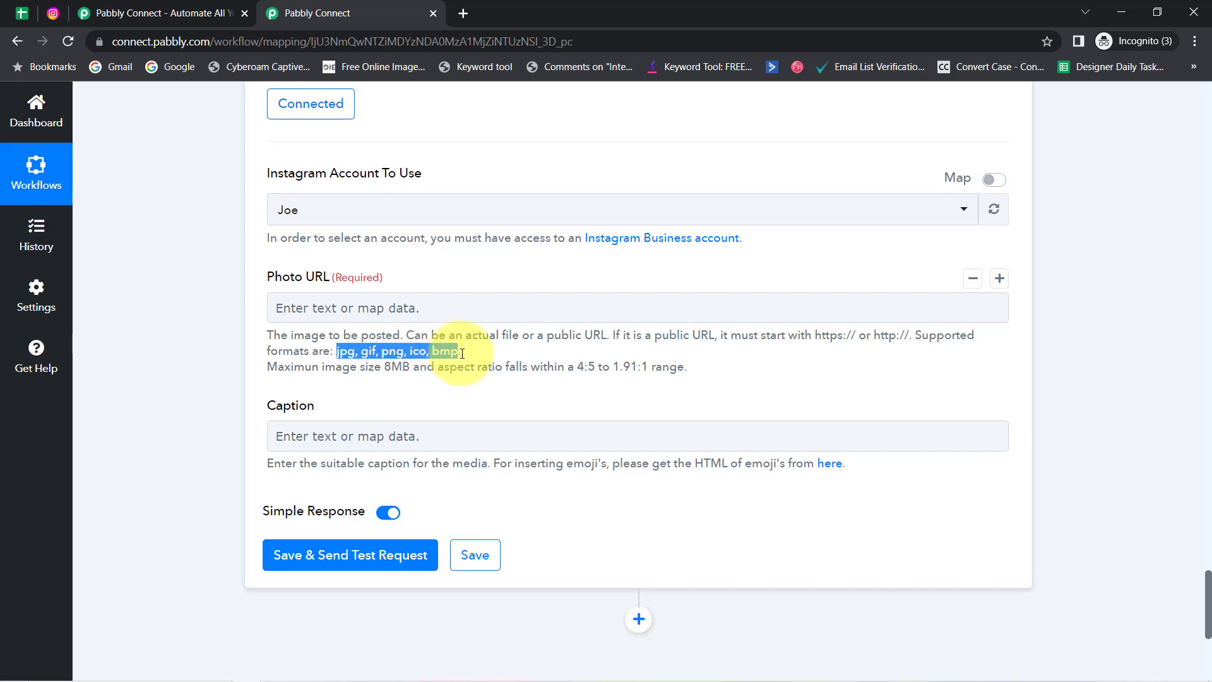
{"action": "left_click", "coordinate": [328, 368]}
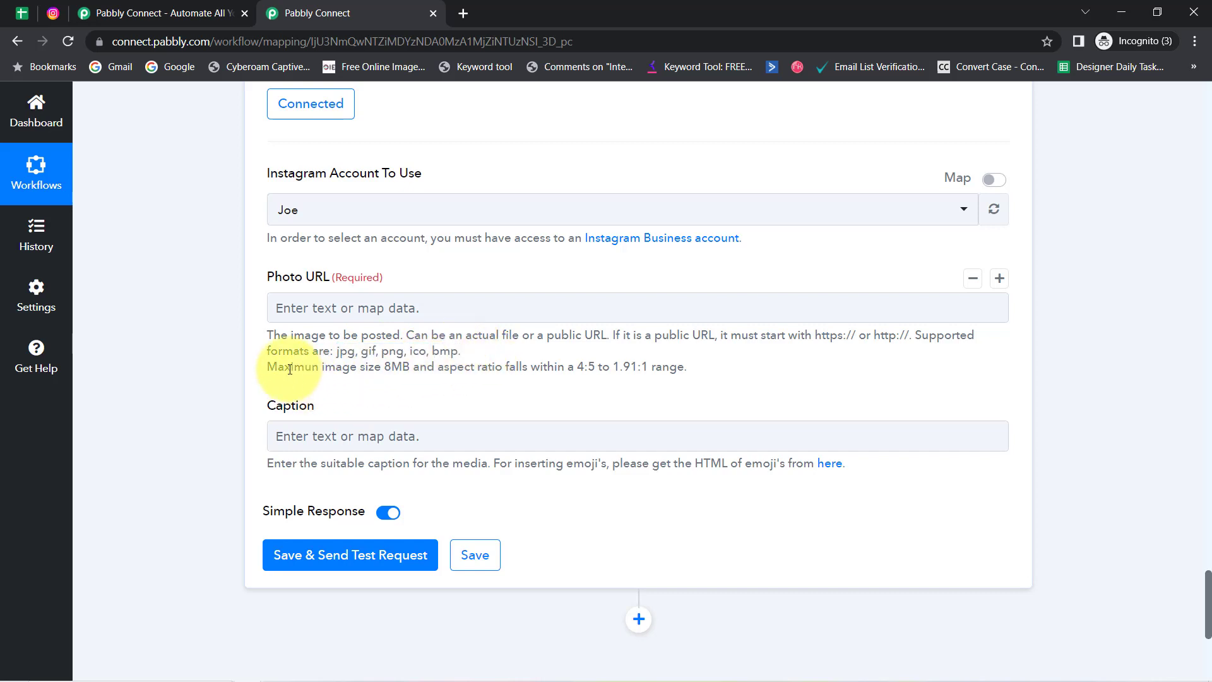
{"action": "left_click_drag", "start_coordinate": [294, 369], "coordinate": [417, 374]}
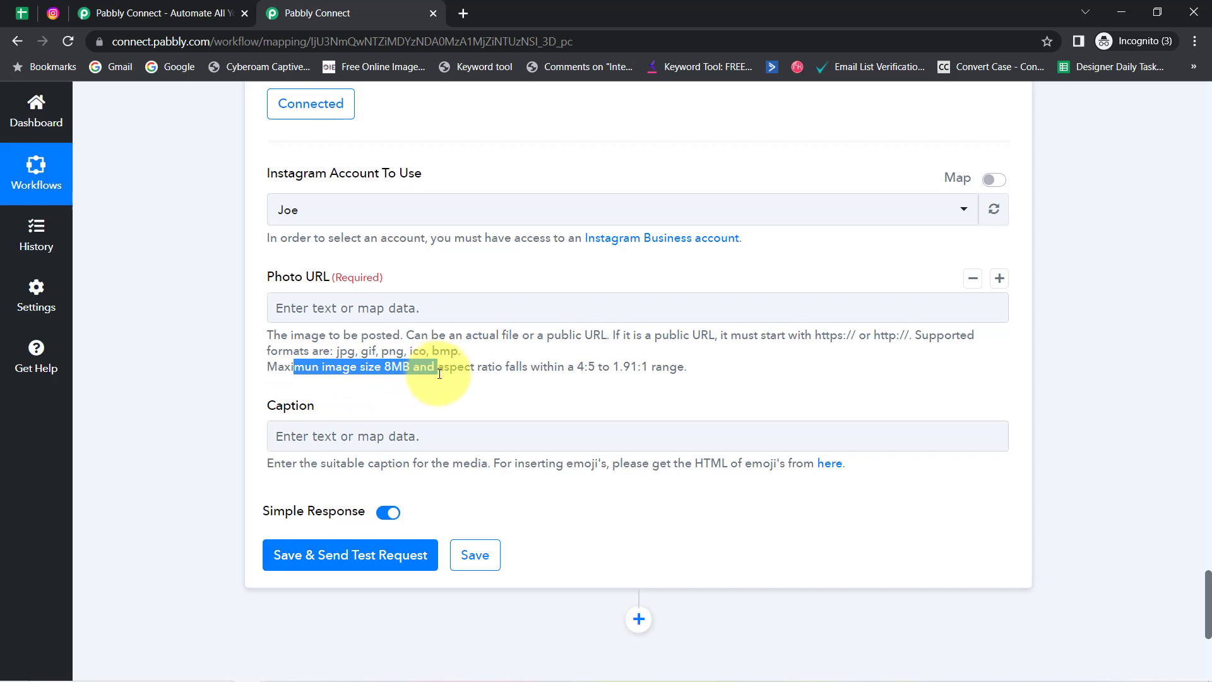
{"action": "triple_click", "coordinate": [286, 282]}
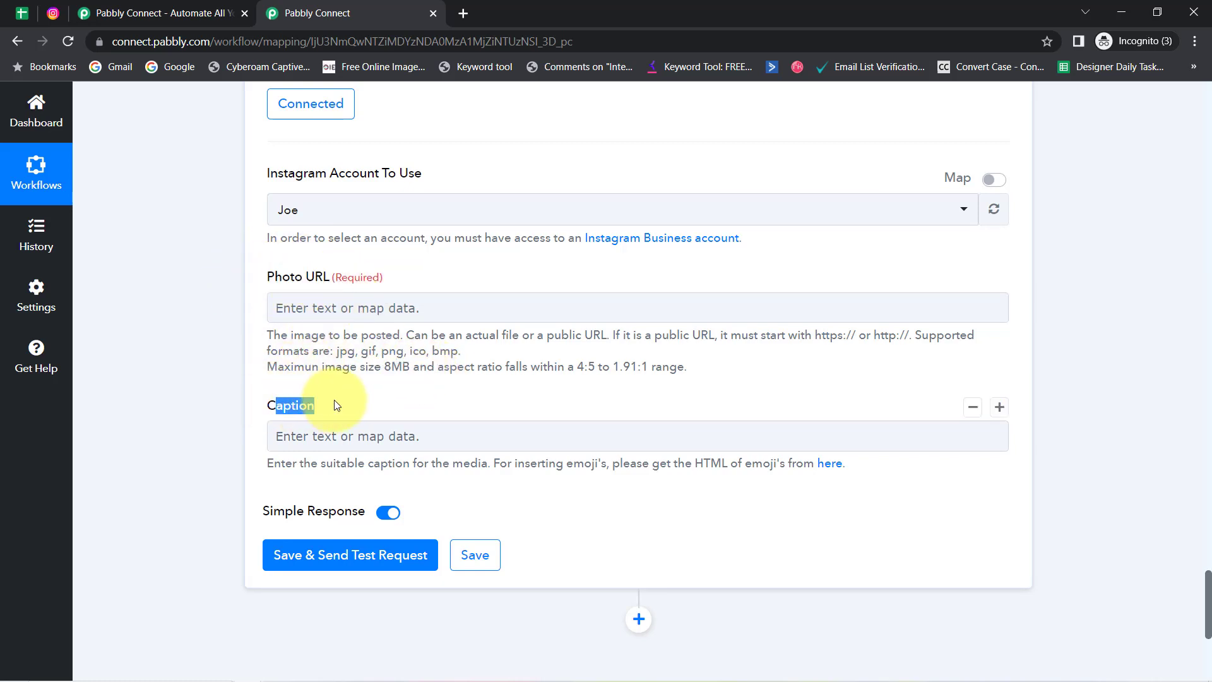
{"action": "left_click_drag", "start_coordinate": [1209, 590], "coordinate": [1178, 411]}
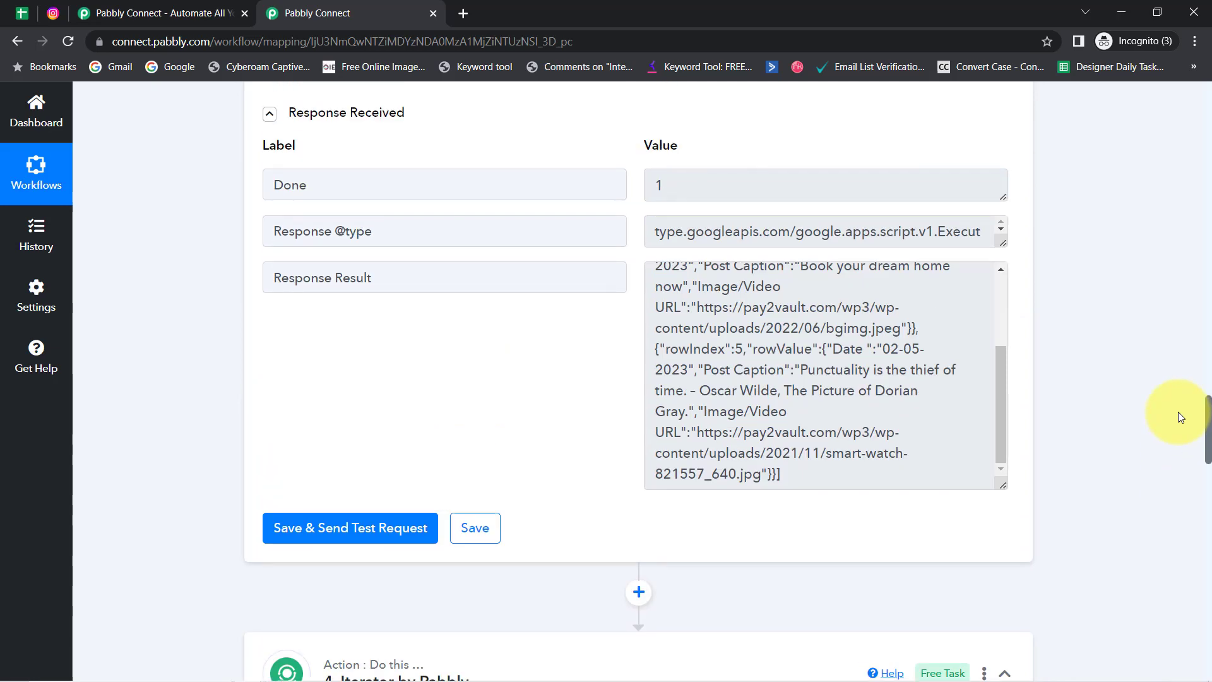
{"action": "left_click_drag", "start_coordinate": [1178, 411], "coordinate": [1170, 515]}
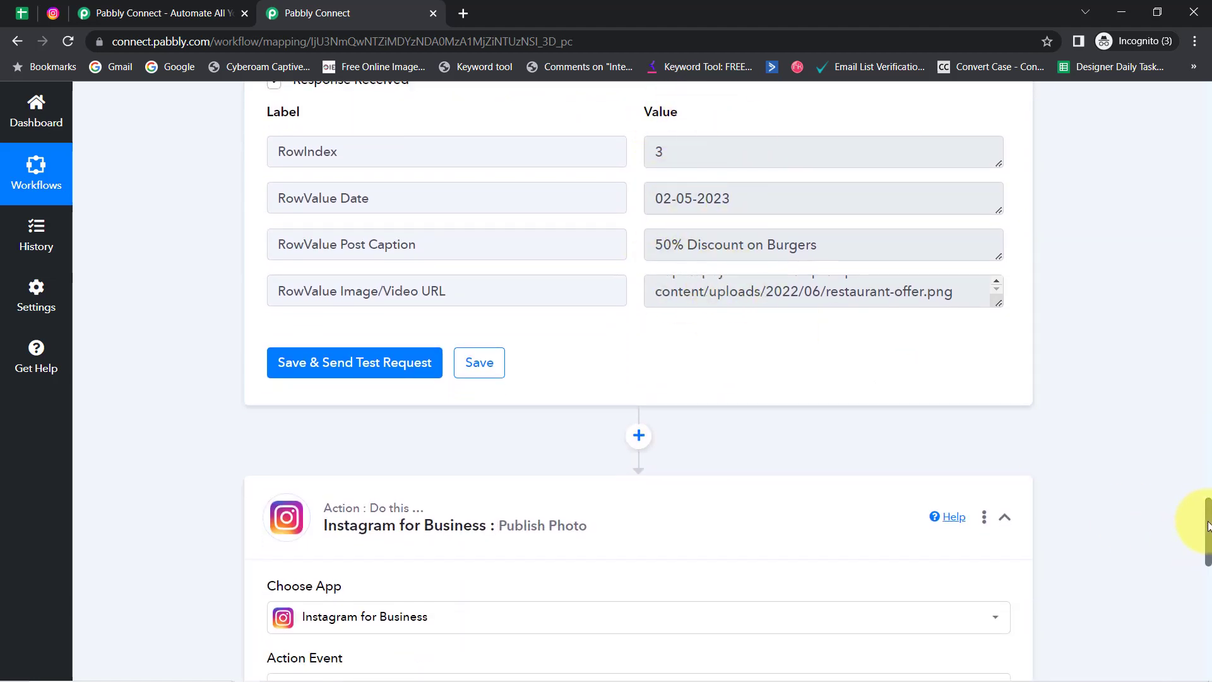
Map the Photo URL of the Publish Photo step to "4. RowValue Image/Video URL" from Iterator by Pabbly
{"action": "left_click_drag", "start_coordinate": [1207, 524], "coordinate": [1185, 604]}
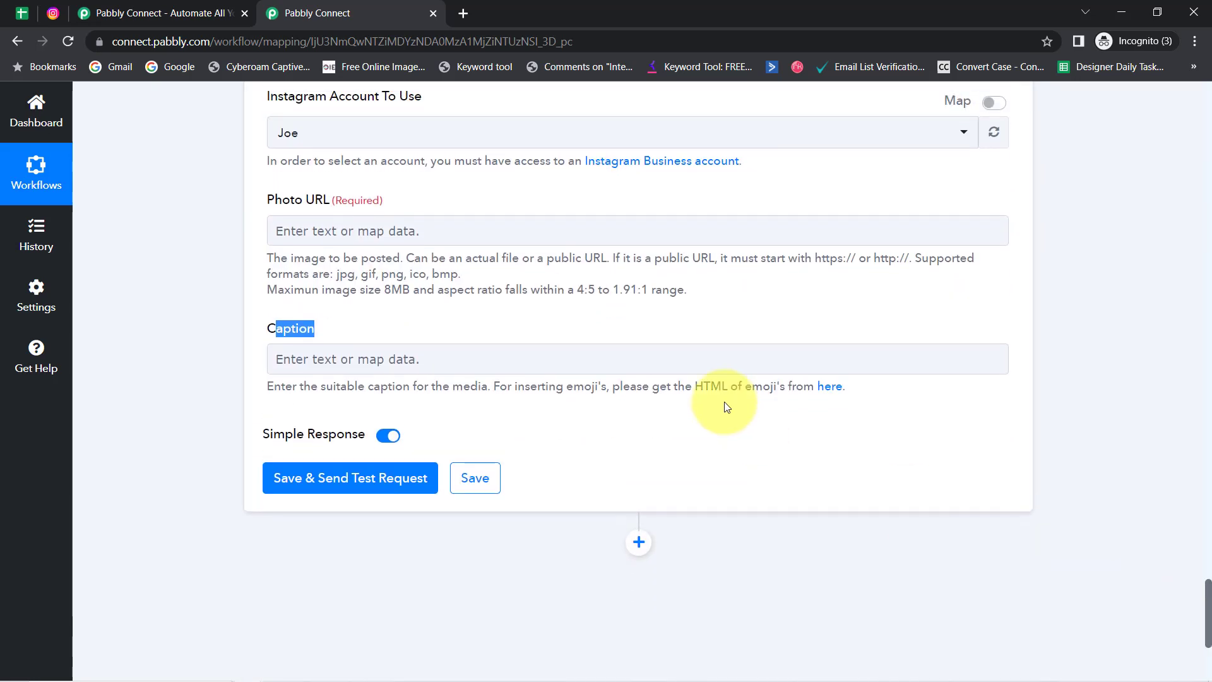
{"action": "left_click", "coordinate": [309, 231]}
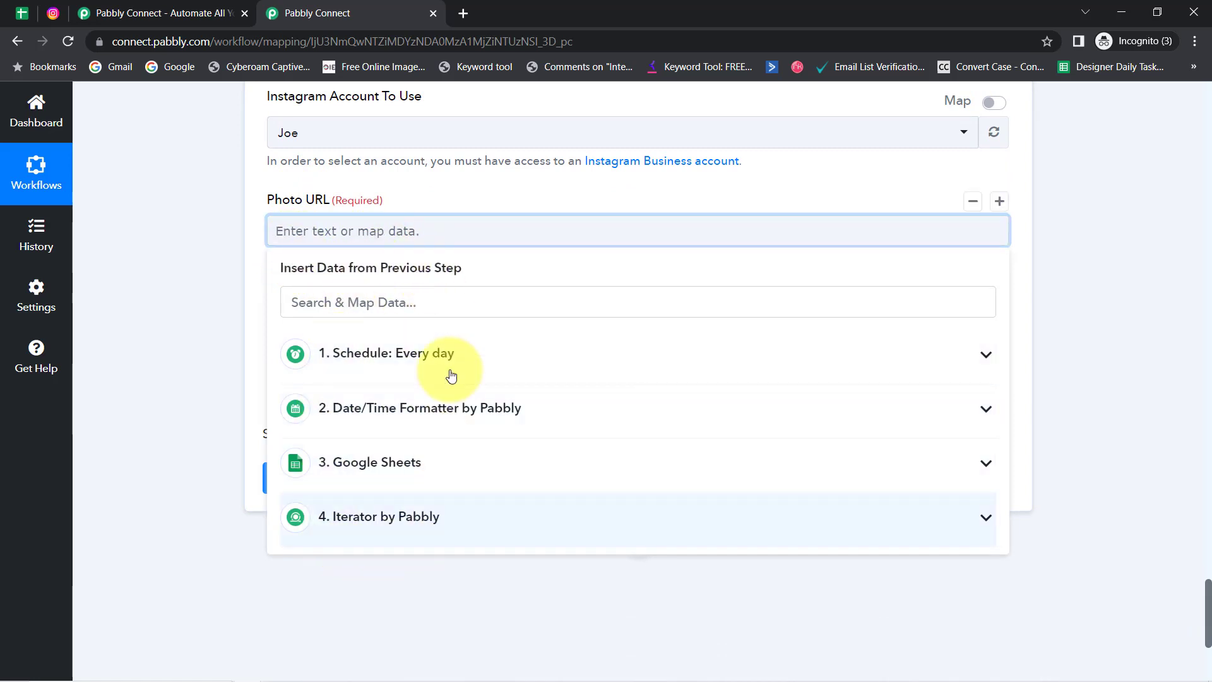
{"action": "left_click", "coordinate": [387, 525]}
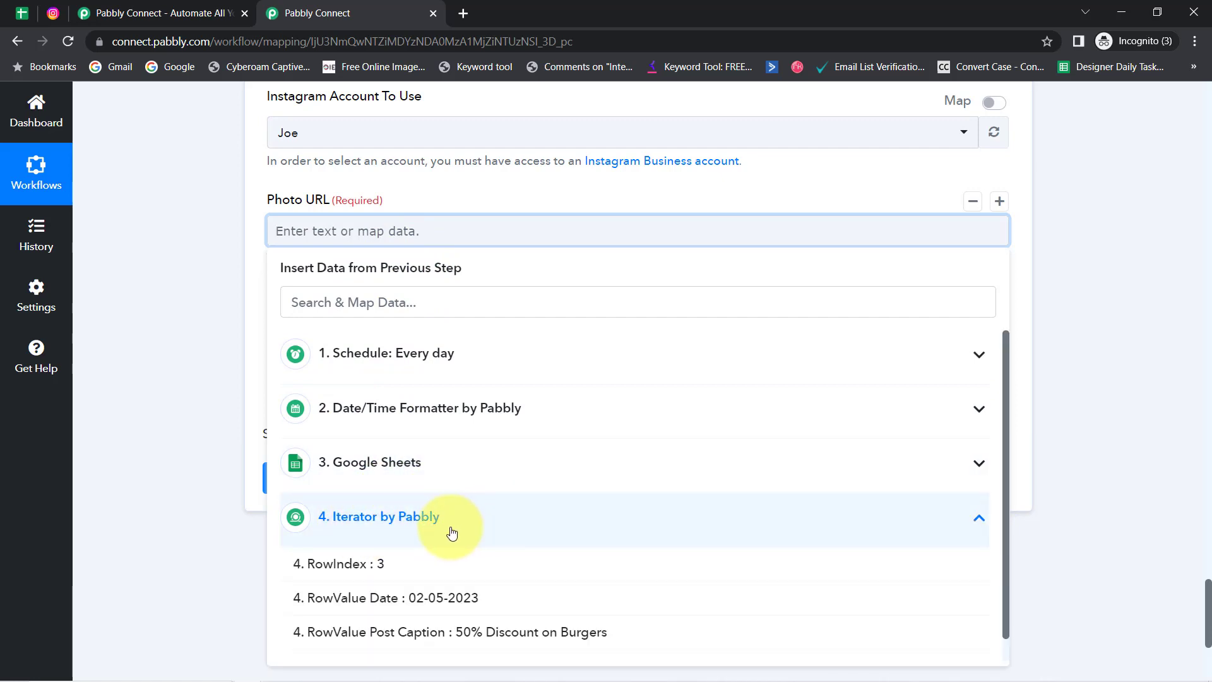
{"action": "left_click_drag", "start_coordinate": [1005, 557], "coordinate": [1006, 597]}
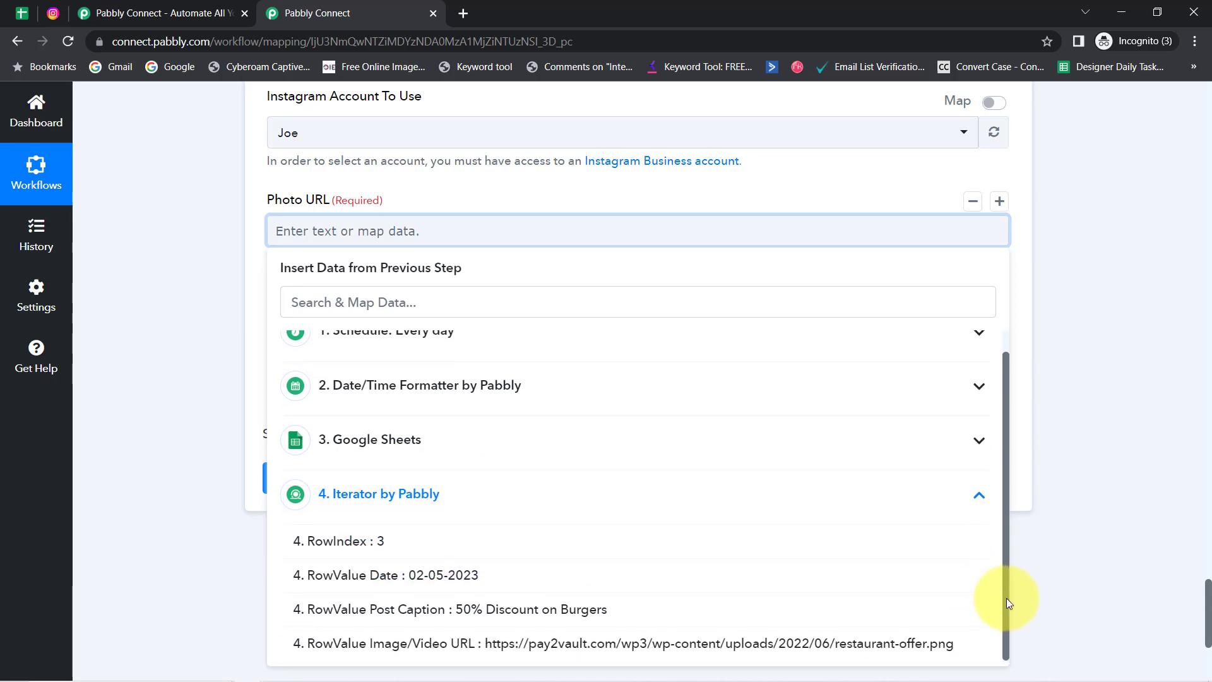
{"action": "left_click", "coordinate": [556, 643]}
{"action": "left_click", "coordinate": [793, 249]}
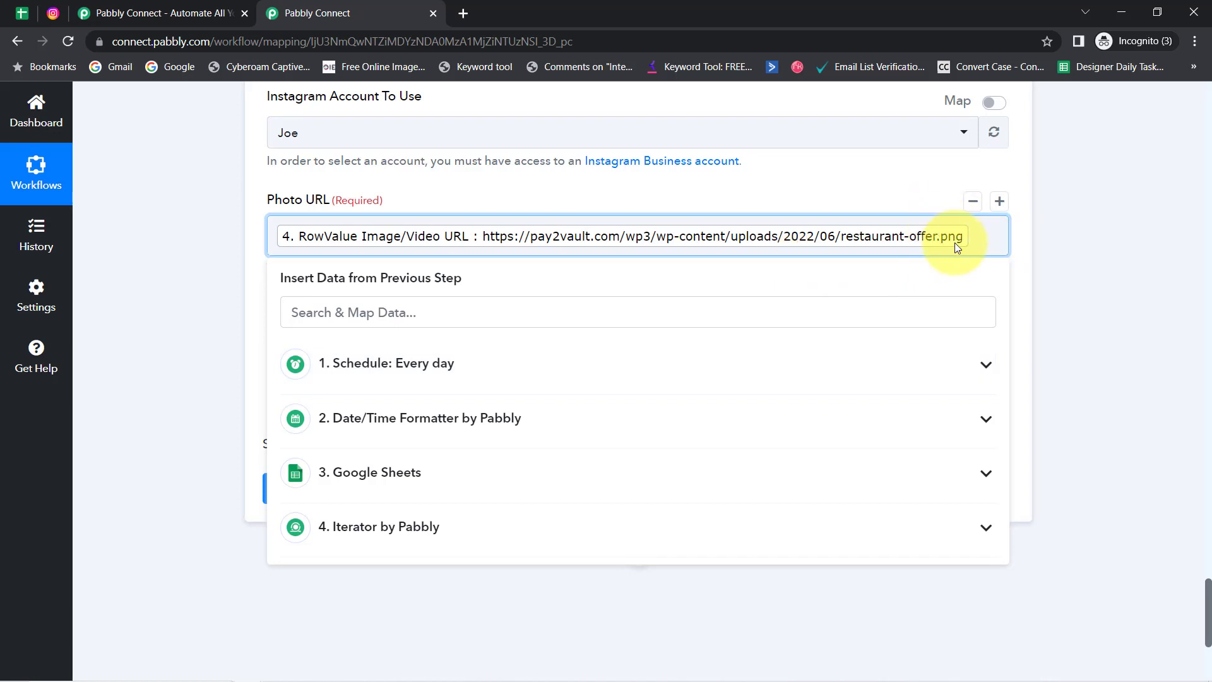
{"action": "left_click", "coordinate": [237, 376]}
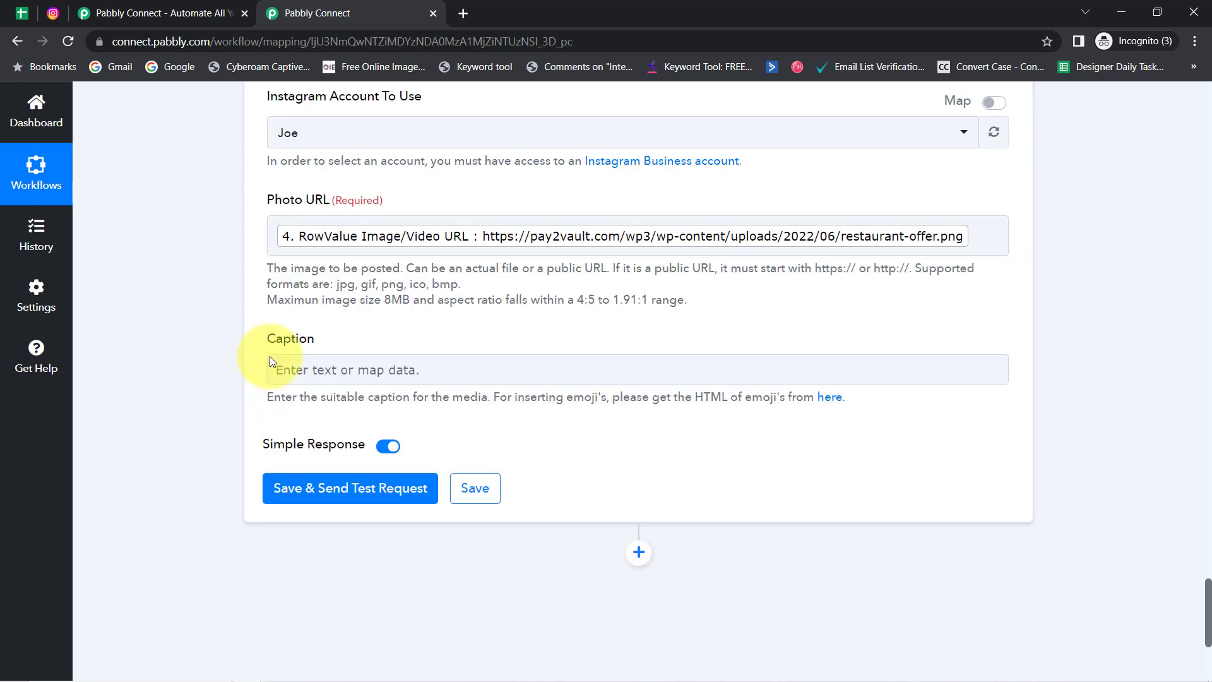
Map the Caption to "4. RowValue Post Caption" from Iterator by Pabbly, then save and send the test request
{"action": "left_click", "coordinate": [324, 372]}
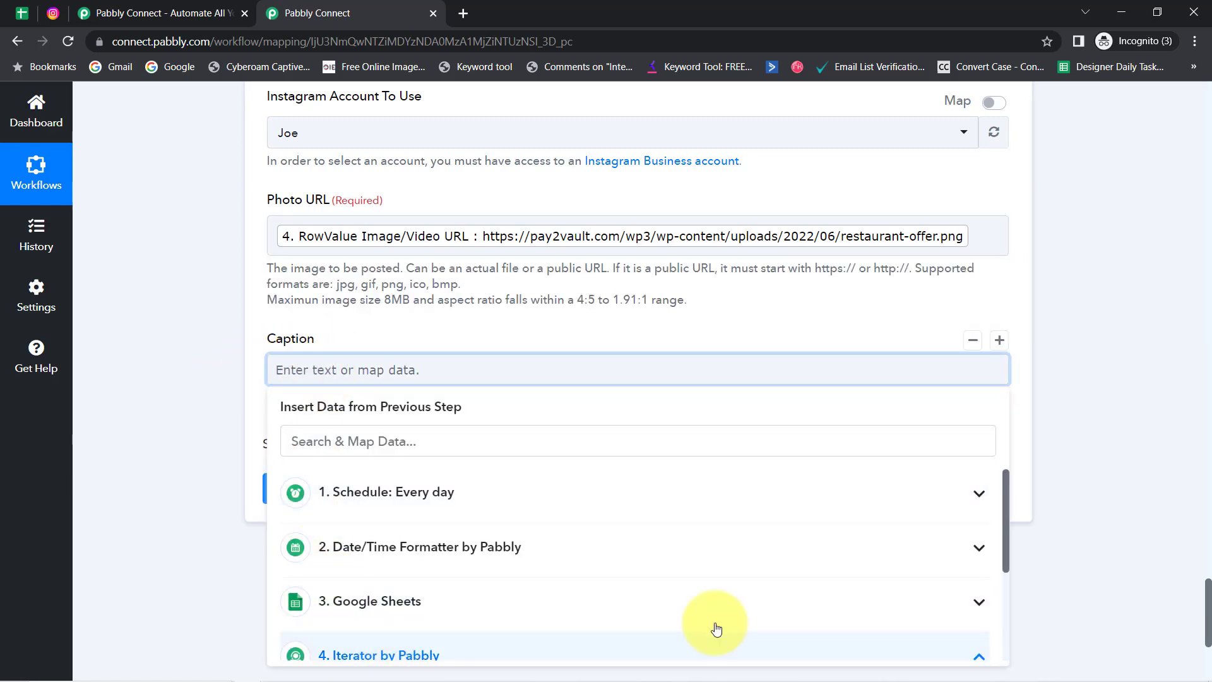
{"action": "left_click_drag", "start_coordinate": [1209, 593], "coordinate": [1209, 617]}
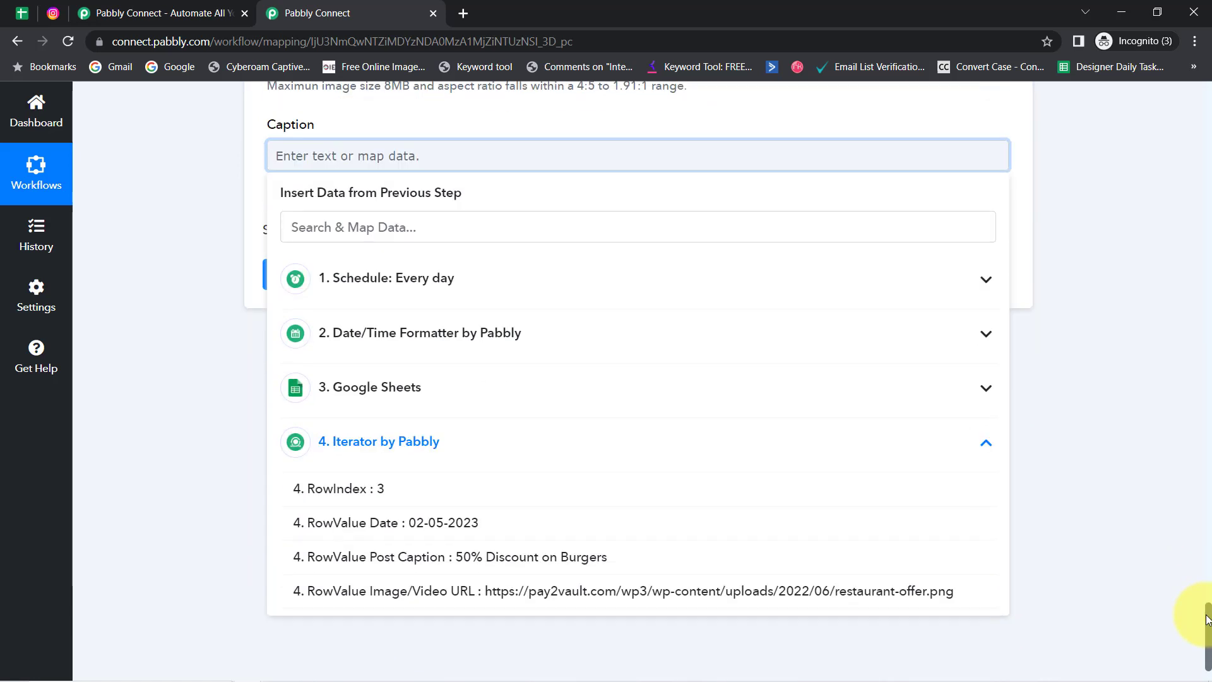
{"action": "left_click", "coordinate": [505, 557]}
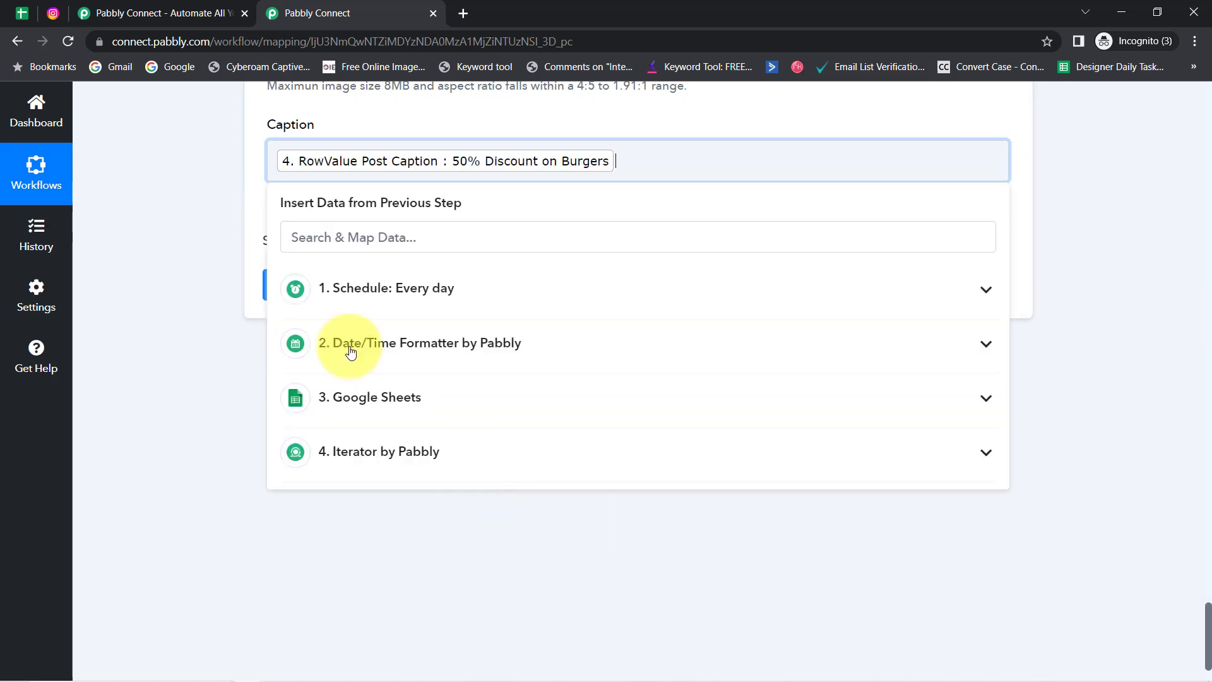
{"action": "left_click", "coordinate": [151, 263]}
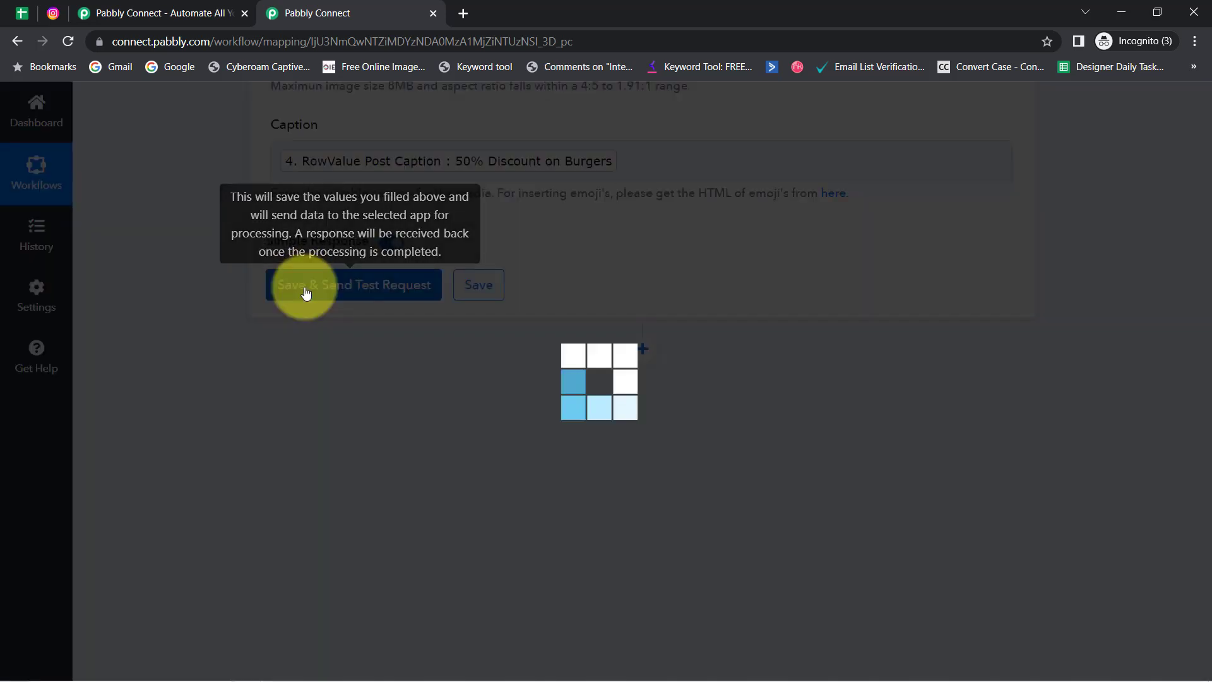
Check the error message in the Publish Photo test response
{"action": "left_click", "coordinate": [306, 287]}
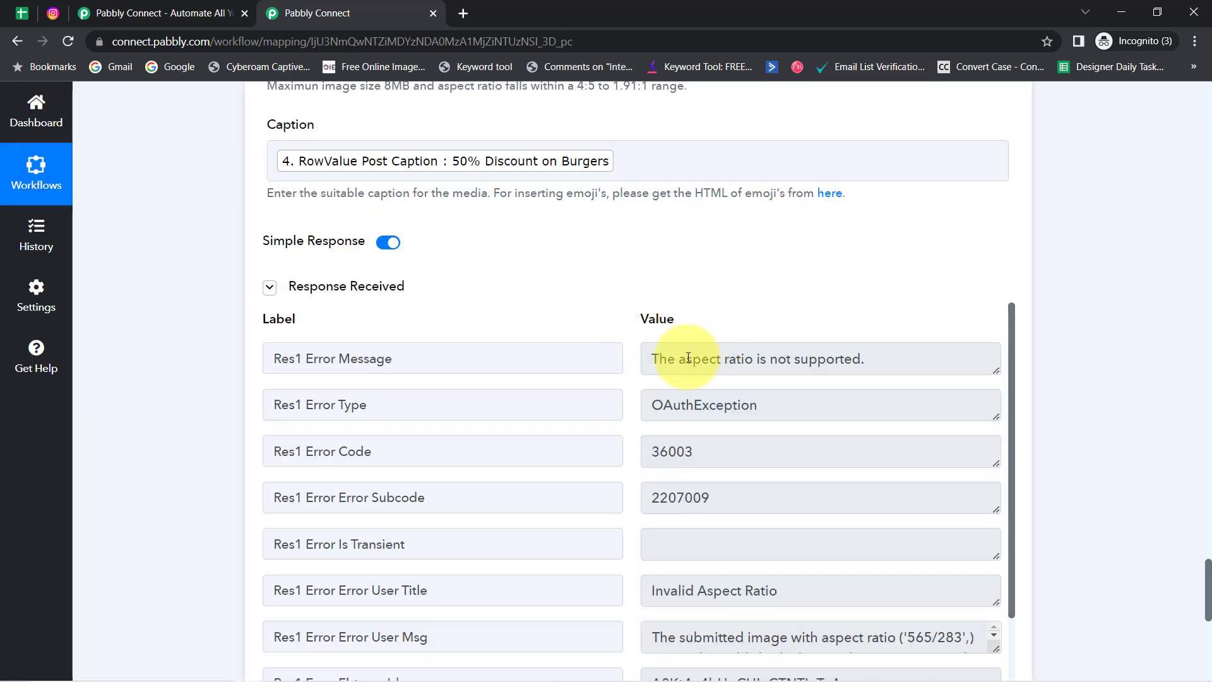
{"action": "left_click_drag", "start_coordinate": [673, 356], "coordinate": [885, 365]}
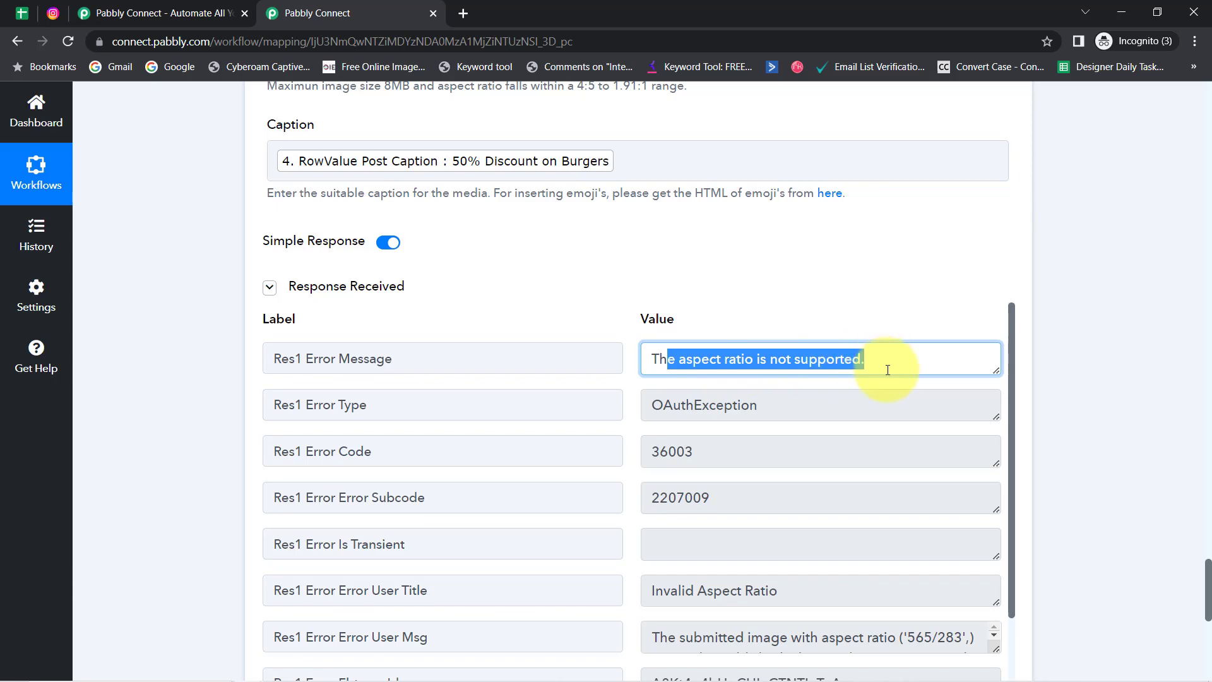
Clear the mapped Image/Video URL value from the Photo URL of the Publish Photo step
{"action": "left_click_drag", "start_coordinate": [1209, 578], "coordinate": [1199, 544]}
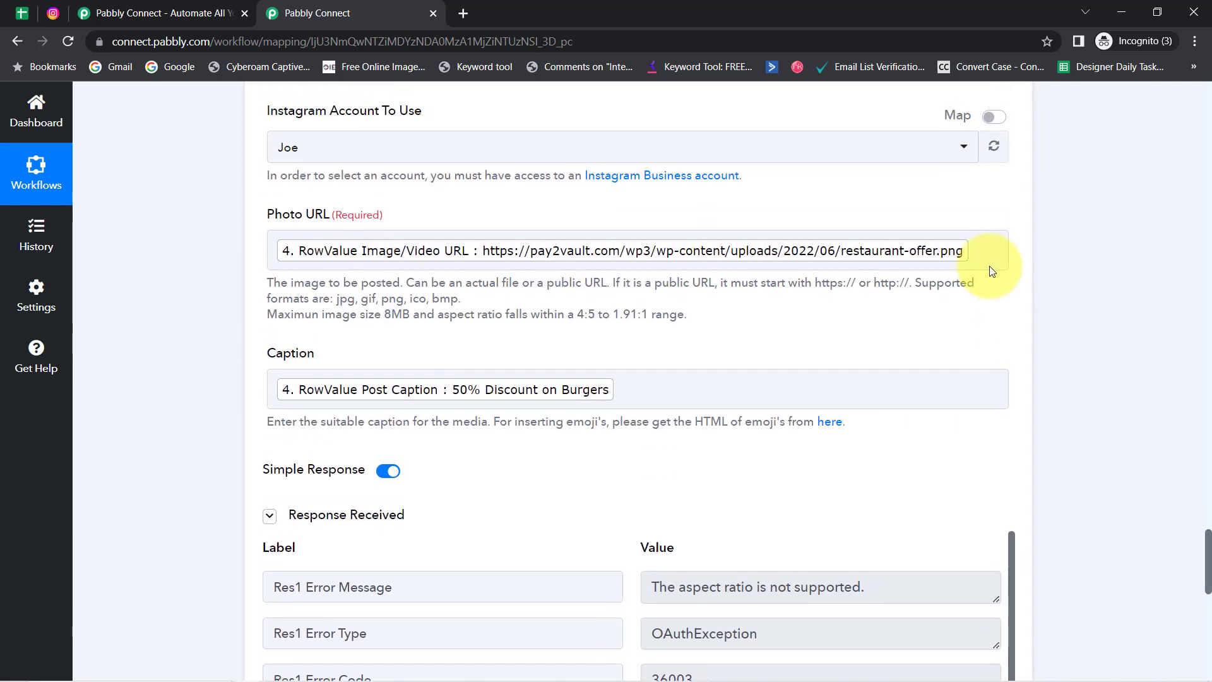
{"action": "left_click", "coordinate": [979, 249]}
{"action": "key", "text": "BackSpace"}
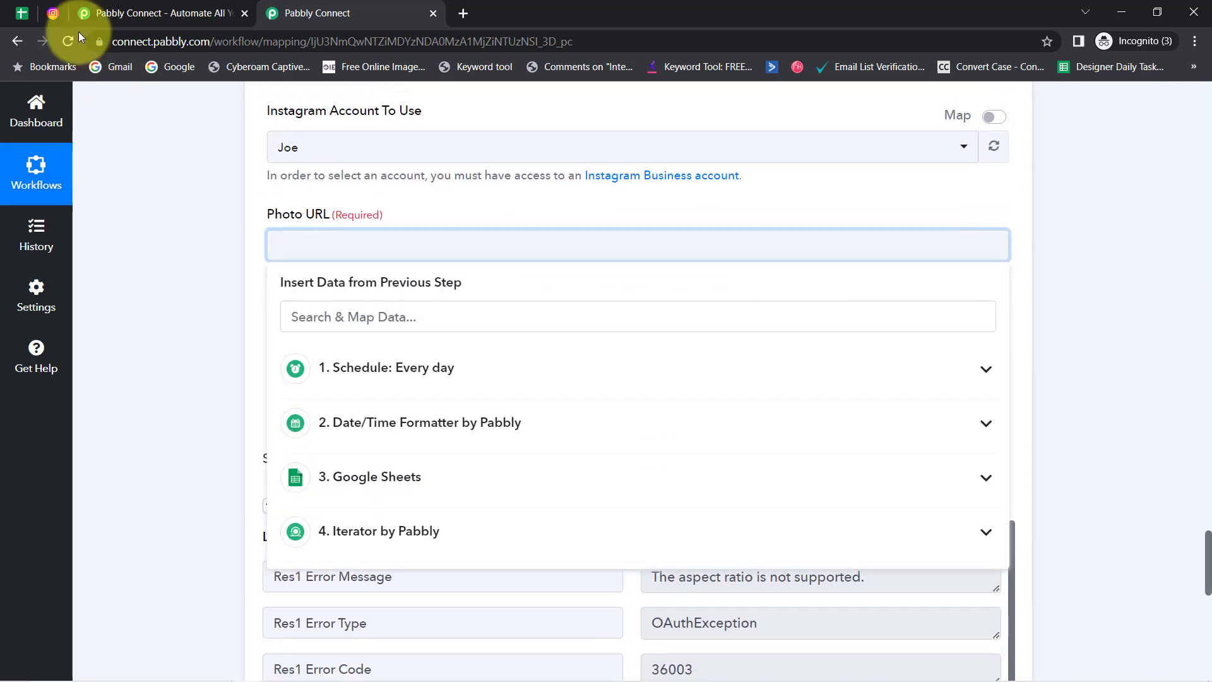
Open the pic_trulli.jpg image linked in row 2 of the Schedule Post for Instagram sheet and copy its URL
{"action": "left_click", "coordinate": [22, 13]}
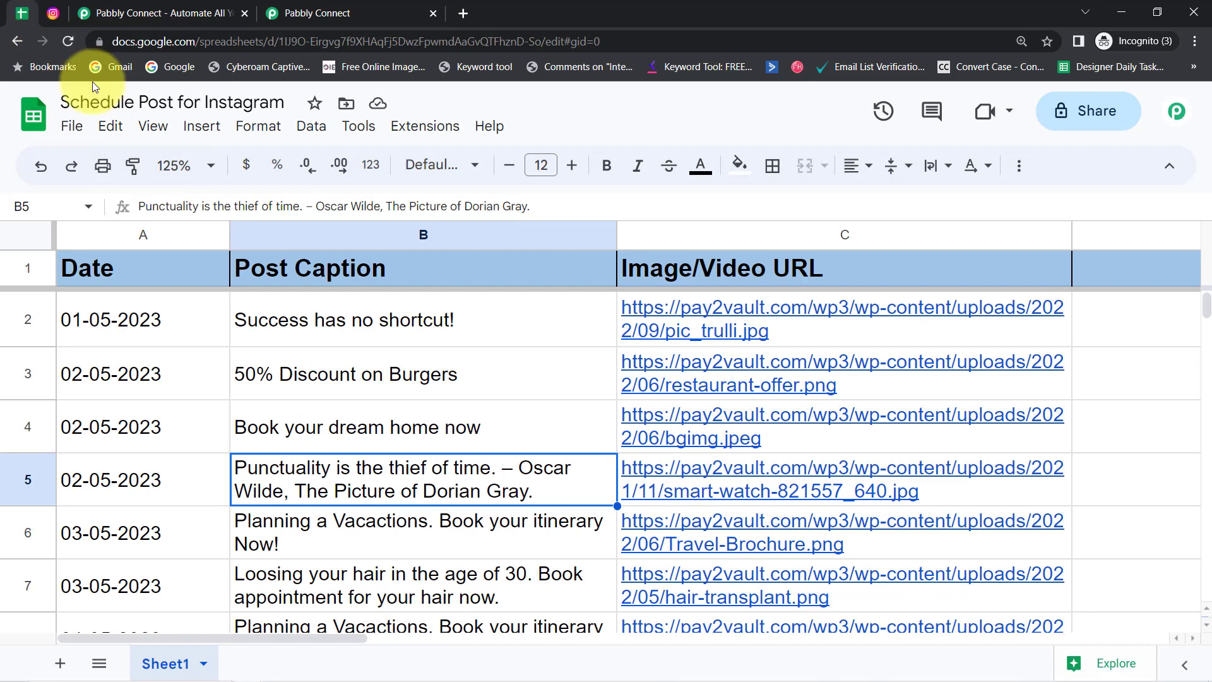
{"action": "left_click", "coordinate": [644, 333]}
{"action": "left_click", "coordinate": [684, 372]}
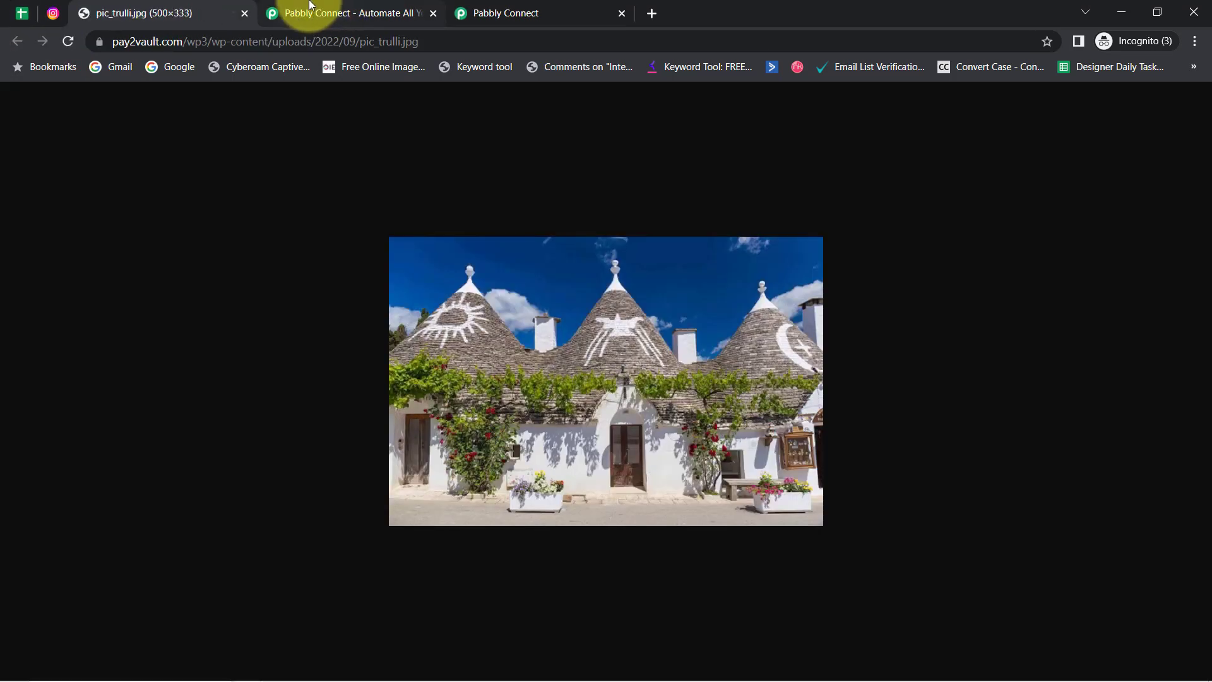
{"action": "left_click", "coordinate": [284, 37]}
{"action": "key", "text": "ctrl+c"}
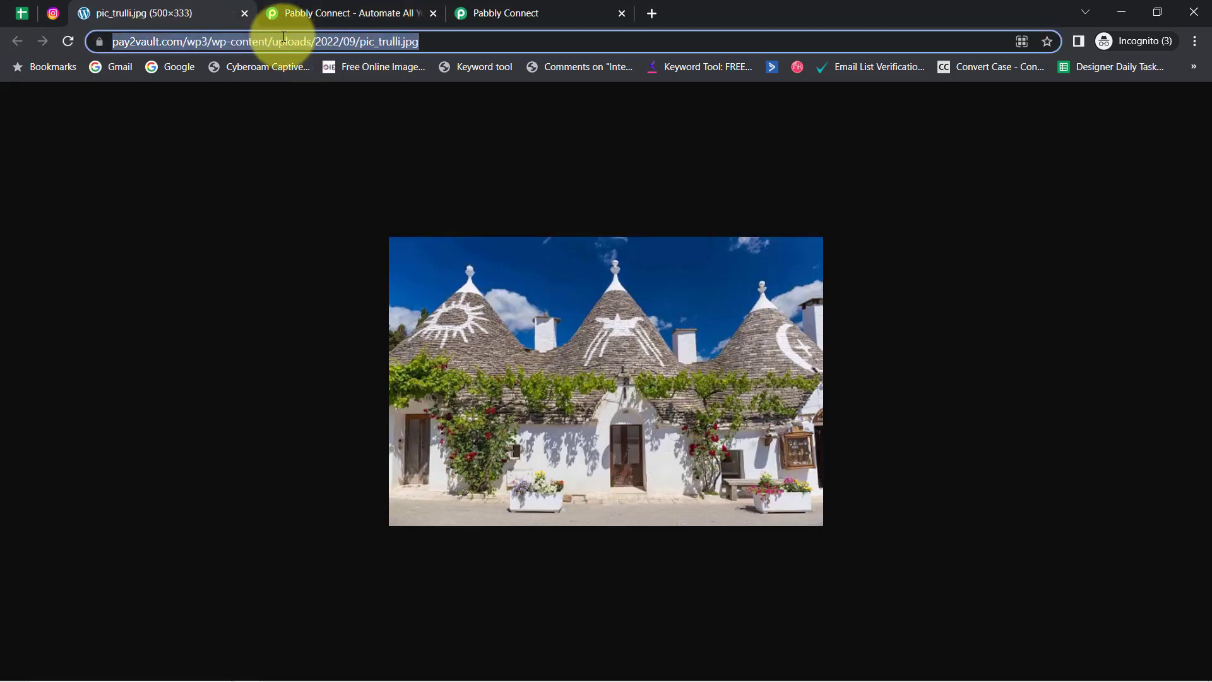
{"action": "left_click", "coordinate": [478, 13]}
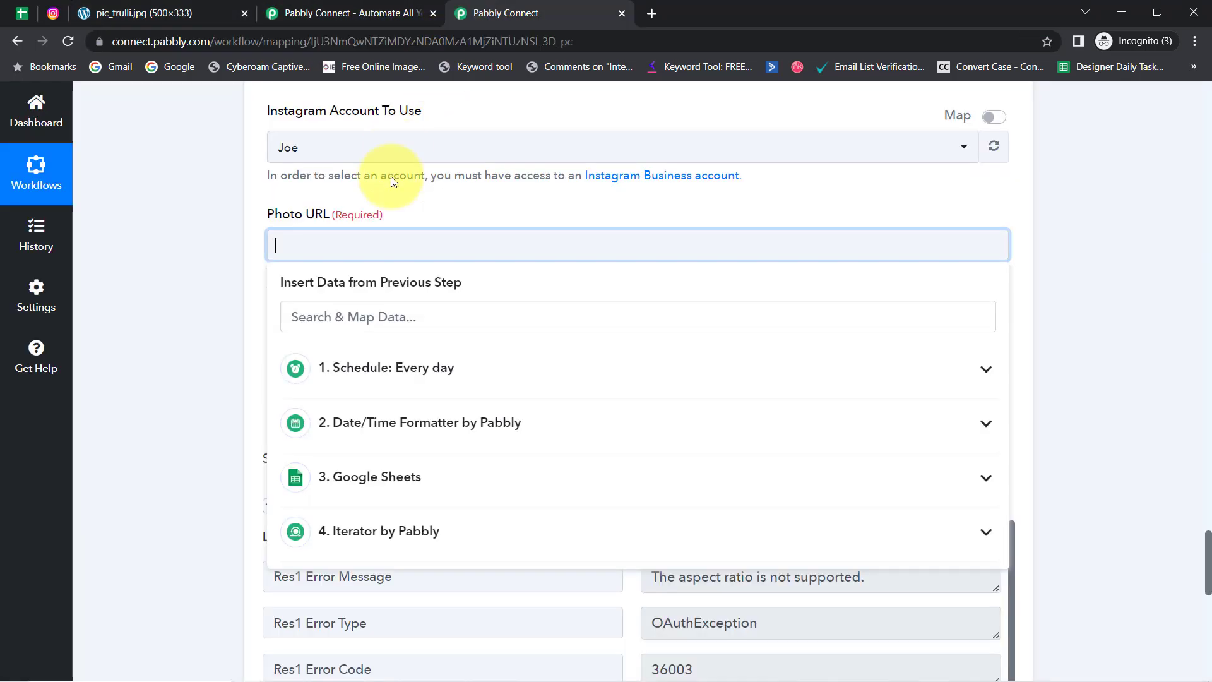
{"action": "left_click", "coordinate": [308, 244]}
{"action": "key", "text": "ctrl+v"}
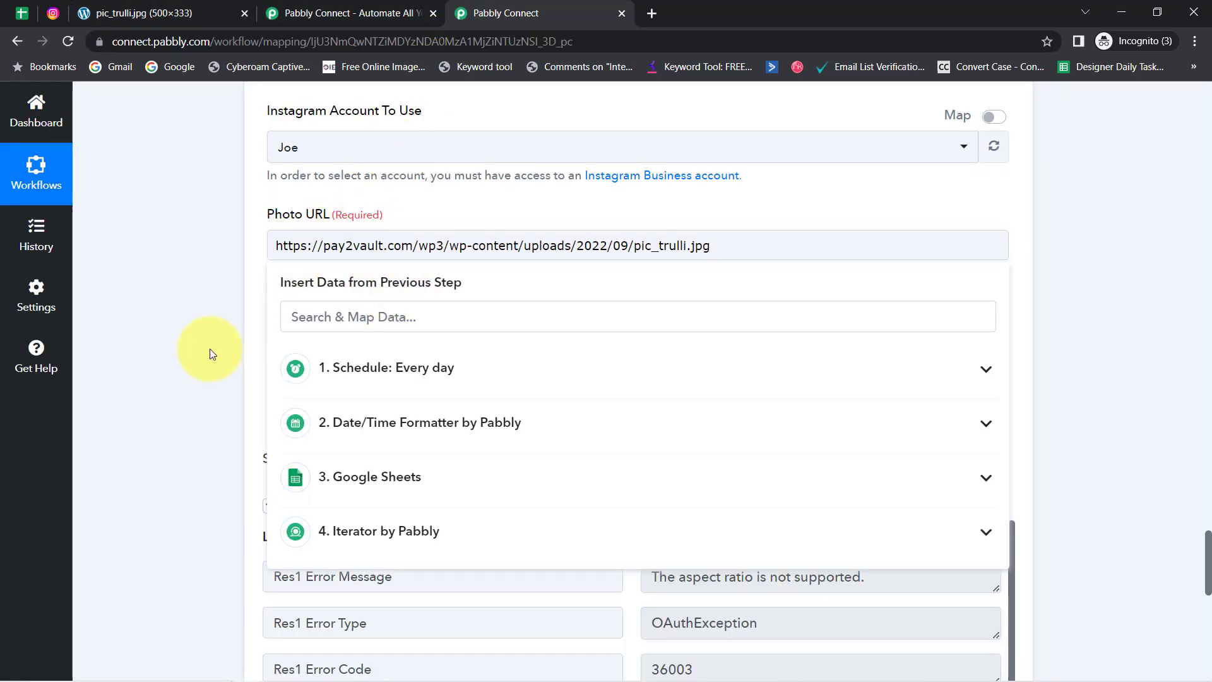
{"action": "left_click", "coordinate": [202, 347]}
Save and resend the Publish Photo test request, then check the Res1 Id and Res2 Id in the response
{"action": "left_click_drag", "start_coordinate": [1209, 554], "coordinate": [1209, 587]}
{"action": "left_click", "coordinate": [341, 182]}
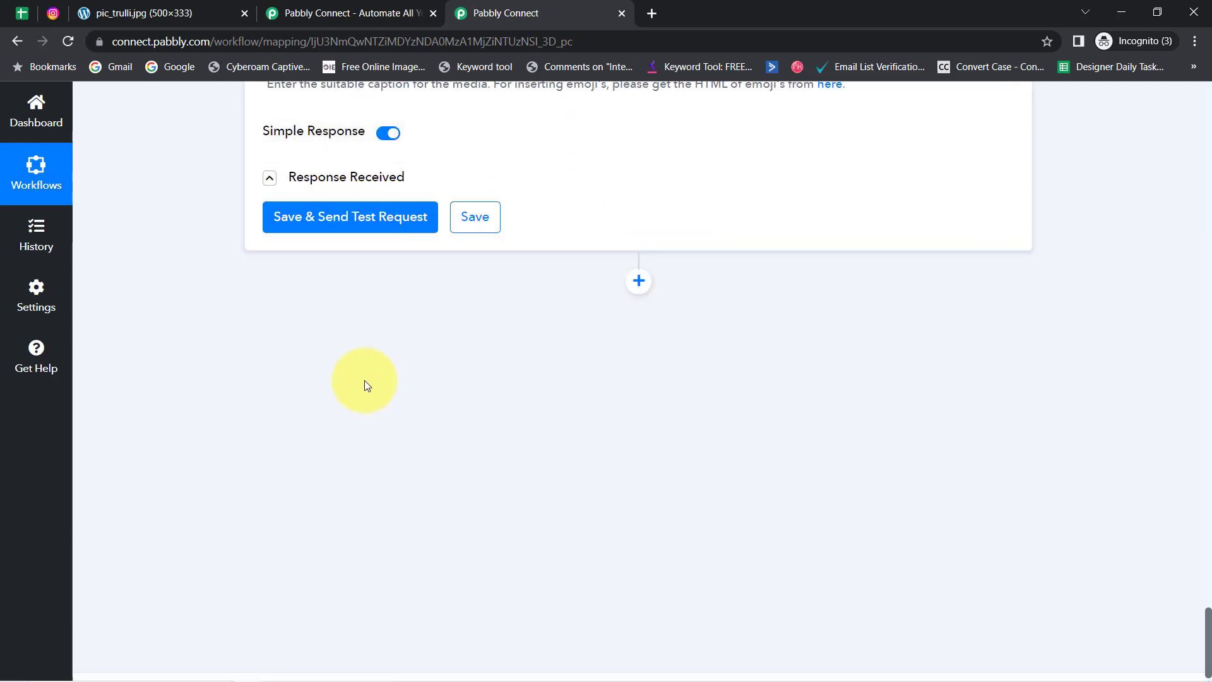
{"action": "left_click", "coordinate": [373, 229]}
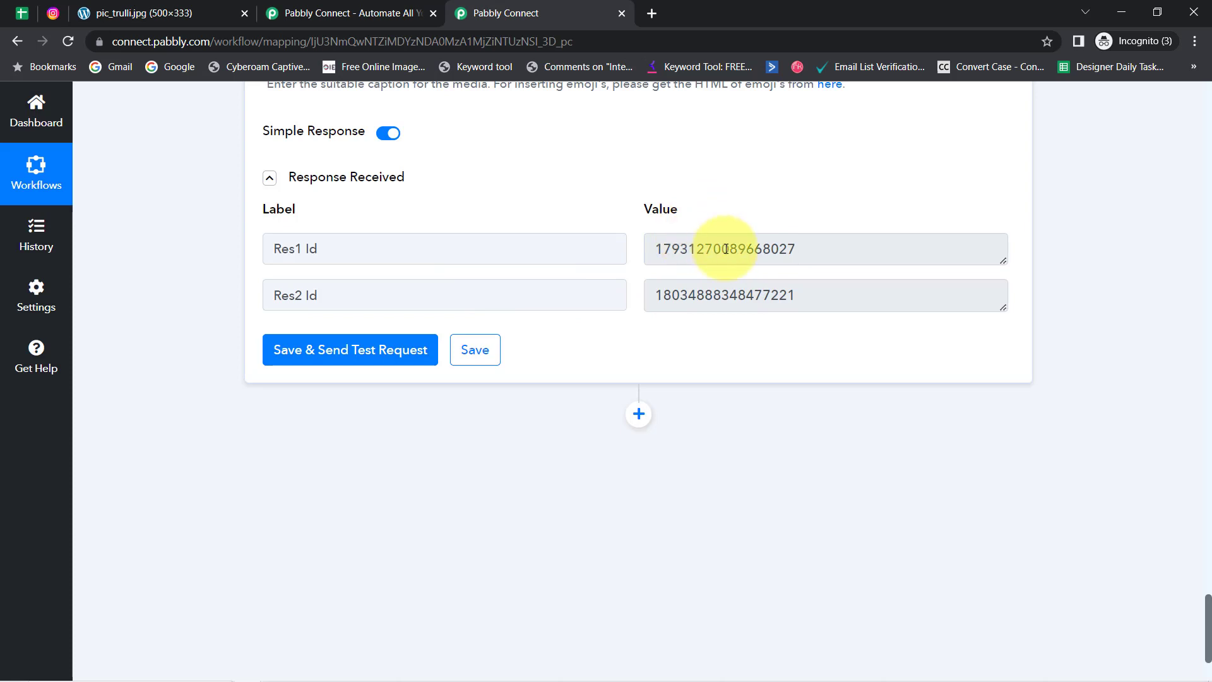
{"action": "left_click_drag", "start_coordinate": [755, 261], "coordinate": [657, 252]}
{"action": "left_click_drag", "start_coordinate": [721, 295], "coordinate": [631, 292]}
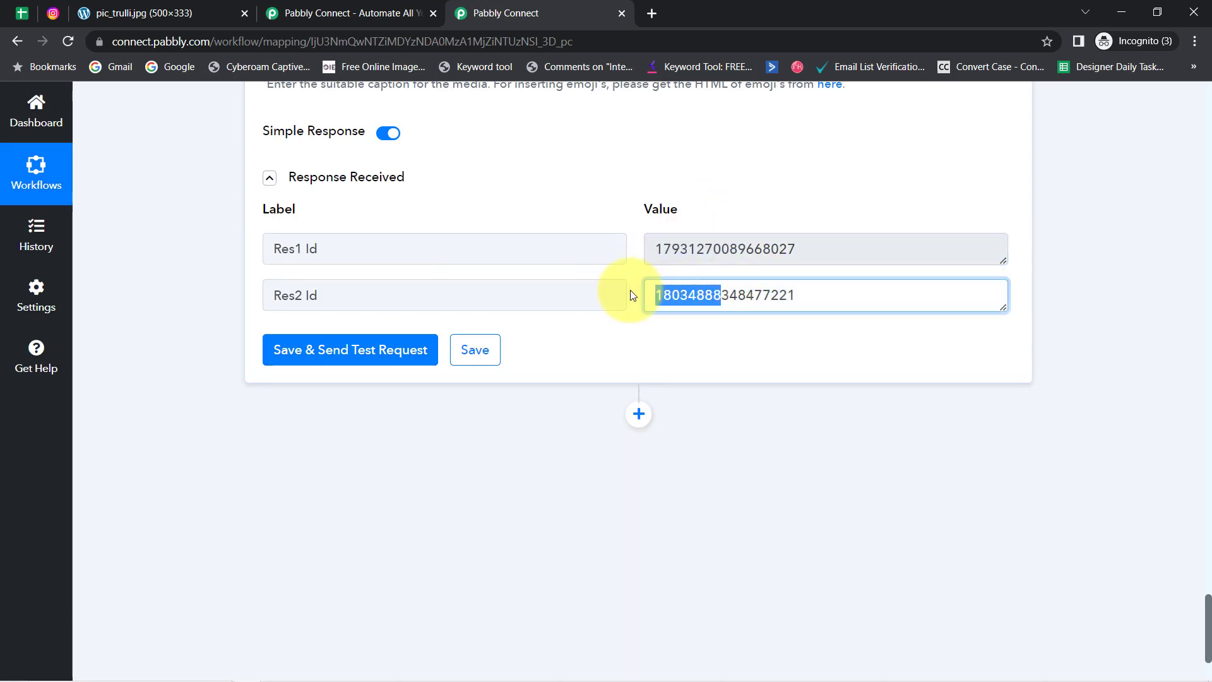
Refresh the Instagram profile page and compare its newest post with the pic_trulli.jpg image
{"action": "left_click", "coordinate": [52, 16]}
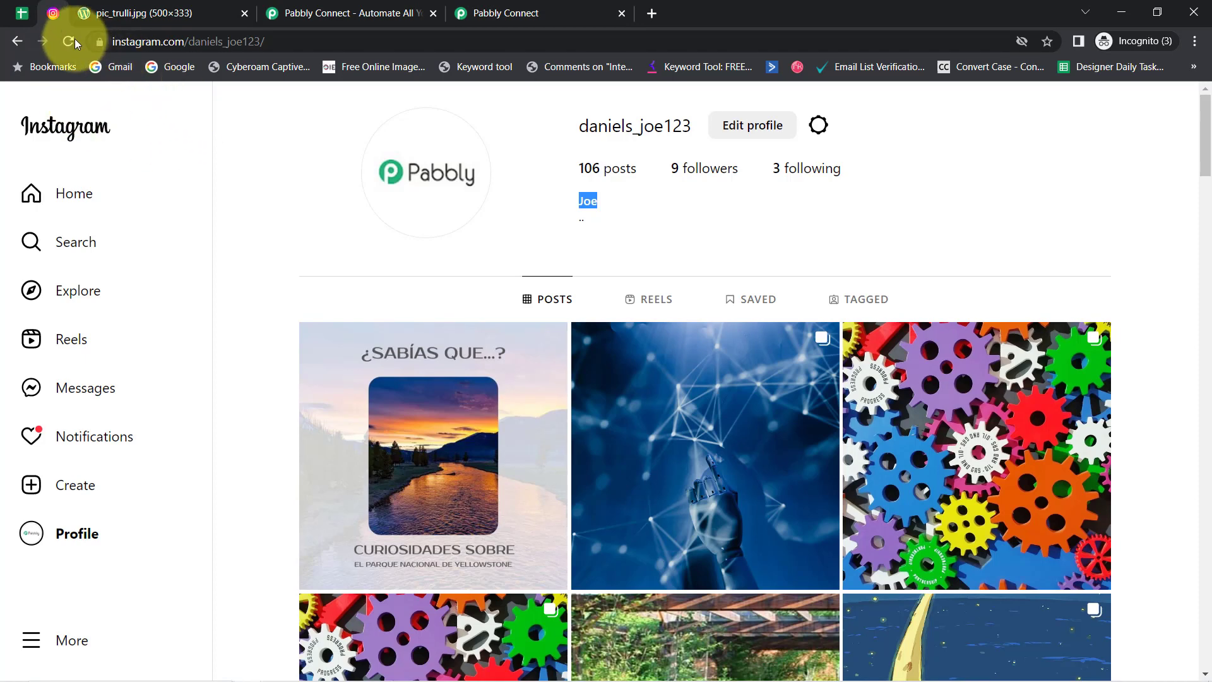
{"action": "left_click", "coordinate": [69, 40]}
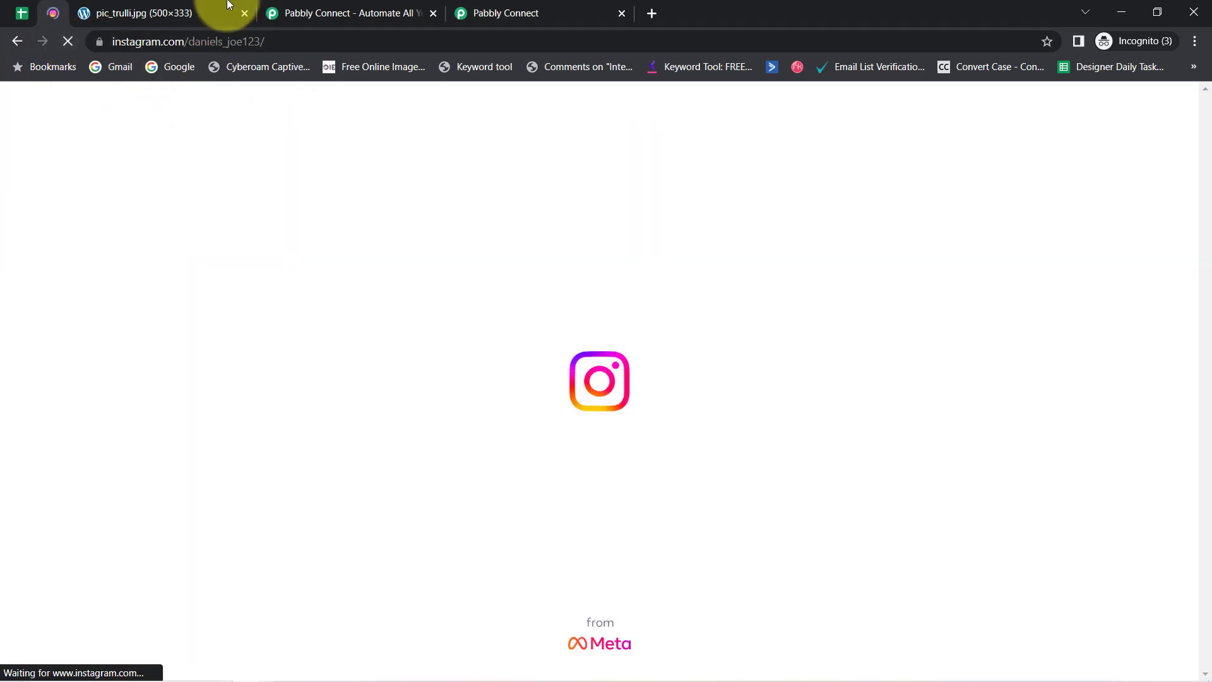
{"action": "left_click", "coordinate": [157, 12]}
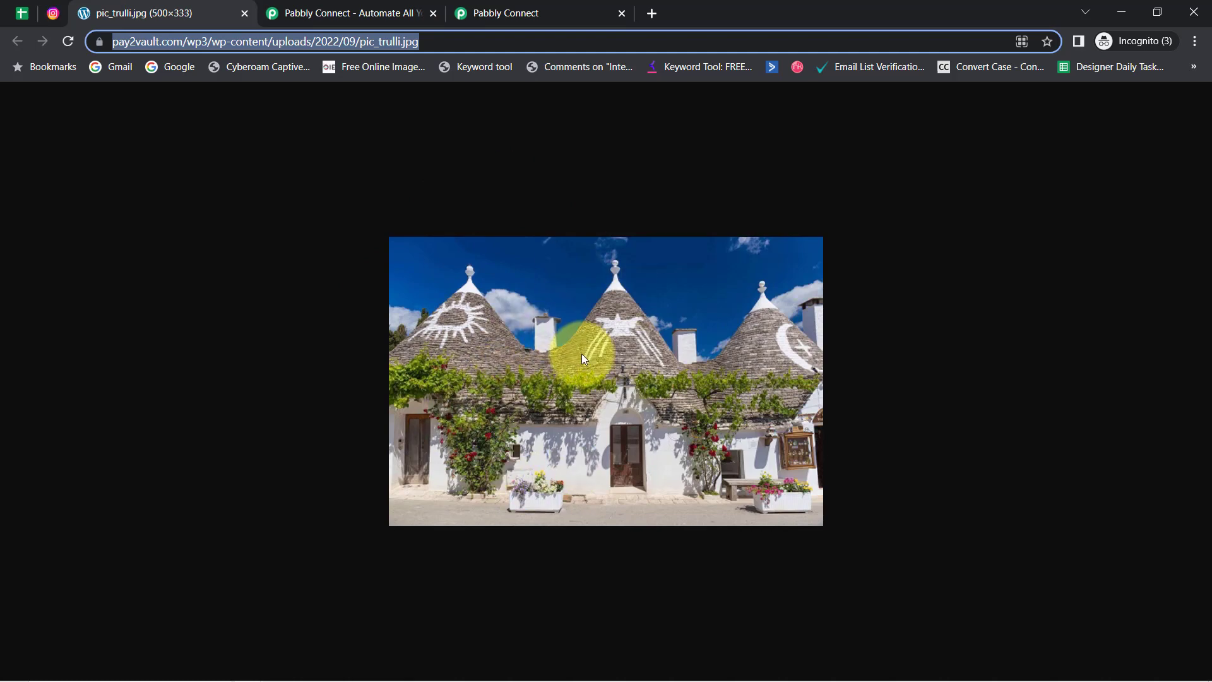
{"action": "left_click", "coordinate": [53, 12]}
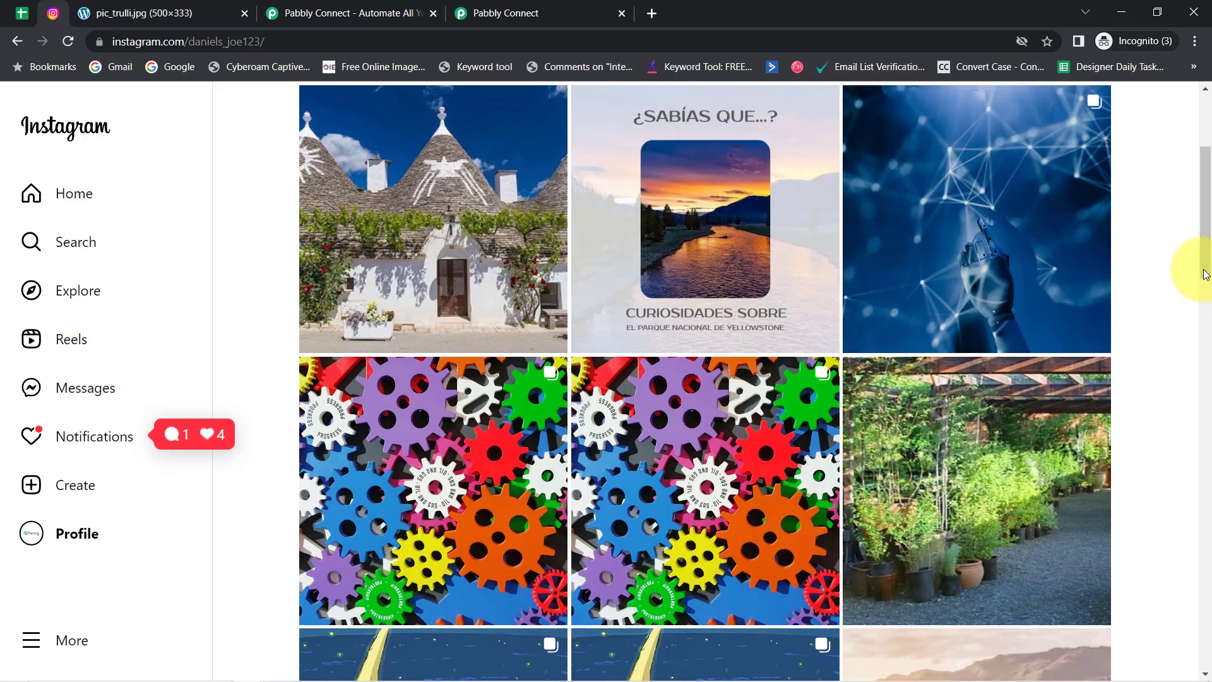
{"action": "scroll", "coordinate": [1207, 268], "scroll_direction": "up", "scroll_amount": 3}
{"action": "scroll", "coordinate": [1190, 209], "scroll_direction": "down", "scroll_amount": 3}
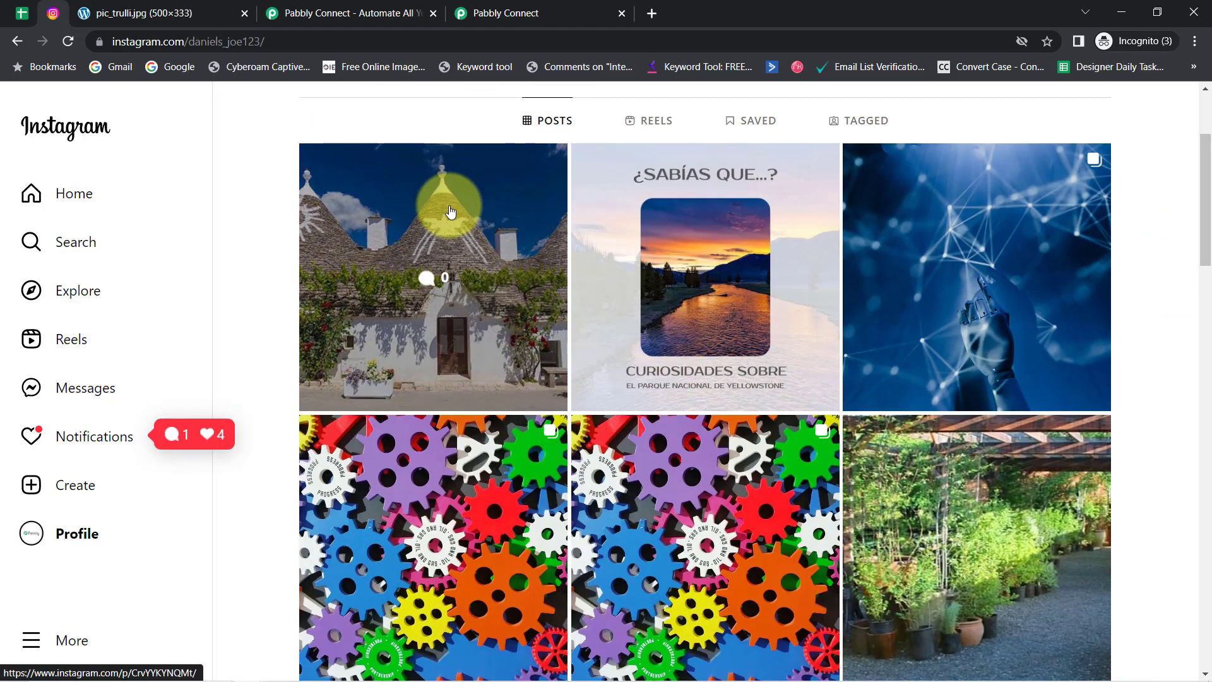
Open the newest Instagram post and check its caption
{"action": "left_click", "coordinate": [450, 212]}
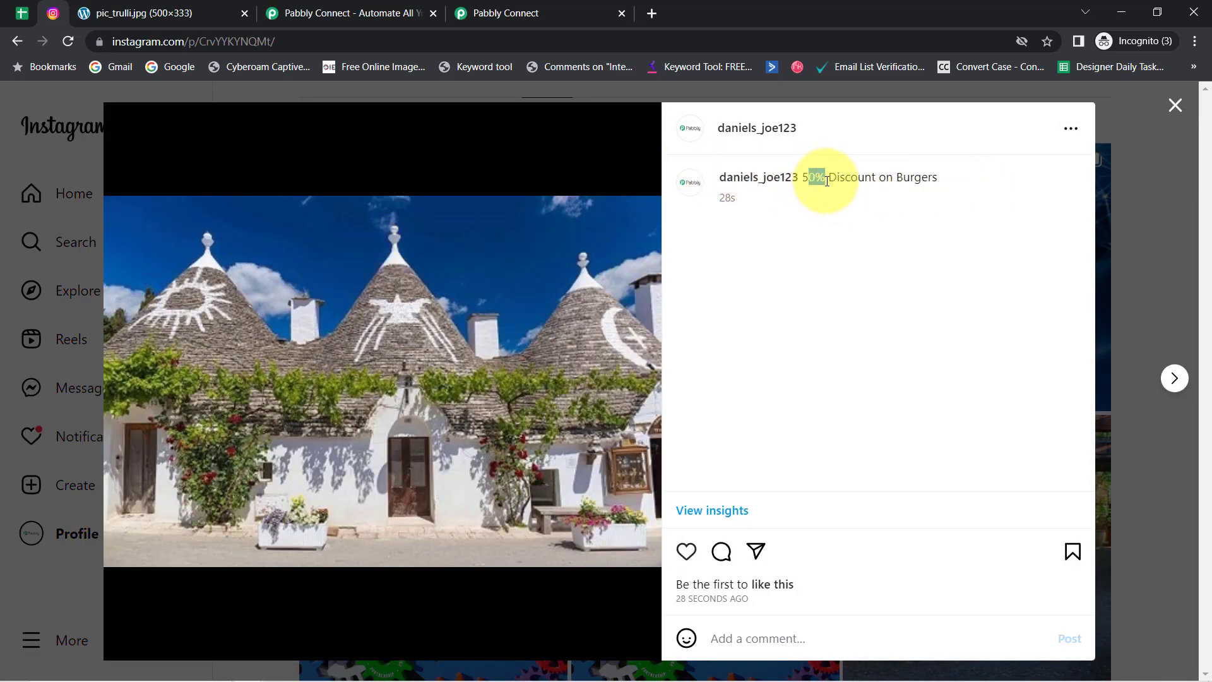
{"action": "left_click_drag", "start_coordinate": [827, 181], "coordinate": [915, 180]}
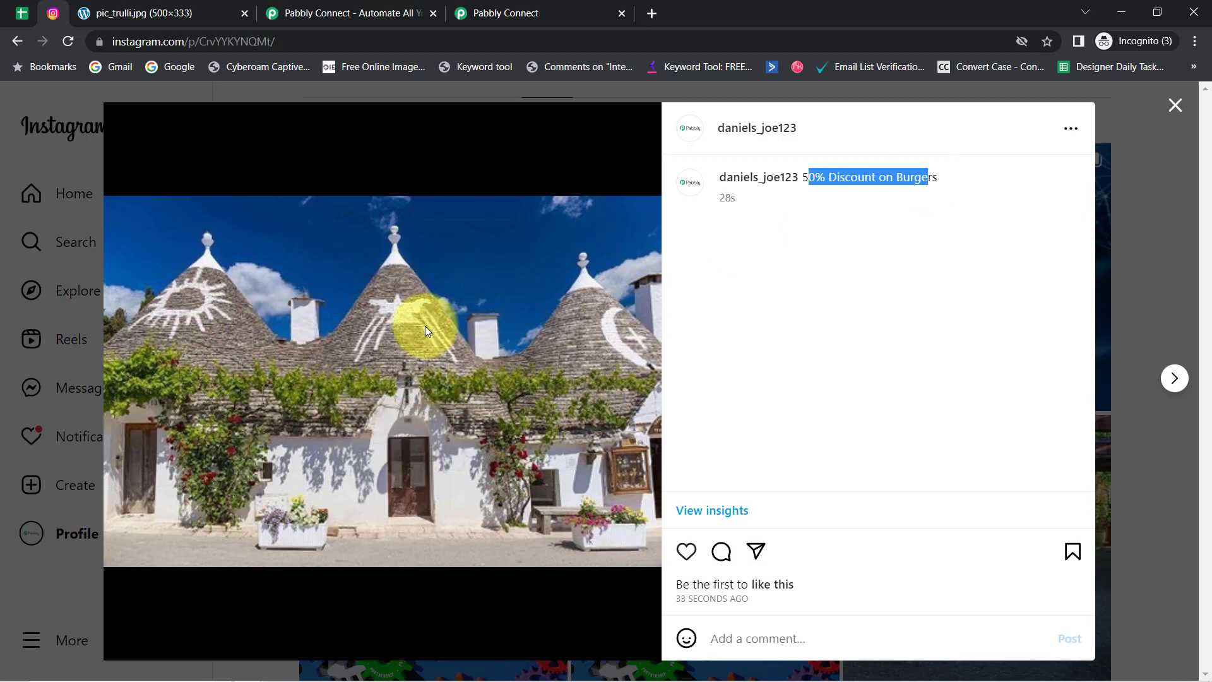
Review the Date, Post Caption and Image/Video URL columns in the Schedule Post for Instagram sheet
{"action": "left_click", "coordinate": [25, 16]}
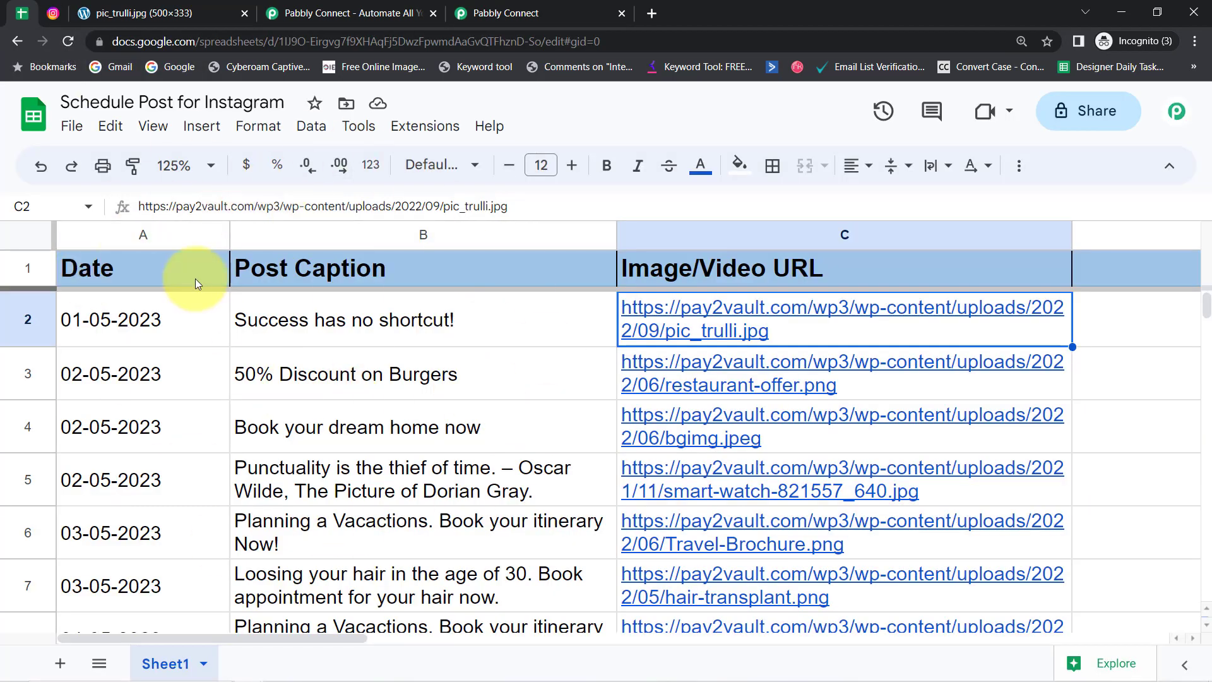
{"action": "left_click", "coordinate": [48, 241]}
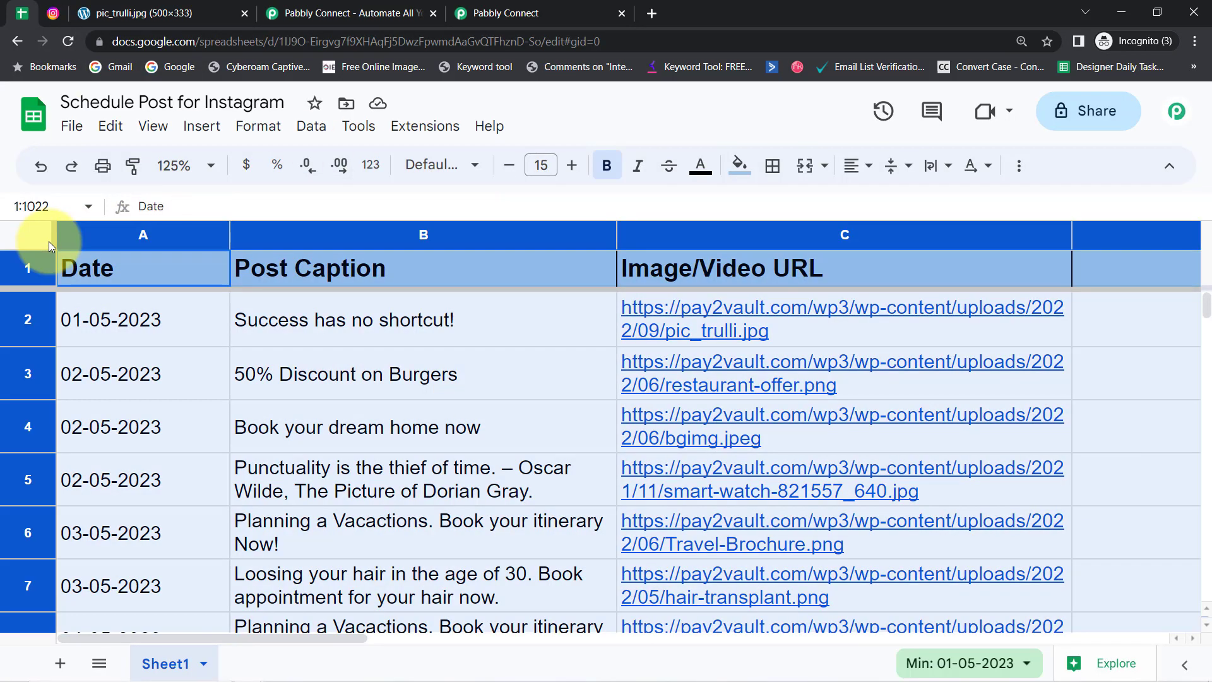
{"action": "left_click", "coordinate": [112, 315]}
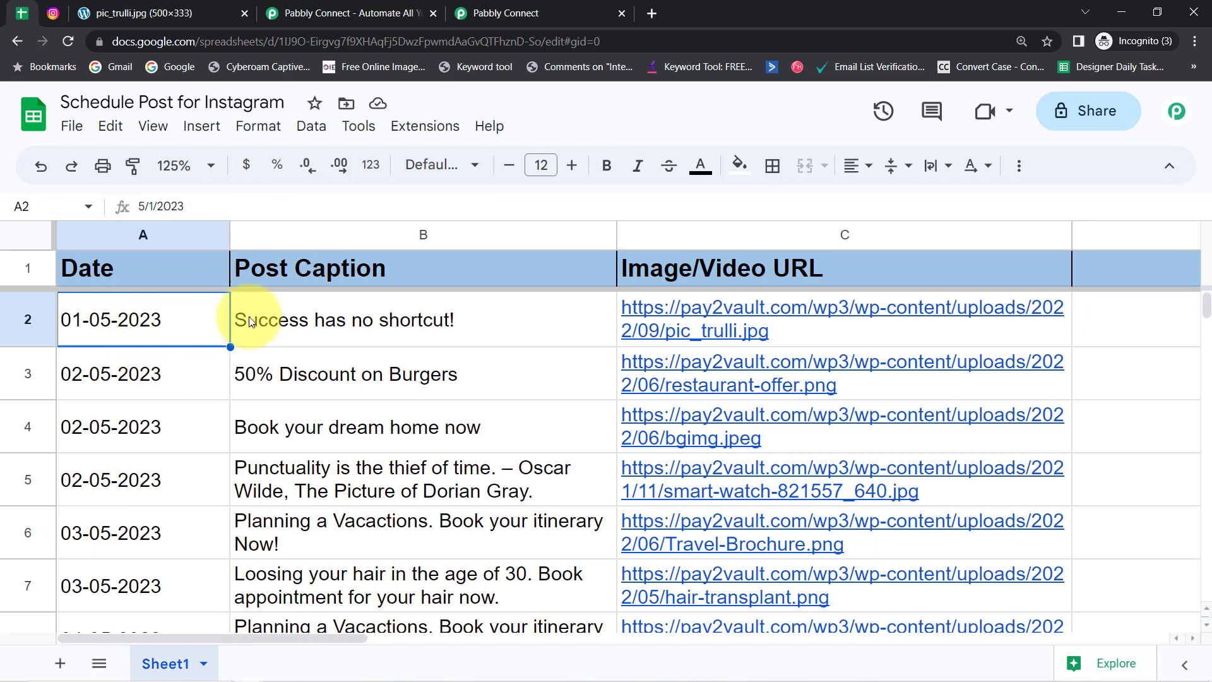
{"action": "left_click", "coordinate": [331, 321]}
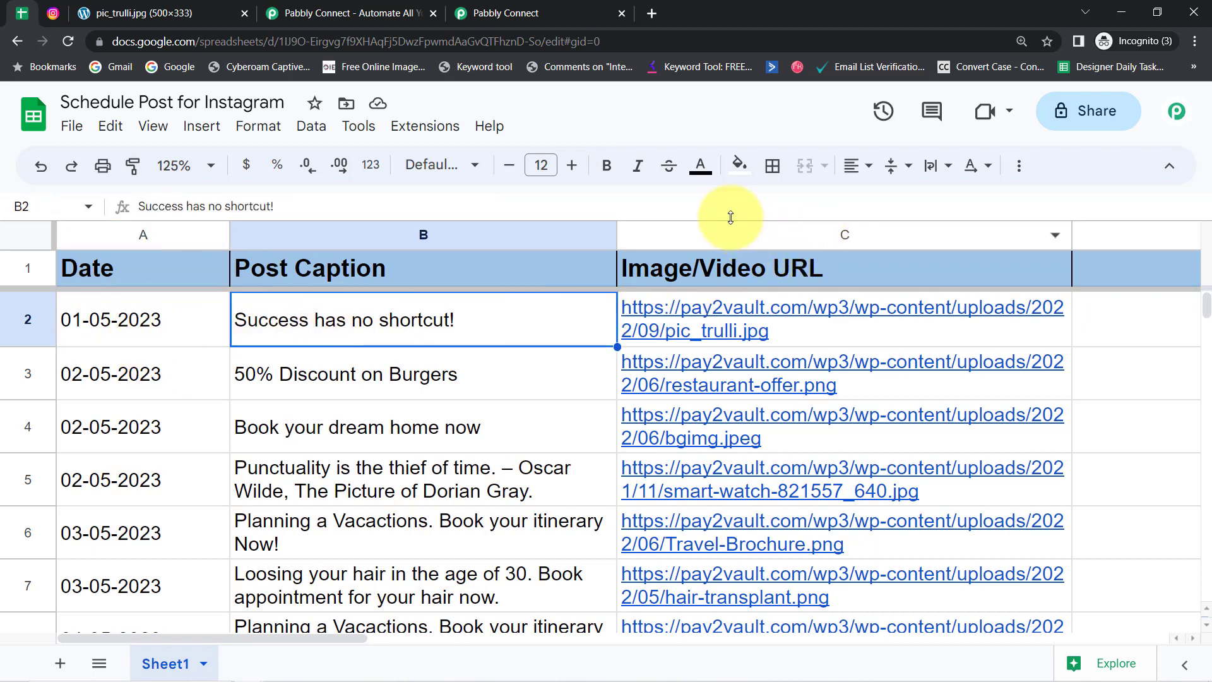
{"action": "left_click", "coordinate": [747, 239]}
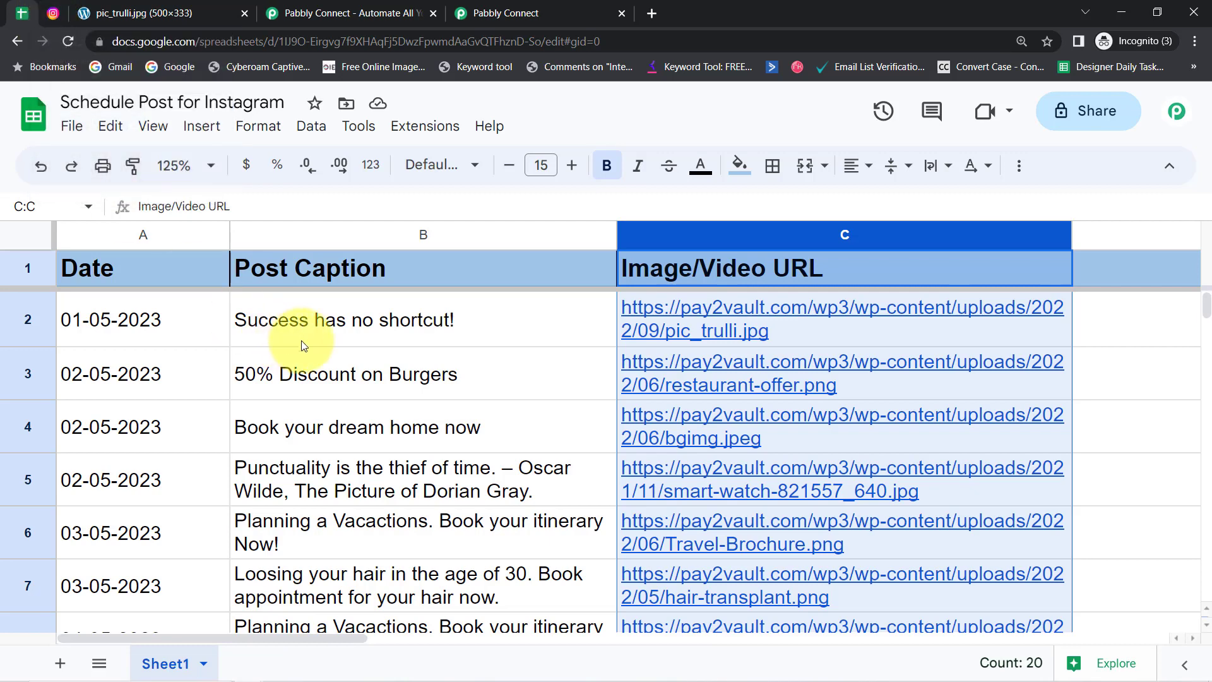
{"action": "left_click", "coordinate": [347, 346]}
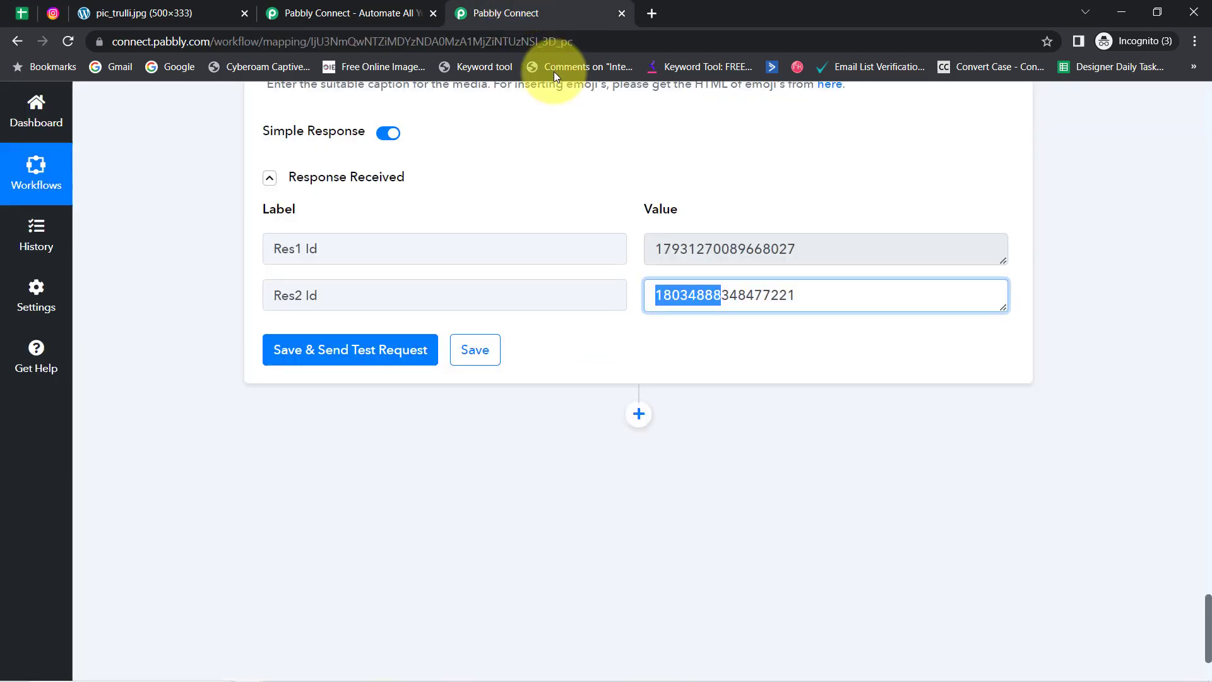
Return to the Pabbly Connect workflow and collapse the Schedule and Date/Time Formatter steps
{"action": "left_click", "coordinate": [505, 7]}
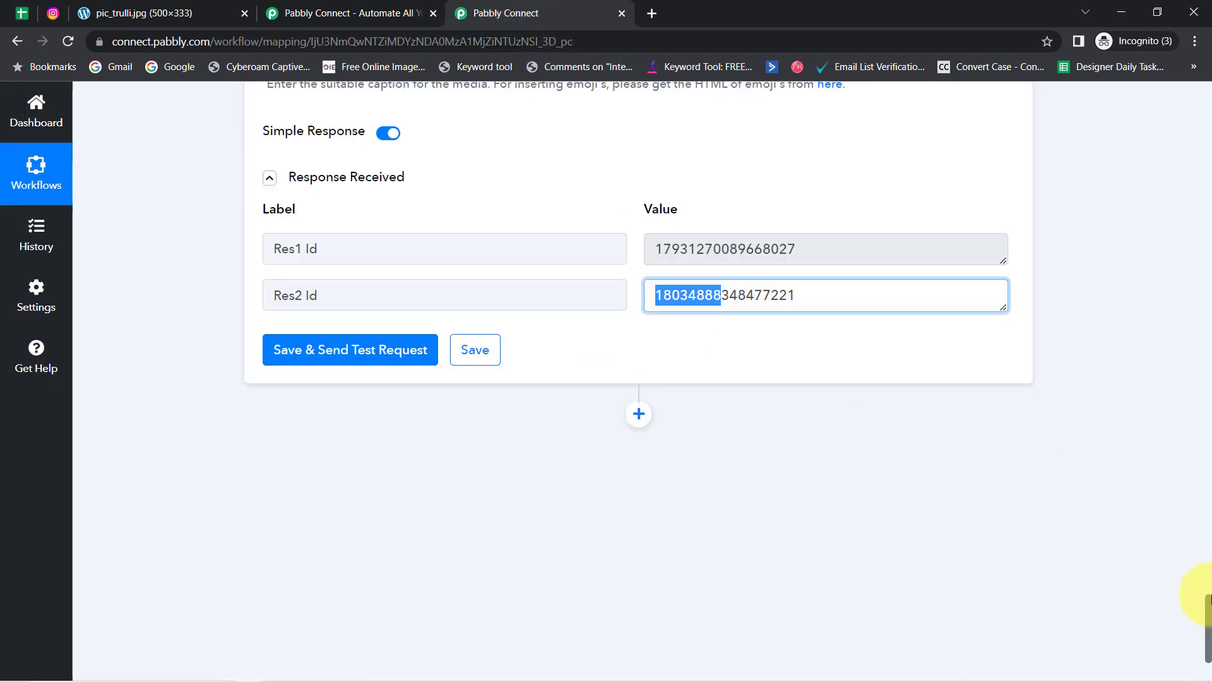
{"action": "scroll", "coordinate": [1200, 550], "scroll_direction": "up", "scroll_amount": 20}
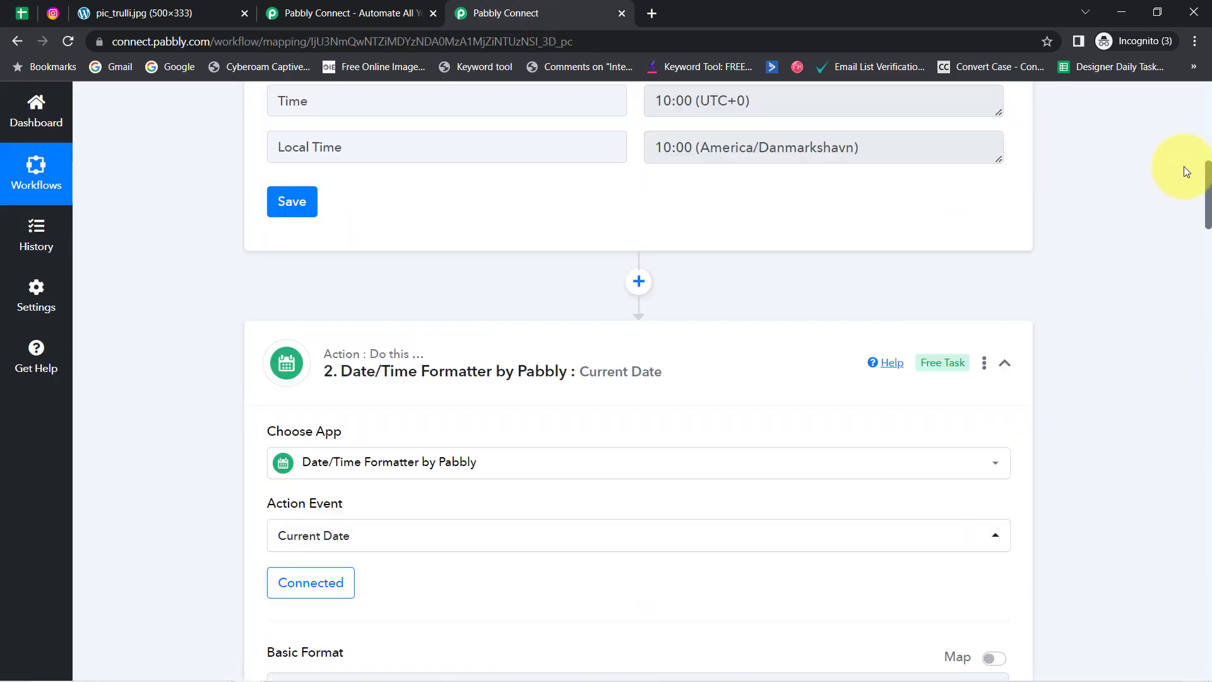
{"action": "left_click", "coordinate": [391, 340]}
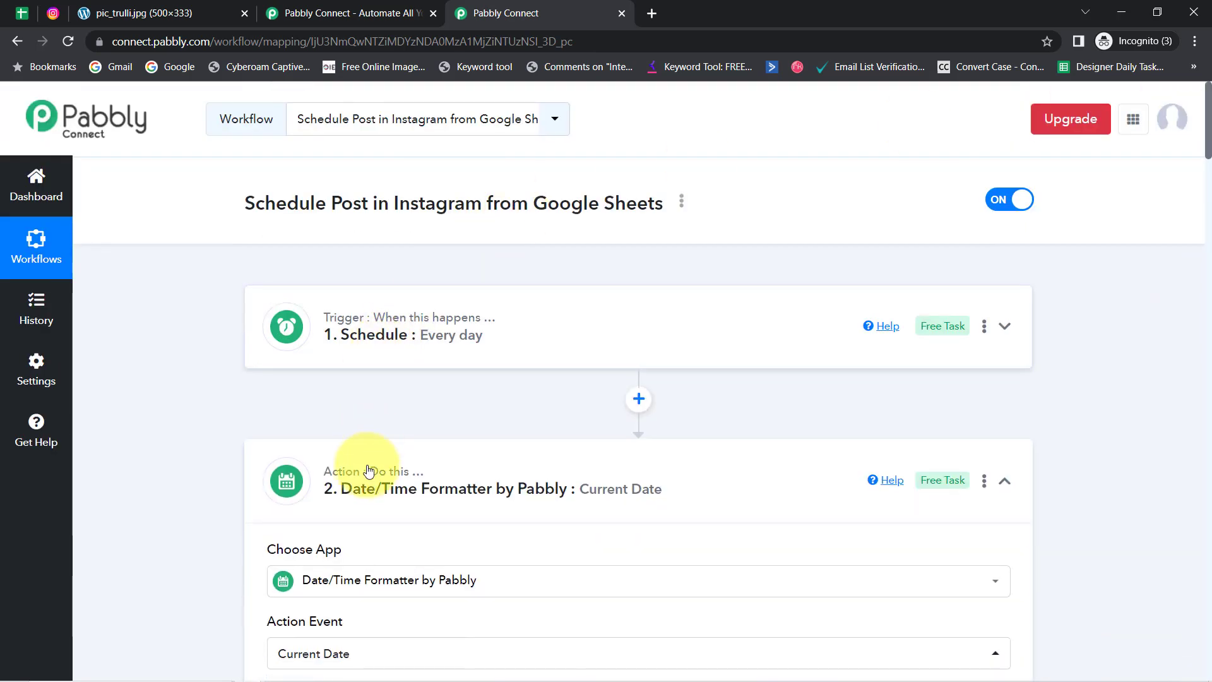
{"action": "left_click", "coordinate": [369, 481]}
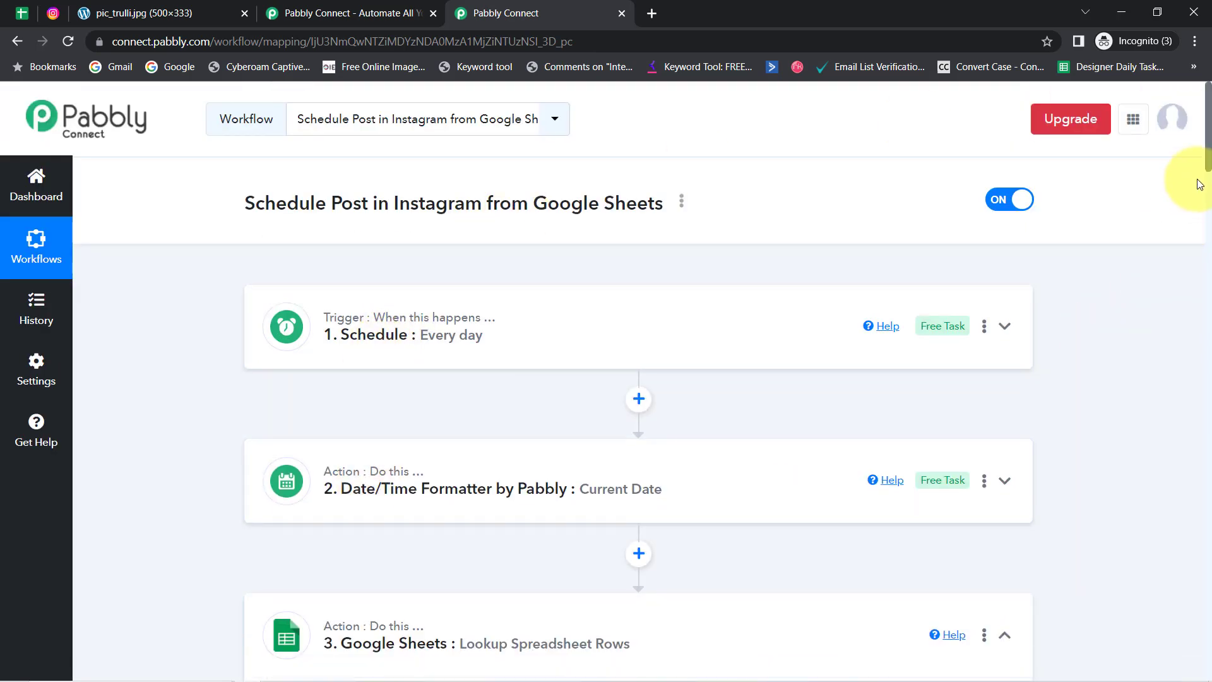
Review the image format, maximum size and aspect ratio requirements listed for the Photo URL of the Publish Photo step
{"action": "left_click_drag", "start_coordinate": [1207, 157], "coordinate": [1195, 544]}
{"action": "scroll", "coordinate": [1195, 544], "scroll_direction": "down", "scroll_amount": 6}
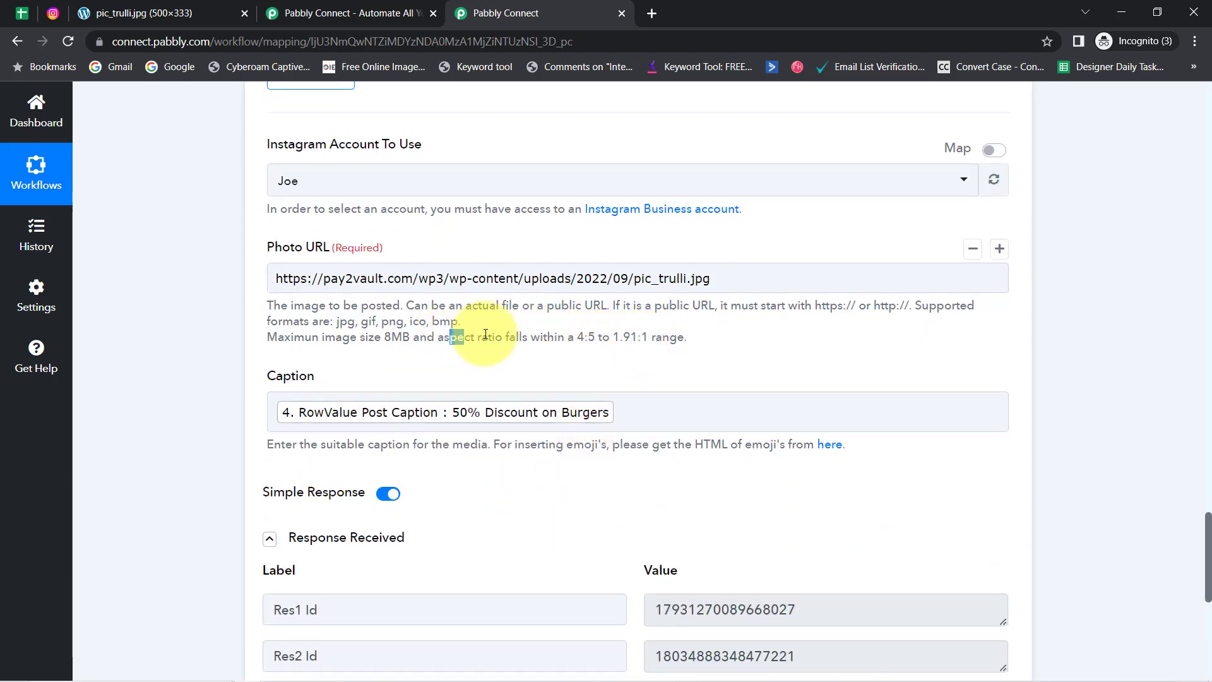
{"action": "left_click_drag", "start_coordinate": [450, 339], "coordinate": [638, 340]}
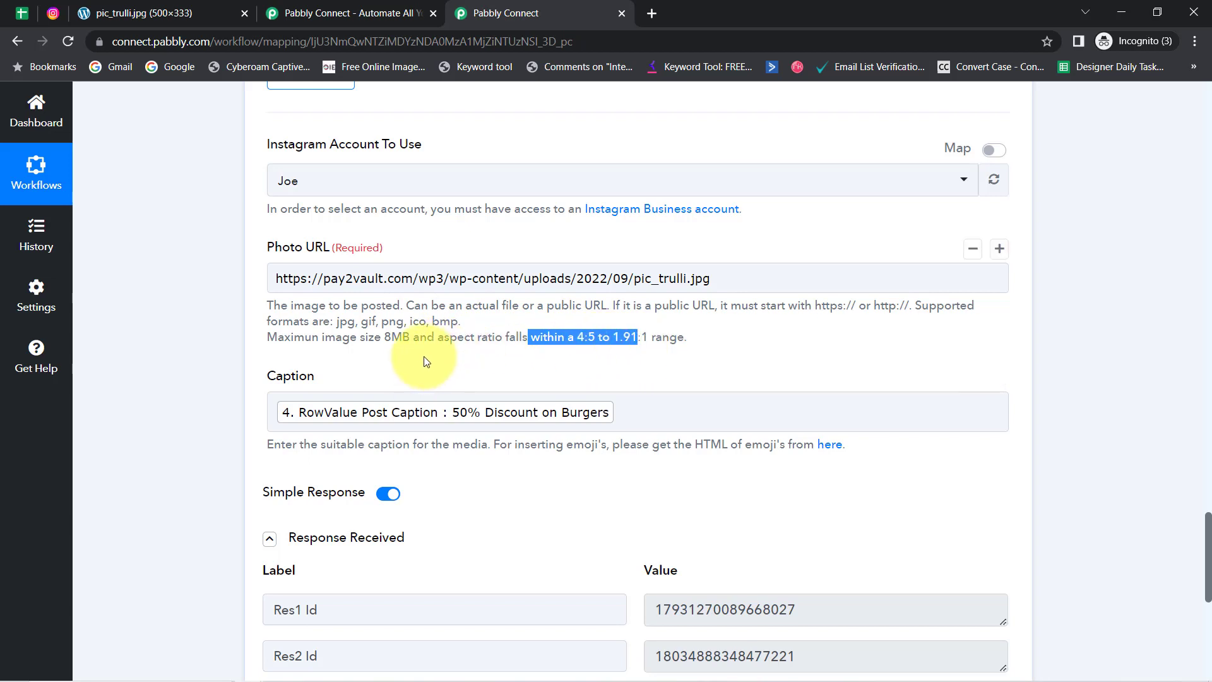
{"action": "left_click_drag", "start_coordinate": [358, 343], "coordinate": [440, 343]}
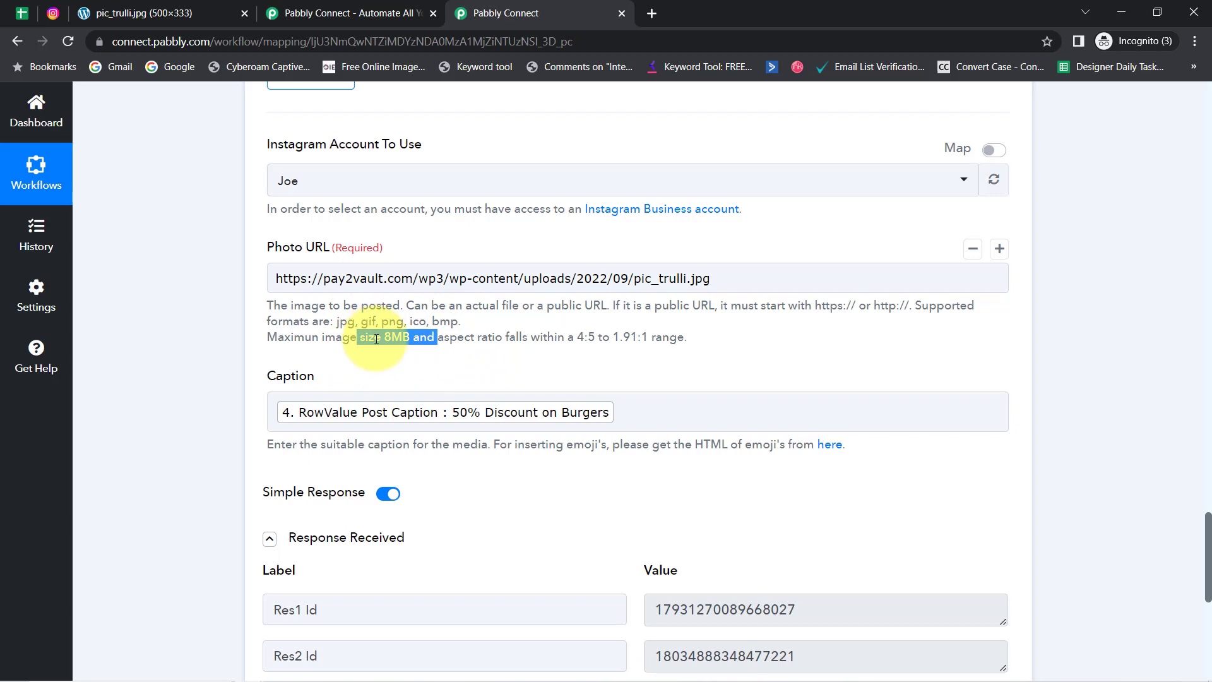
{"action": "left_click_drag", "start_coordinate": [273, 306], "coordinate": [721, 358]}
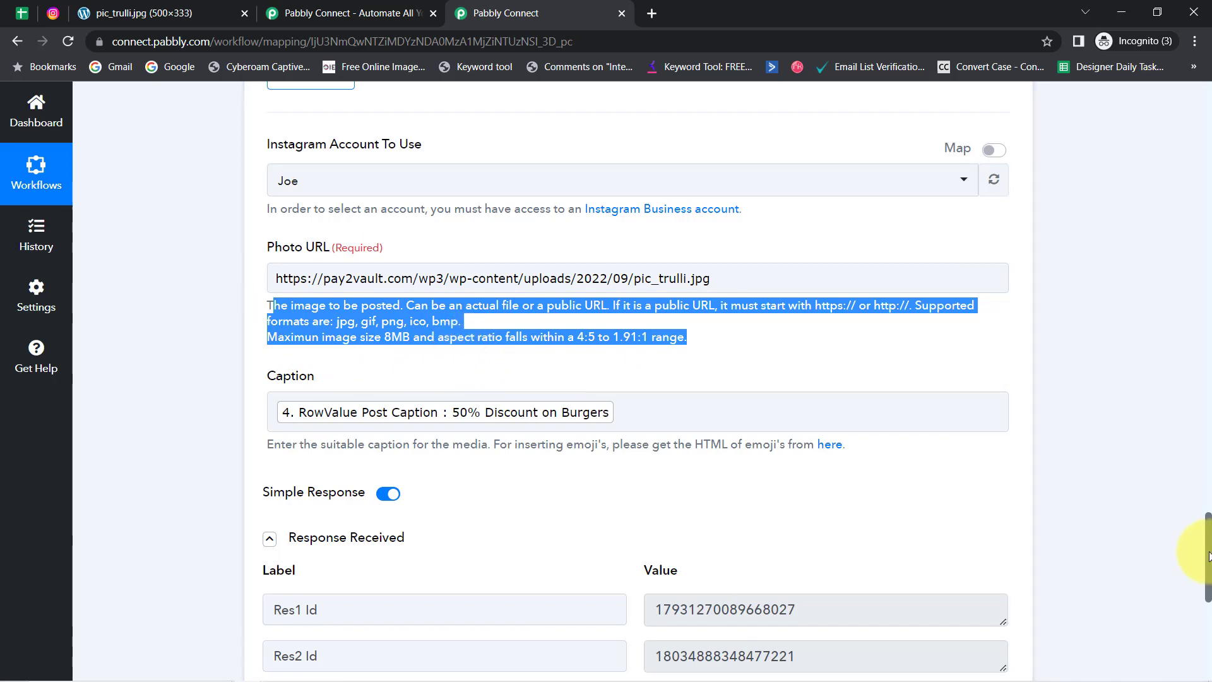
Copy the share link of the Schedule Post in Instagram from Google Sheets workflow and close the sharing dialog
{"action": "left_click_drag", "start_coordinate": [1209, 556], "coordinate": [1206, 95]}
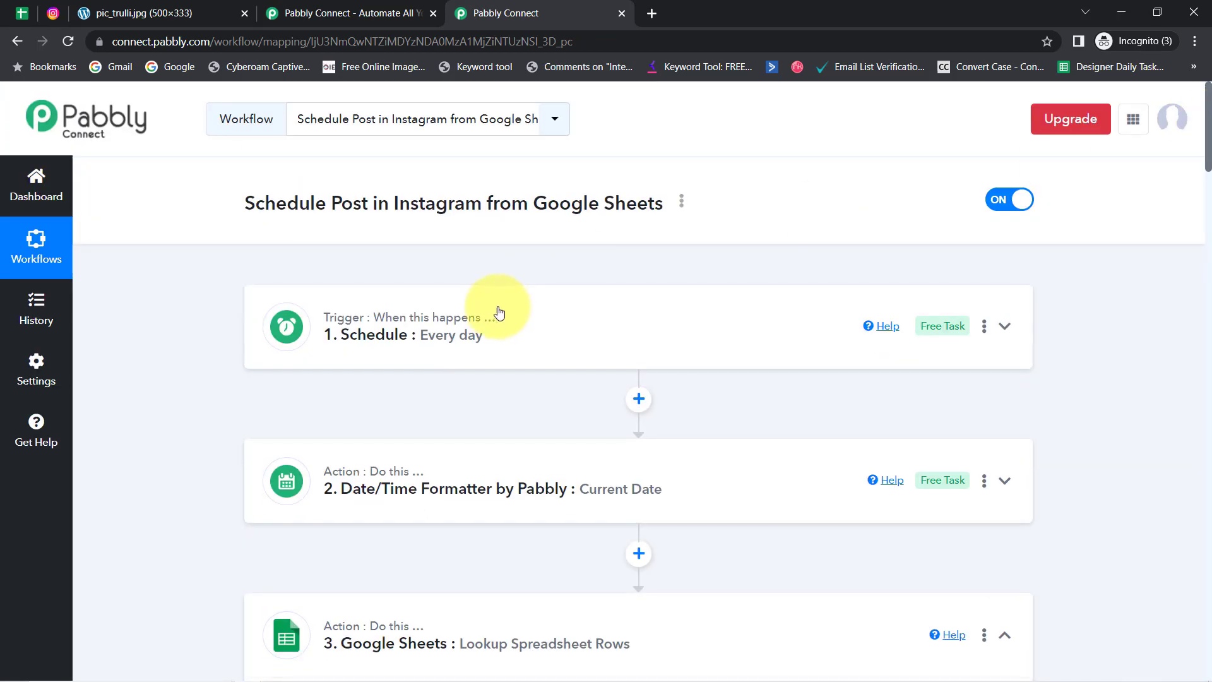
{"action": "left_click", "coordinate": [684, 207]}
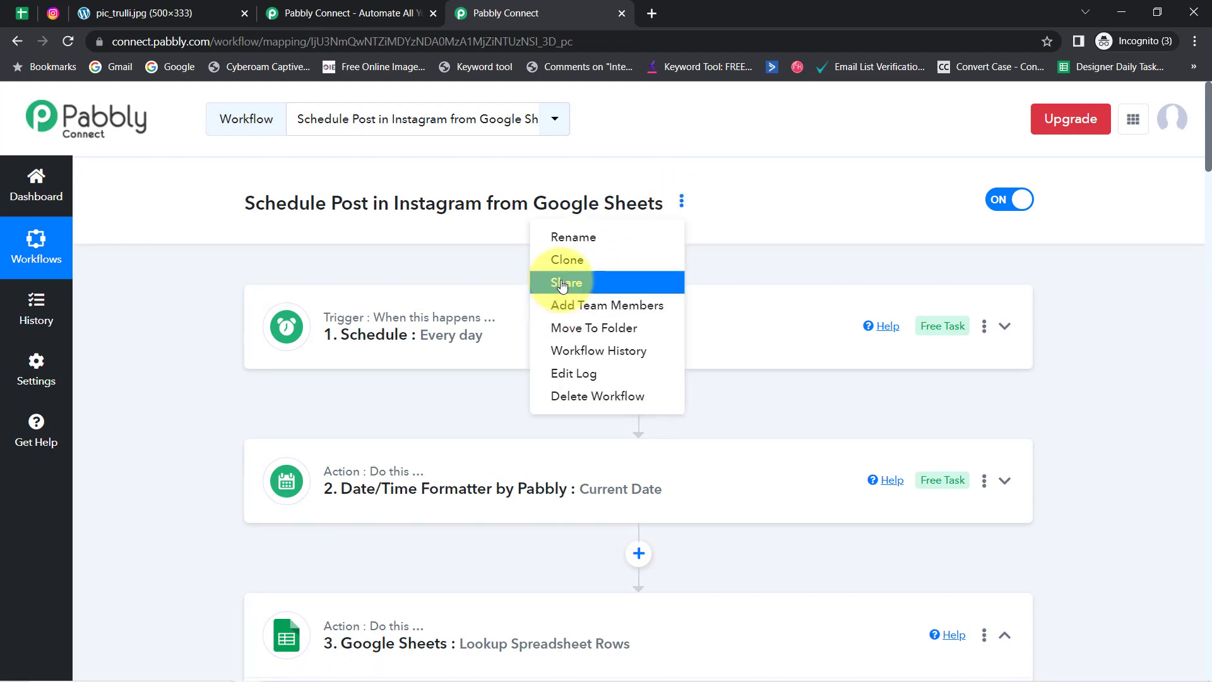
{"action": "left_click", "coordinate": [570, 278]}
{"action": "left_click", "coordinate": [823, 387]}
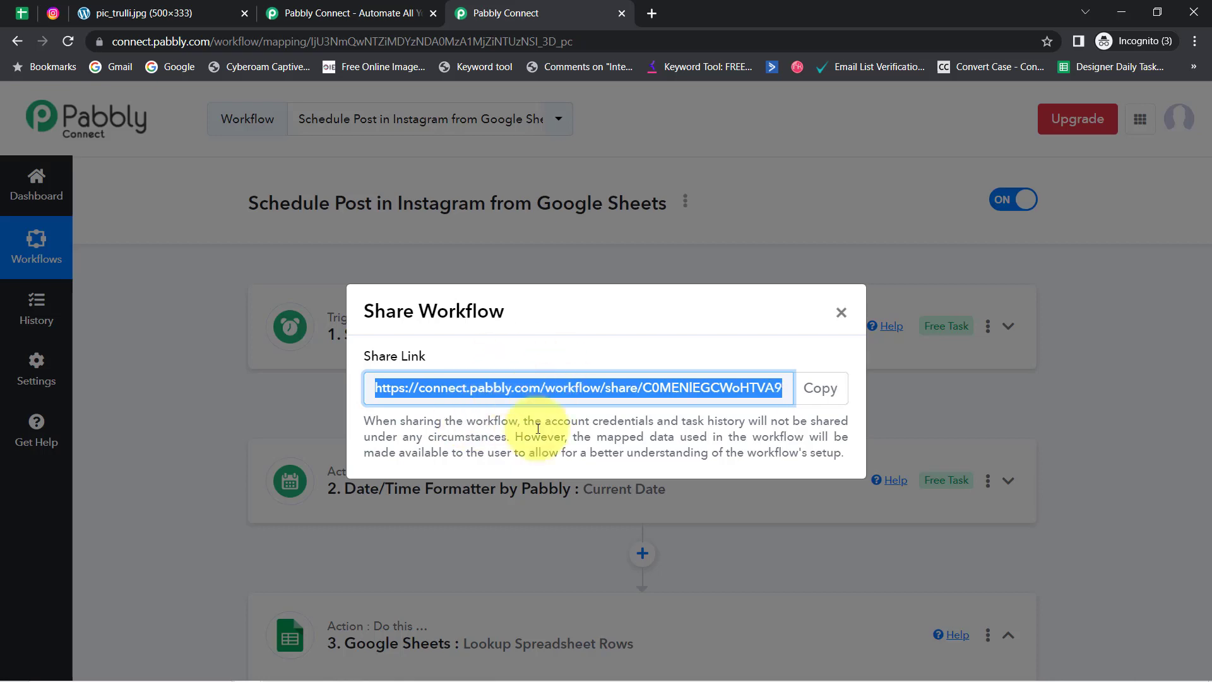
{"action": "left_click", "coordinate": [842, 313]}
Collapse the Google Sheets, Iterator and Instagram for Business steps of the workflow
{"action": "scroll", "coordinate": [594, 473], "scroll_direction": "down", "scroll_amount": 6}
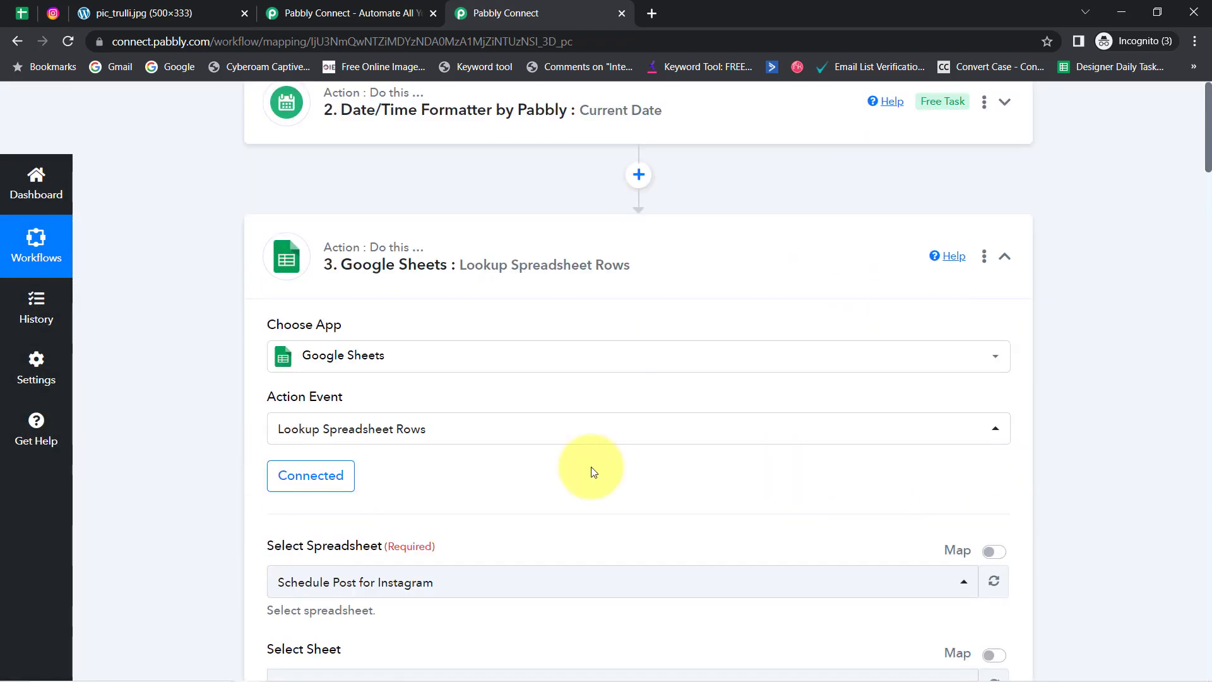
{"action": "left_click", "coordinate": [392, 236]}
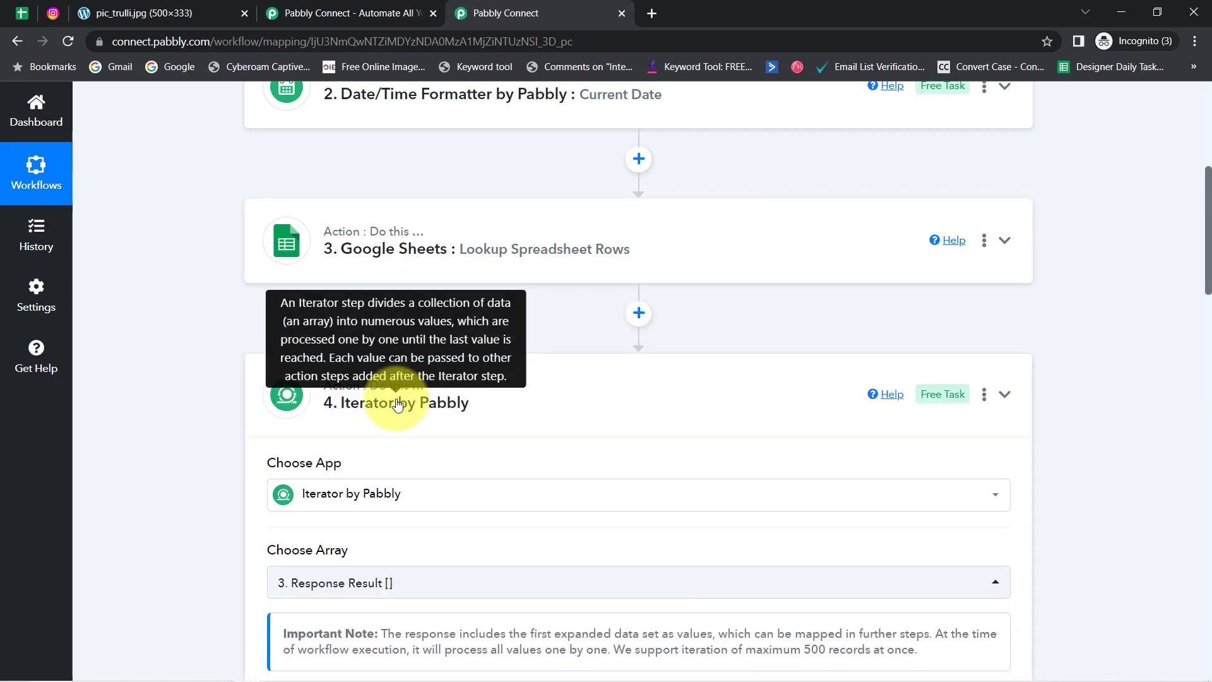
{"action": "left_click", "coordinate": [397, 404]}
{"action": "left_click", "coordinate": [368, 457]}
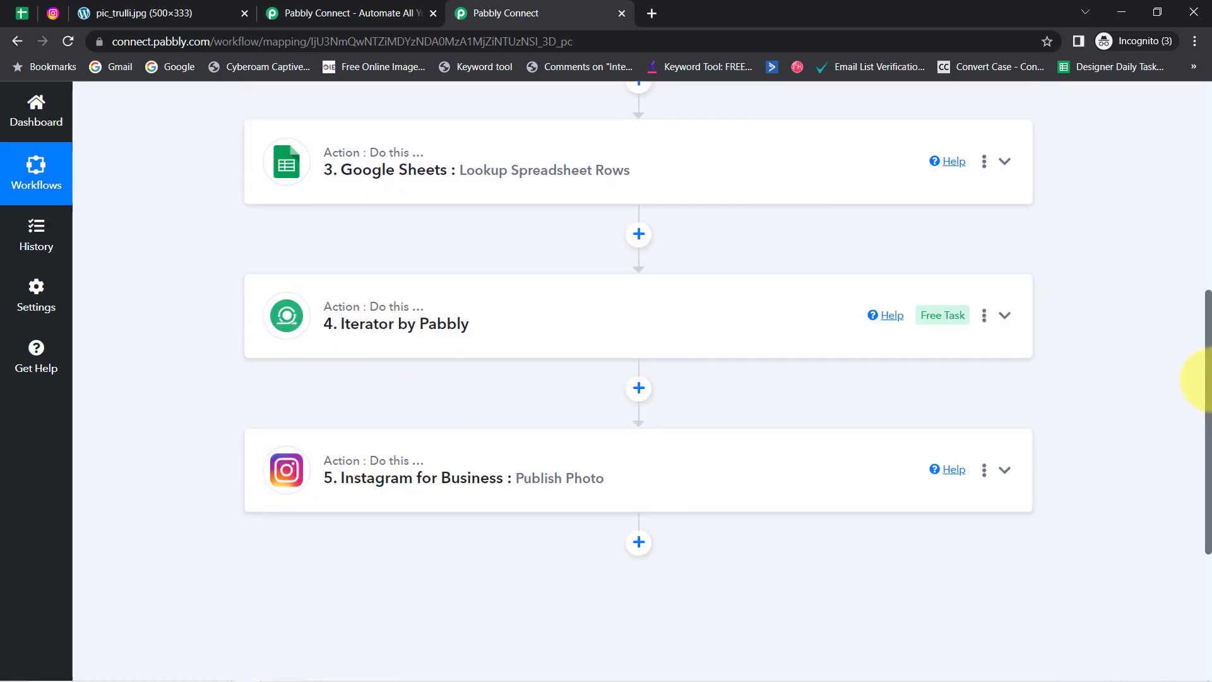
{"action": "scroll", "coordinate": [1191, 243], "scroll_direction": "up", "scroll_amount": 8}
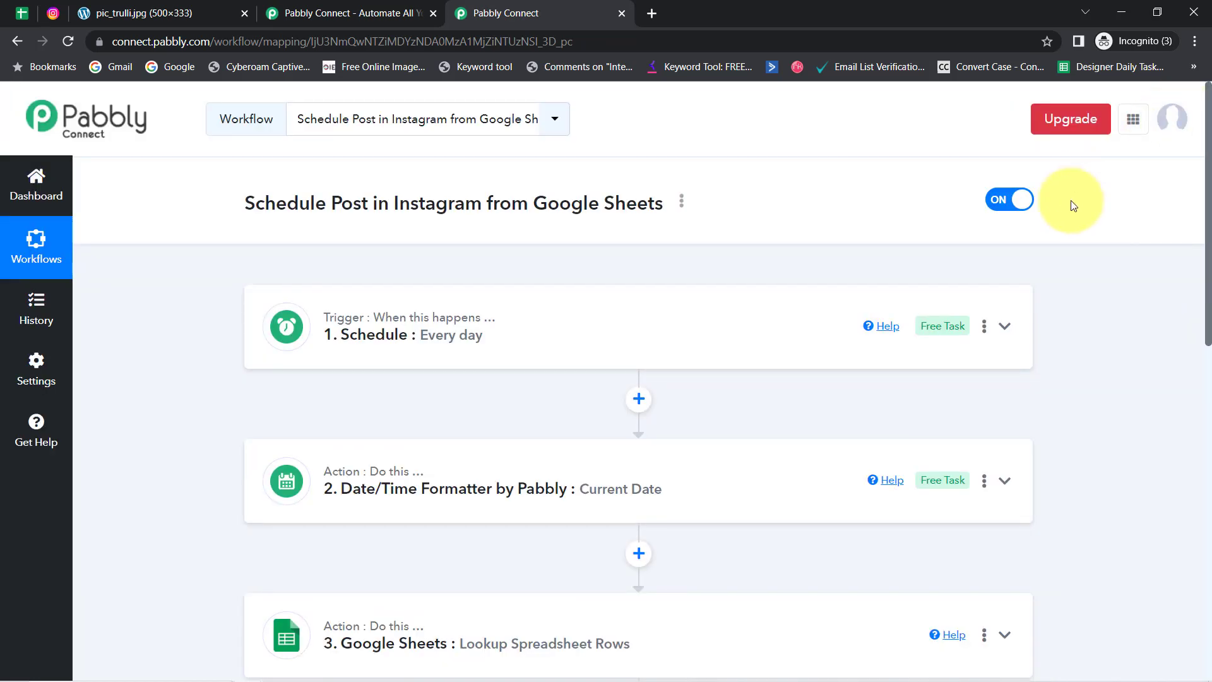